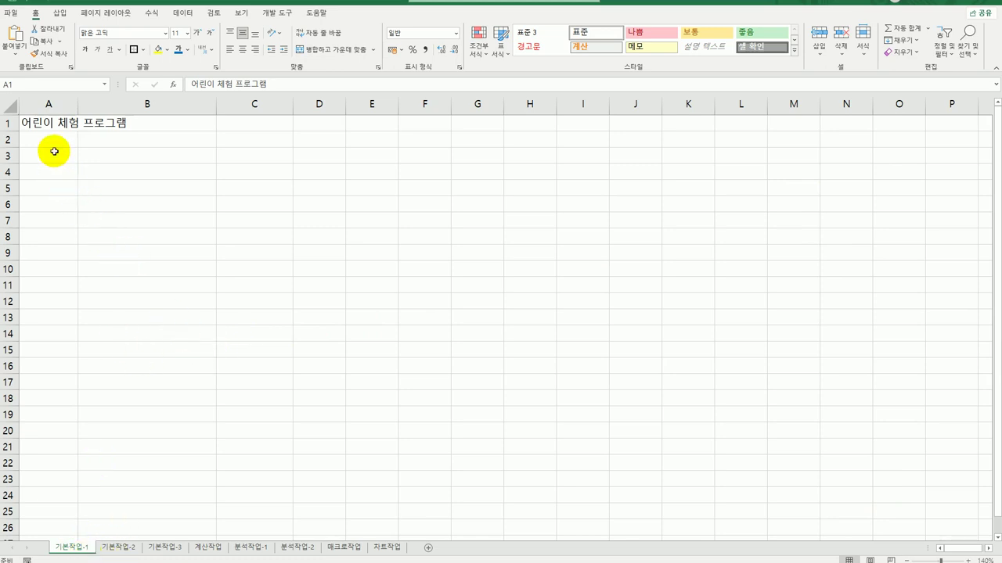
drag(55, 153, 425, 284)
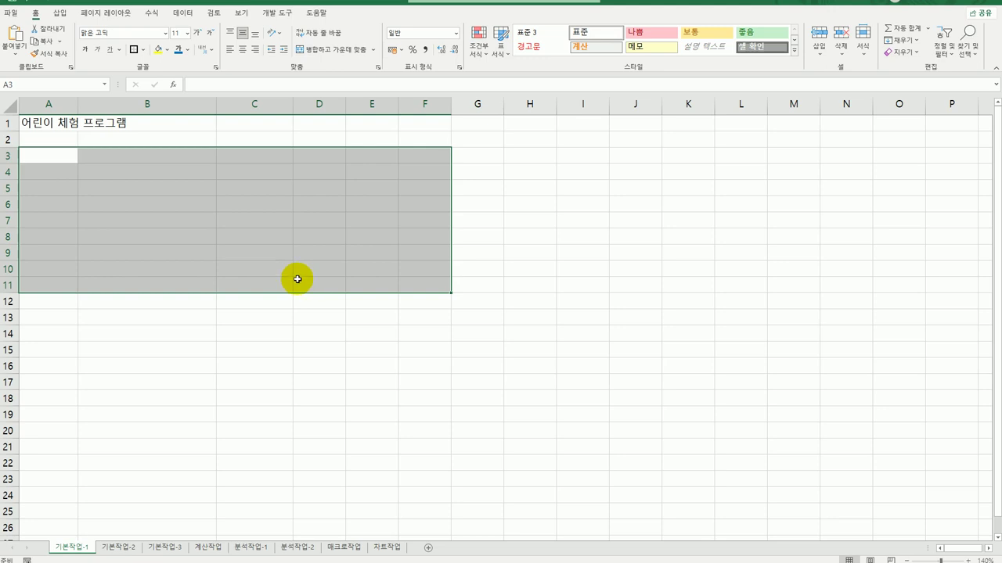
- On sheet 기본작업-2, set the horizontal alignment of title range A1:G1 to 선택 영역의 가운데로 (center across selection)
click(127, 547)
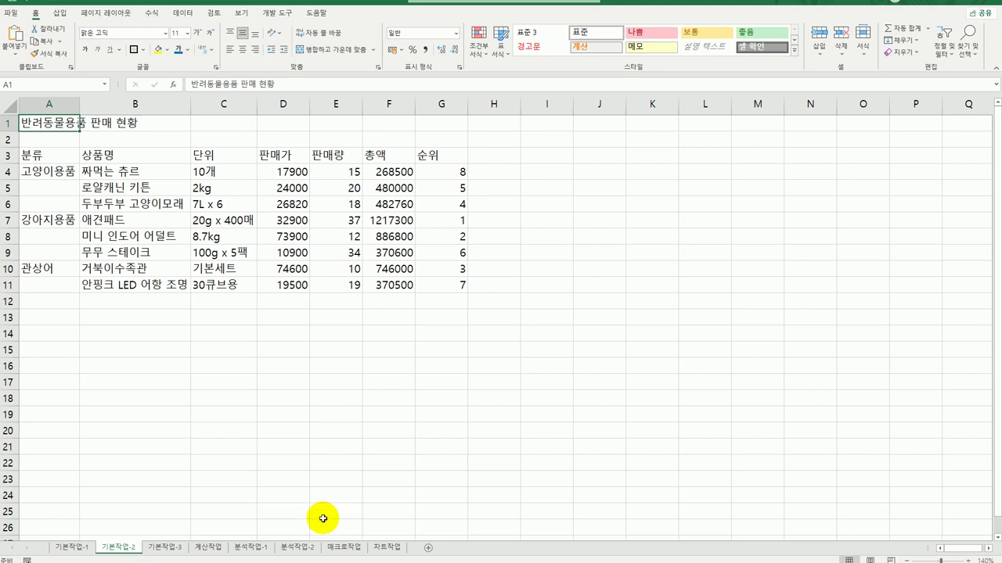
drag(63, 123, 425, 123)
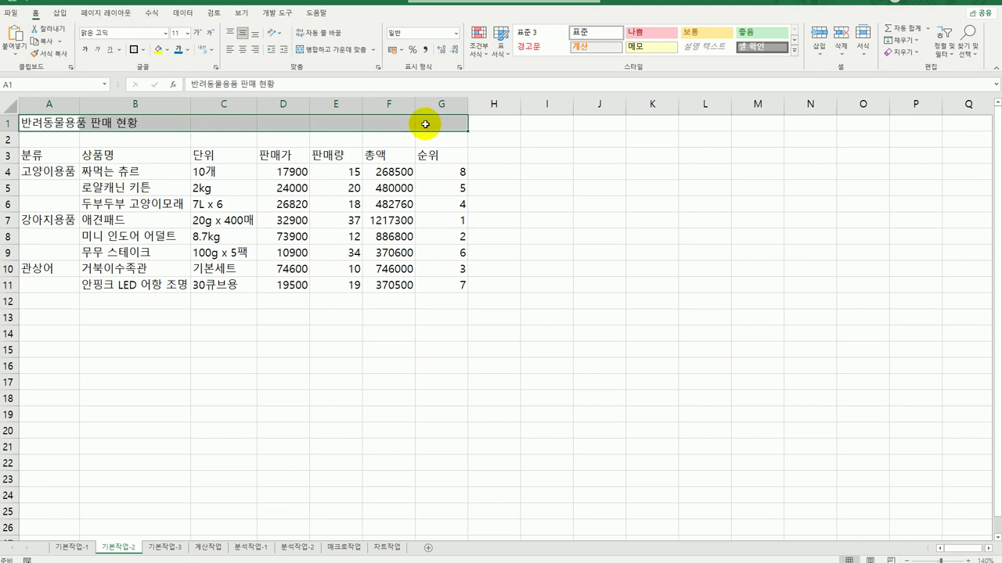
right_click(241, 125)
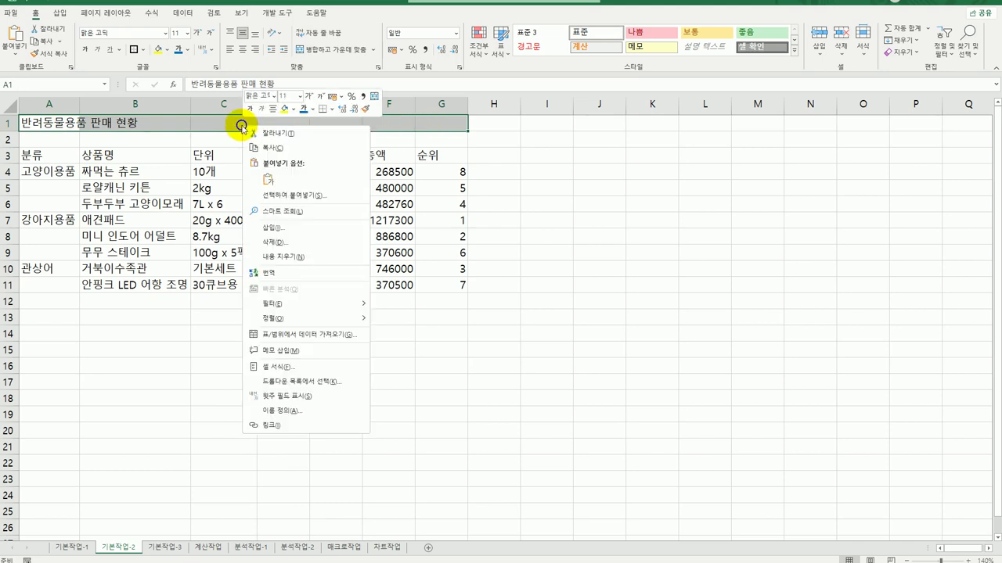
click(326, 371)
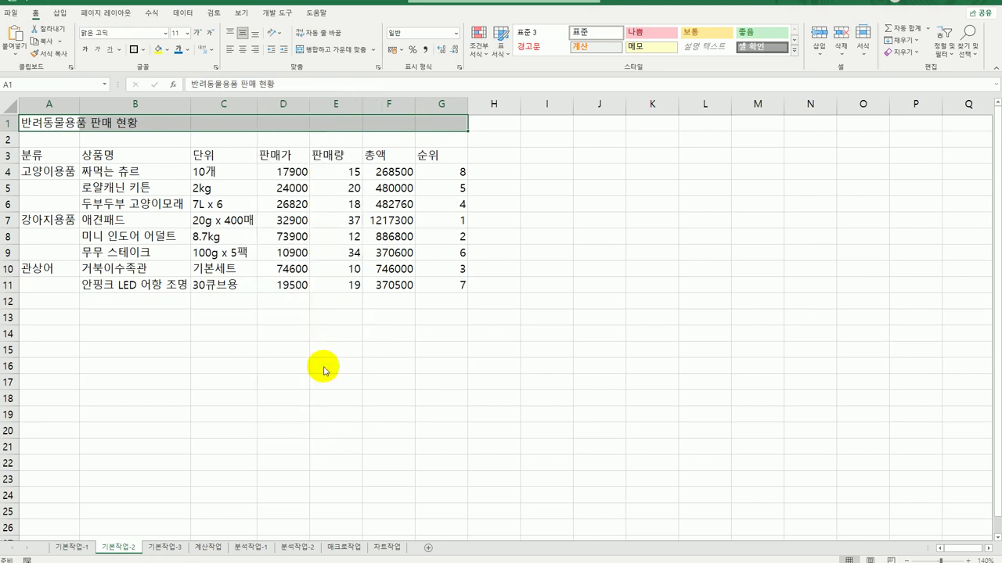
drag(307, 223, 621, 129)
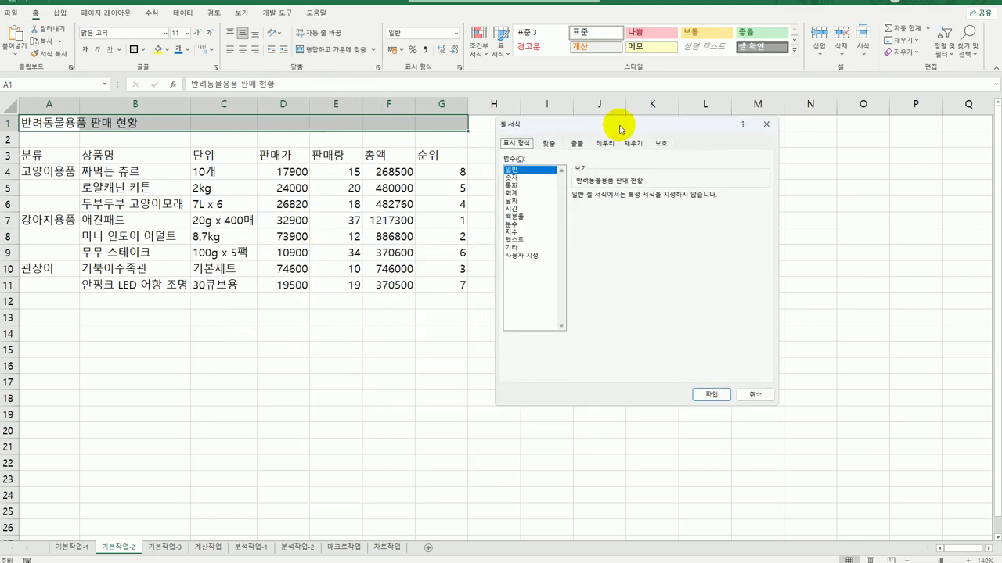
click(552, 144)
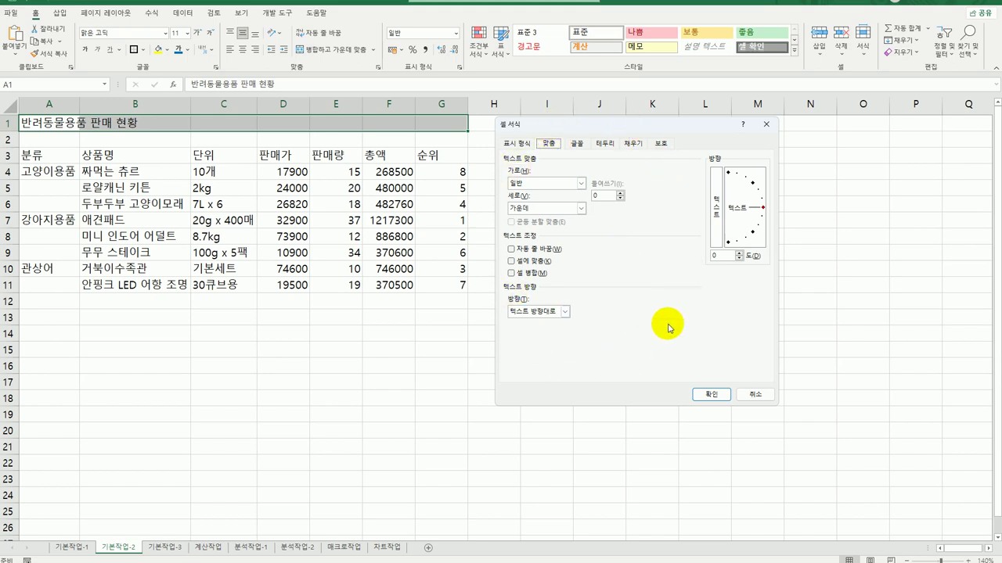
click(569, 182)
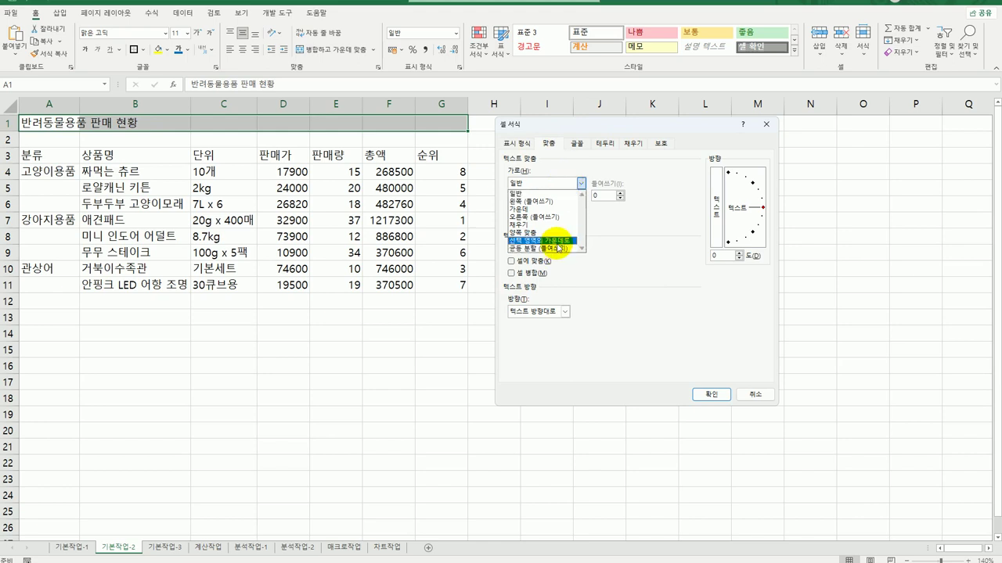
click(558, 241)
click(580, 183)
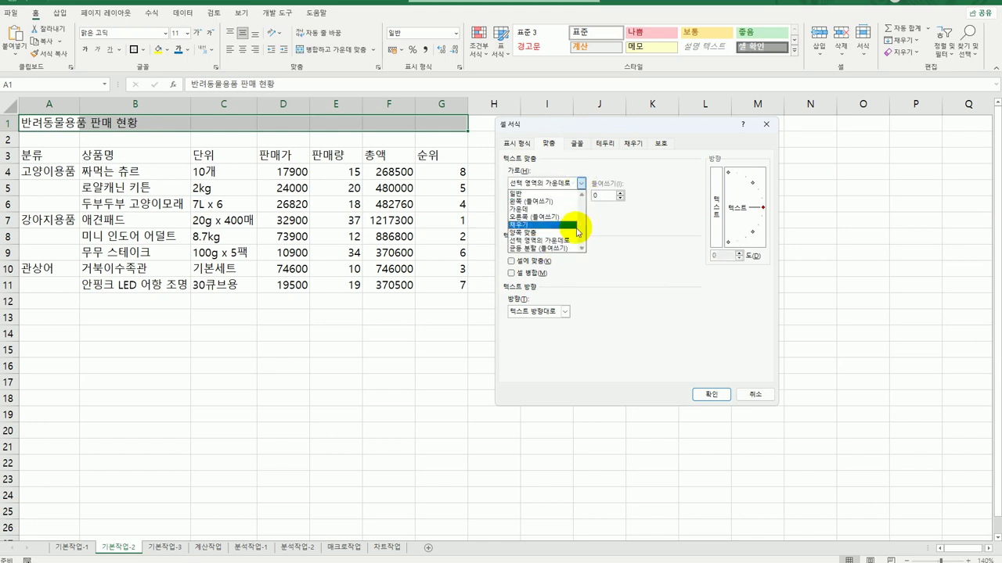
click(571, 242)
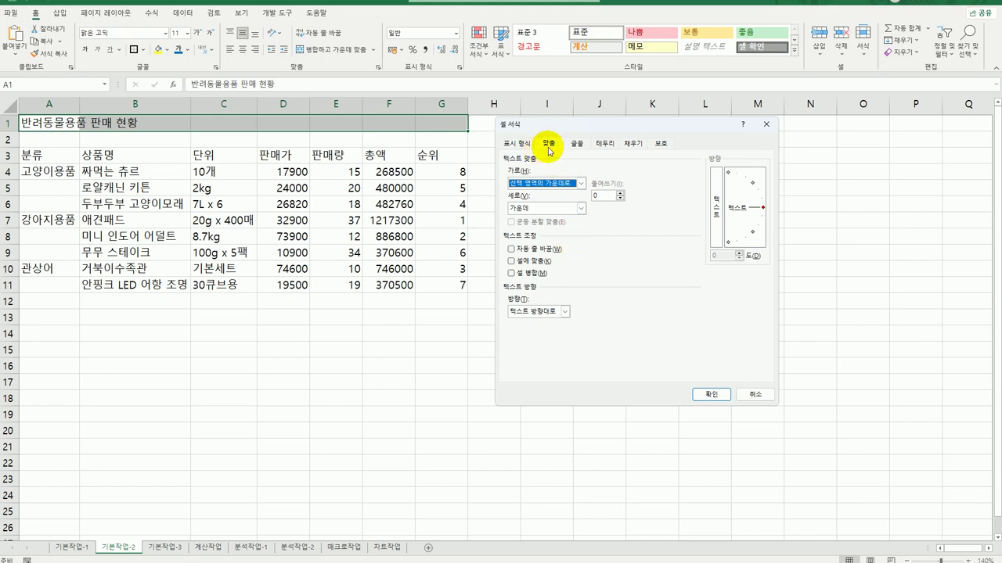
- Format the title in A1:G1 with size 14, 굵은 기울임꼴 (bold italic) and a 이중 실선(회계용) underline
click(576, 144)
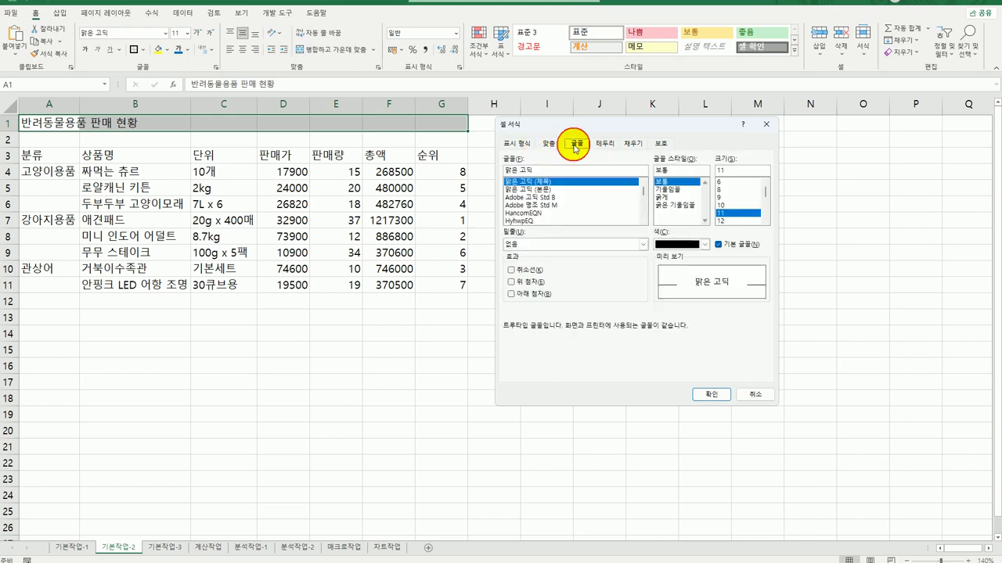
click(765, 221)
click(728, 221)
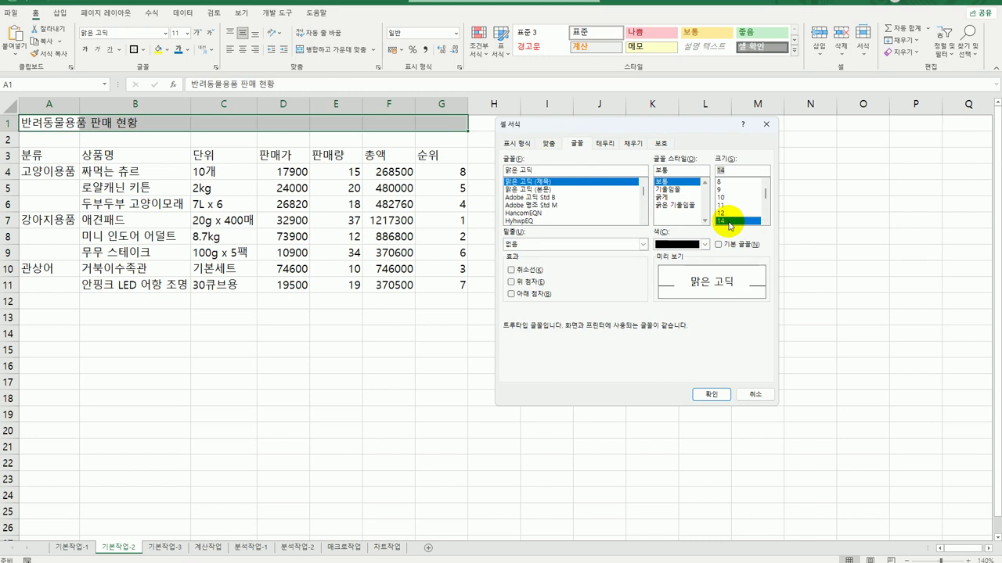
click(673, 205)
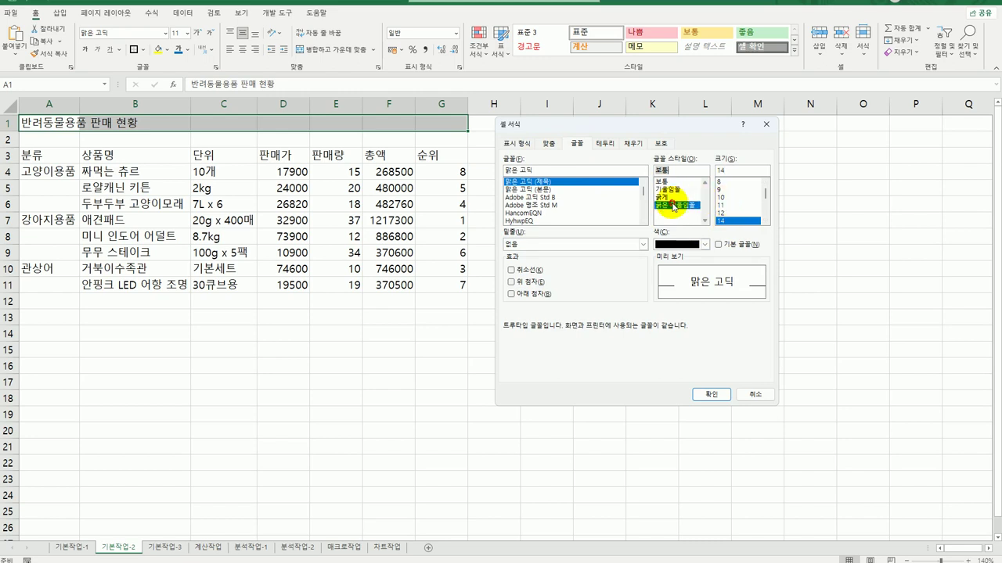
click(618, 245)
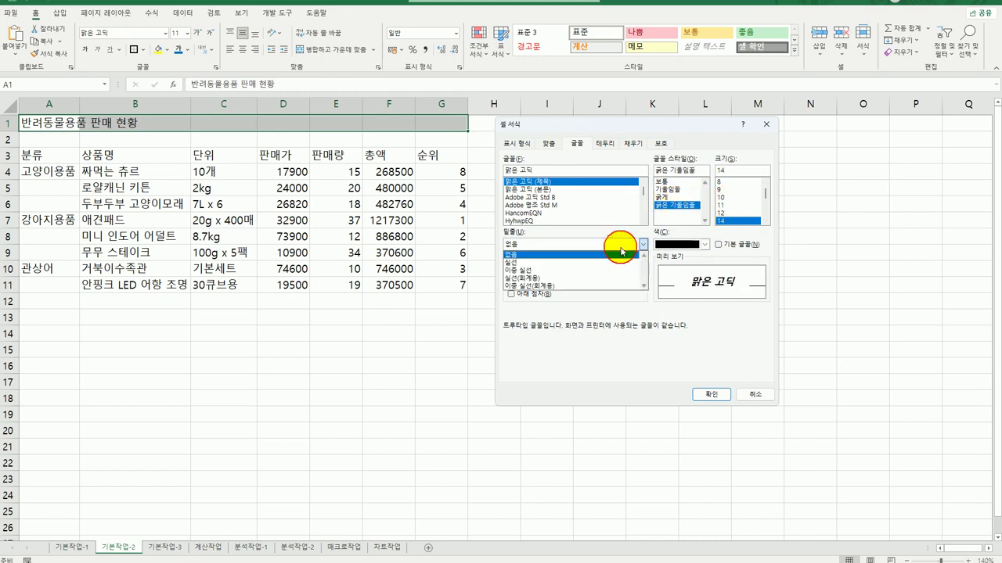
click(602, 286)
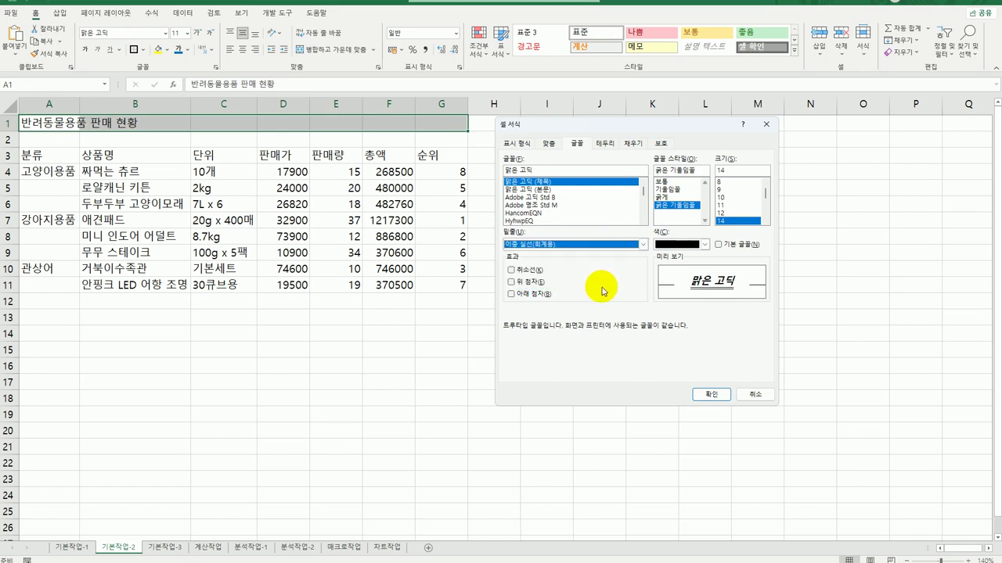
click(707, 395)
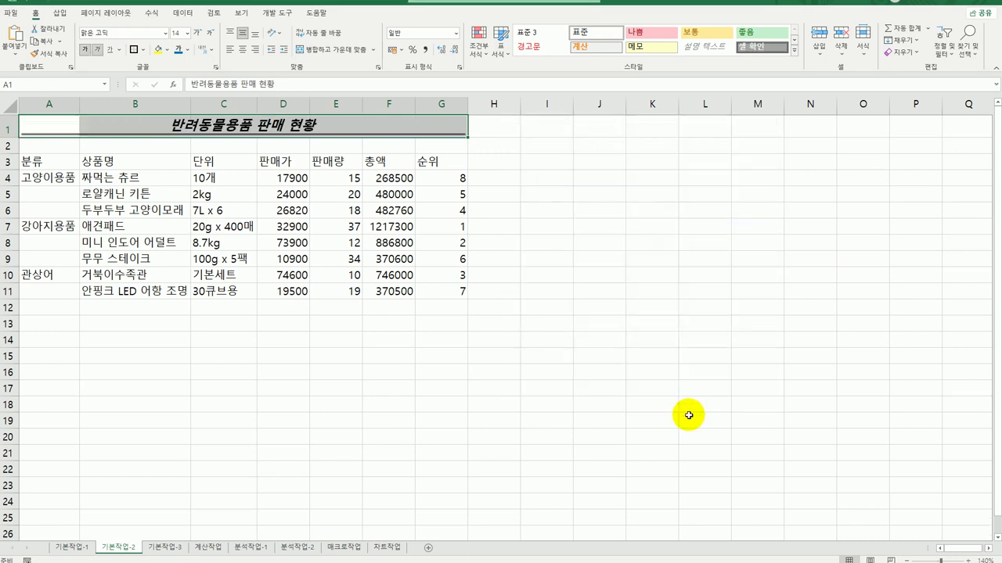
- Set the height of row 1 to 30
right_click(6, 128)
click(87, 278)
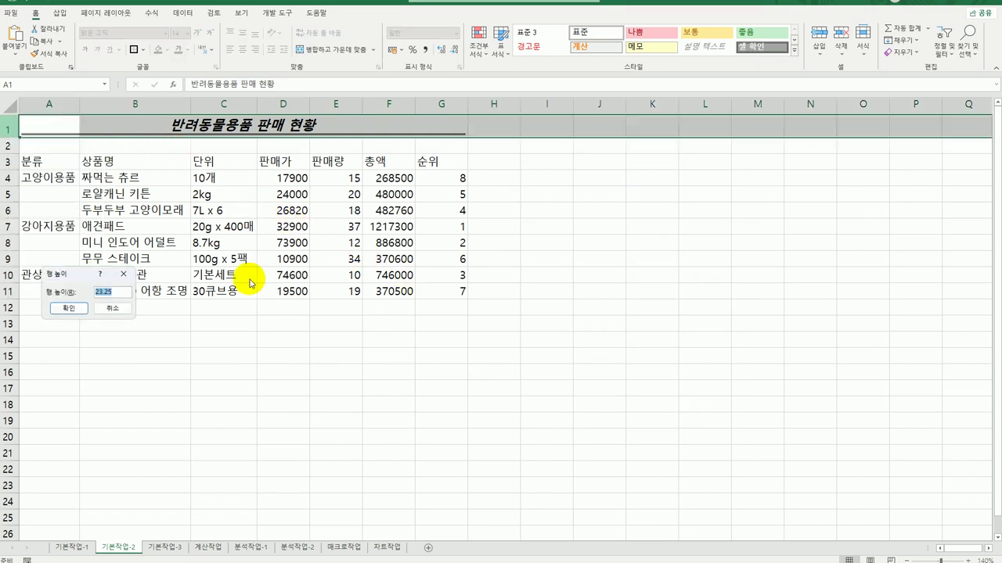
text(30)
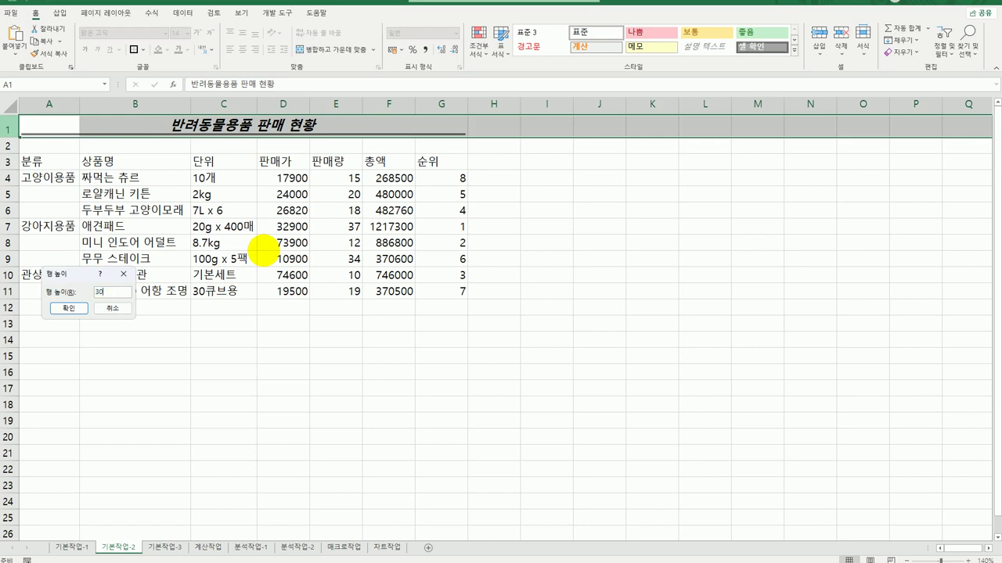
click(68, 308)
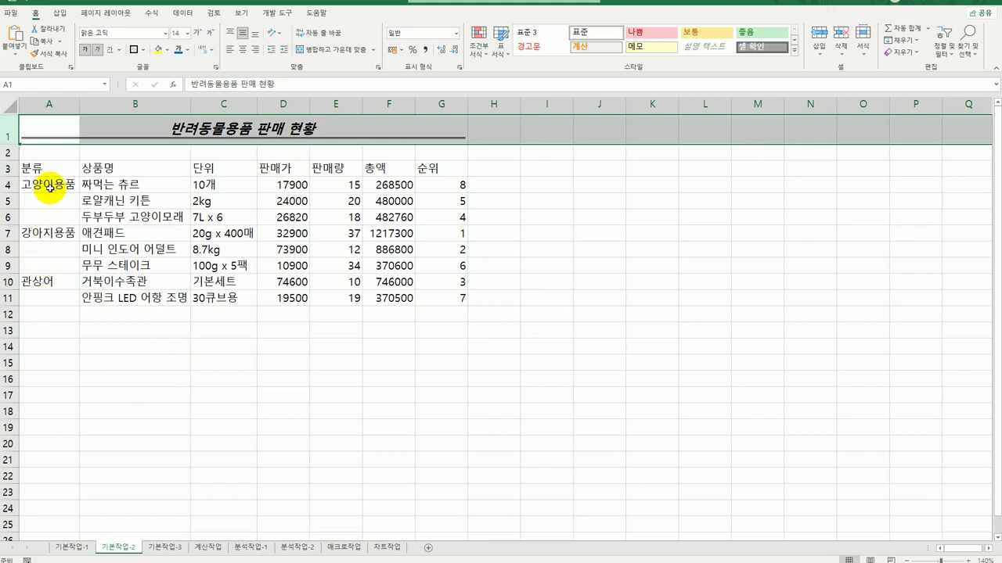
- Merge and center the category ranges A4:A6, A7:A9 and A10:A11 separately
drag(50, 188, 49, 210)
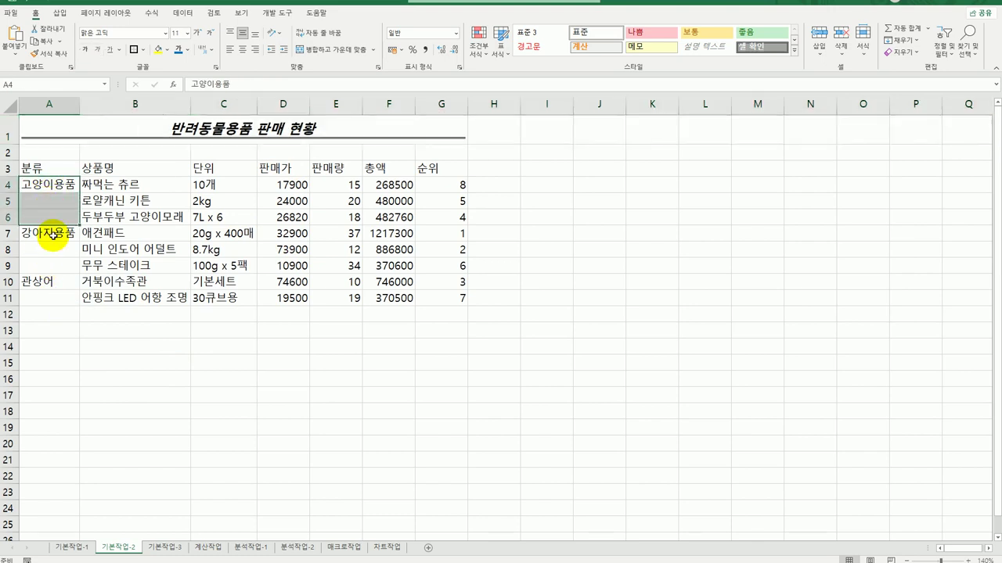
drag(50, 234, 43, 296)
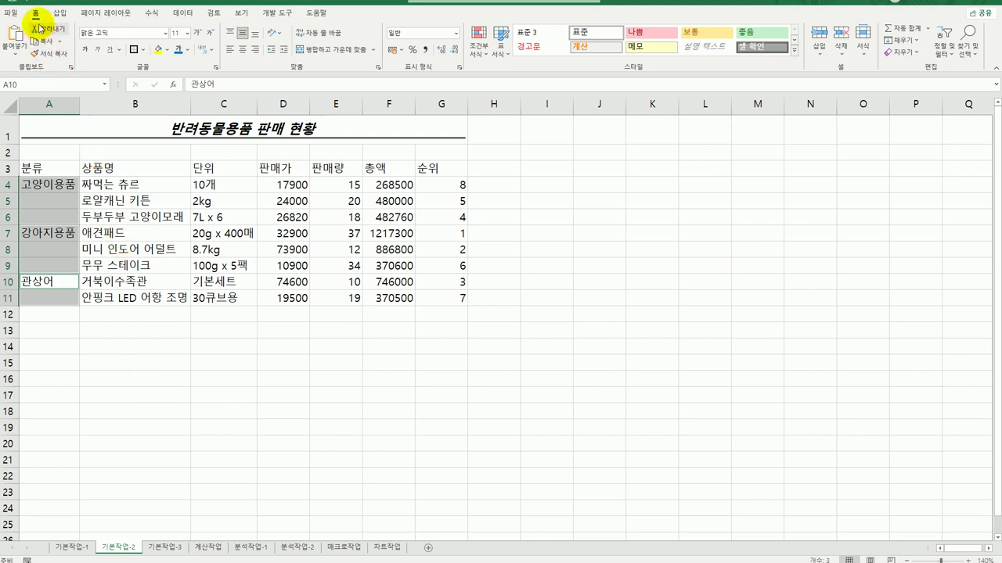
click(312, 50)
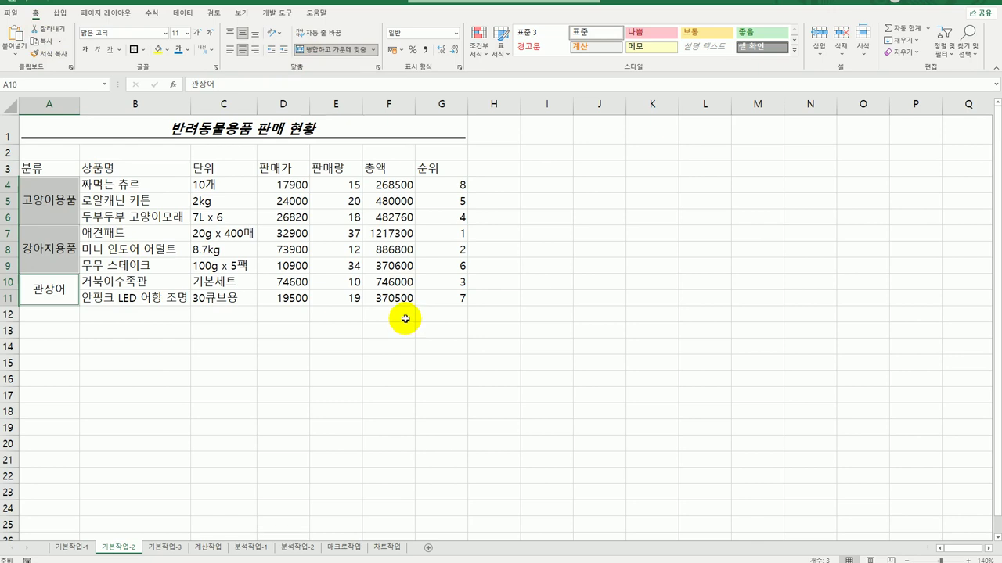
- Apply the 60% - 강조색6 cell style to the header row A3:G3
drag(45, 166, 427, 171)
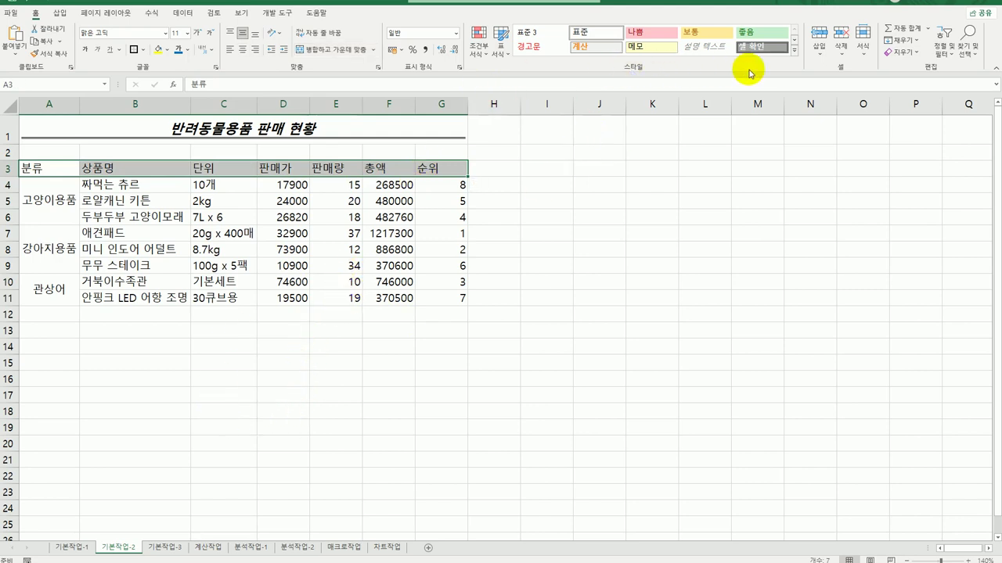
click(795, 51)
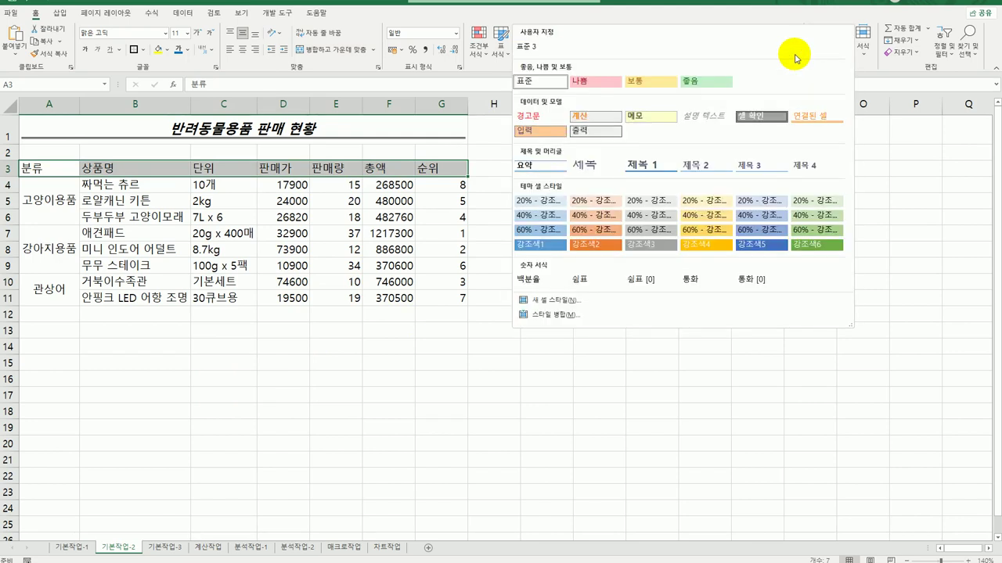
click(770, 17)
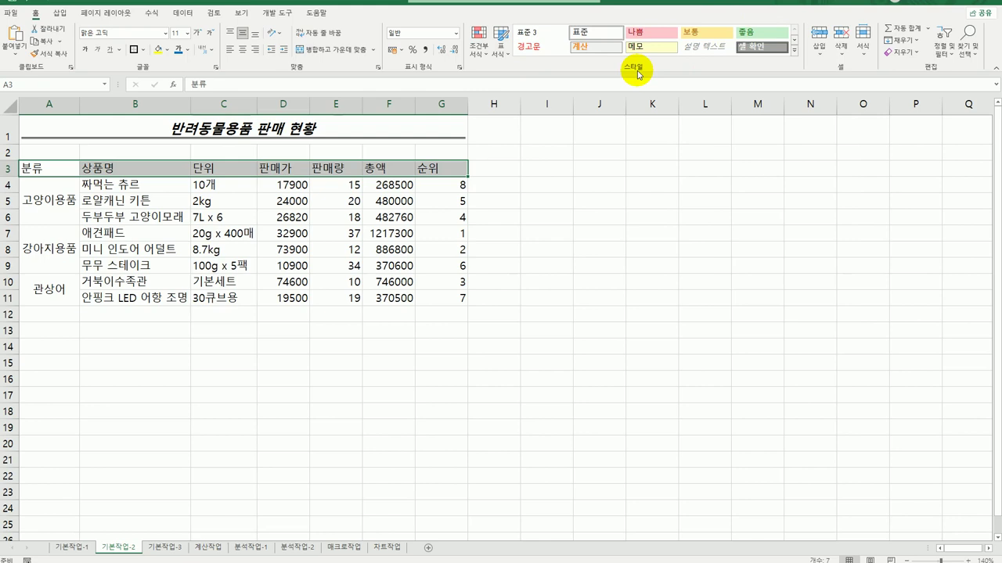
click(793, 50)
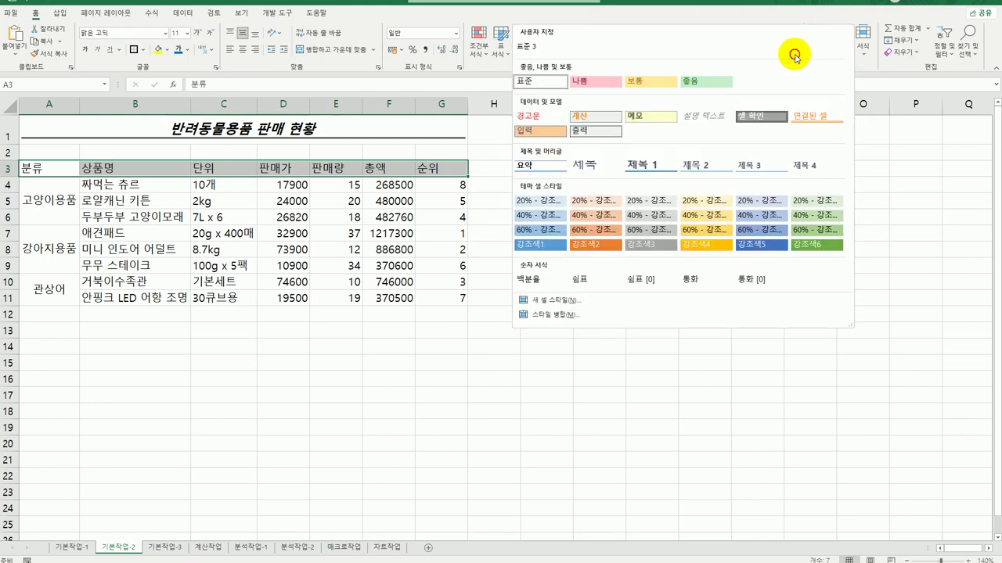
click(809, 230)
click(712, 329)
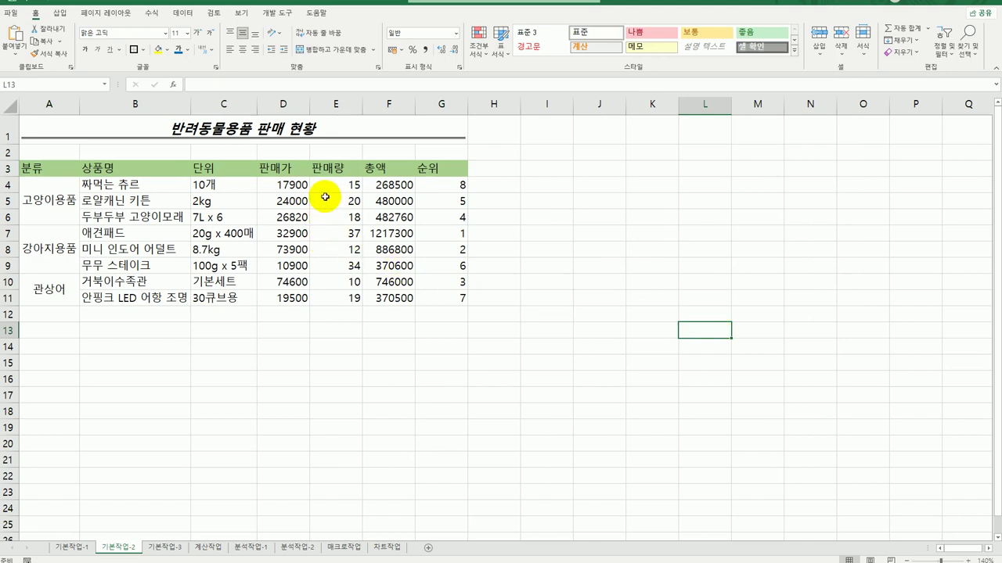
- Apply the custom number format #,##0 to D4:F11
drag(291, 187, 389, 298)
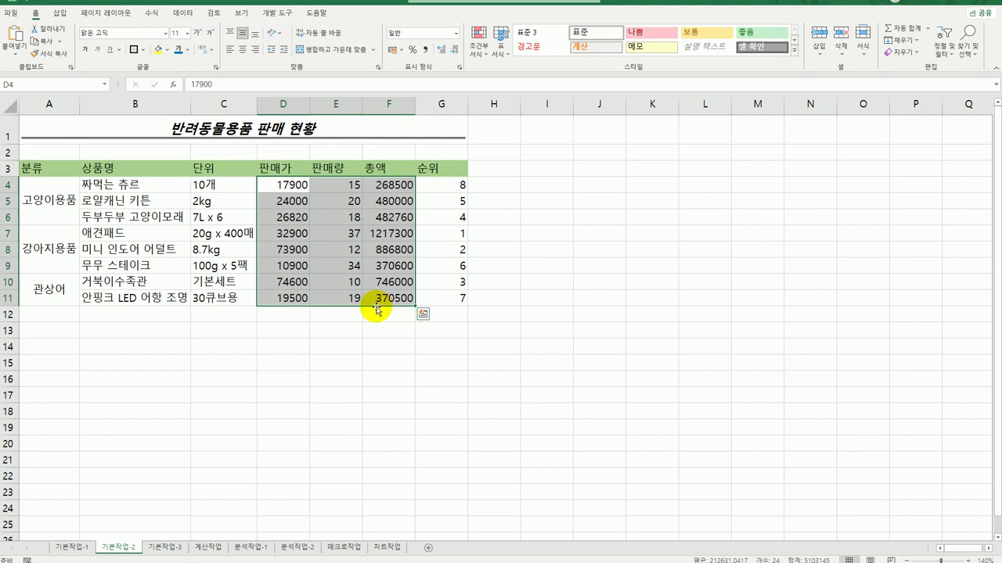
right_click(282, 184)
click(375, 405)
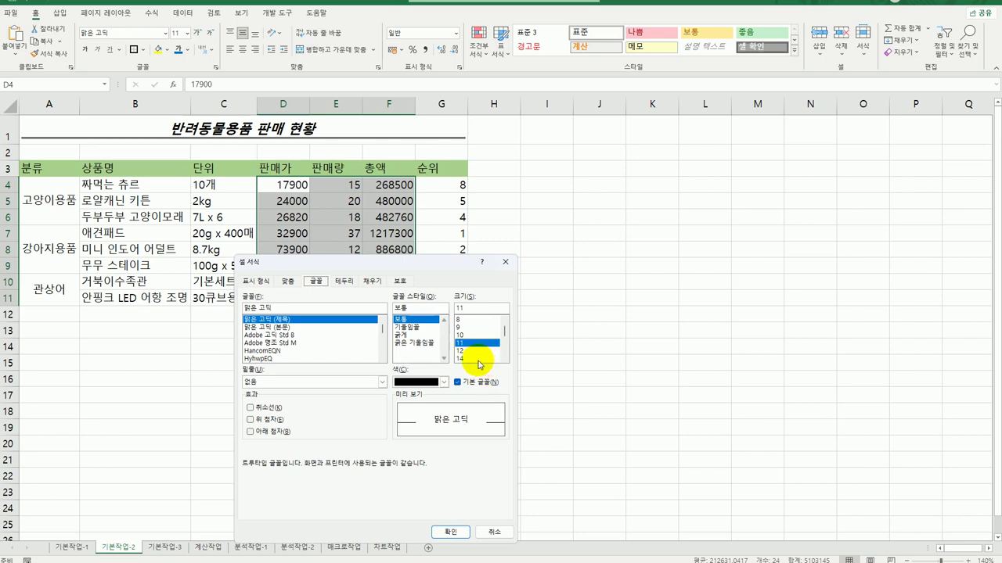
click(256, 281)
click(254, 394)
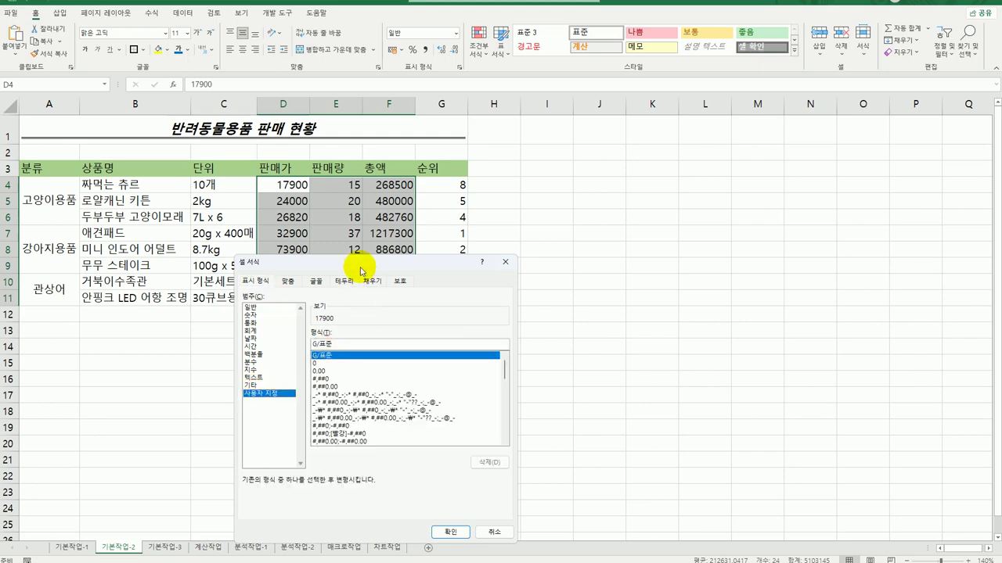
drag(361, 263, 623, 166)
click(604, 241)
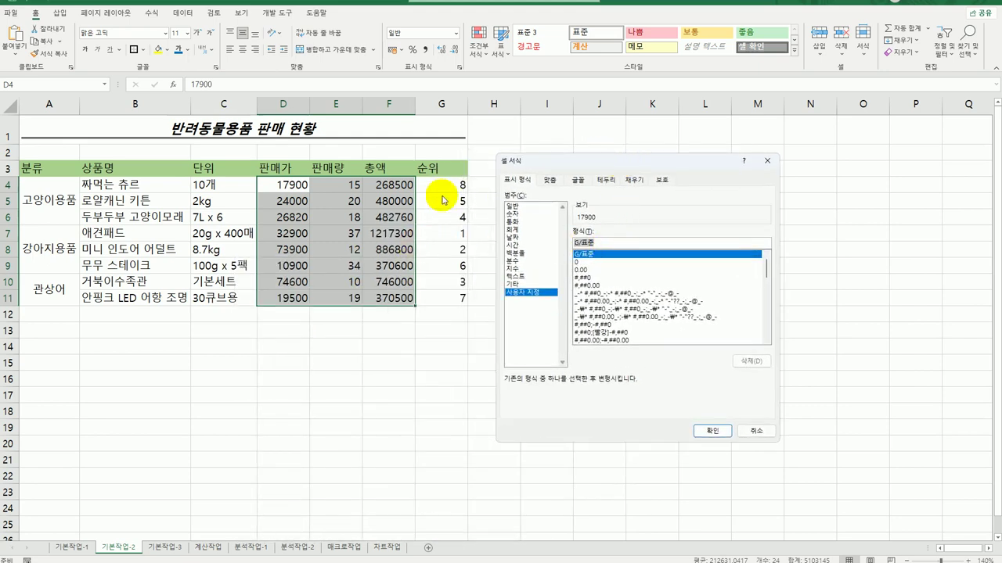
text(#,)
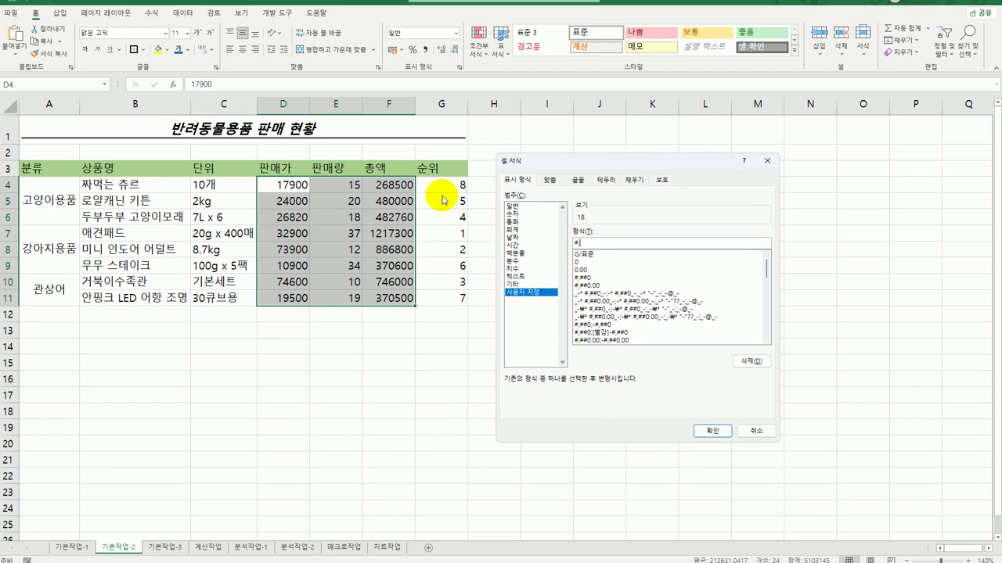
text(##0)
click(713, 430)
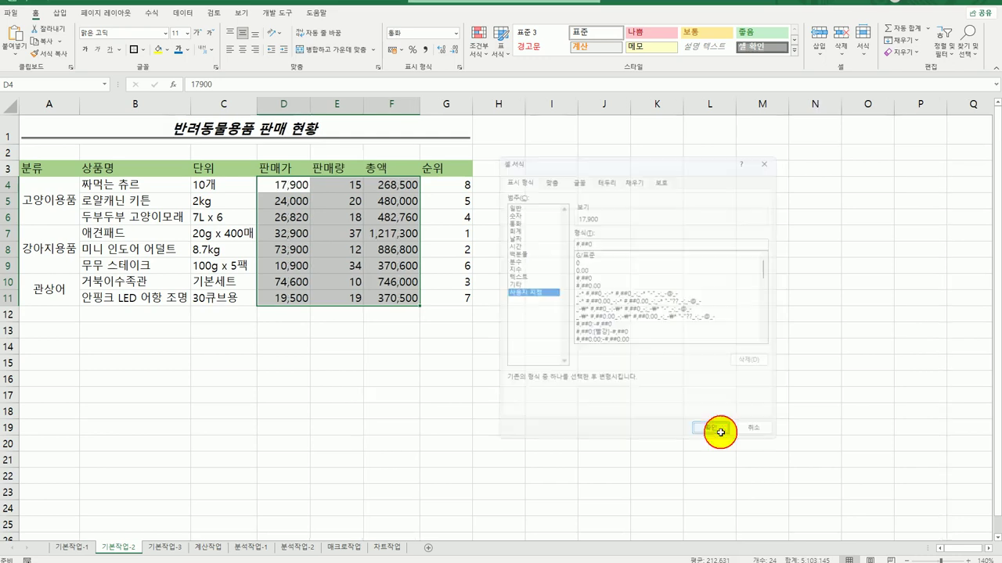
click(719, 431)
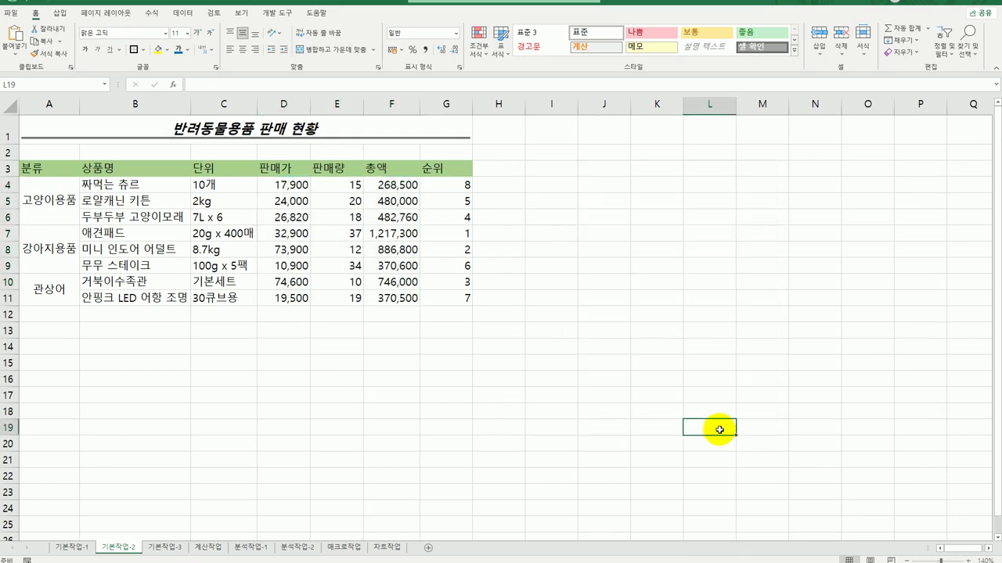
- Insert a memo on cell F7 and replace its default text with "판매1위"
click(396, 234)
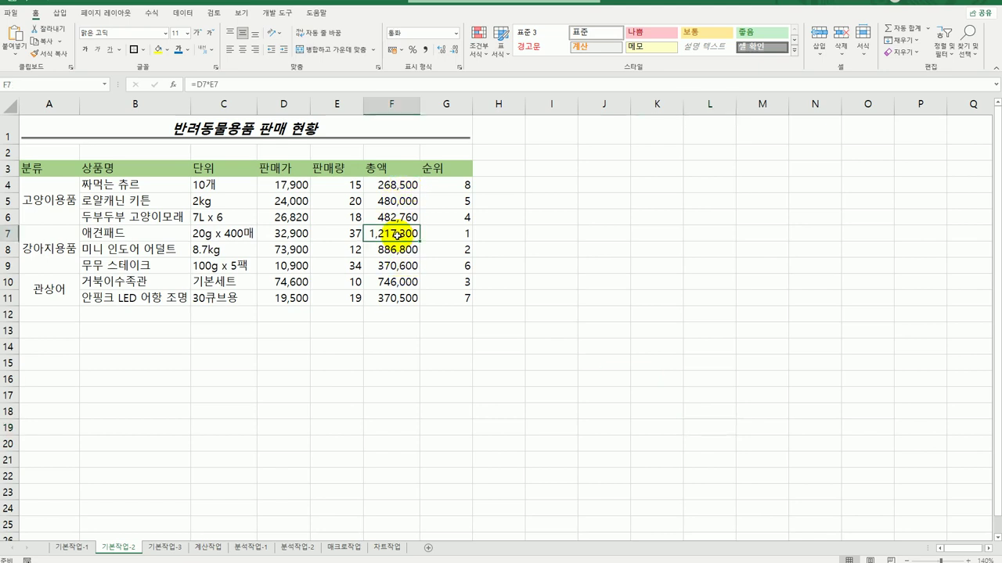
right_click(396, 234)
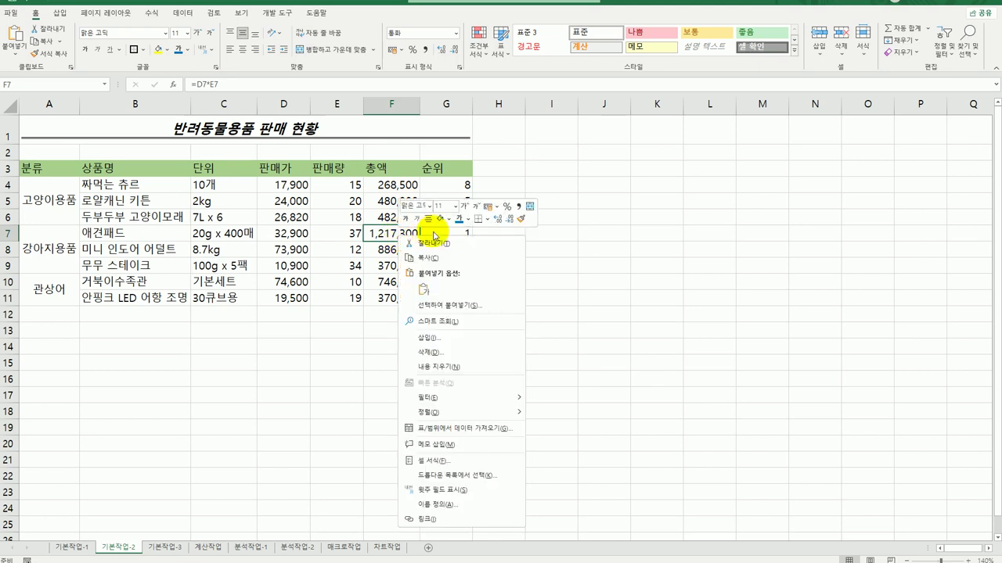
click(473, 446)
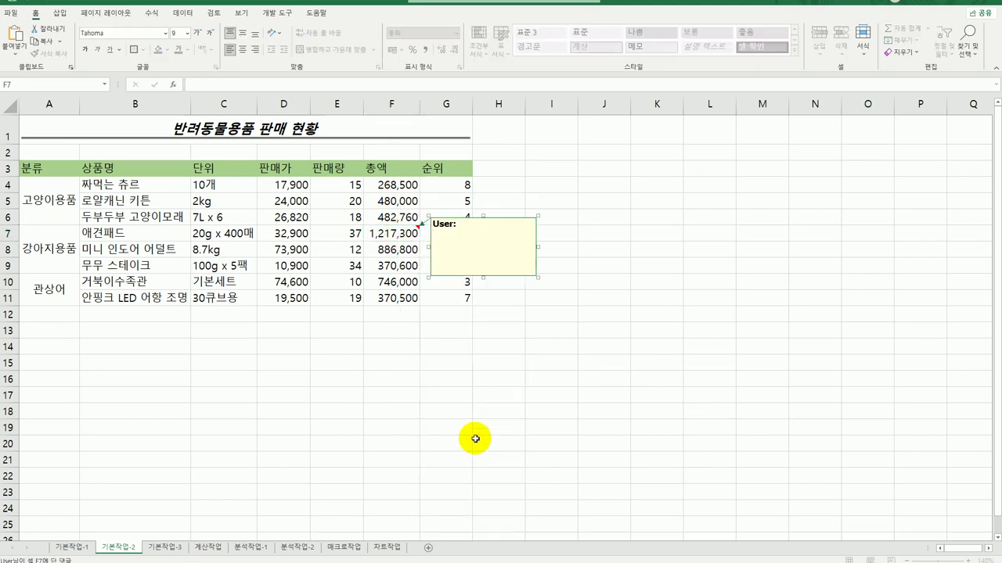
key(ctrl+a)
text(판매1위)
click(395, 233)
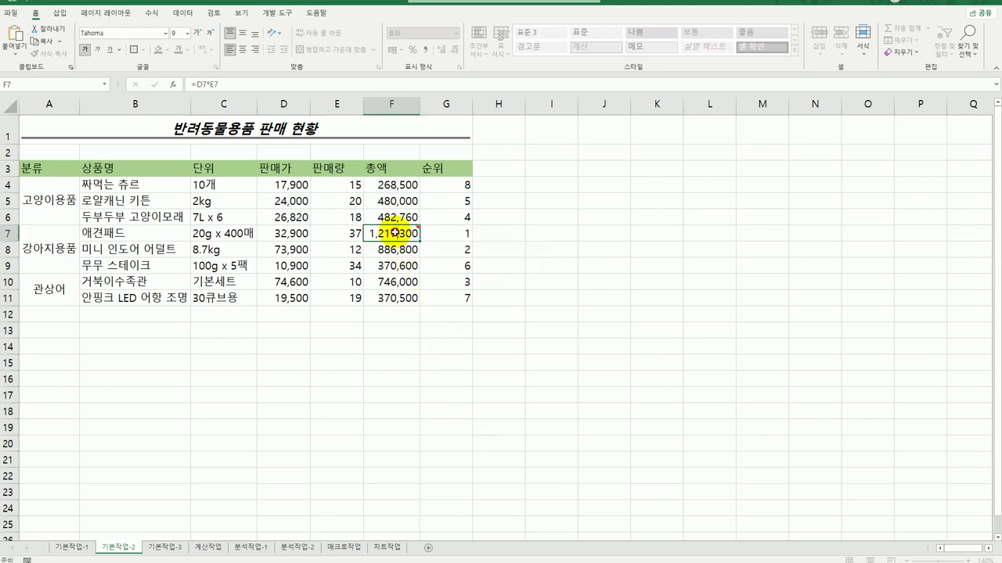
- Keep the memo on F7 always displayed and turn on automatic sizing (자동 크기) for its box
right_click(396, 233)
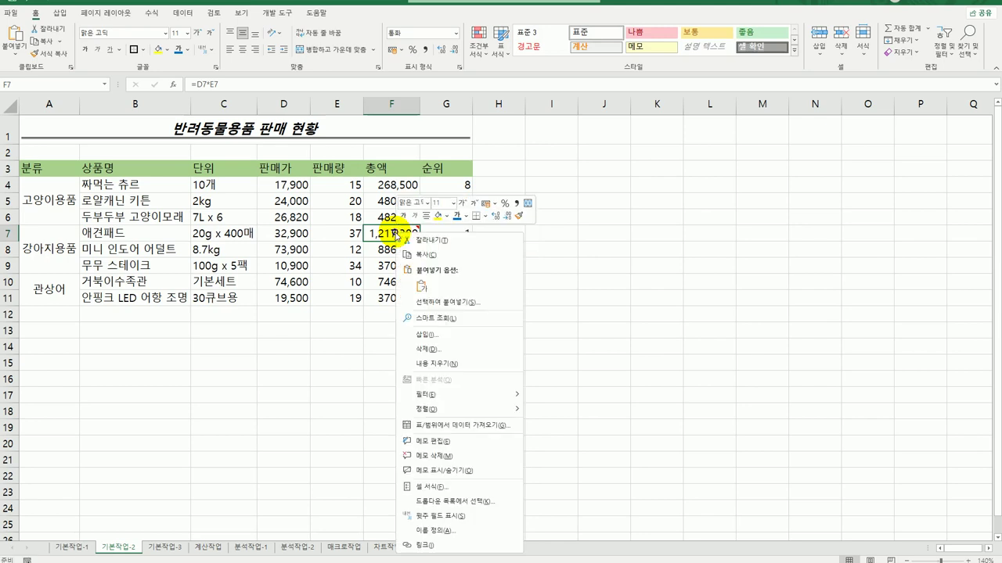
click(493, 471)
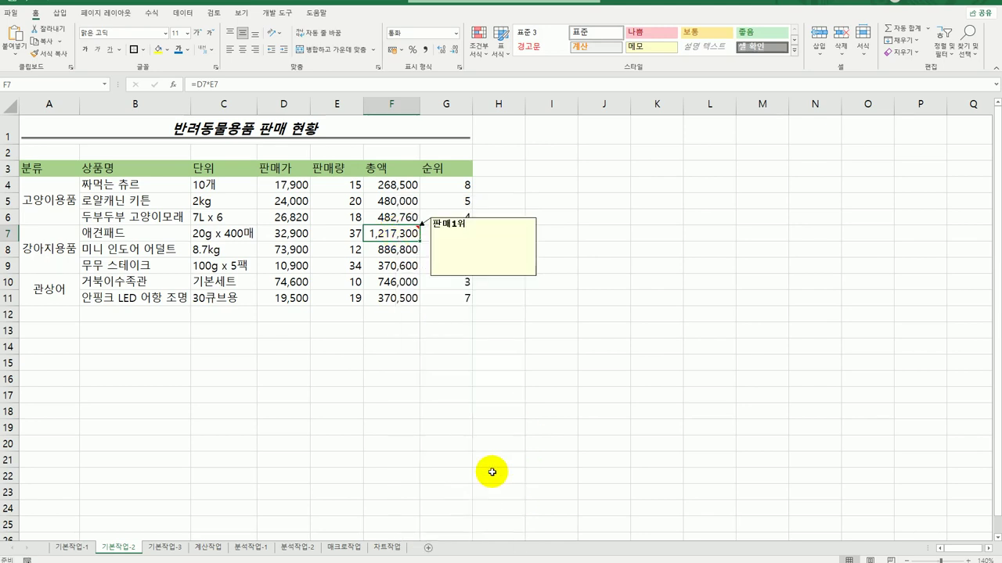
click(464, 223)
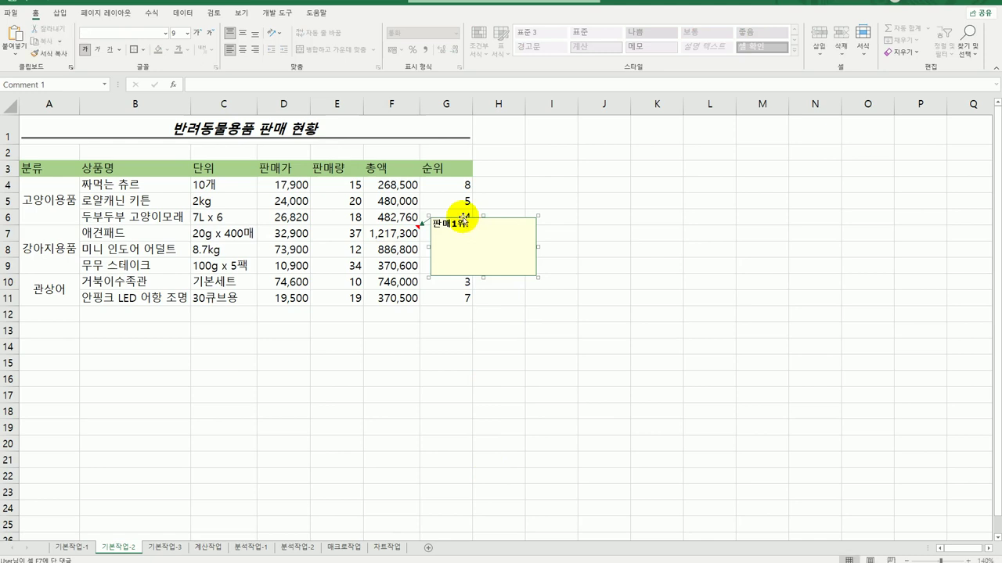
right_click(464, 221)
click(507, 361)
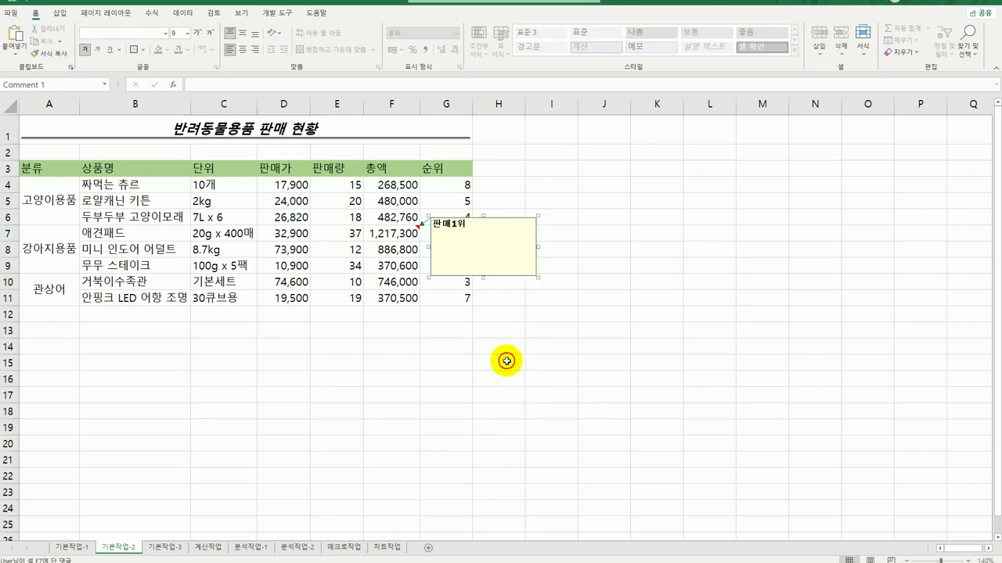
click(446, 221)
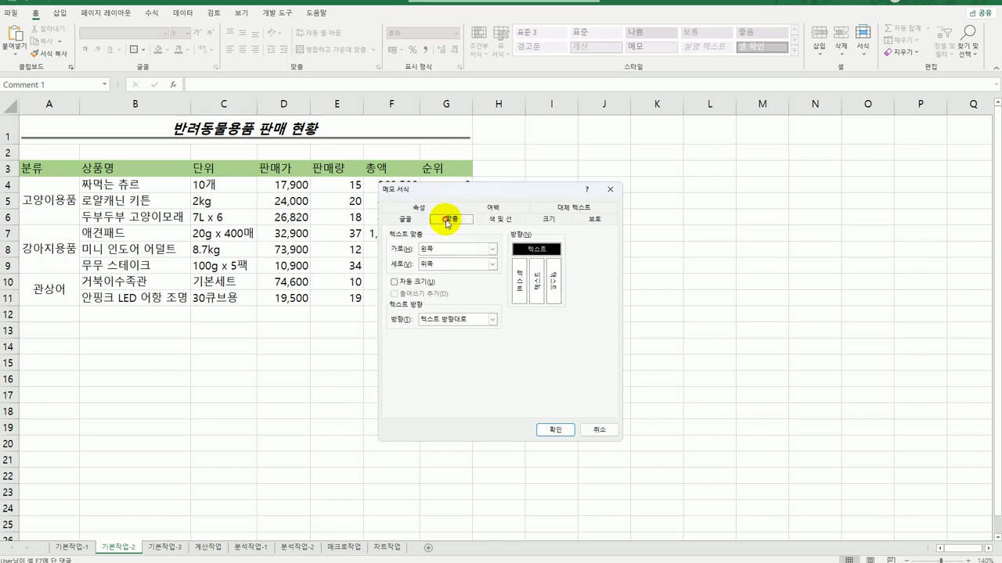
click(399, 283)
click(567, 430)
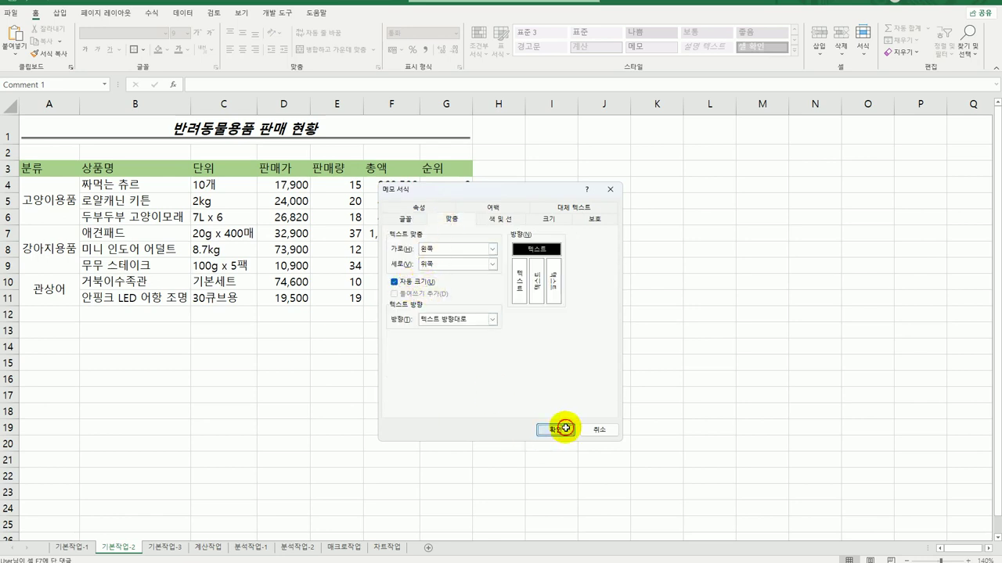
click(644, 448)
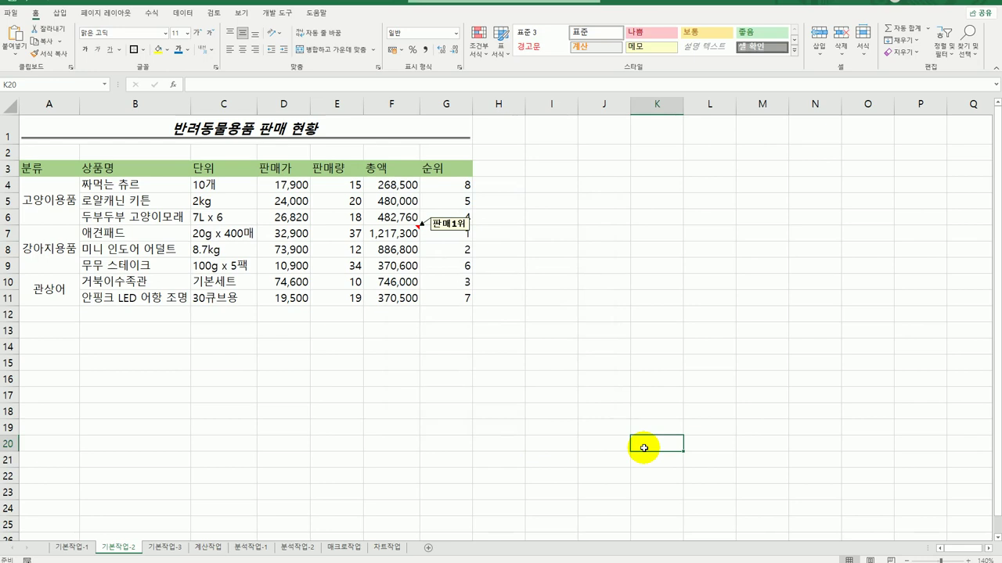
- Apply all borders (모든 테두리) plus a thick outside border (굵은 바깥쪽 테두리) to A3:G11
drag(62, 168, 443, 283)
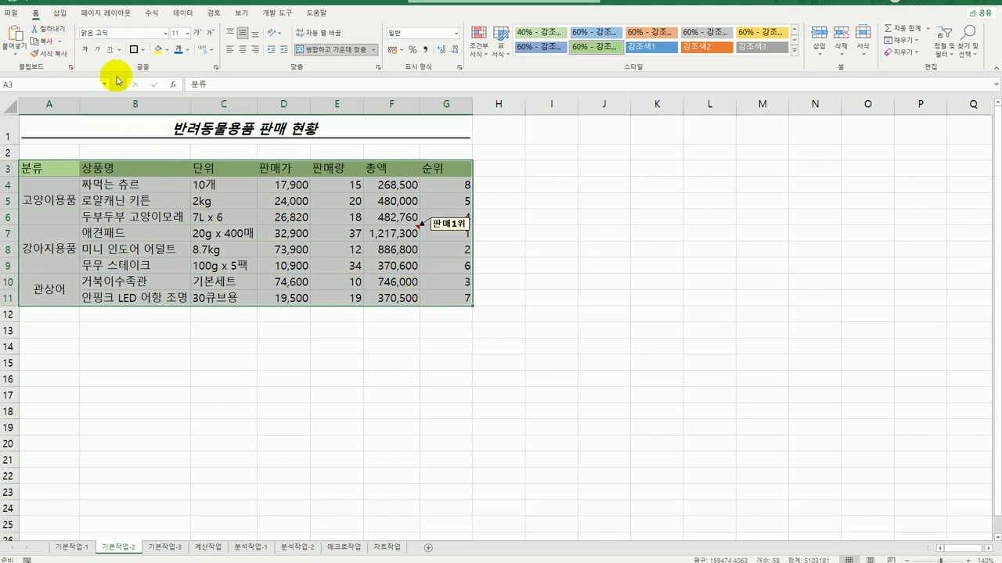
click(140, 50)
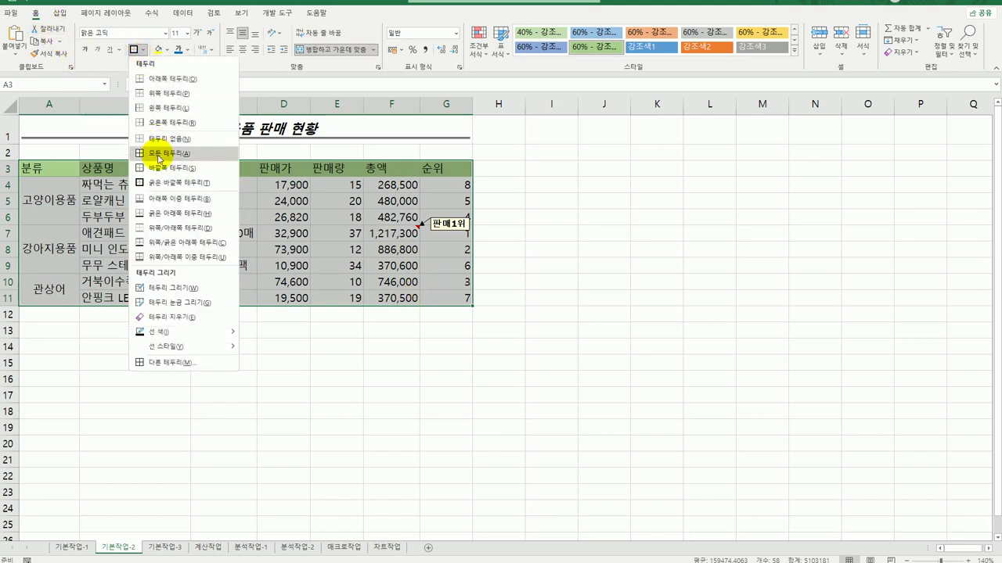
click(158, 155)
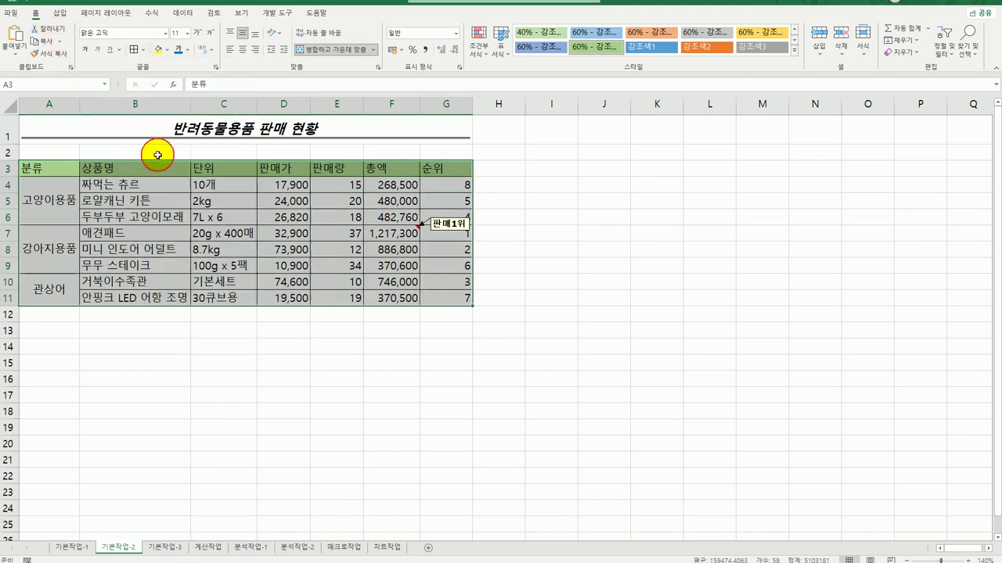
click(143, 50)
click(174, 184)
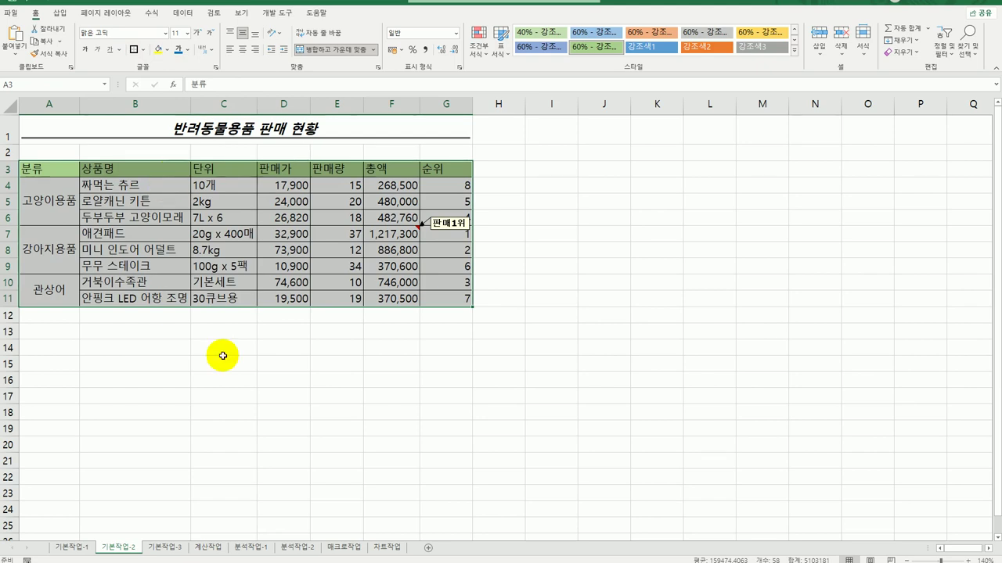
click(250, 410)
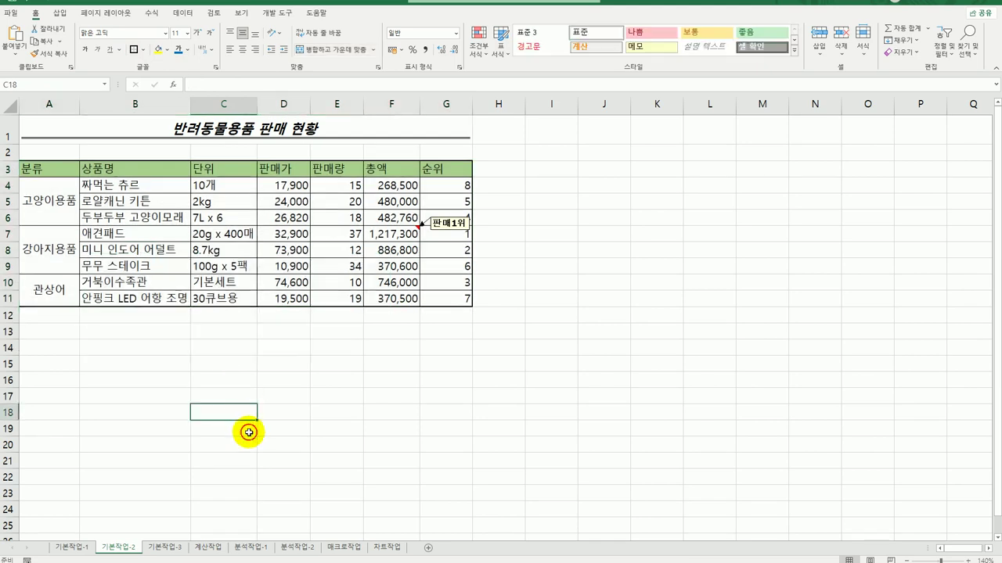
- On sheet 기본작업-3, copy the 장애인복지시설 and 지역자활센터 headers to A15:B15 and widen column A to fit
click(161, 552)
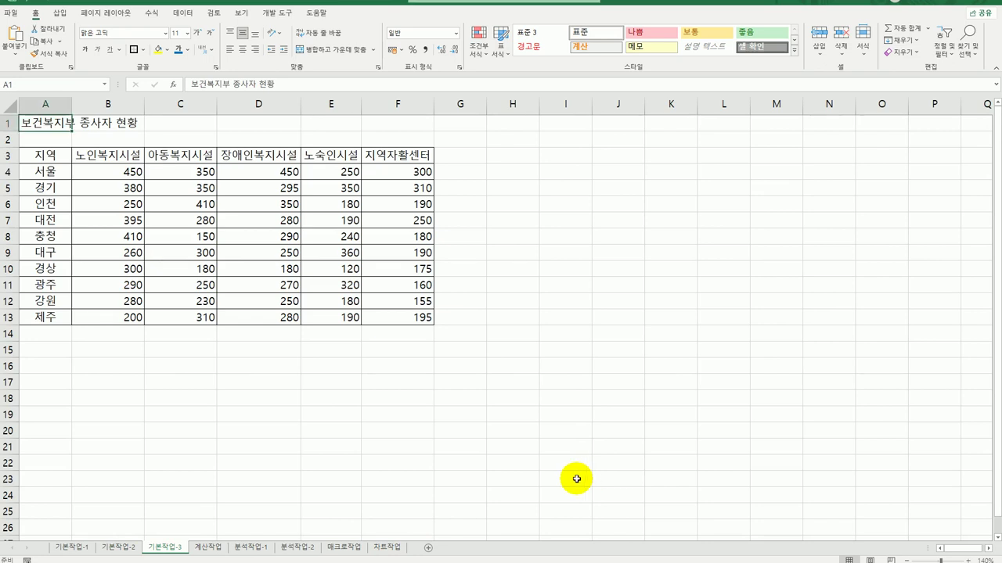
click(263, 153)
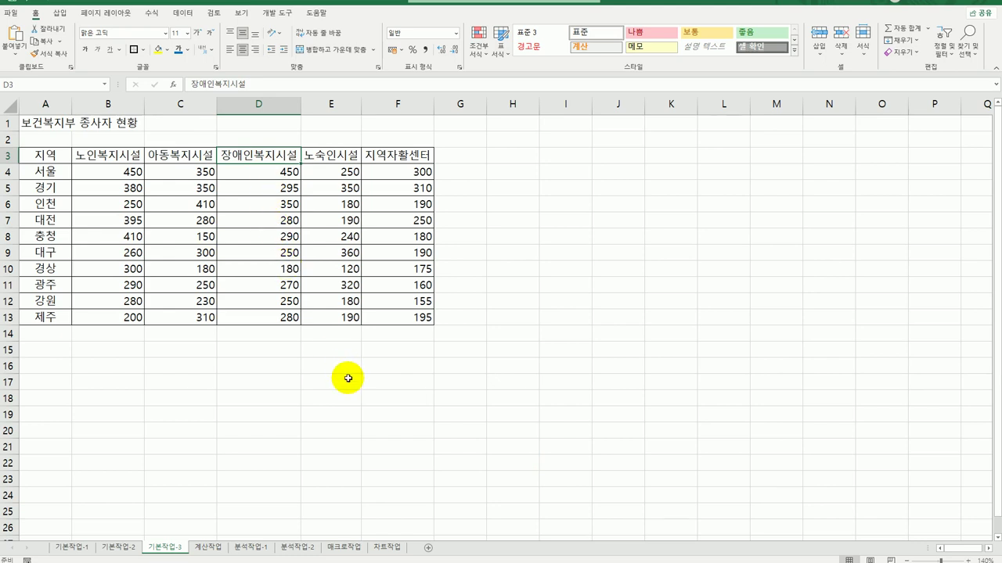
ctrl+click(398, 156)
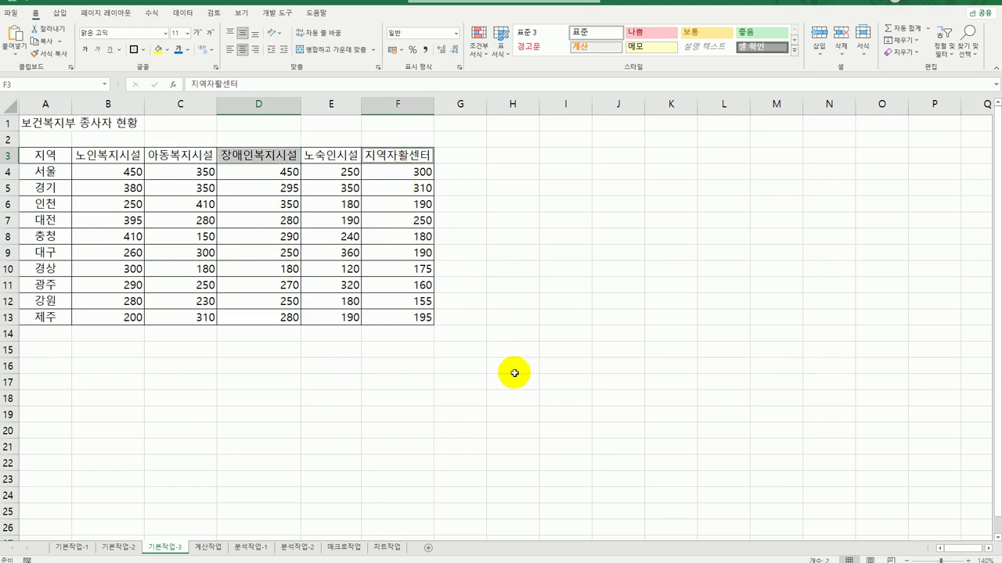
key(ctrl+c)
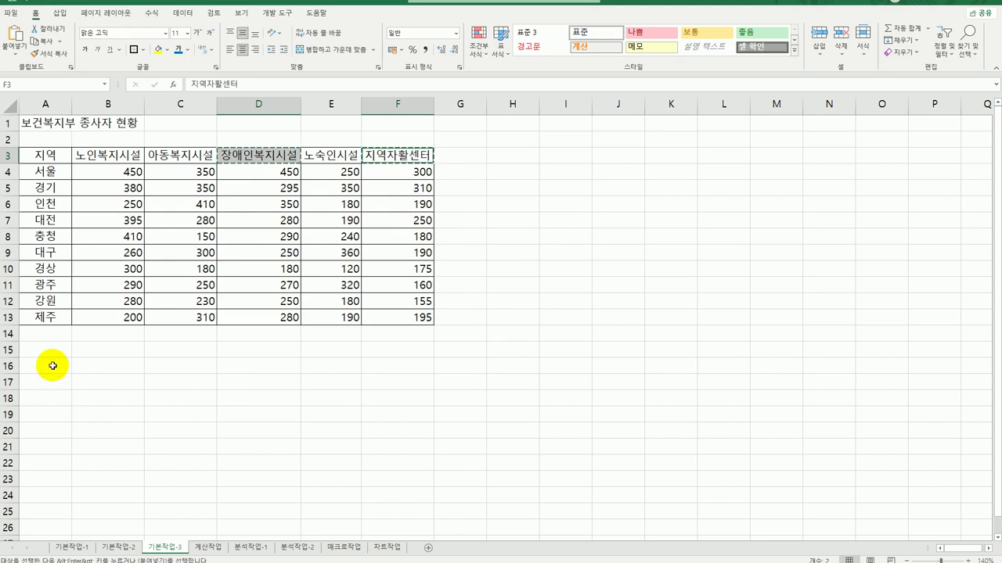
click(47, 351)
key(ctrl+v)
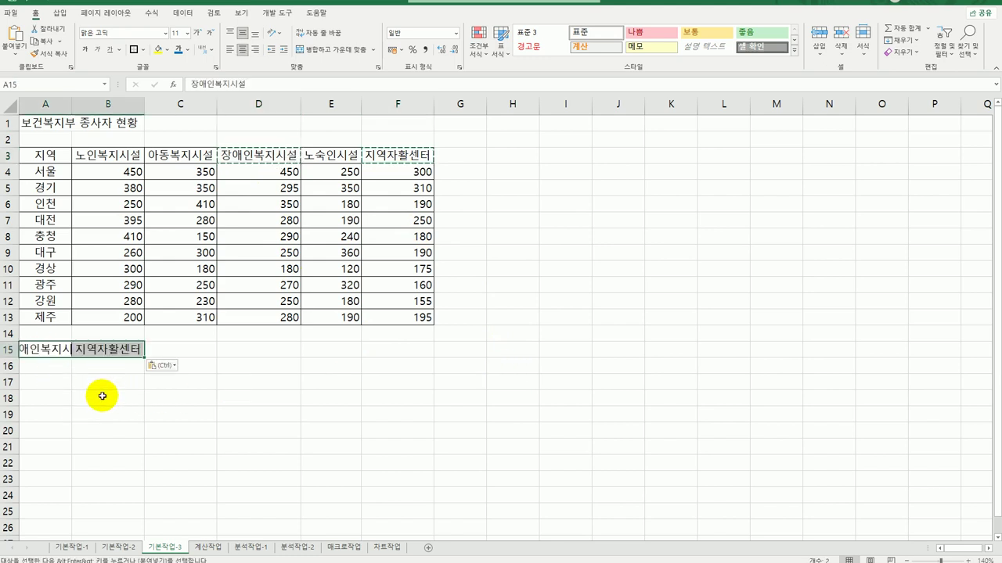
click(60, 369)
drag(72, 104, 102, 110)
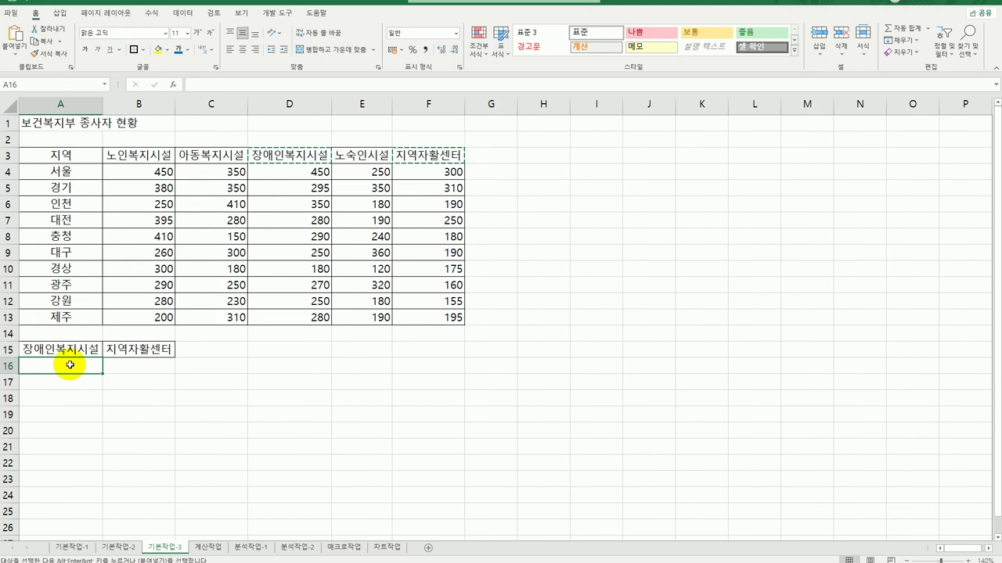
- Enter the OR filter criteria >=300 in A16 under 장애인복지시설 and >=200 in B17 under 지역자활센터
text(>=300)
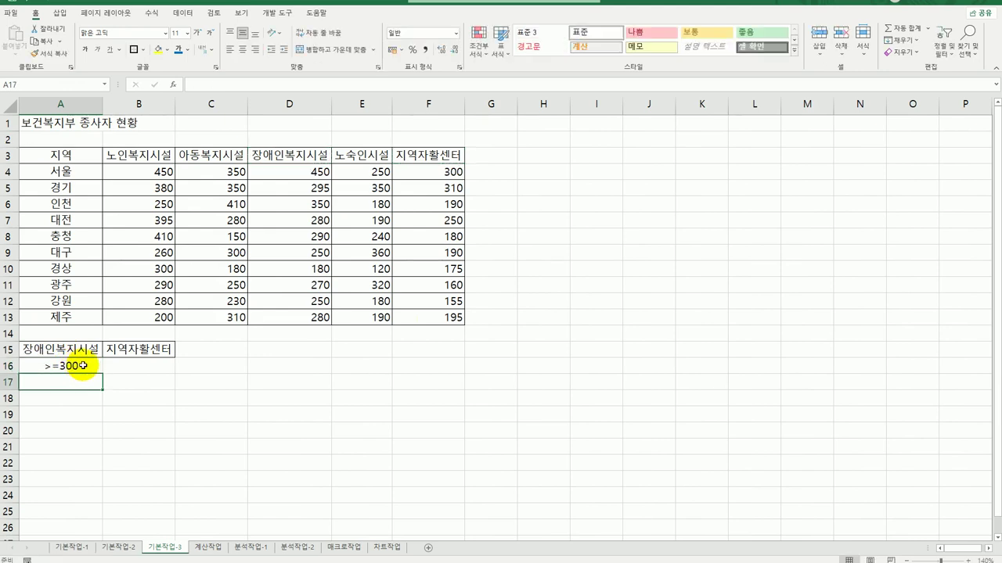
click(117, 367)
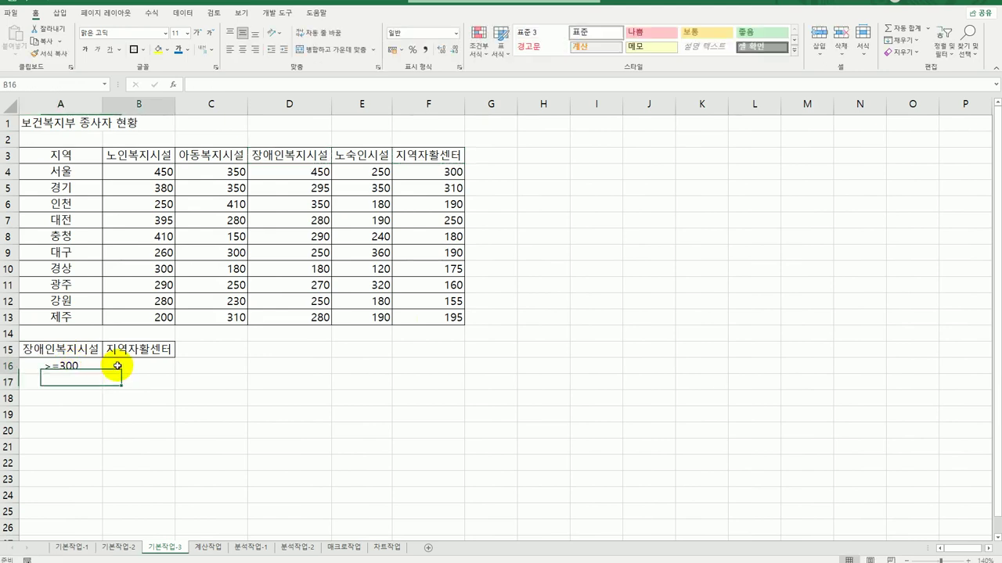
click(132, 390)
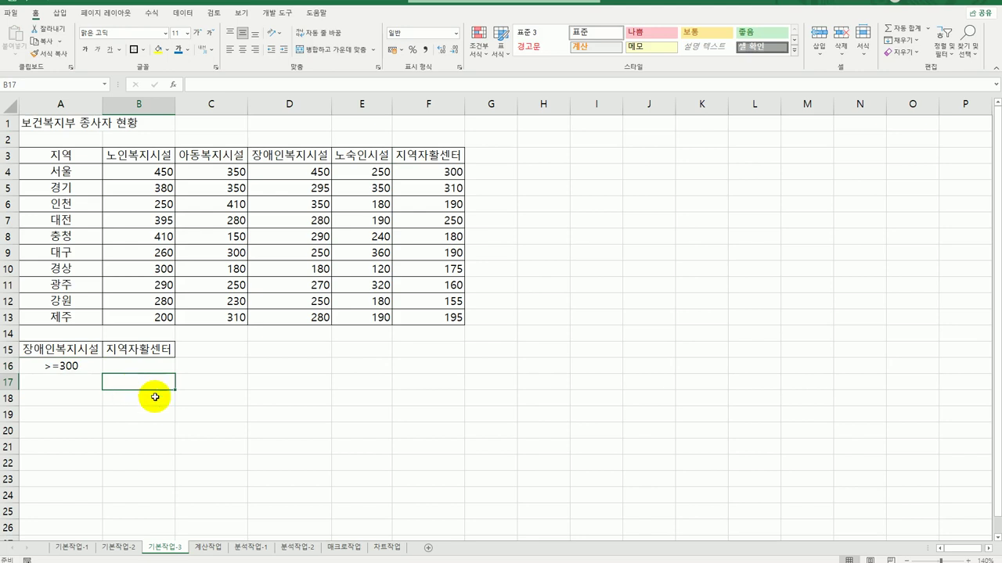
text(>=200)
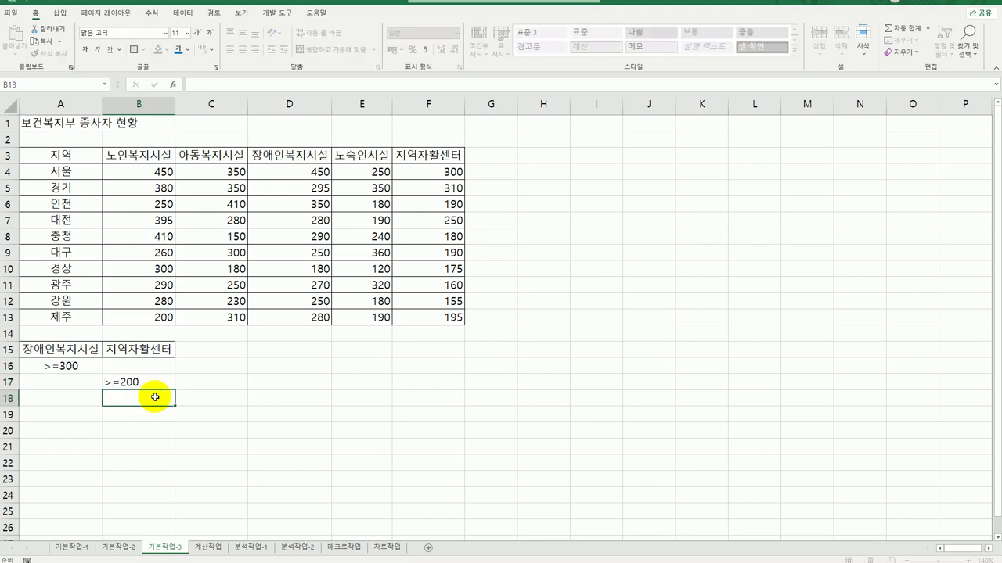
key(Return)
click(66, 366)
click(134, 385)
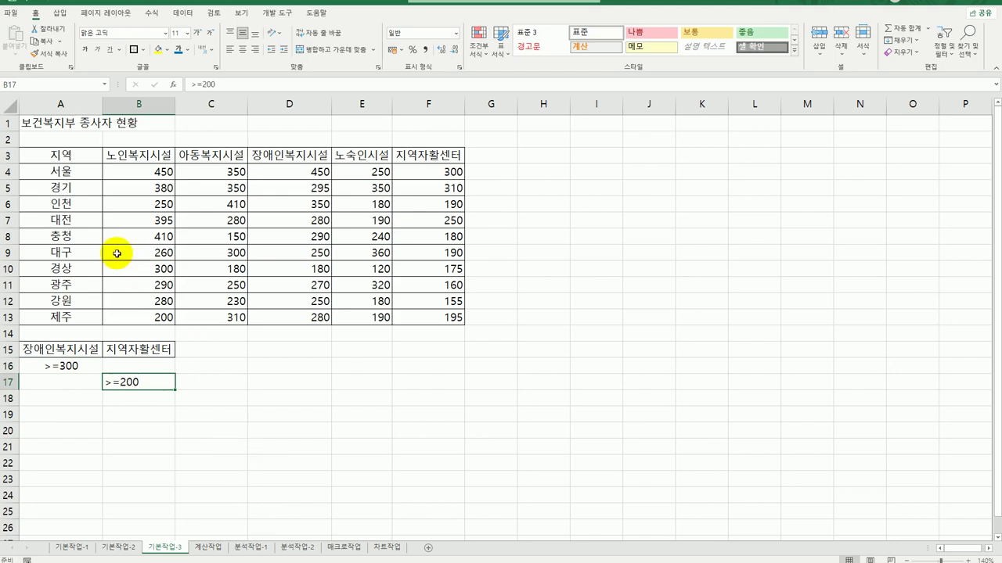
- Copy the 지역, 장애인복지시설 and 지역자활센터 headers from row 3 to A19:C19
click(81, 156)
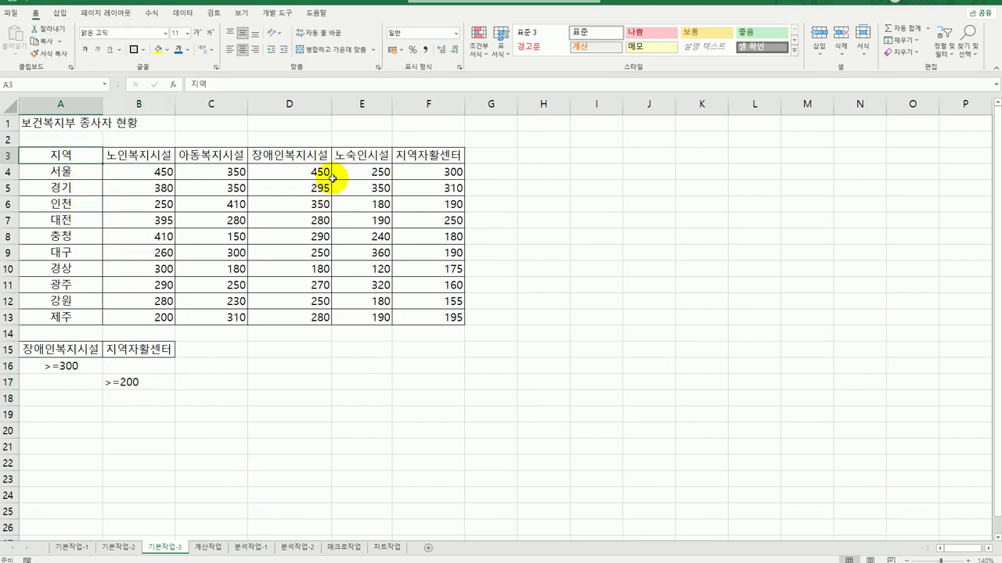
ctrl+click(297, 154)
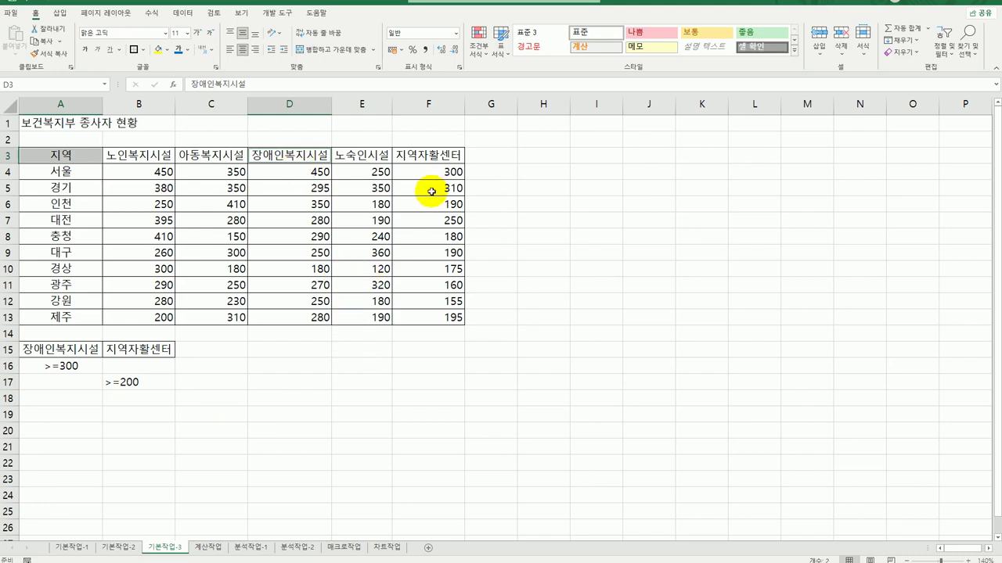
ctrl+click(430, 156)
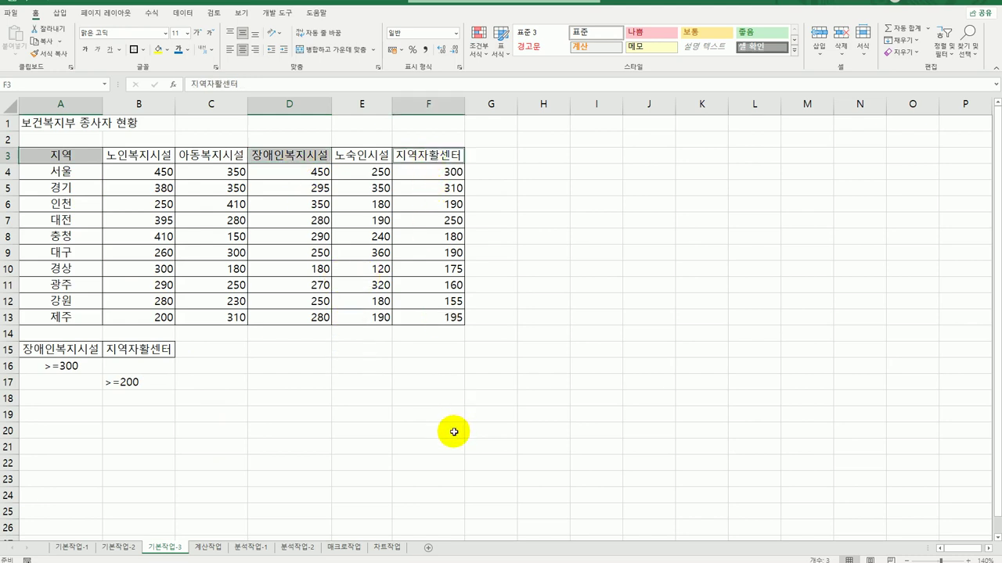
key(ctrl+c)
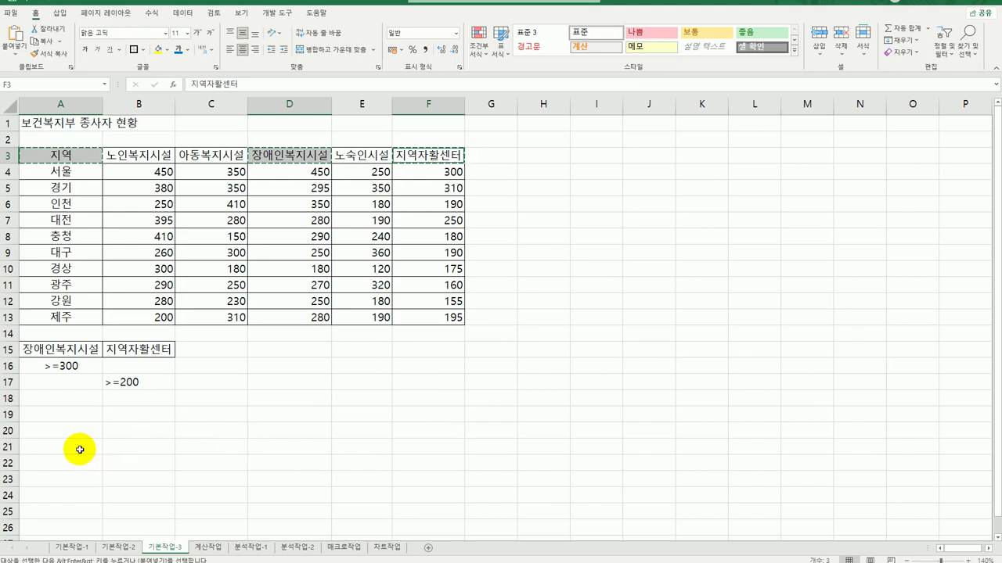
click(60, 417)
key(ctrl+v)
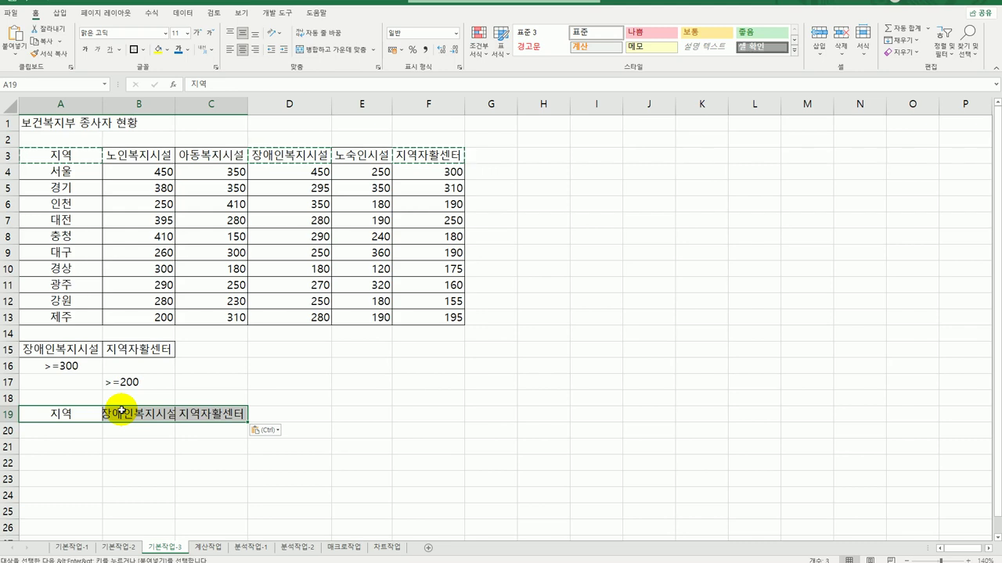
- Run an advanced filter on A3:F13 with criteria range A15:B17, copying the results to another location at A19:C19
click(188, 269)
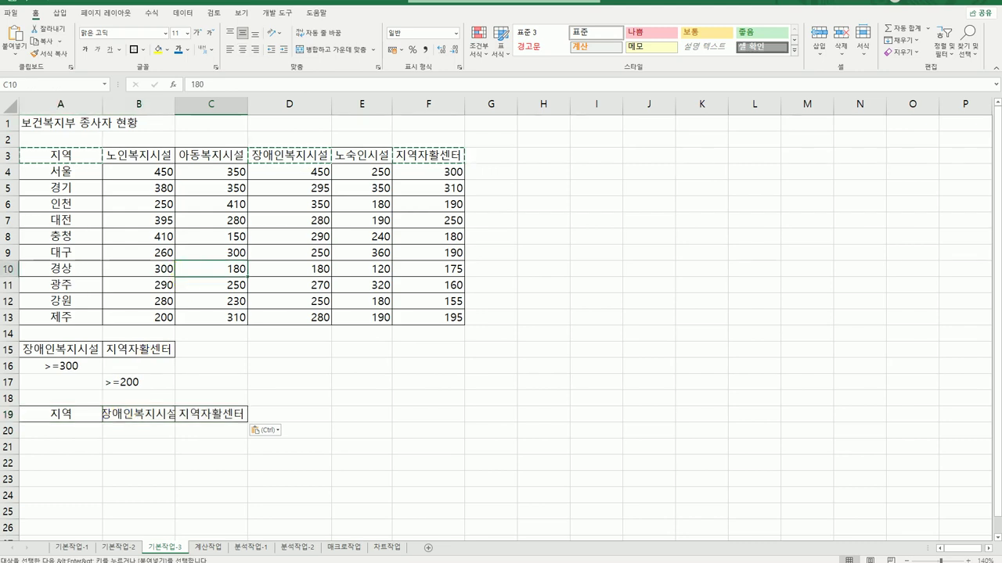
click(184, 13)
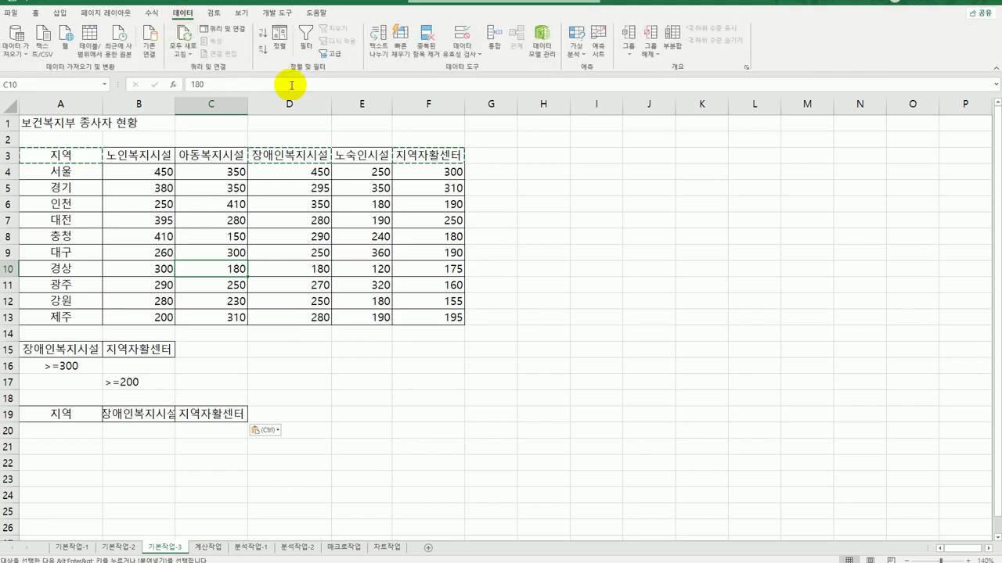
click(333, 58)
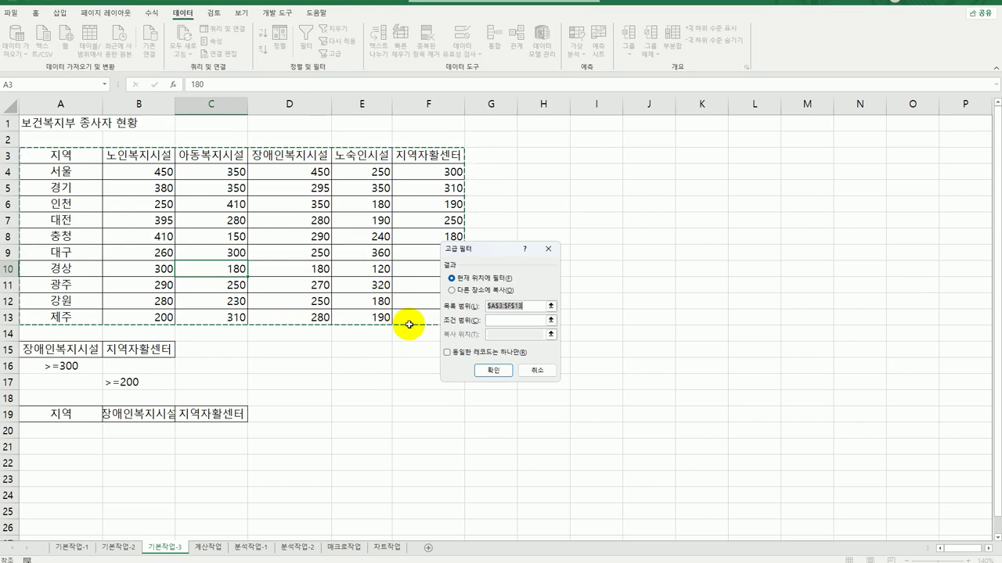
click(493, 320)
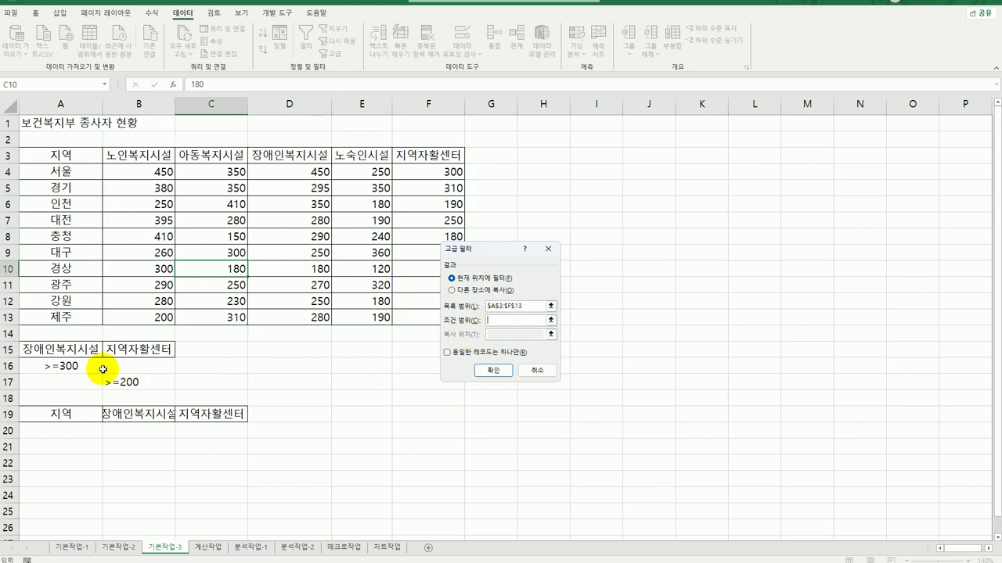
drag(67, 349, 133, 382)
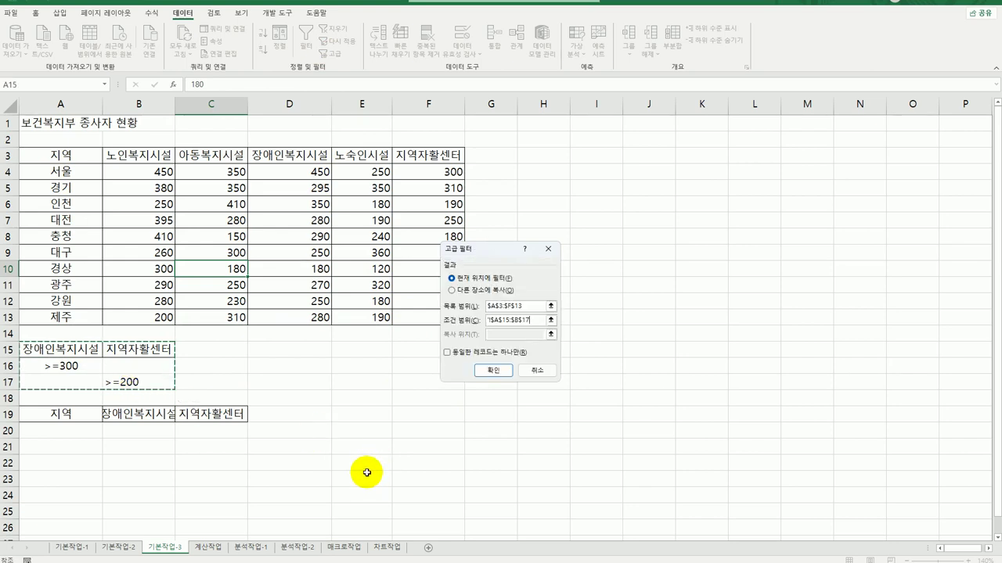
click(474, 291)
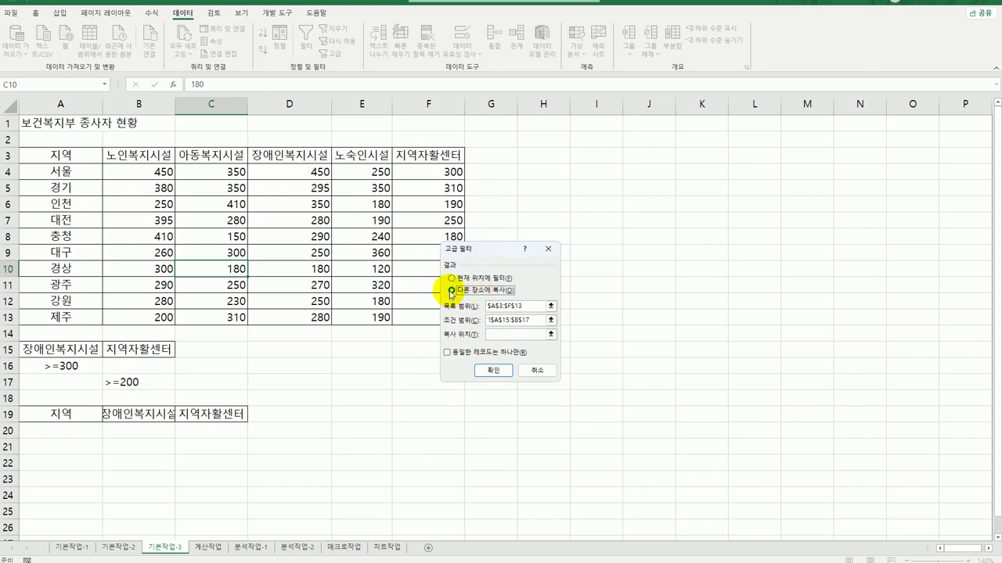
click(491, 335)
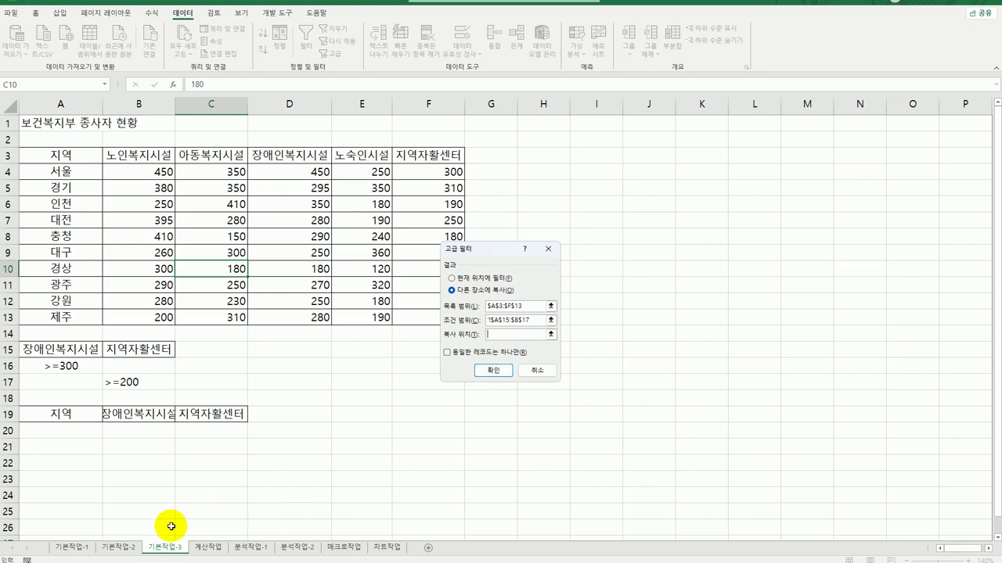
drag(52, 415, 238, 423)
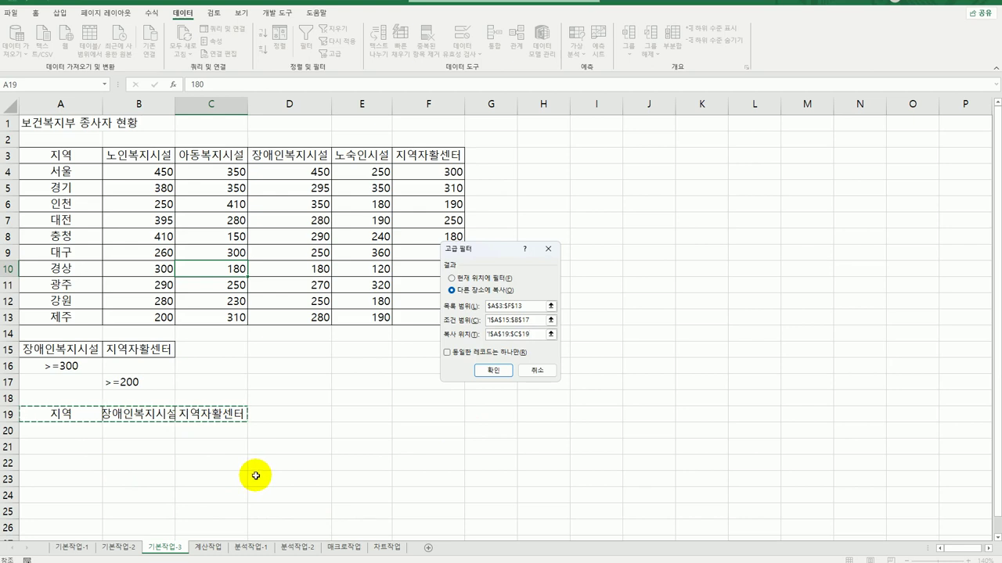
click(495, 370)
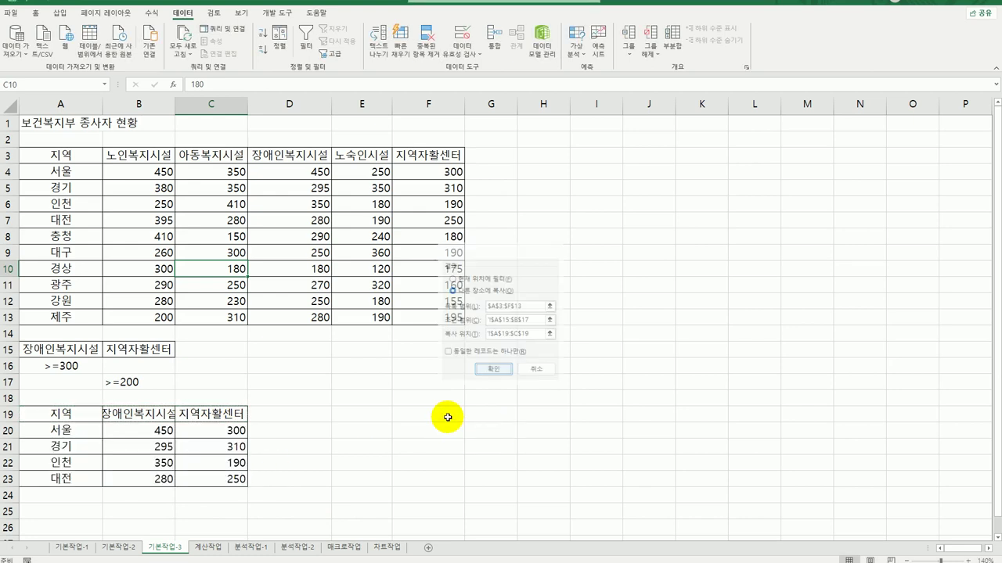
- Widen column B to fit its contents and check the extracted 장애인복지시설 and 지역자활센터 values against the criteria
double_click(176, 102)
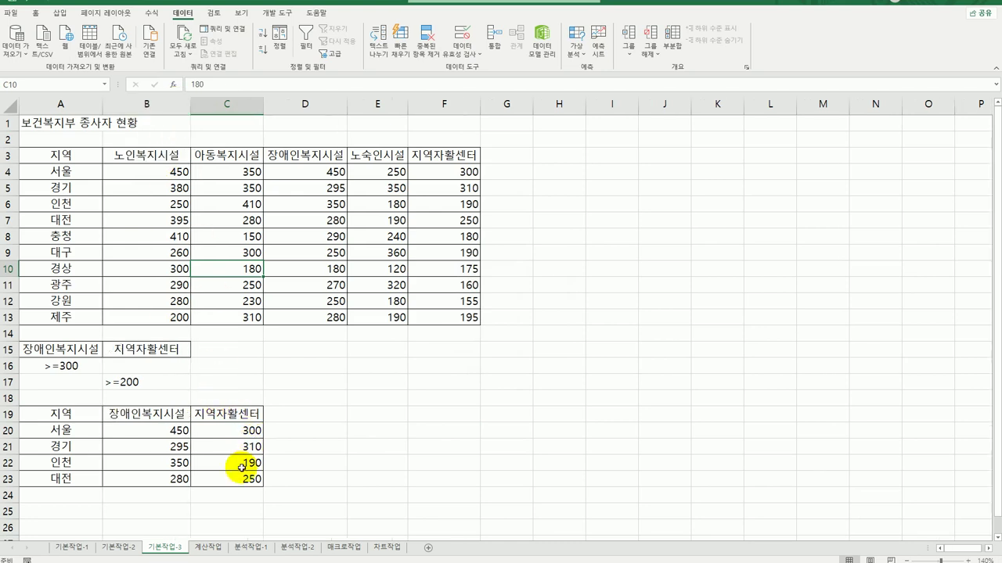
click(177, 431)
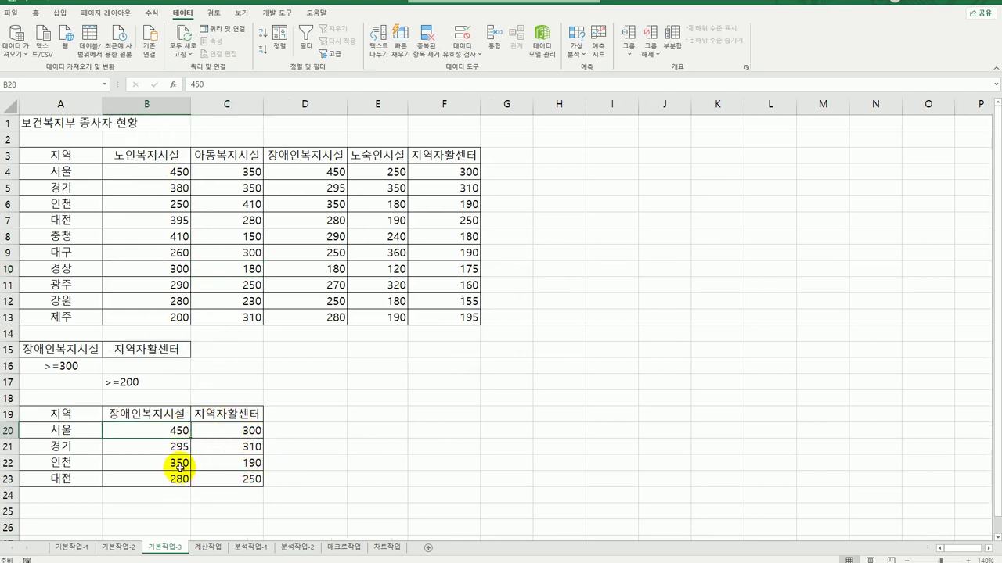
click(180, 464)
click(245, 446)
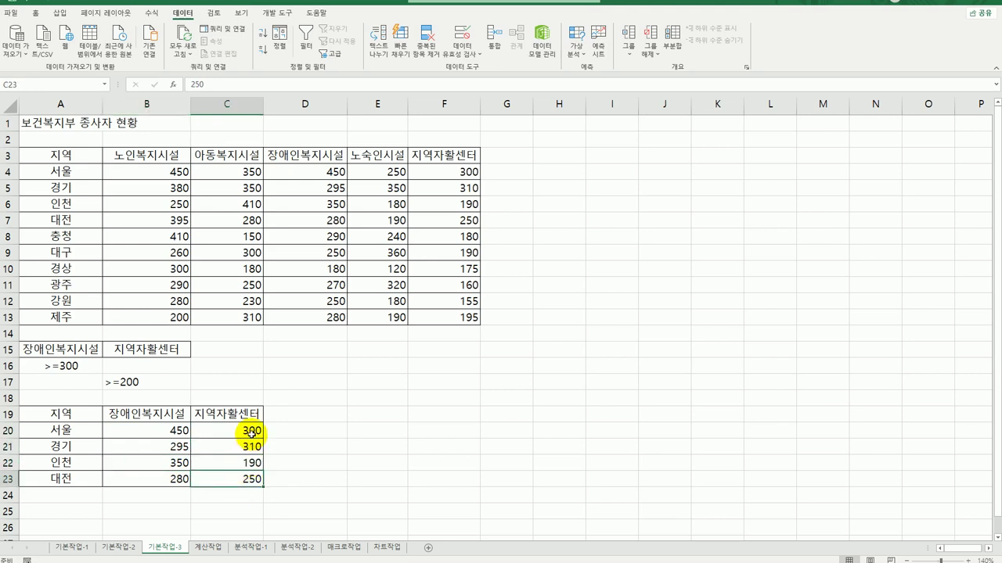
click(362, 474)
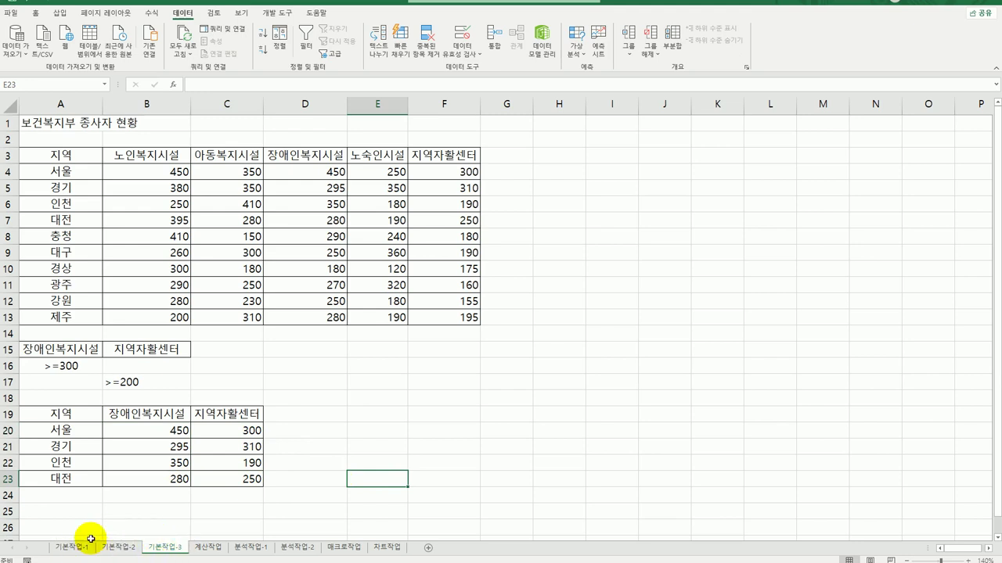
- Switch to sheet 계산작업 and examine the 주문시간, 도착시간 and 상품코드 columns needed for 배송시간
click(208, 548)
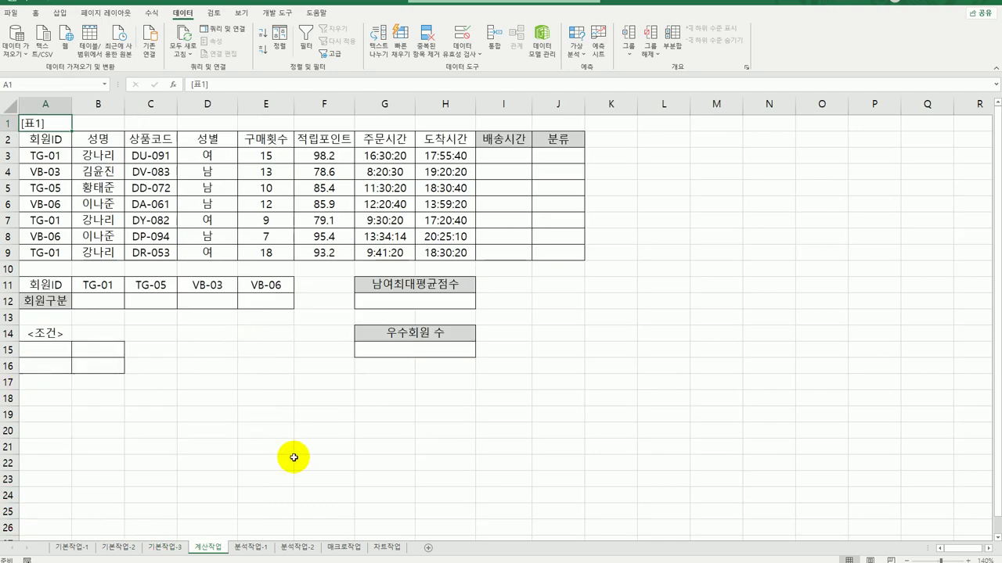
click(515, 158)
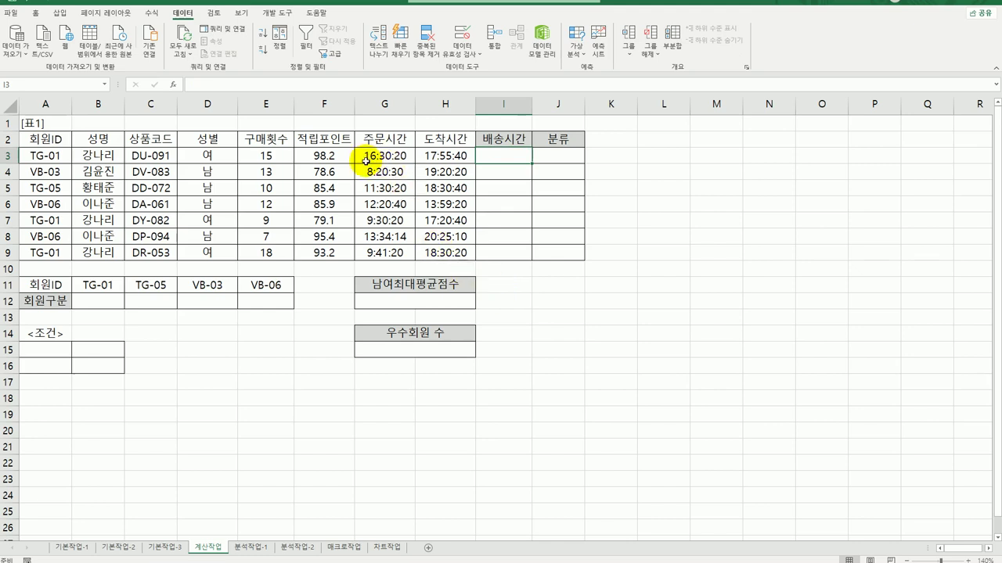
click(443, 157)
click(402, 158)
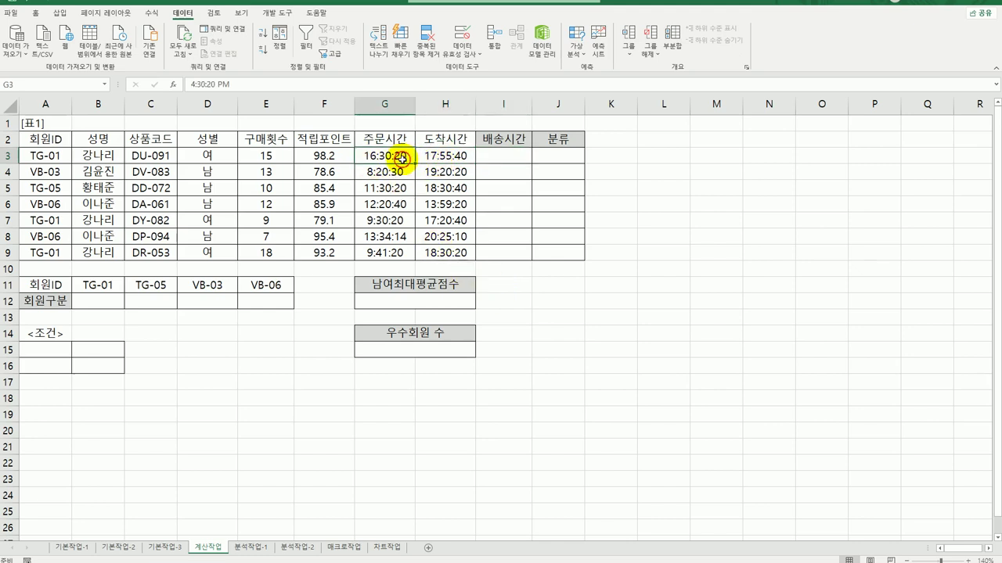
click(495, 158)
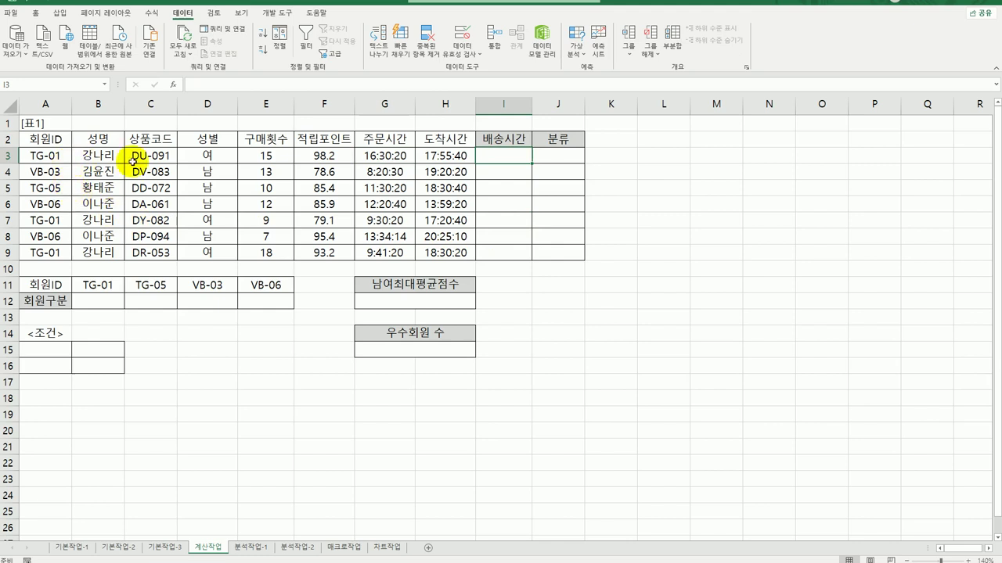
click(162, 156)
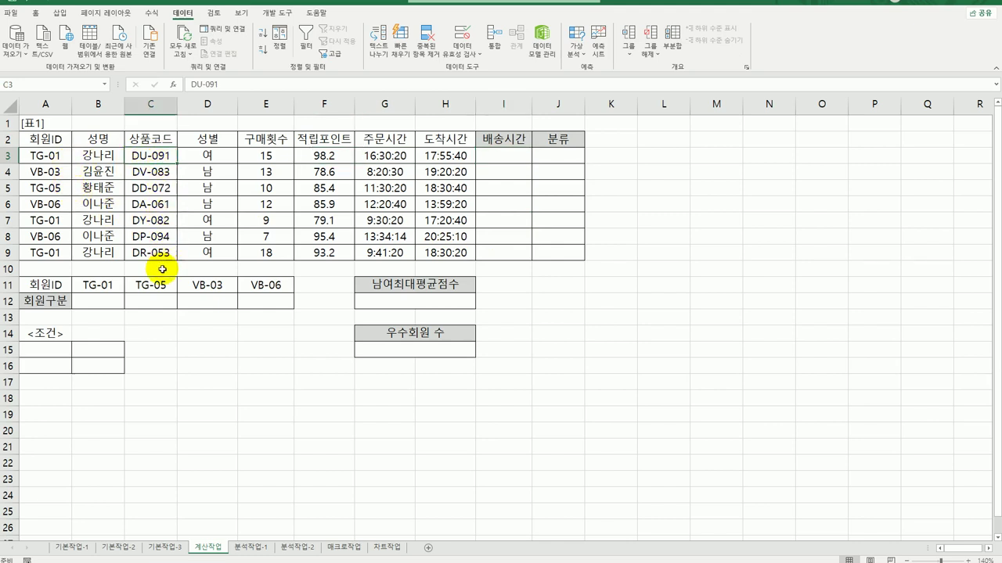
- Enter =H3-G3 in I3 to calculate 배송시간 and fill the formula down through I9
click(499, 157)
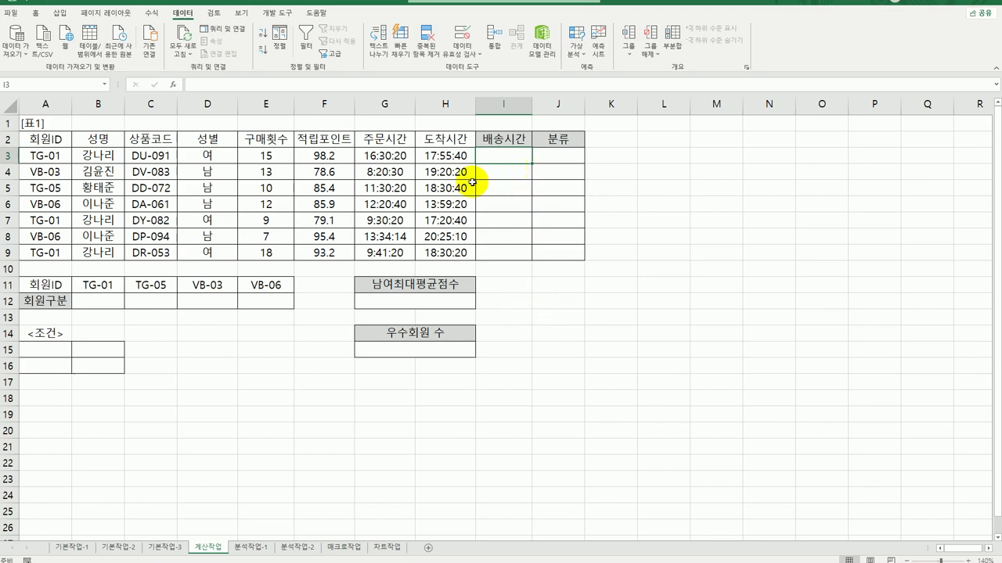
text(=)
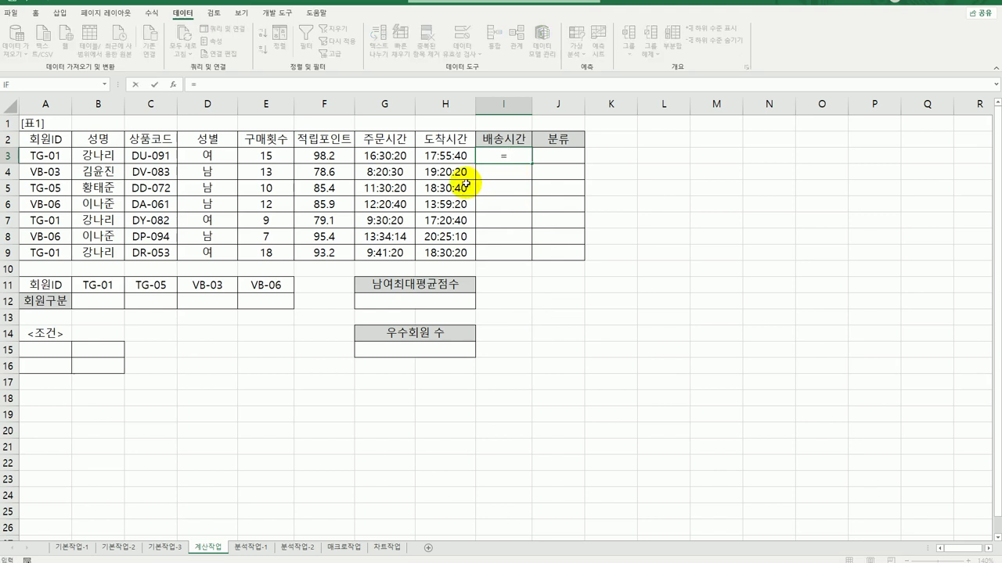
click(465, 157)
text(-)
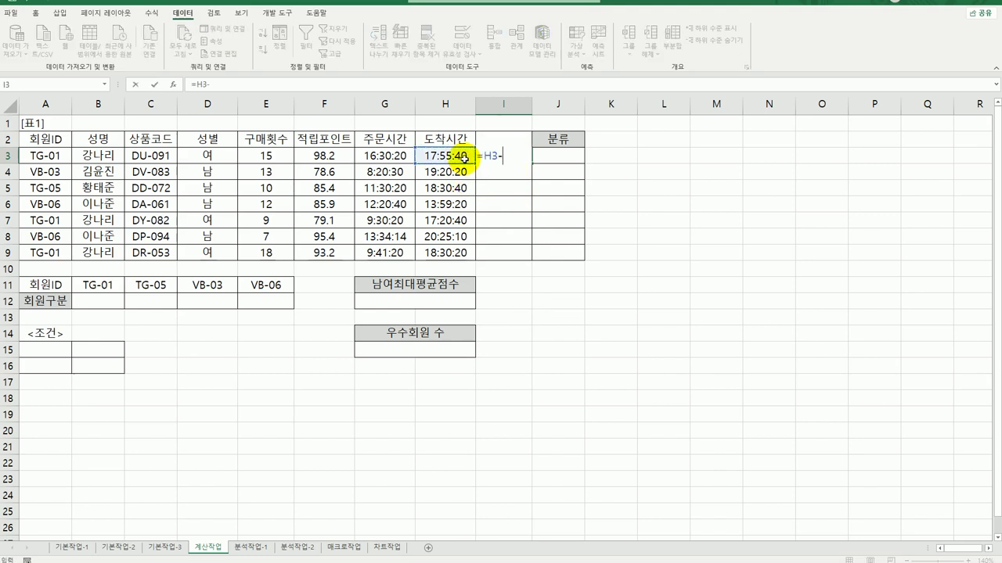
click(404, 155)
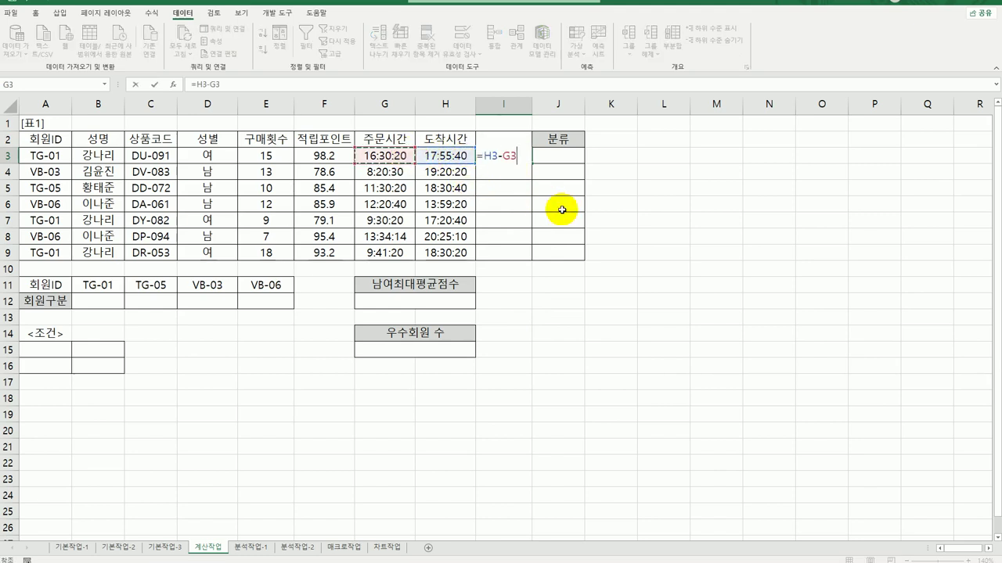
key(Return)
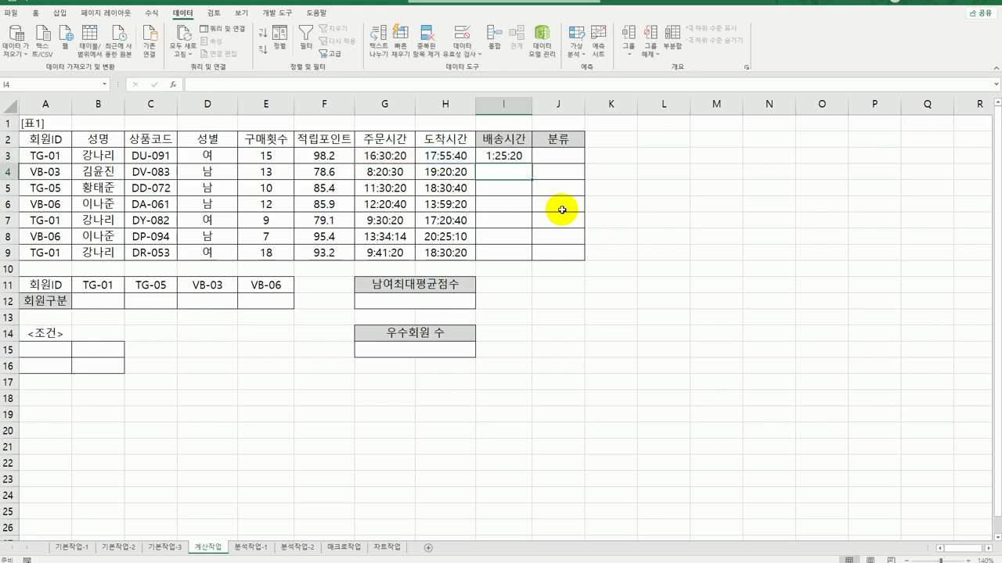
click(507, 155)
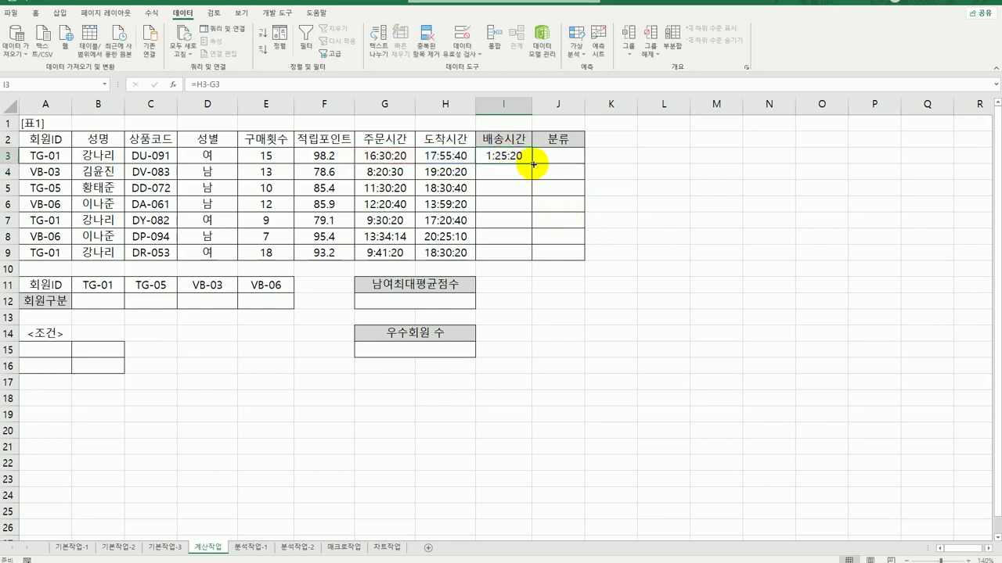
drag(533, 164, 520, 261)
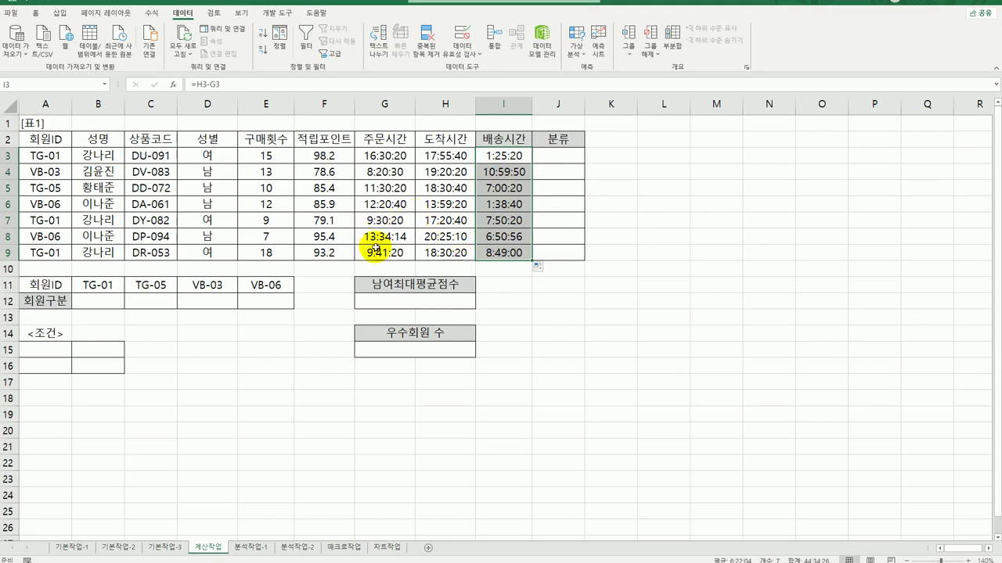
- Clear the trial 배송시간 formulas from I3:I9
click(504, 156)
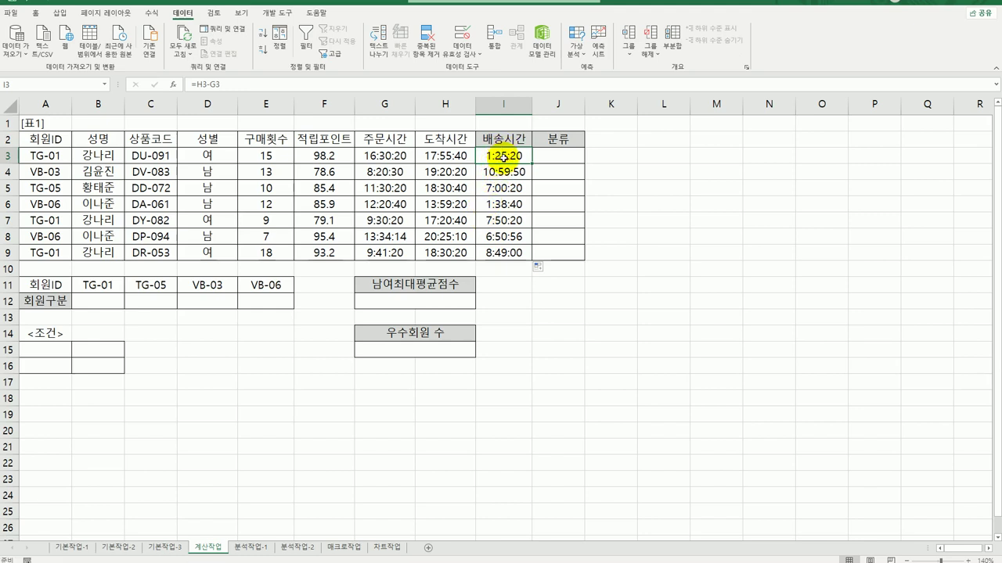
drag(503, 156, 503, 251)
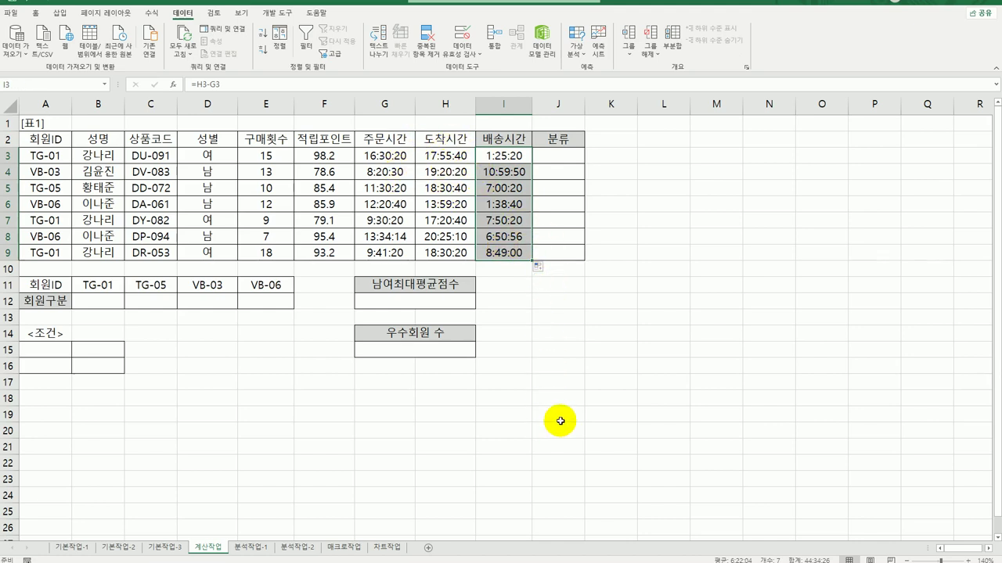
key(Delete)
- Enter =RIGHT(C3,1) in I3 to extract the last character of 상품코드 and fill it down through I9
click(505, 156)
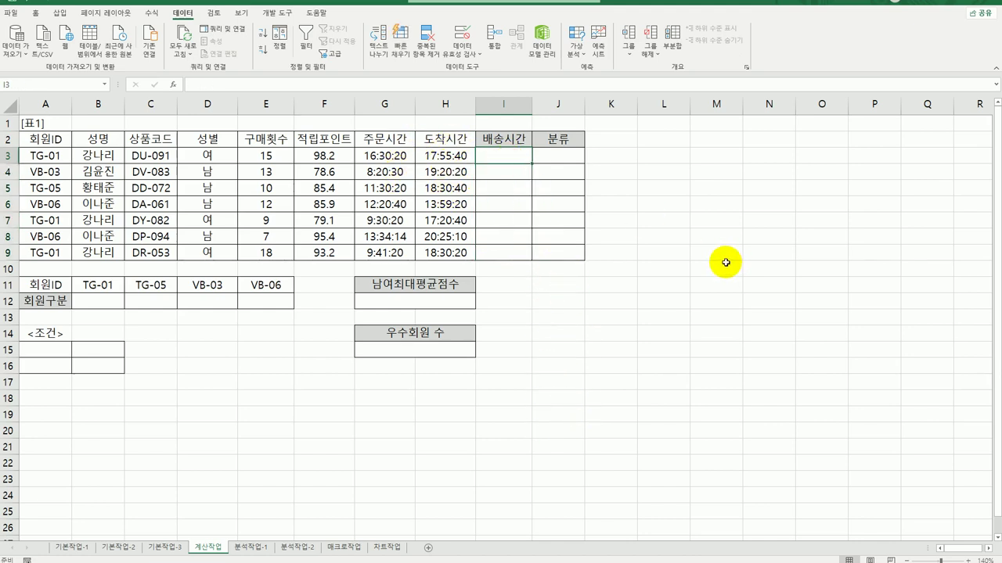
text(=)
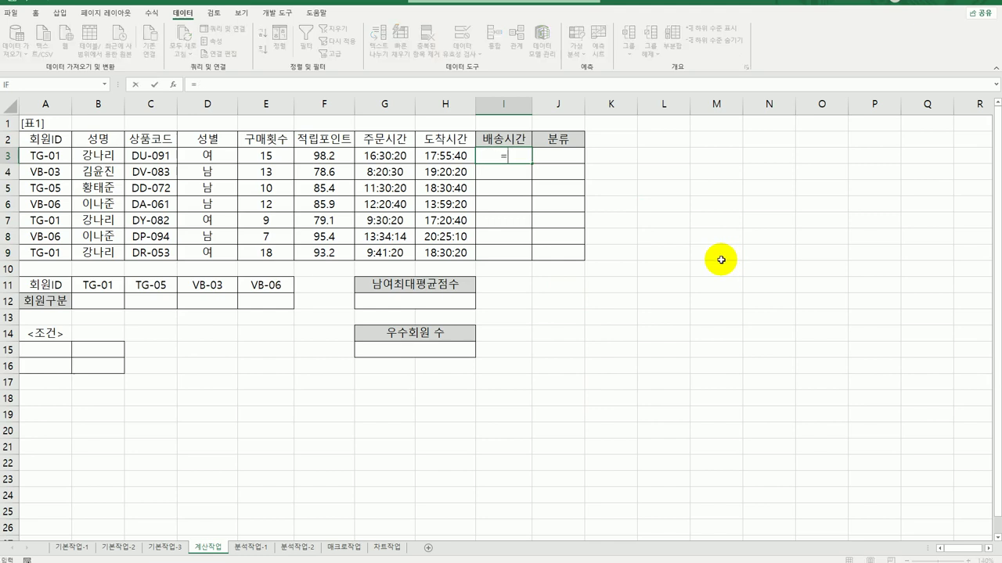
text(ri)
key(Tab)
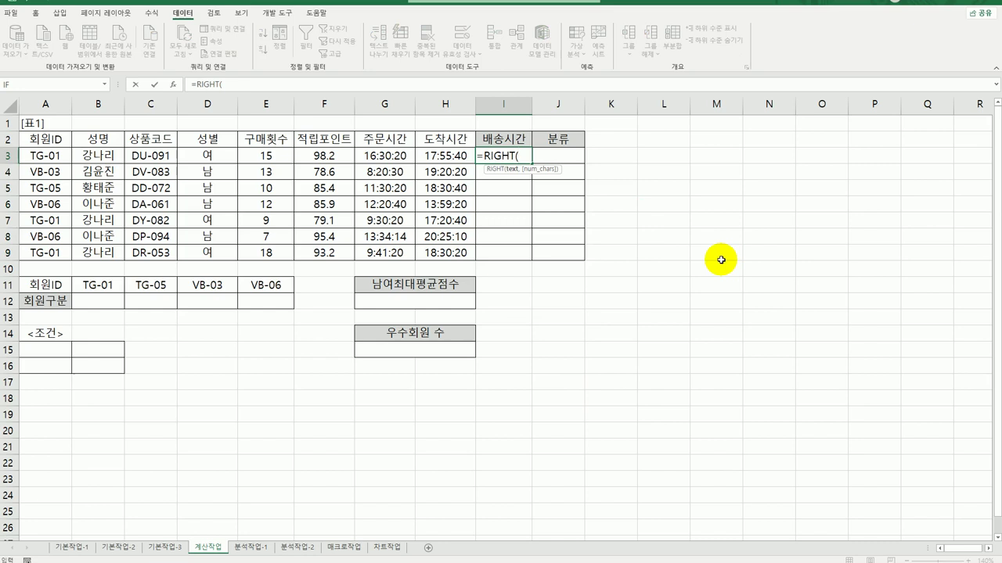
click(134, 154)
text(,1)
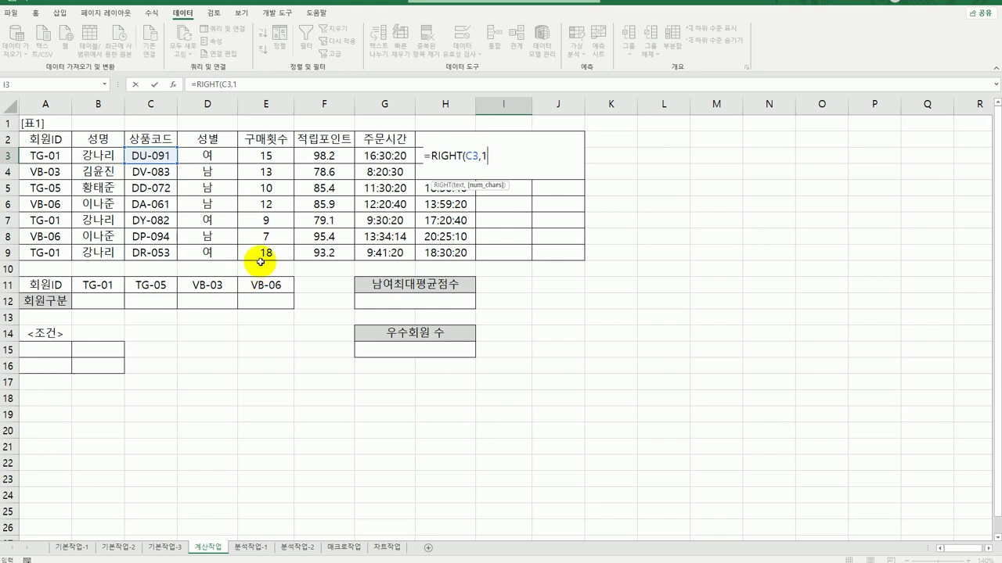
key(Return)
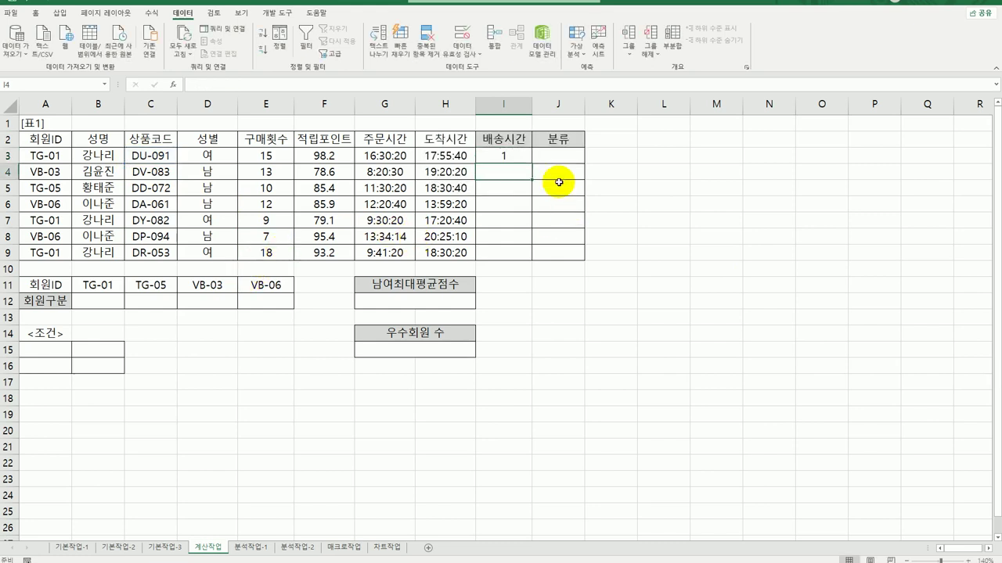
click(521, 157)
drag(531, 163, 529, 259)
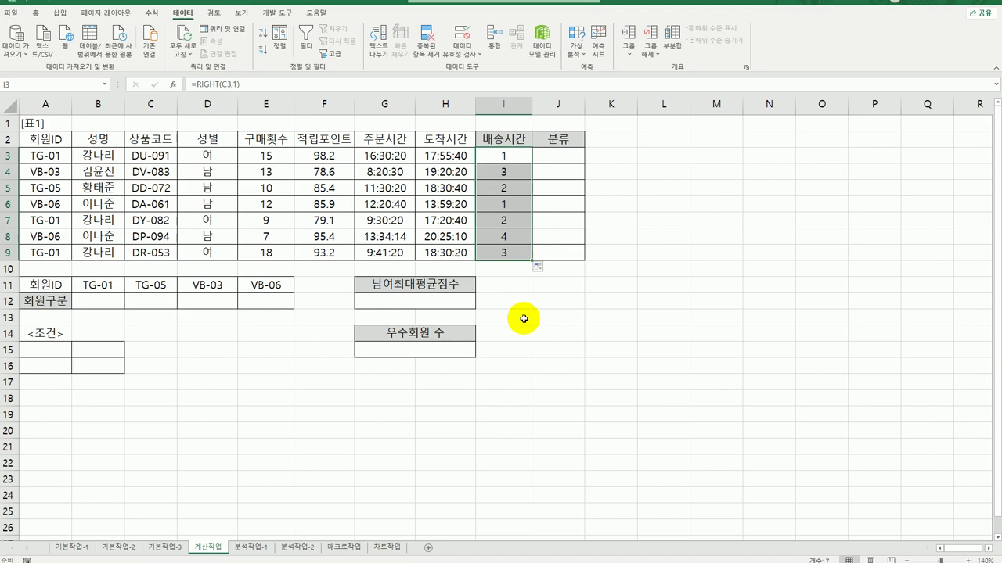
- Wrap the RIGHT formula in I3 in an IF function with the logical test RIGHT(C3,1)="1"
click(500, 158)
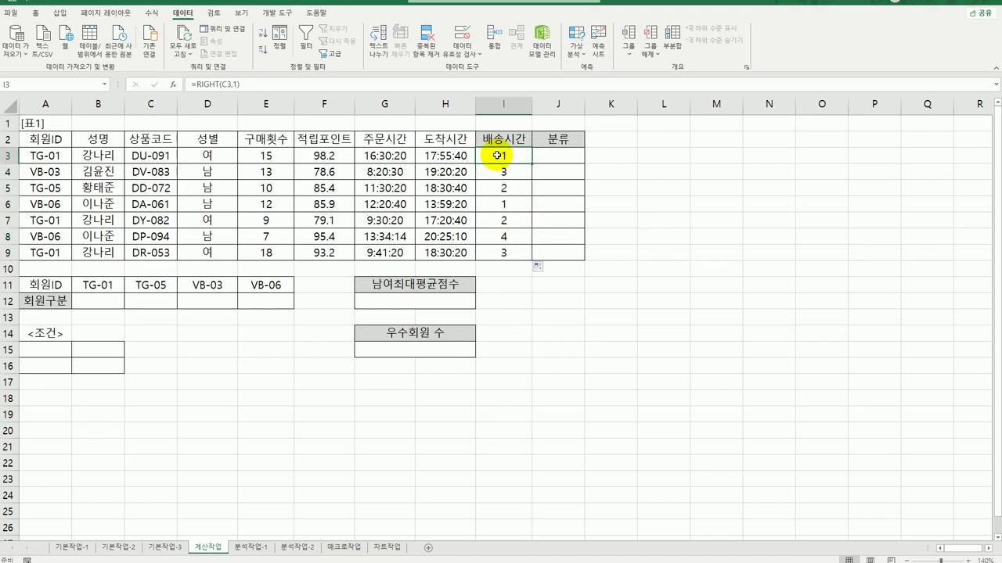
double_click(496, 156)
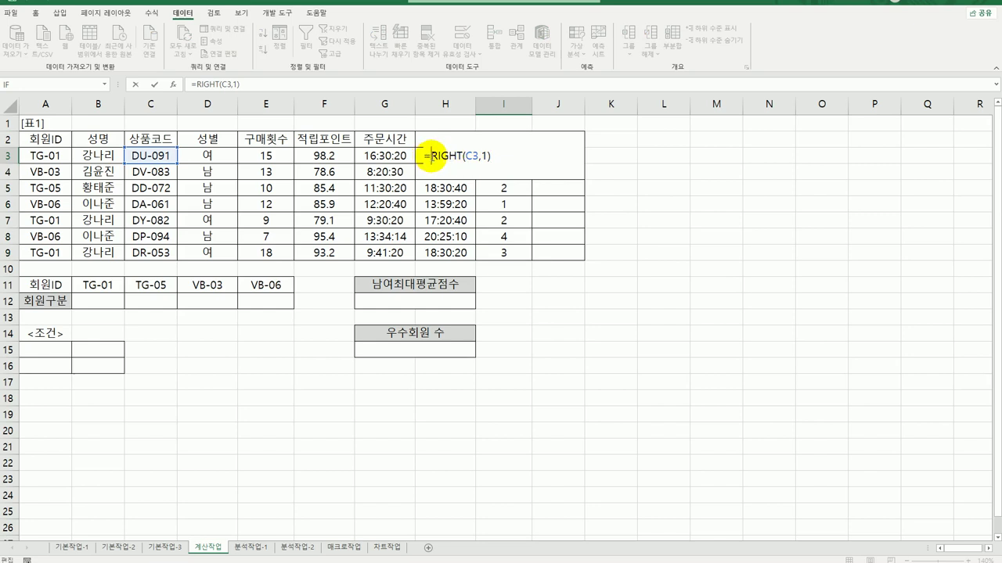
text(if)
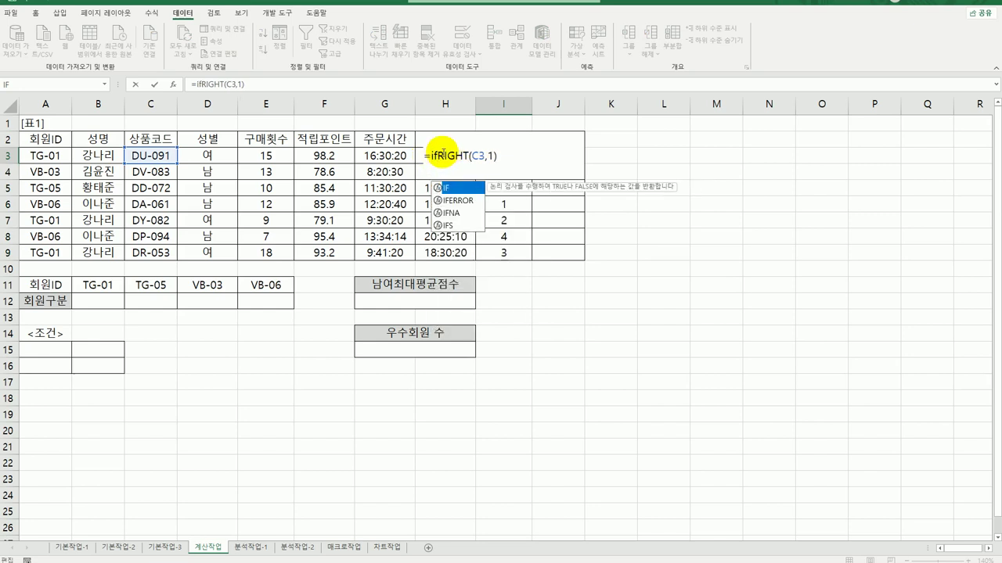
double_click(444, 187)
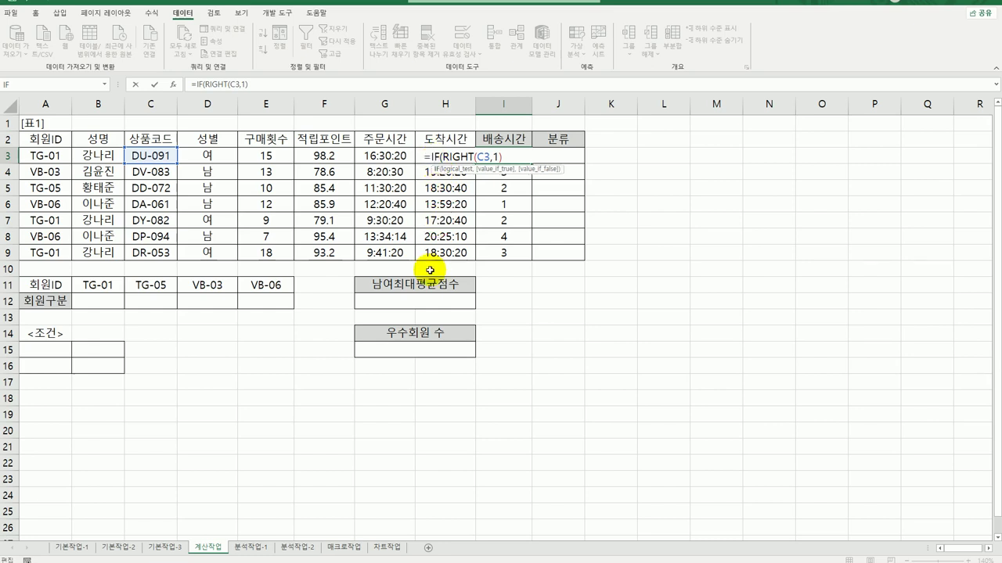
click(172, 84)
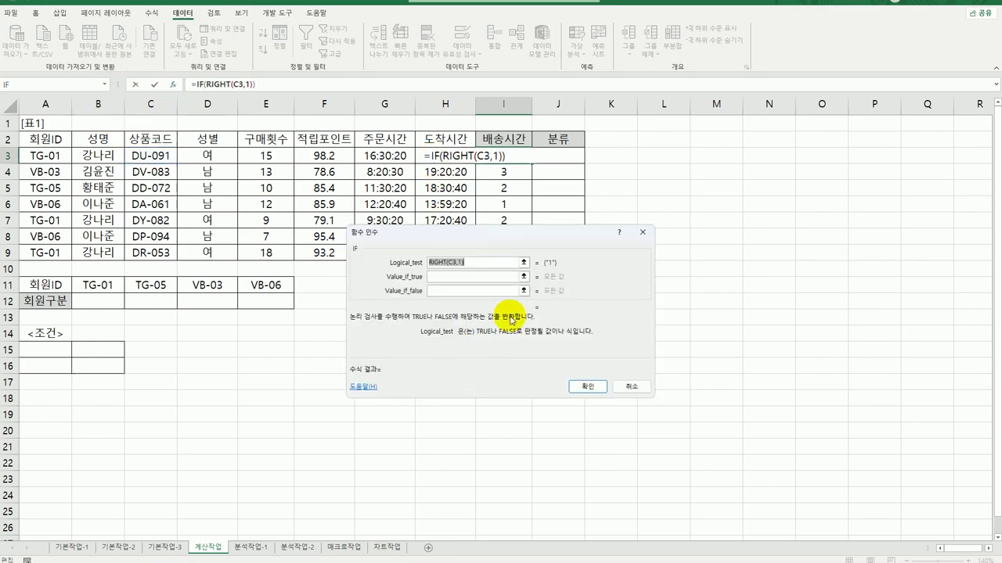
click(478, 262)
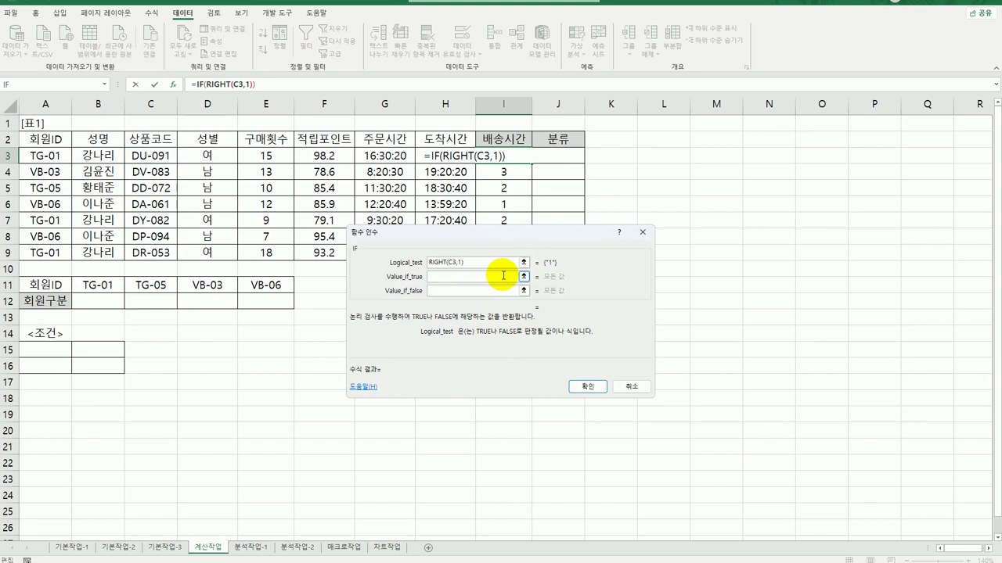
text(="1")
- Set the IF function's value if true to 도착시간 minus 주문시간, H3-G3
click(499, 277)
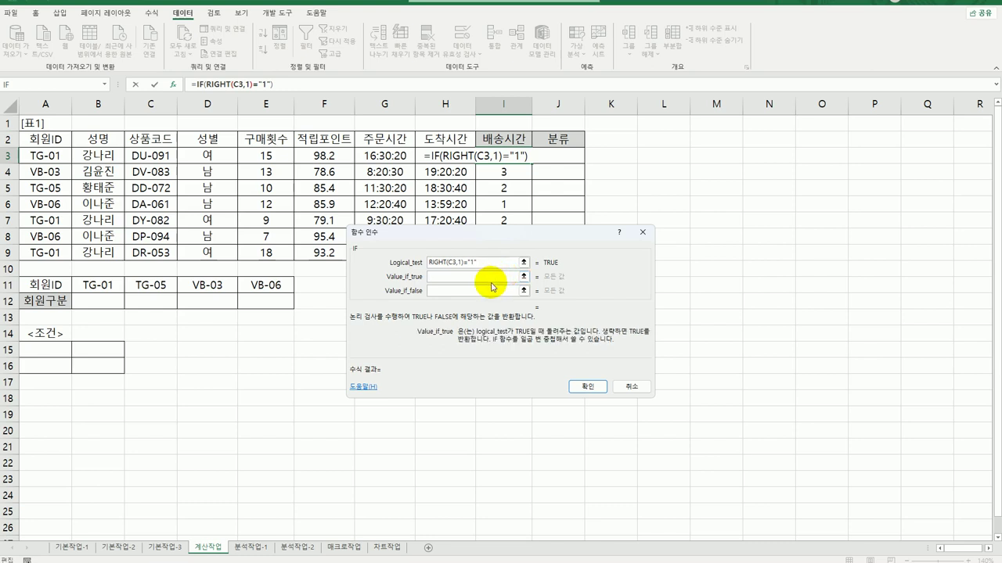
click(431, 157)
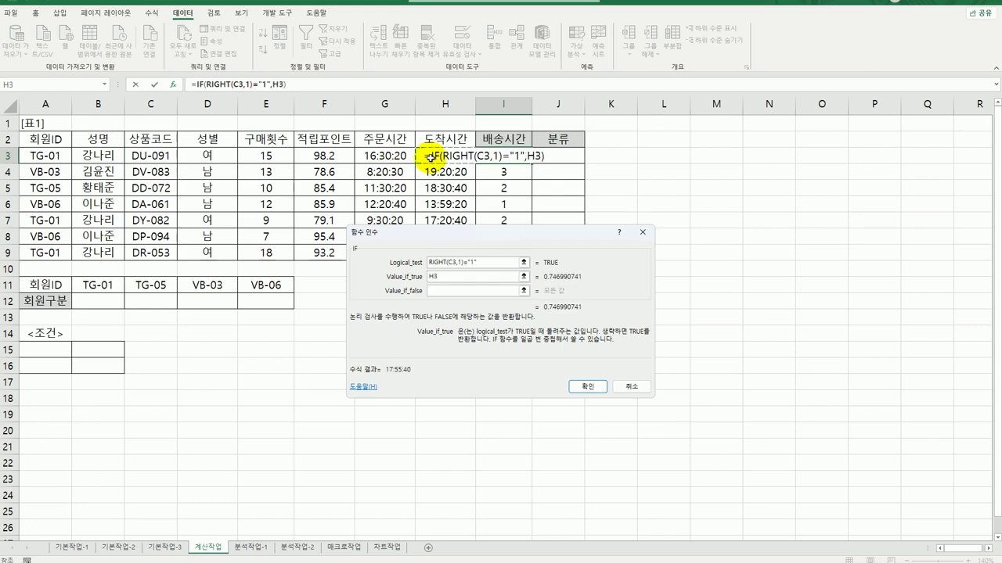
text(-)
click(388, 156)
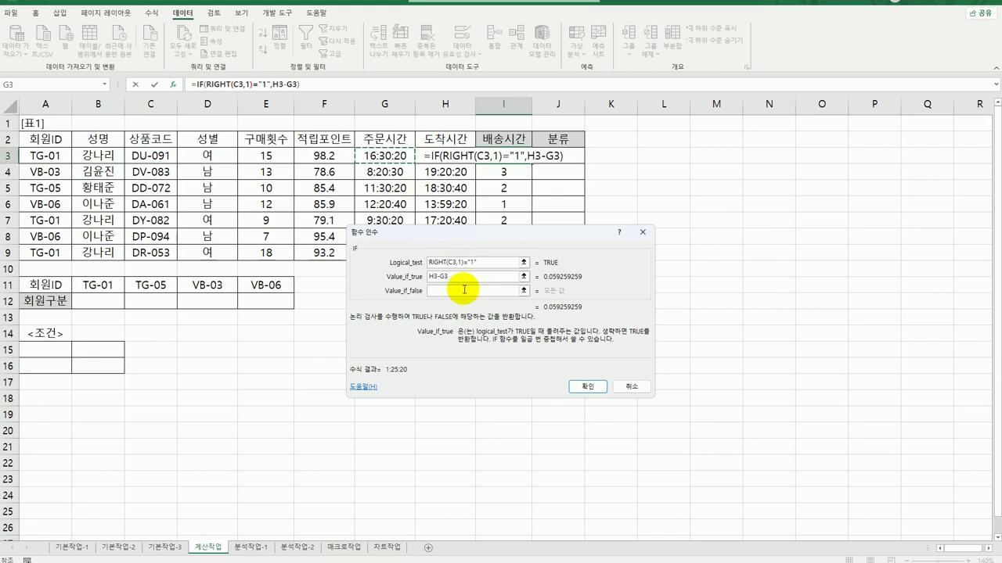
- Subtract one hour from the IF function's true value by extending it to H3-G3-TIME(1,,)
text(-)
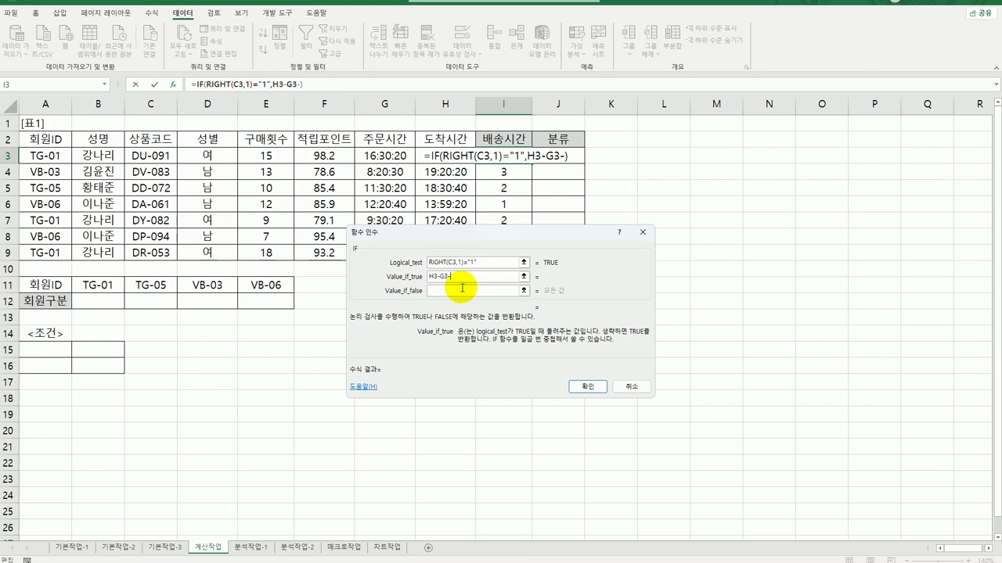
text(time)
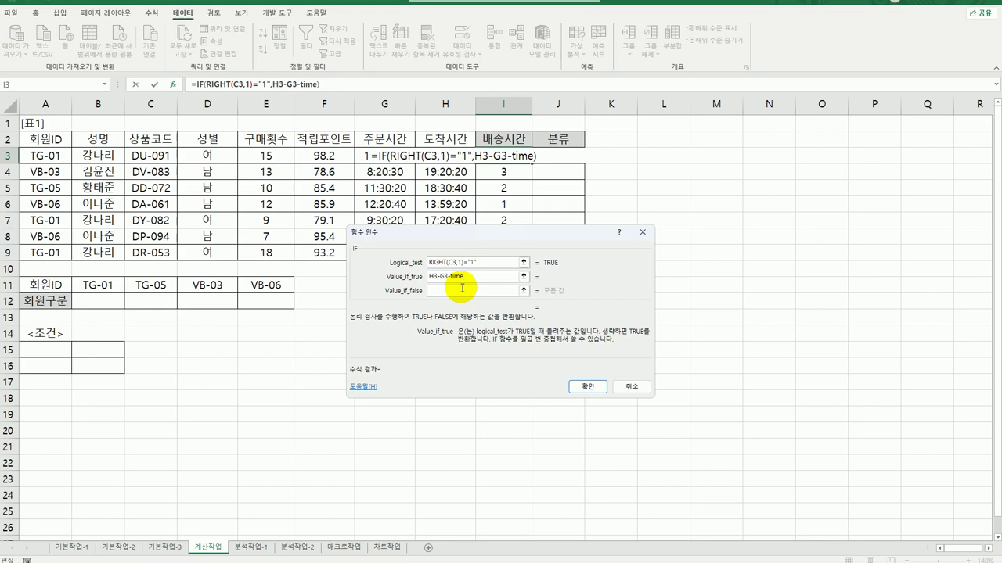
text(())
text(1)
text(,0)
text(,0)
key(BackSpace)
key(BackSpace)
key(BackSpace)
text(,)
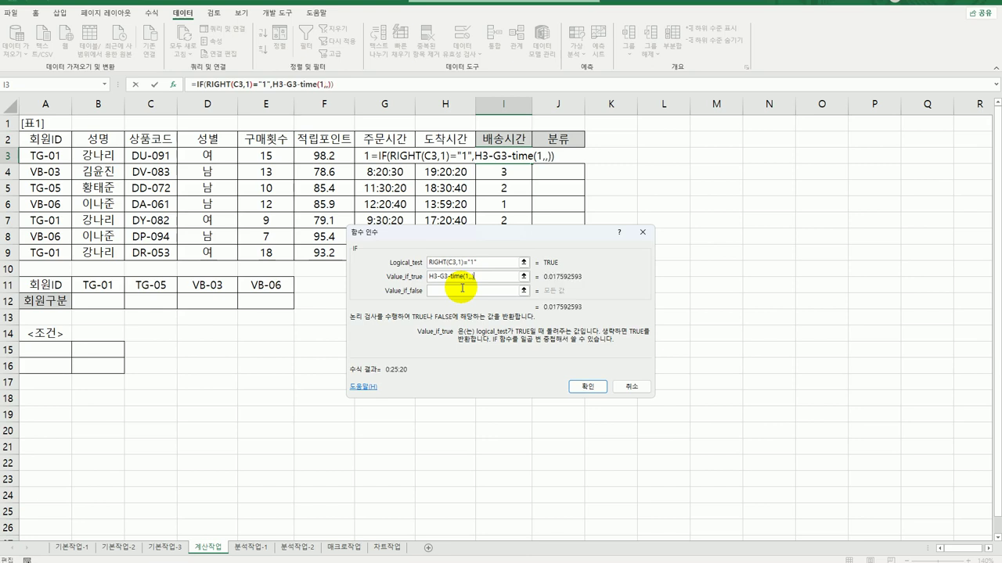
- Set the IF function's value if false to H3-G3
click(460, 295)
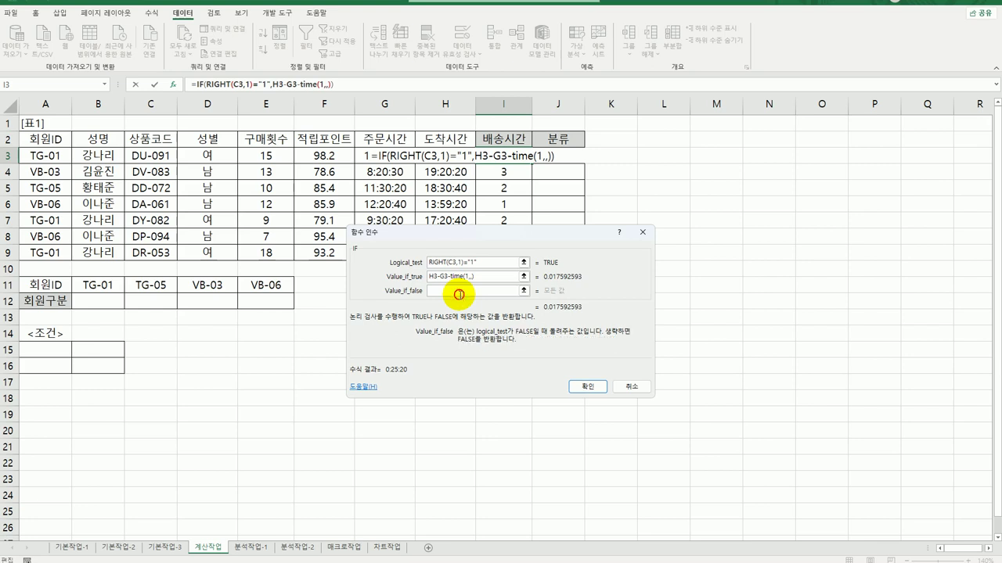
click(441, 156)
text(-)
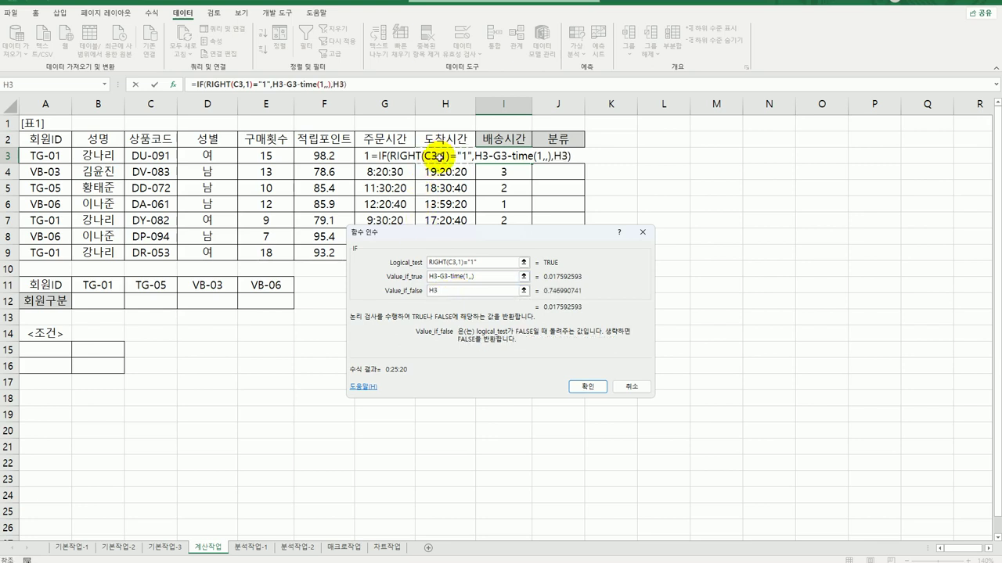
click(374, 158)
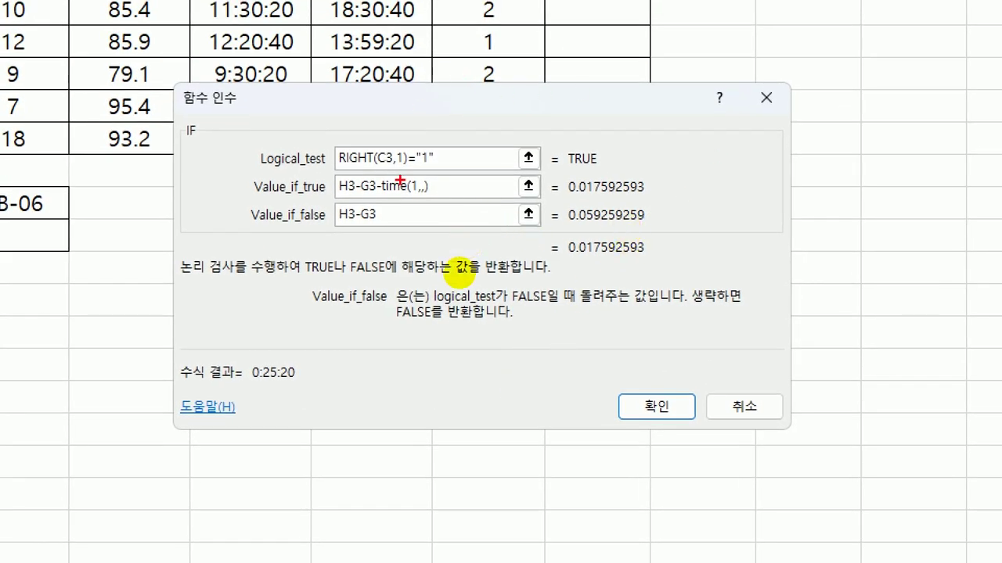
mouse_move(393, 170)
mouse_down()
mouse_move(439, 174)
mouse_move(426, 132)
mouse_move(417, 147)
mouse_up()
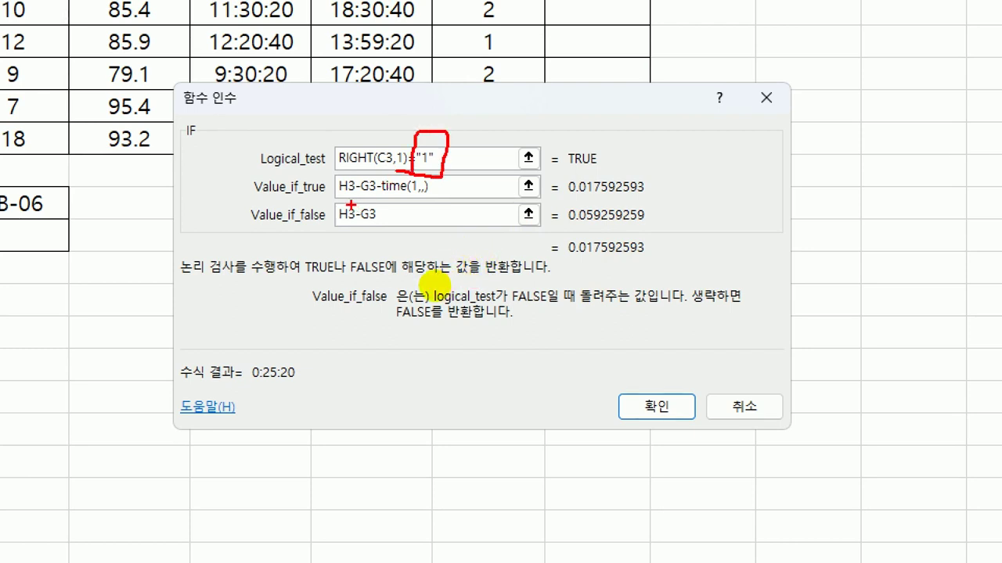
drag(339, 195, 357, 199)
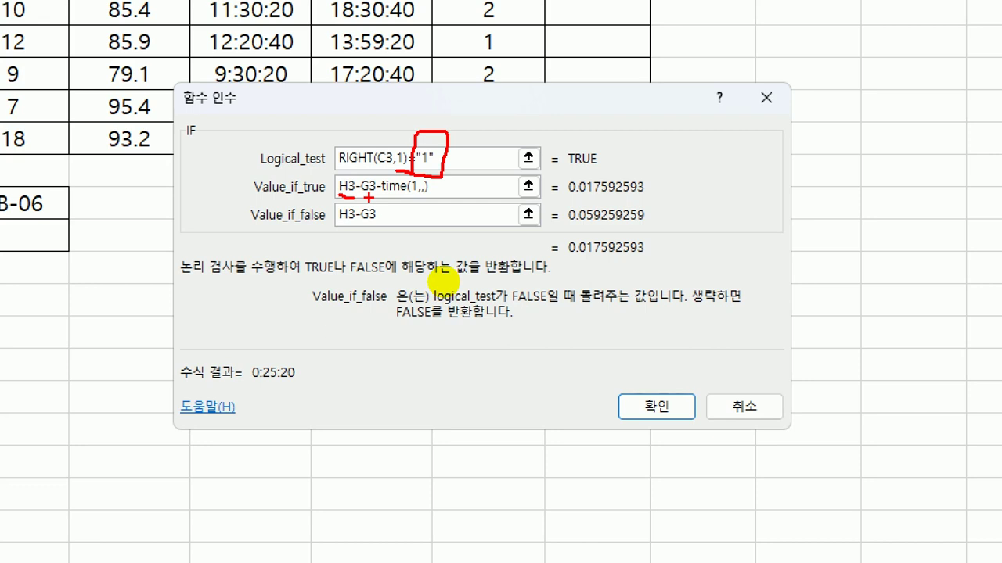
drag(383, 197, 435, 201)
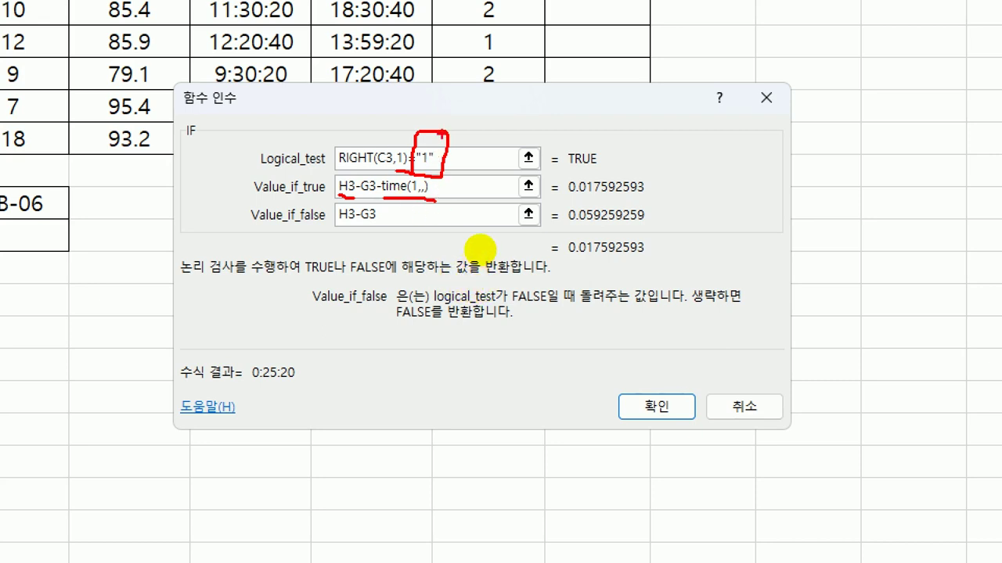
drag(438, 117, 500, 120)
drag(334, 229, 379, 229)
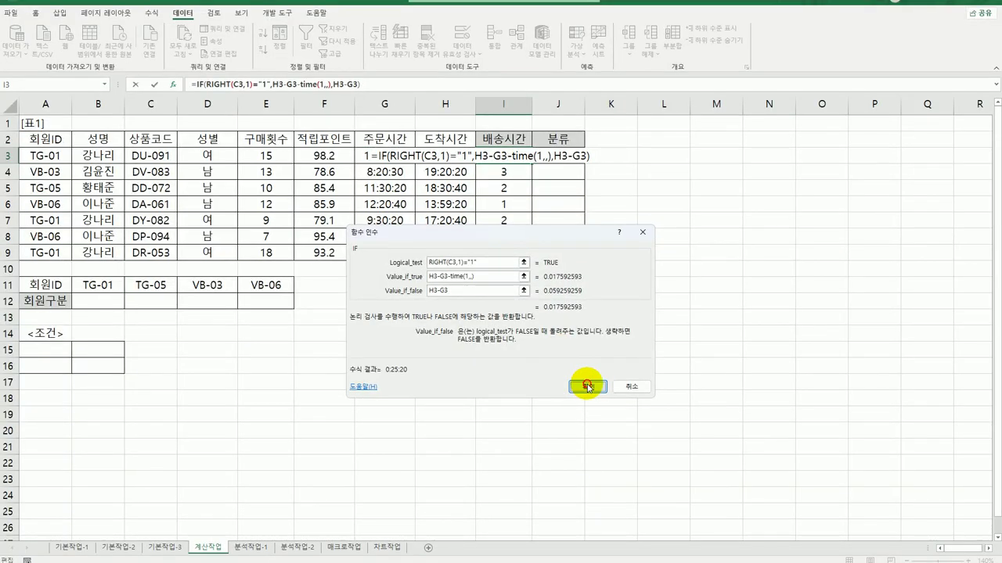
- Confirm the IF formula for 배송시간 in I3 and fill it down through I9
click(656, 406)
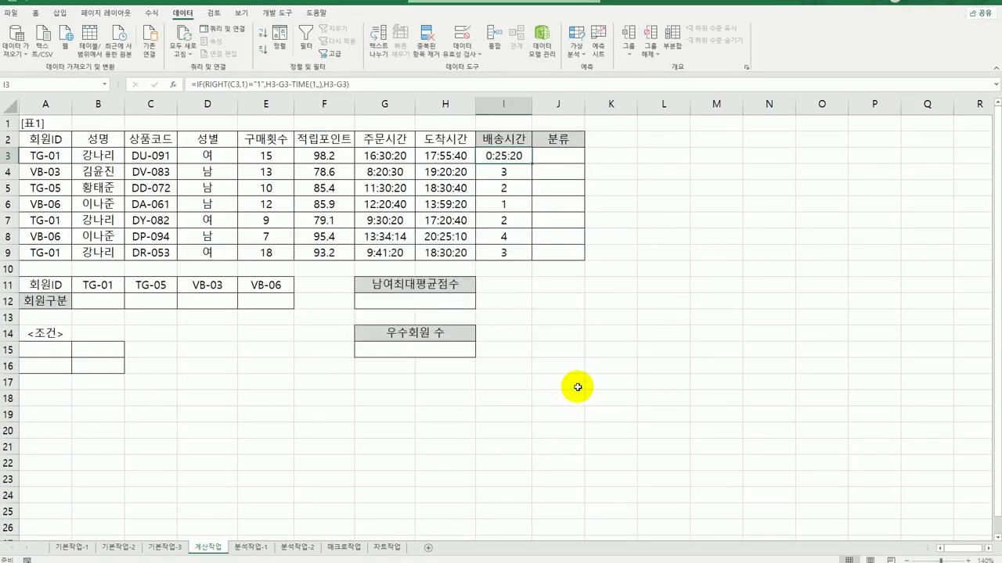
drag(532, 164, 521, 270)
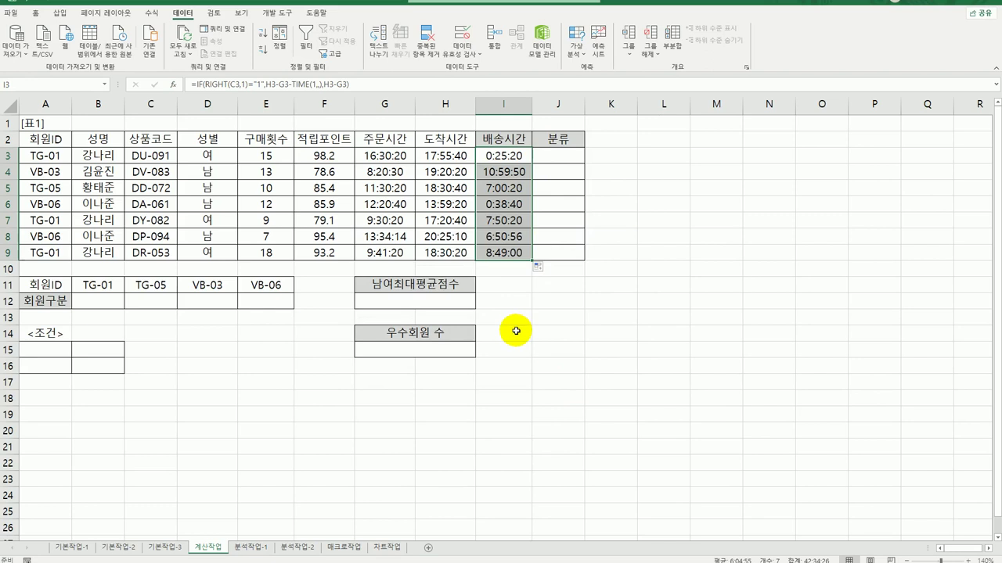
click(510, 254)
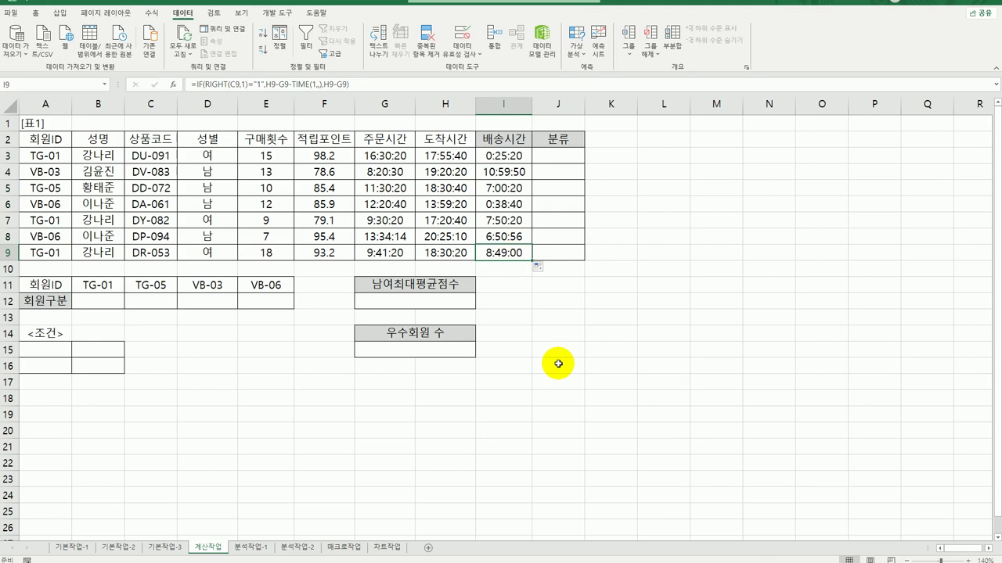
- Enter =RIGHT(C3,1) in J3 under 분류 and fill the formula down through J9
click(562, 155)
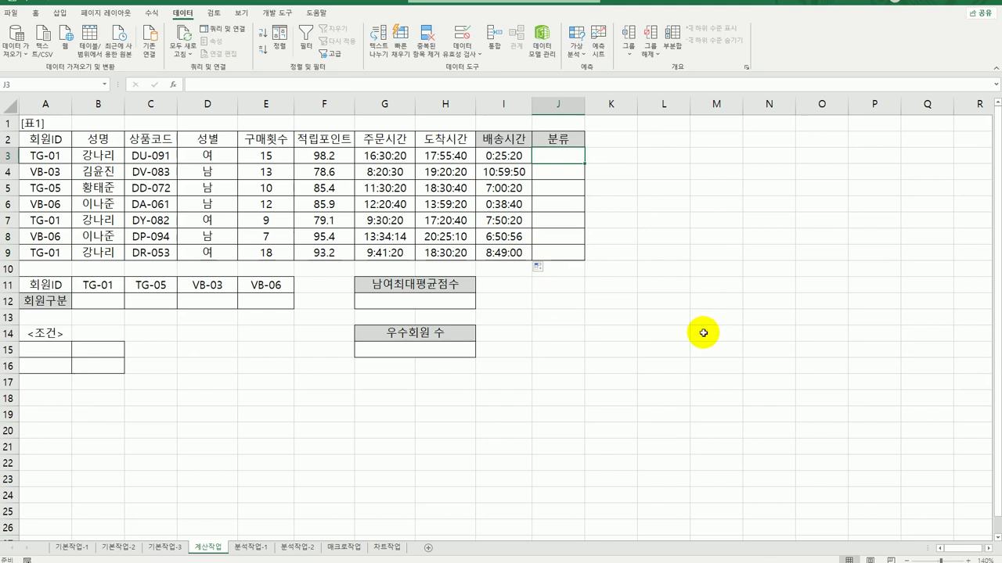
text(=ri)
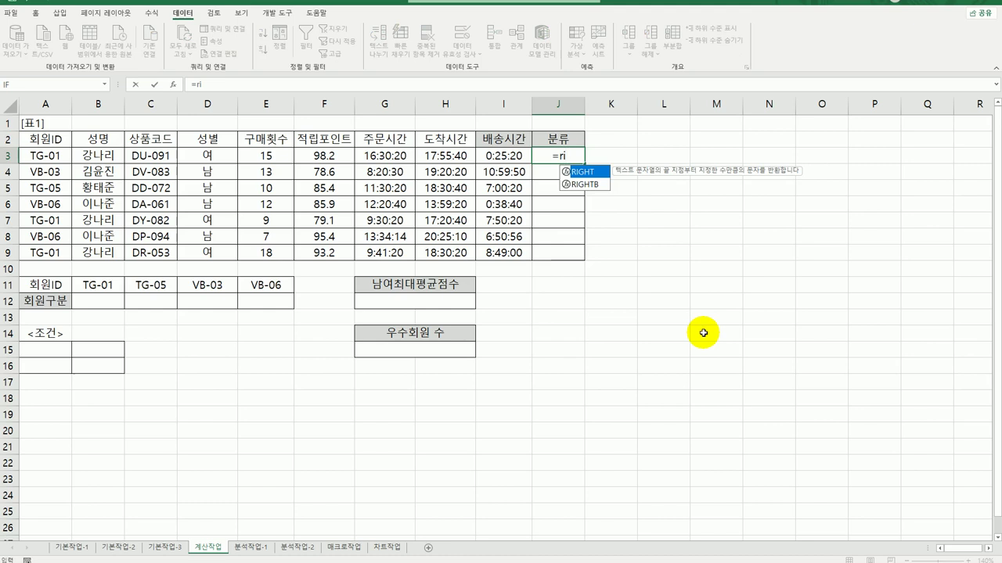
double_click(593, 172)
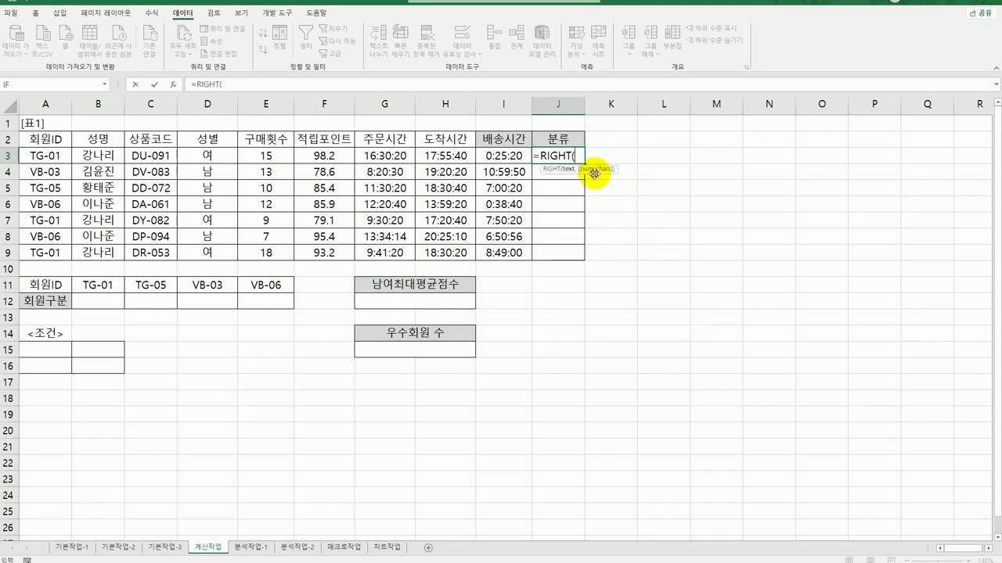
click(173, 84)
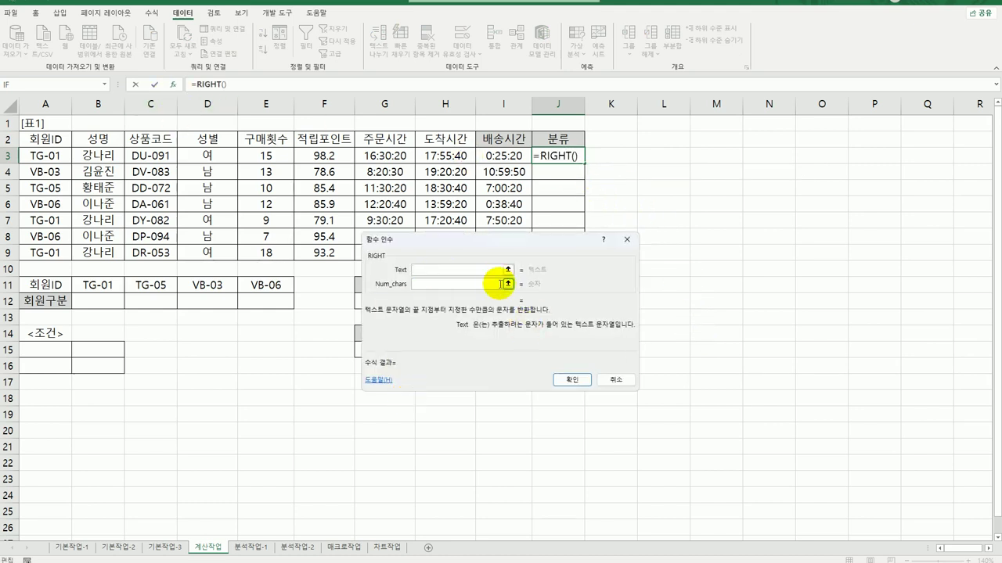
drag(504, 247, 669, 283)
click(149, 156)
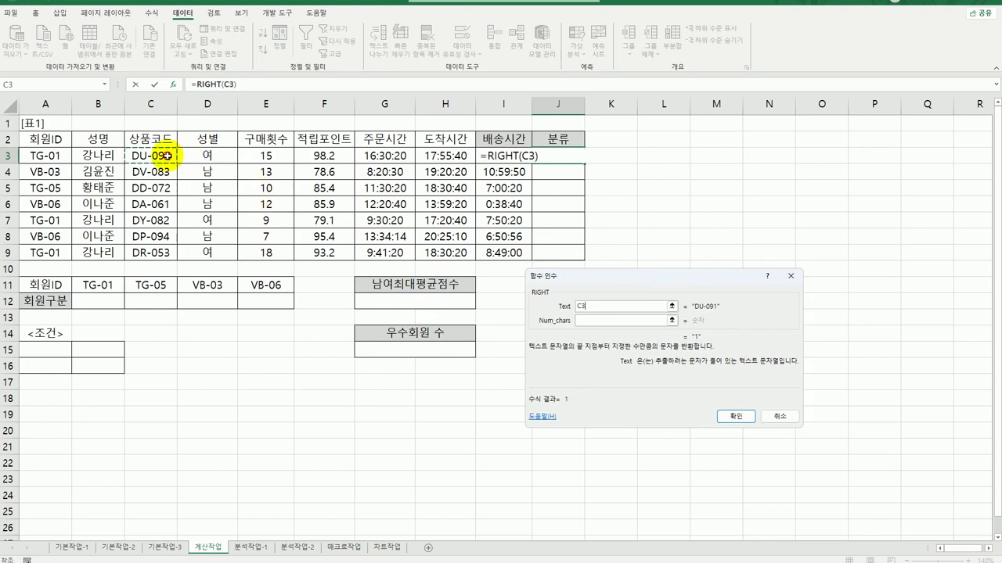
click(599, 324)
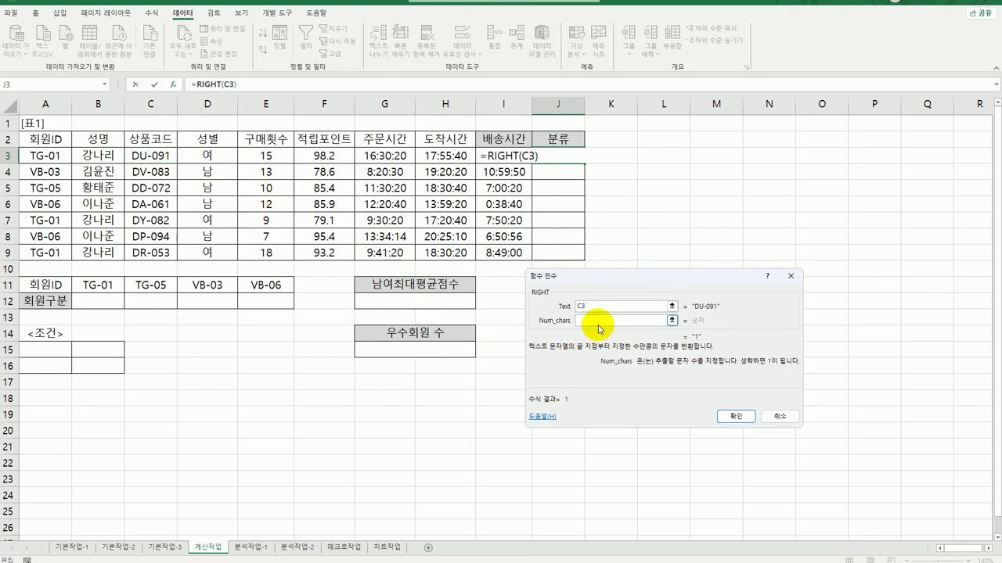
text(1)
click(735, 417)
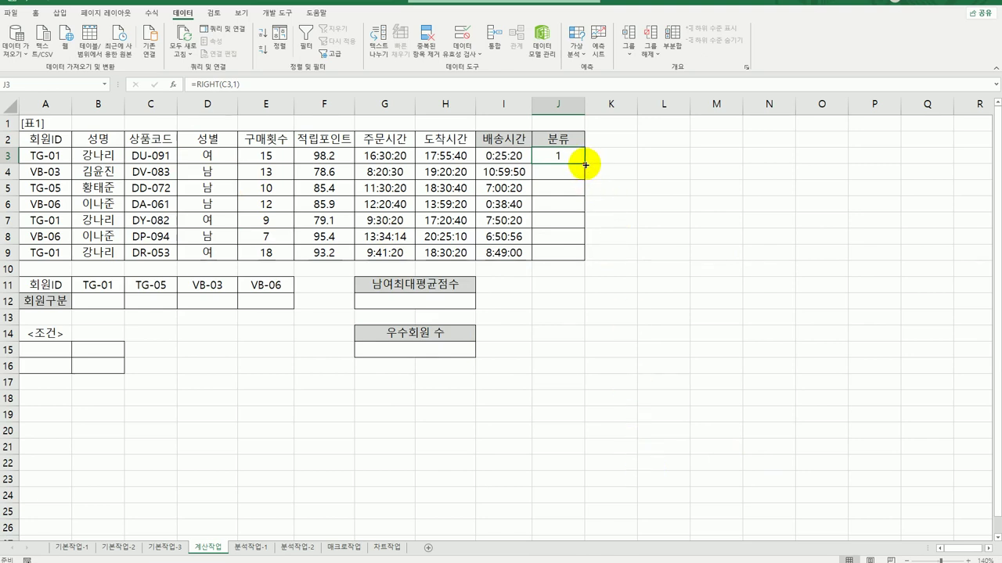
drag(586, 164, 584, 263)
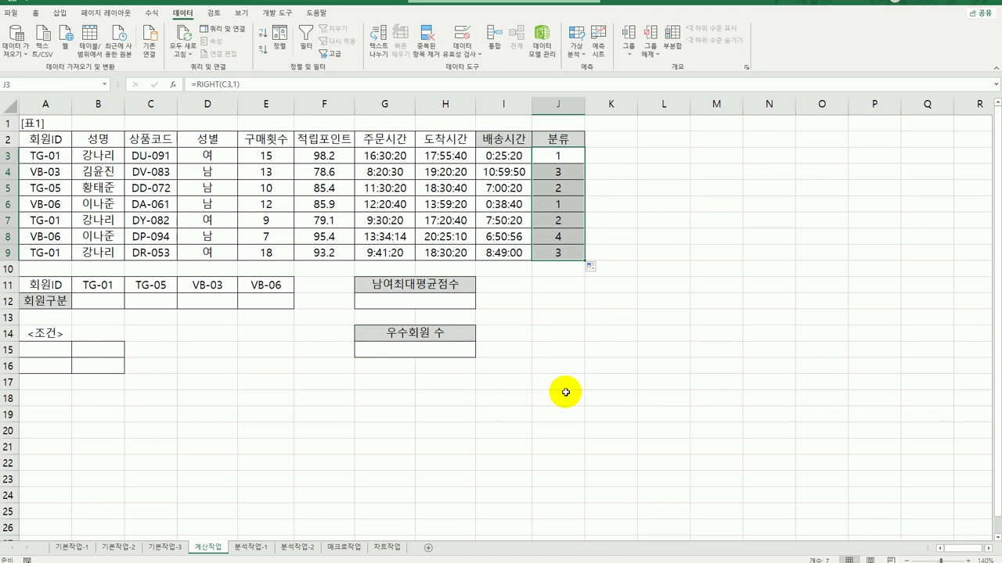
- Wrap RIGHT(C3,1) in J3 with a CHOOSE function as its index number and open the CHOOSE function arguments
double_click(575, 155)
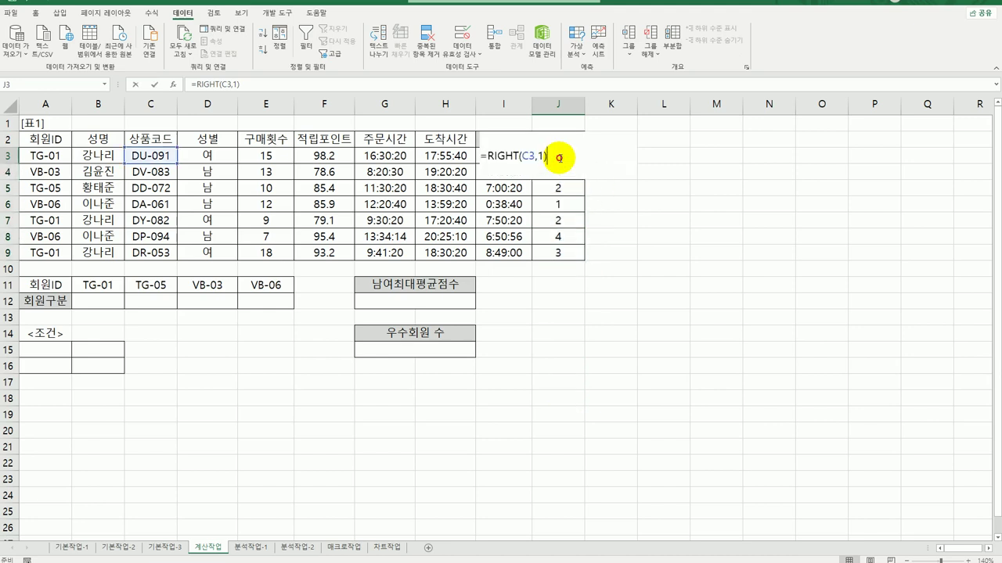
click(485, 155)
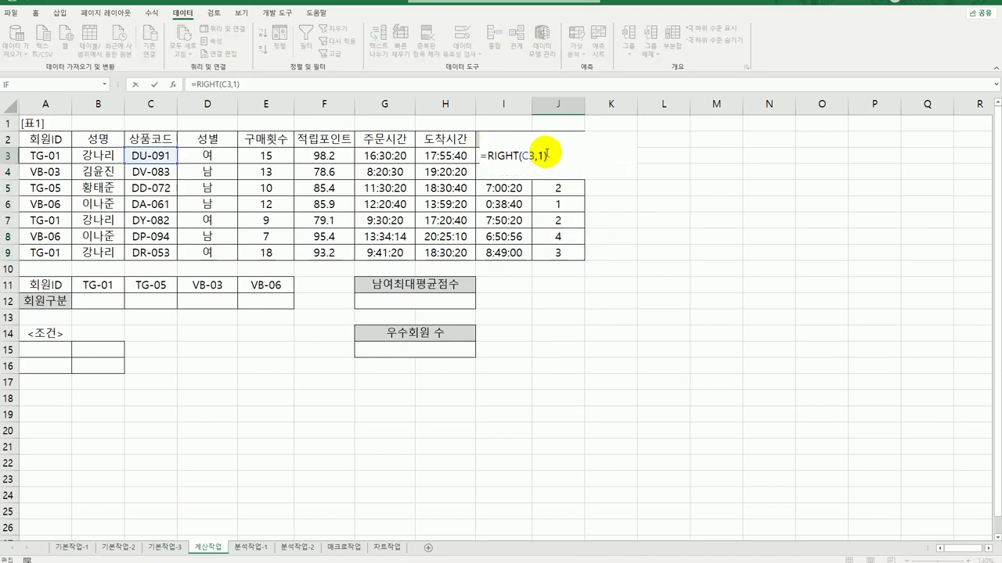
text(choo)
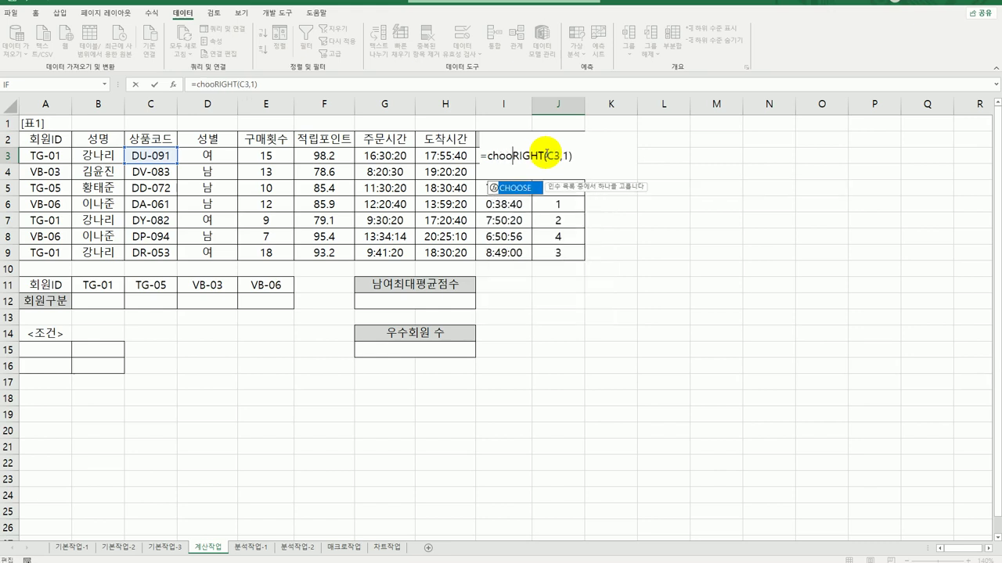
double_click(512, 188)
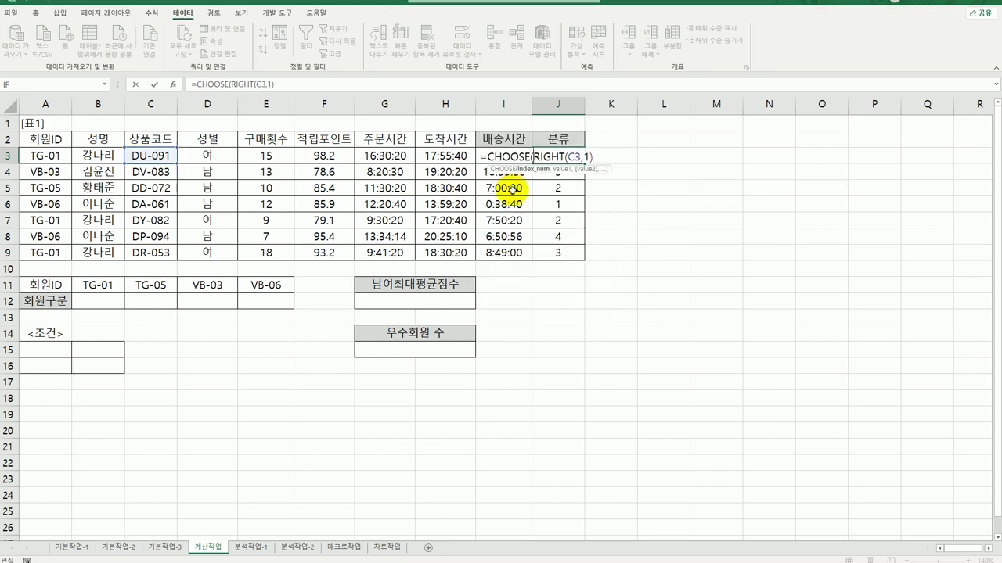
key(Left)
key(Left)
key(Left)
key(Left)
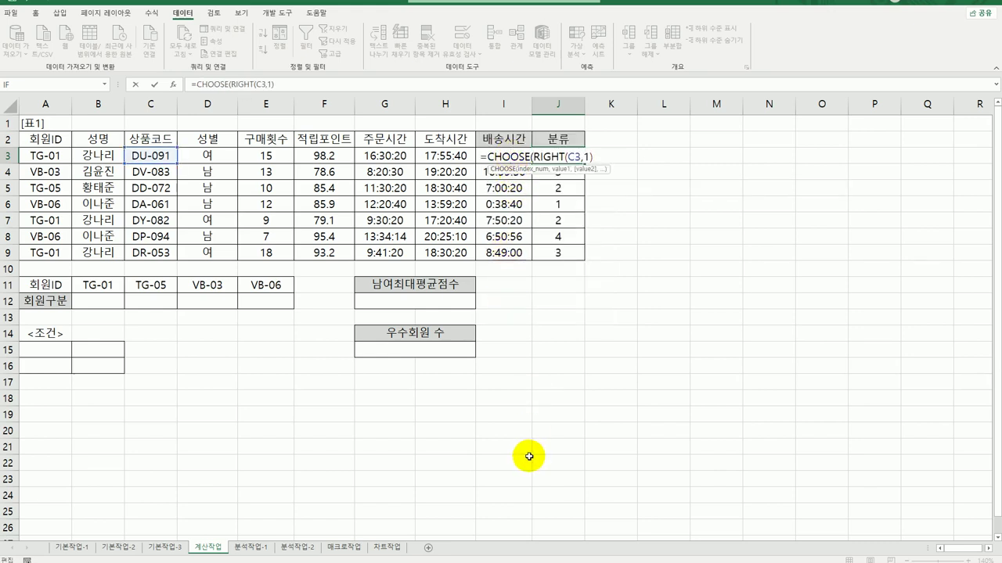
click(173, 85)
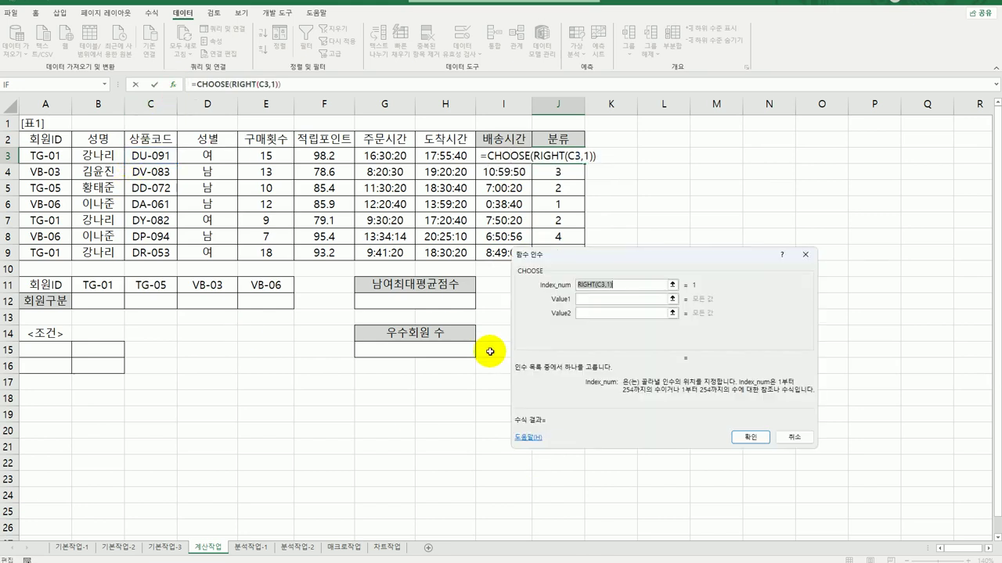
- Set the CHOOSE values to "음식", "화장품", "의류" and "과일" in that order, and fill the J3 formula down through J9
click(580, 302)
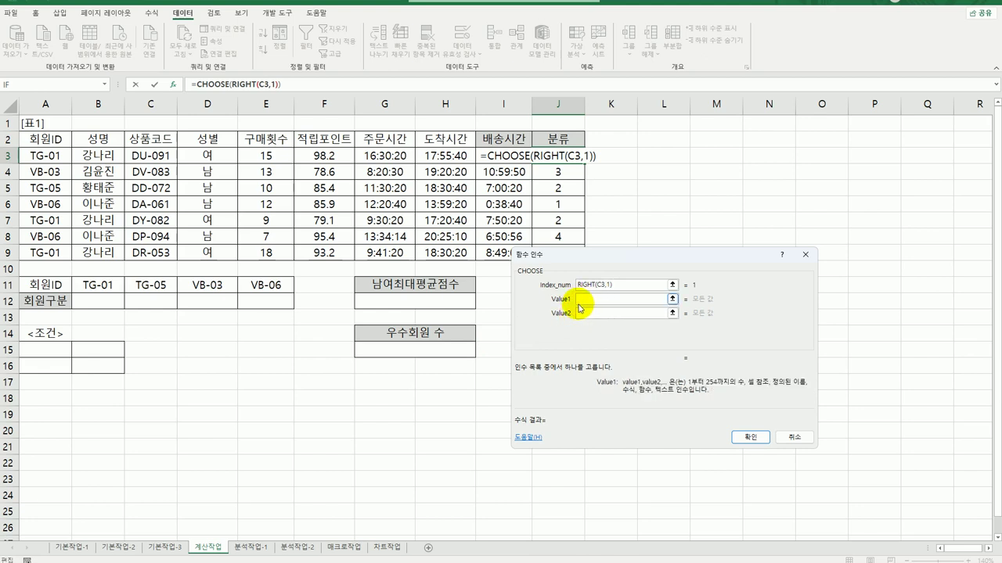
text(dm)
key(BackSpace)
key(BackSpace)
text("음식",)
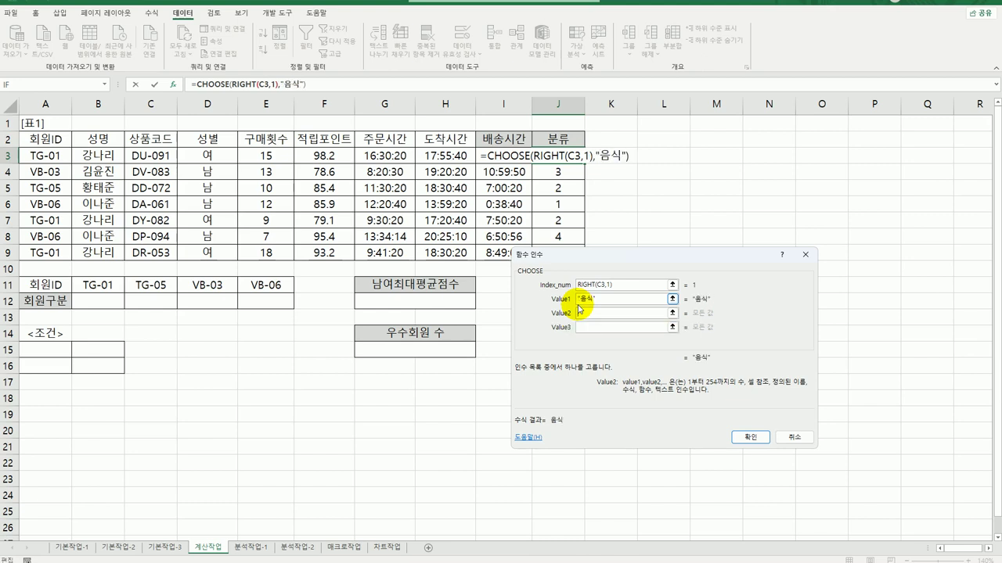
text("화장품")
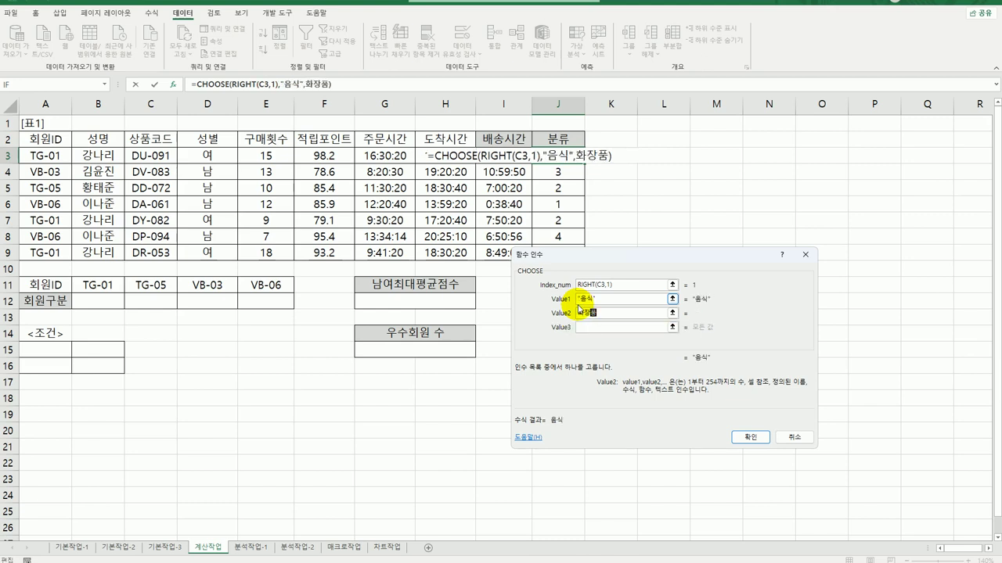
key(Tab)
text("의류")
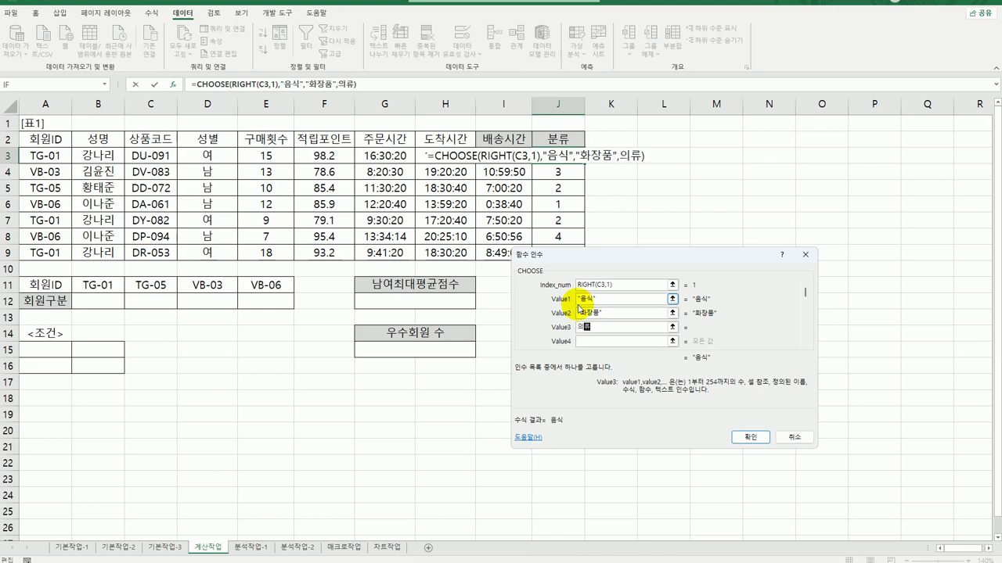
key(Tab)
text("과일")
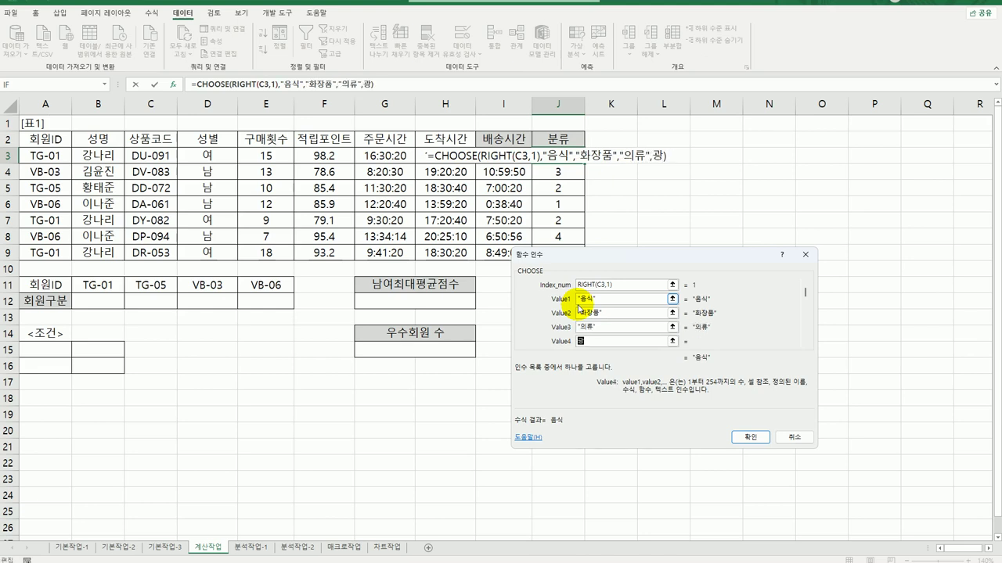
key(Tab)
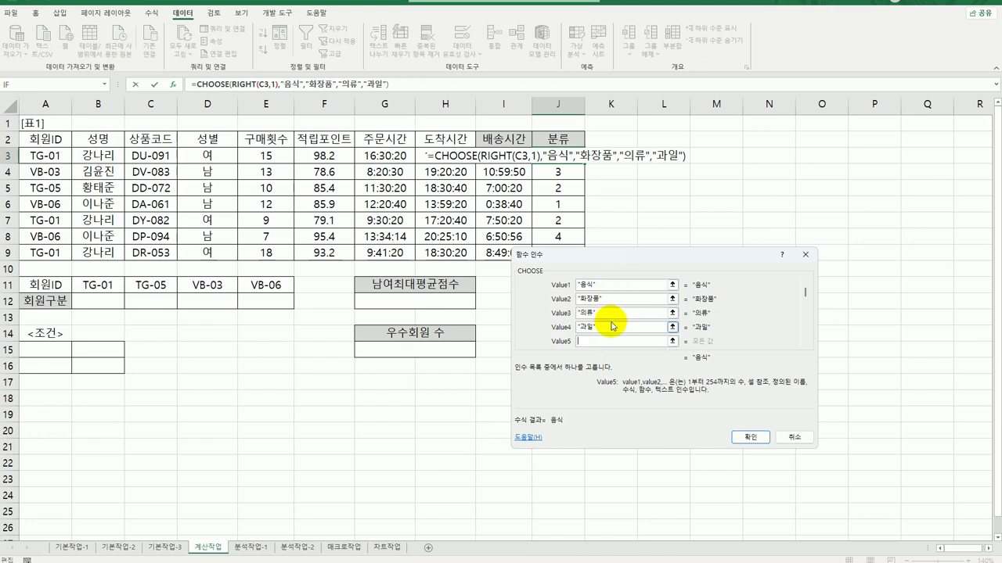
click(749, 437)
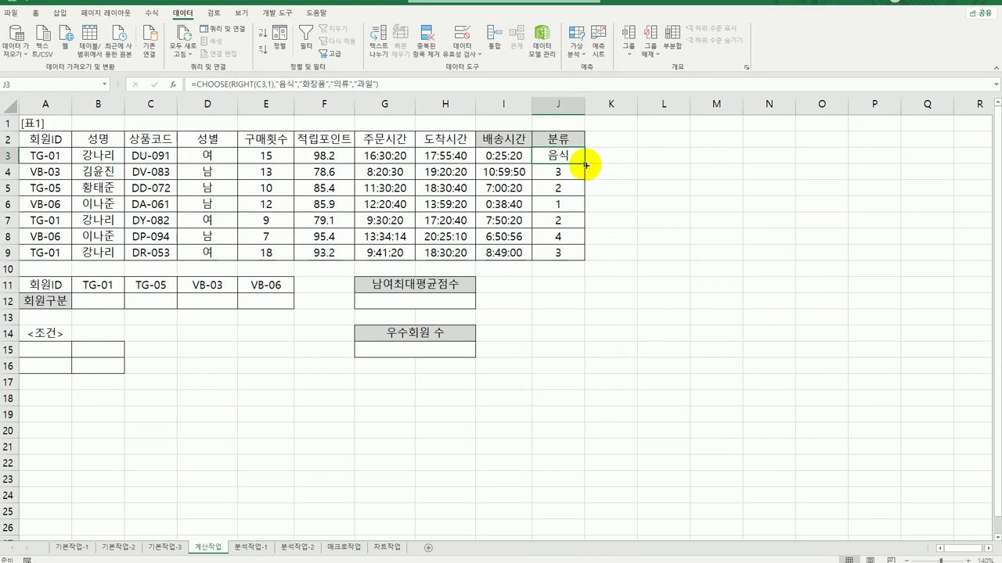
drag(585, 165, 579, 254)
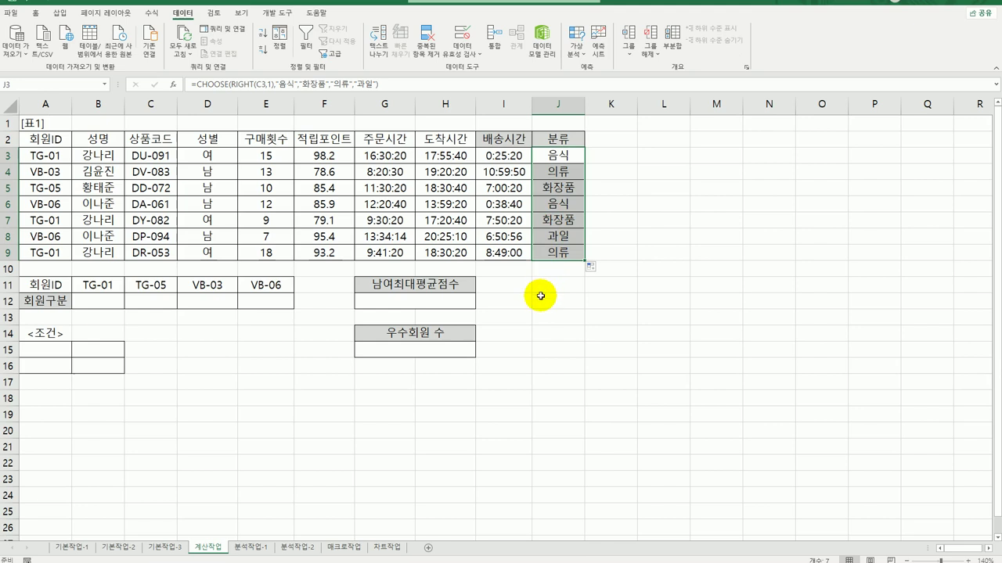
- Compare the 회원ID headings in B11:E11 with the matching entries in A3:A9 to see what 회원구분 has to count
click(99, 302)
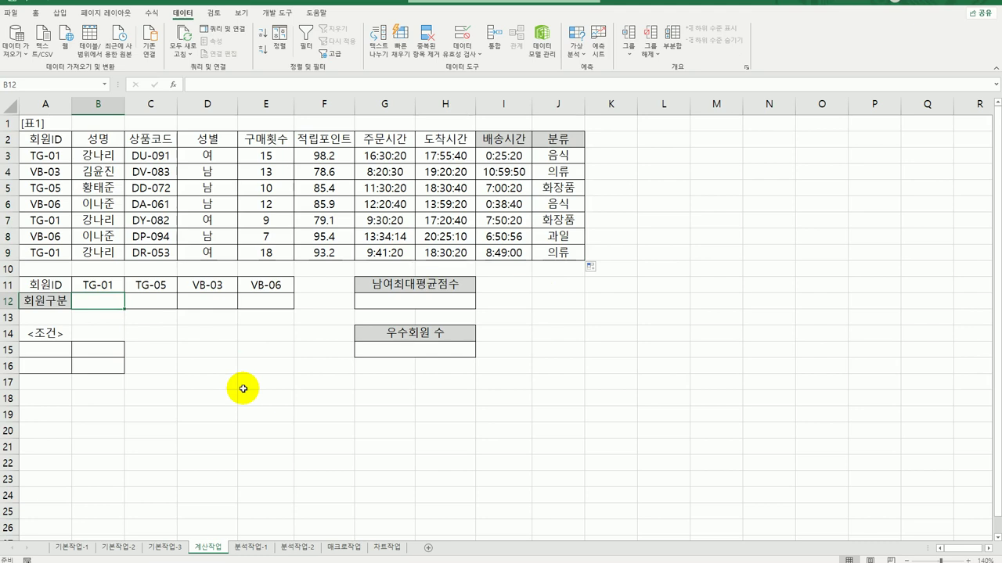
click(55, 156)
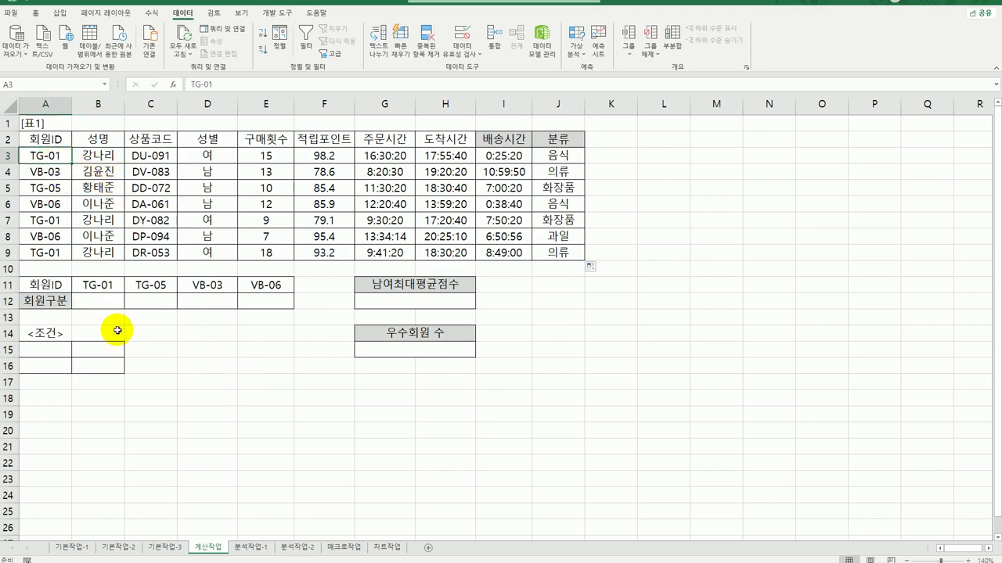
click(105, 305)
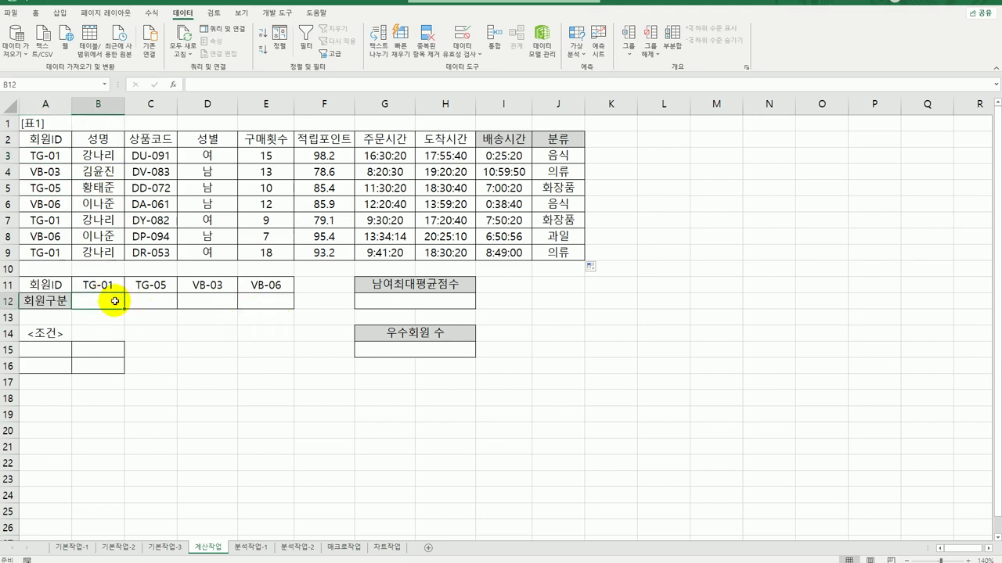
drag(115, 301, 287, 304)
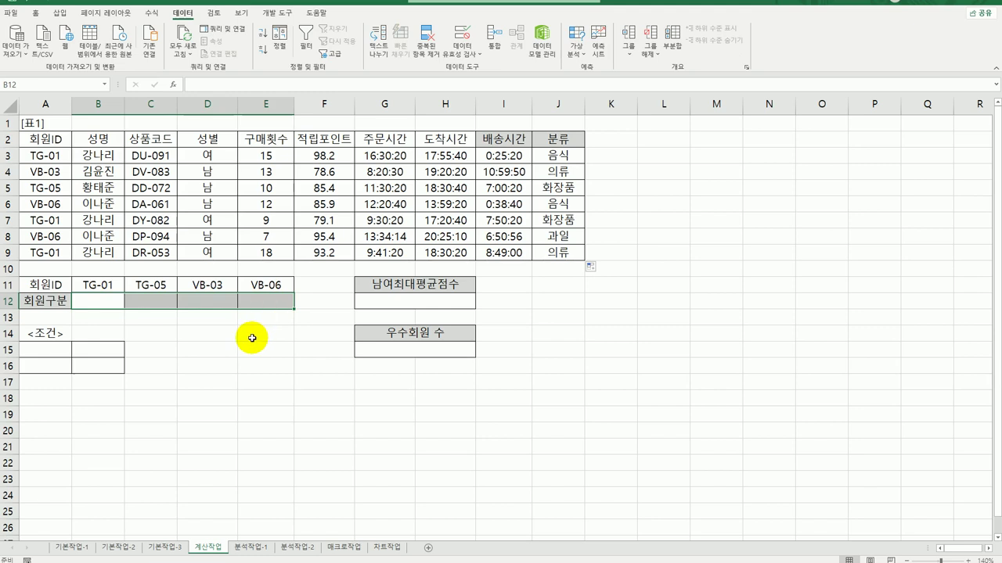
click(96, 283)
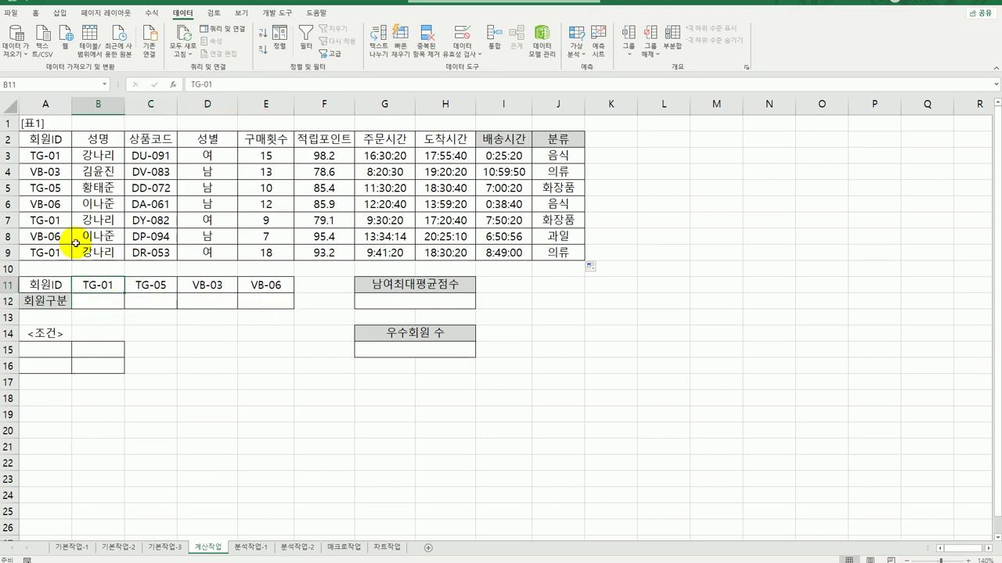
click(44, 158)
click(44, 219)
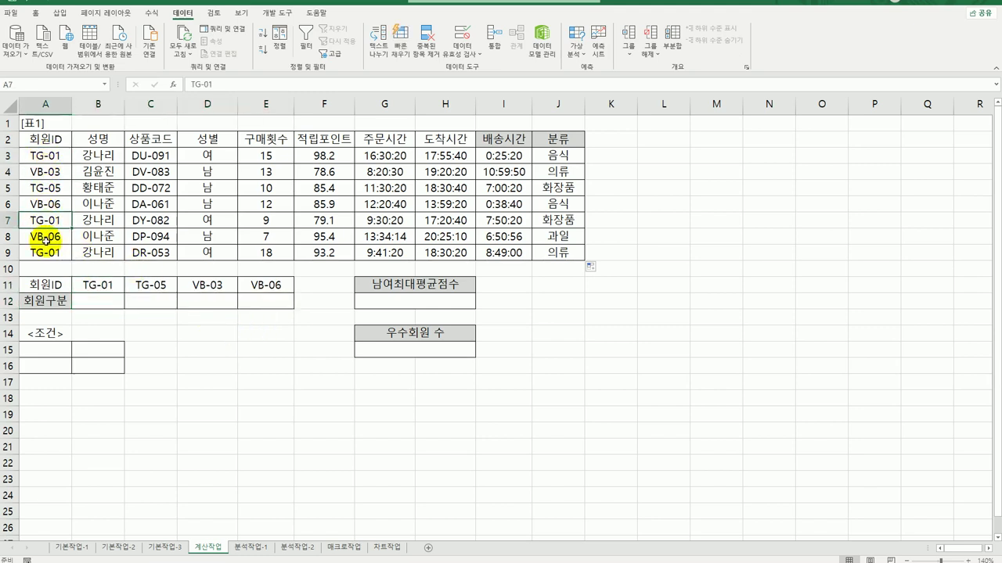
click(45, 252)
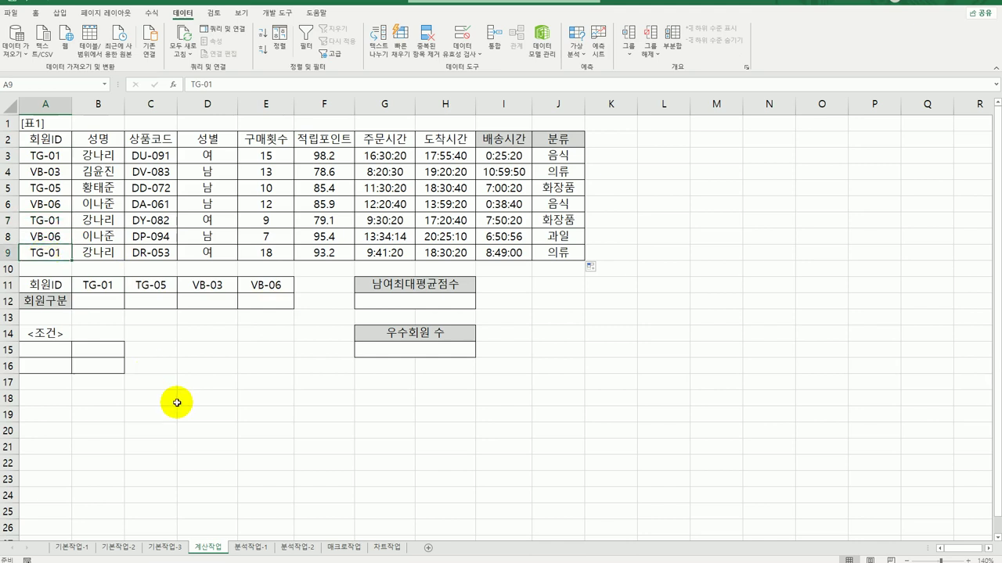
click(100, 301)
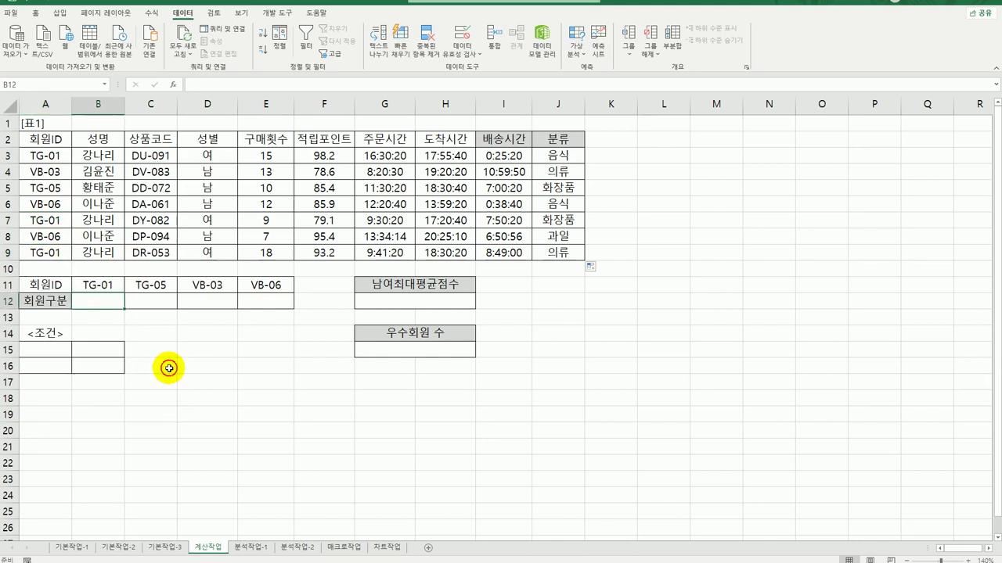
click(159, 285)
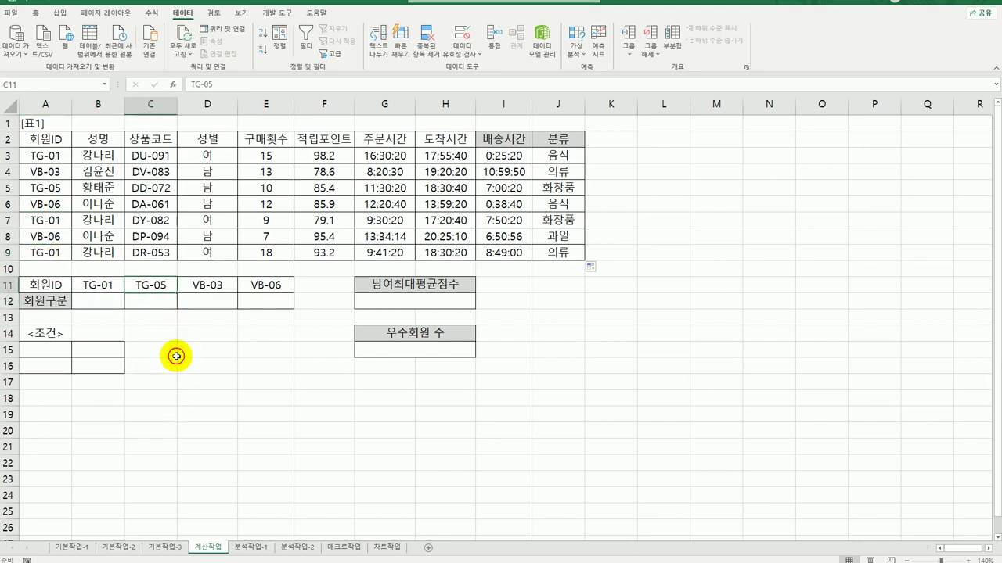
click(49, 188)
click(162, 301)
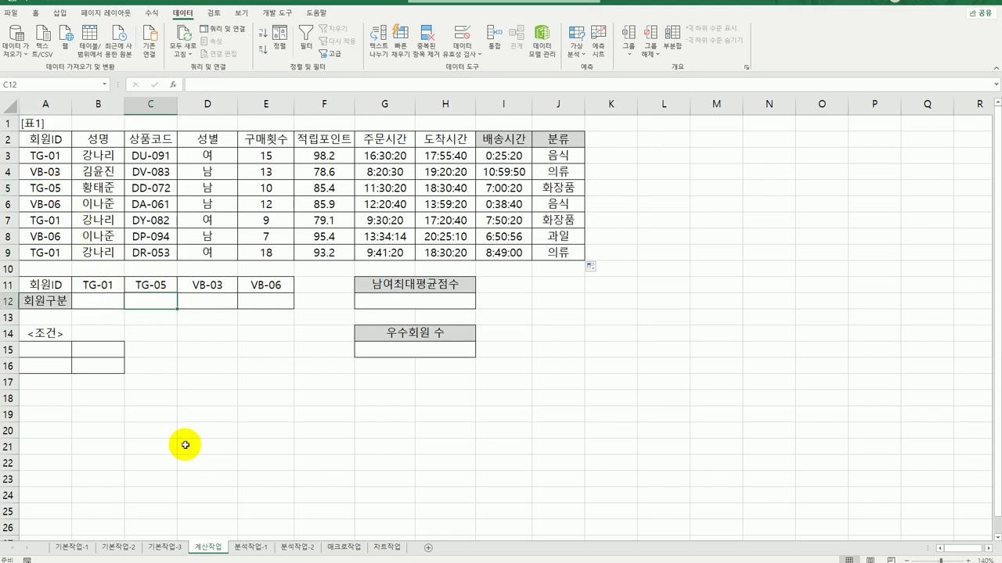
drag(41, 155, 45, 251)
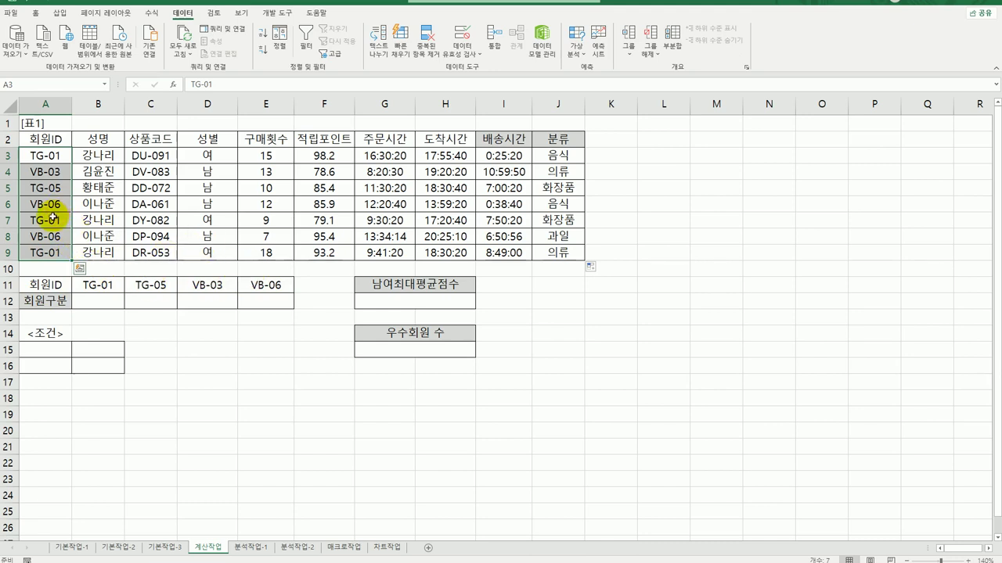
- Start a COUNTIF formula in B12 under TG-01 and open its function arguments
click(93, 302)
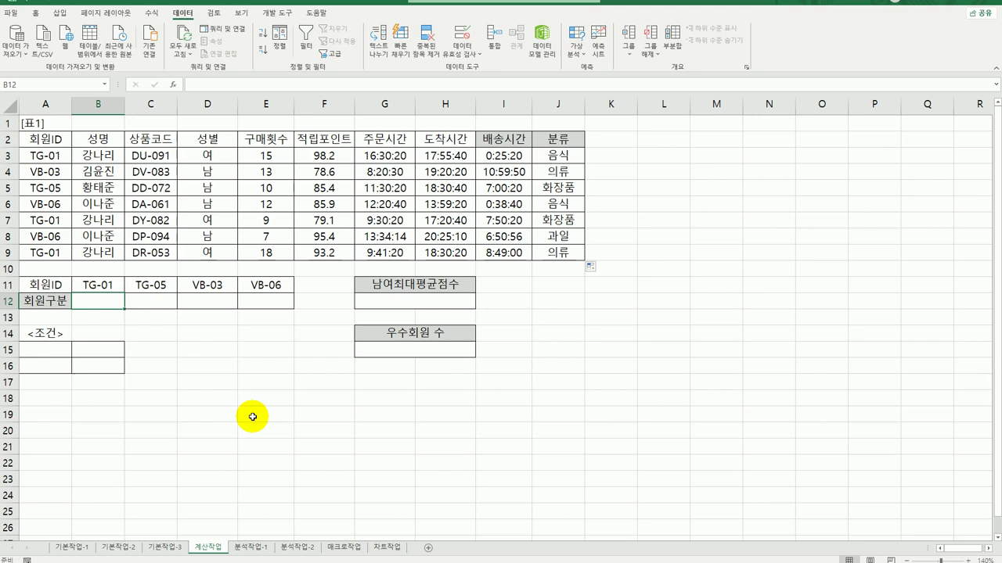
text(=ㅊ)
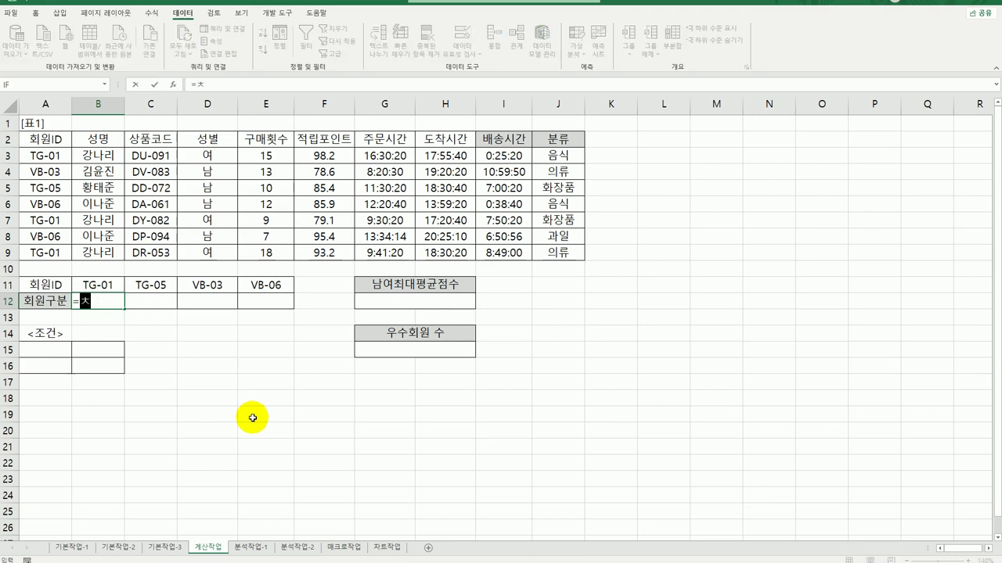
key(BackSpace)
text(cou)
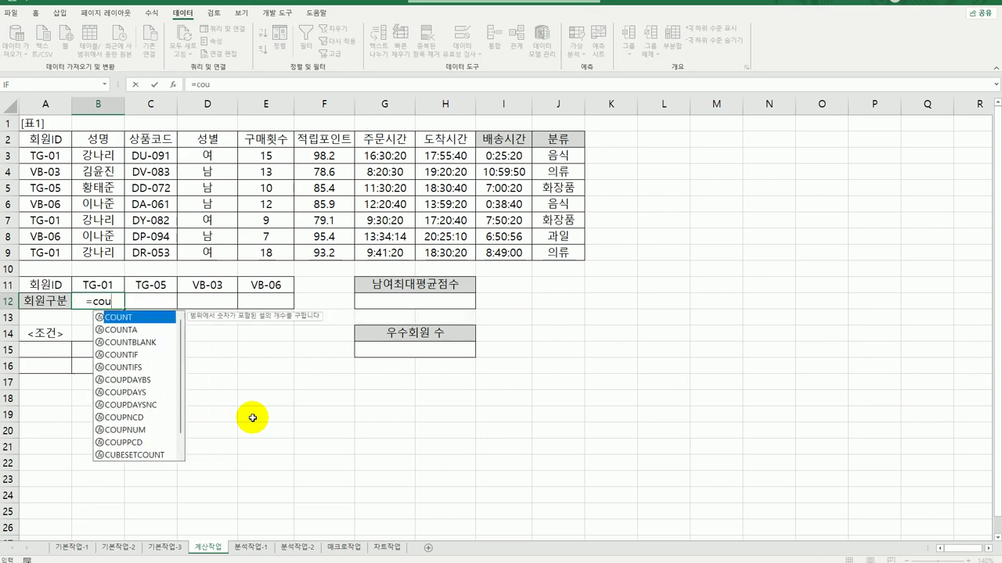
double_click(145, 354)
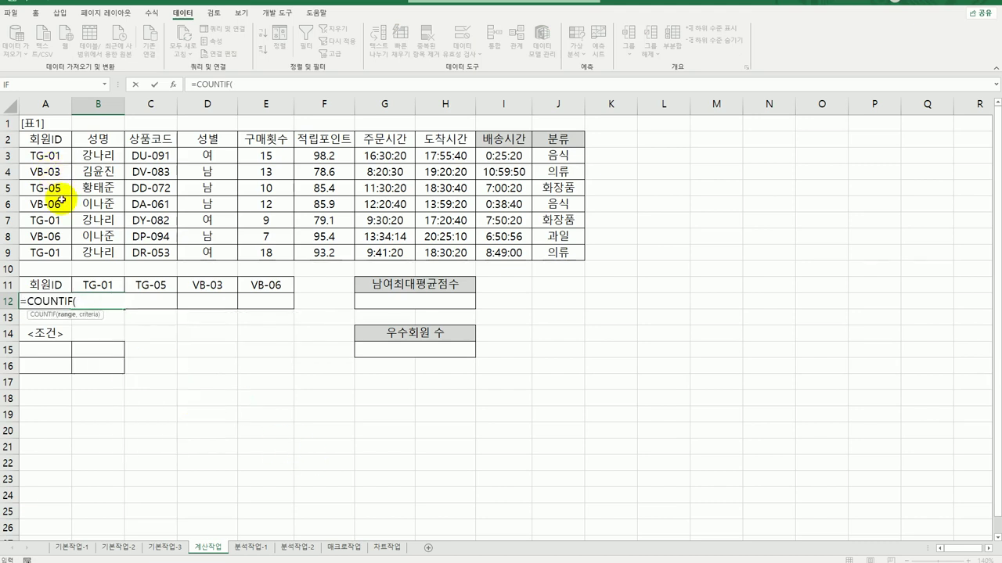
click(172, 85)
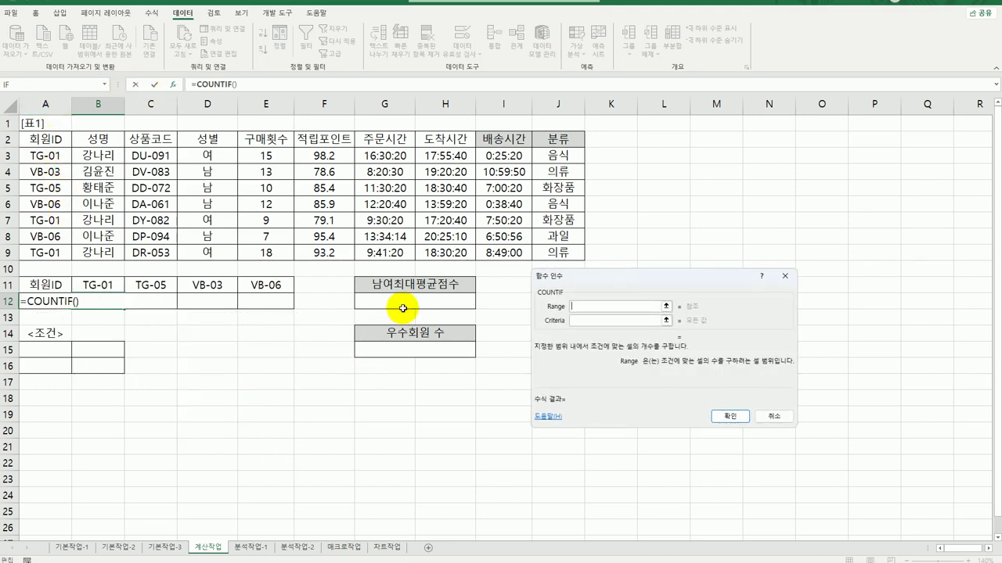
- Set the COUNTIF range to the absolute reference $A$3:$A$9 and the criteria to B11
mouse_move(614, 279)
mouse_down()
mouse_move(454, 313)
mouse_move(615, 289)
mouse_up()
click(595, 314)
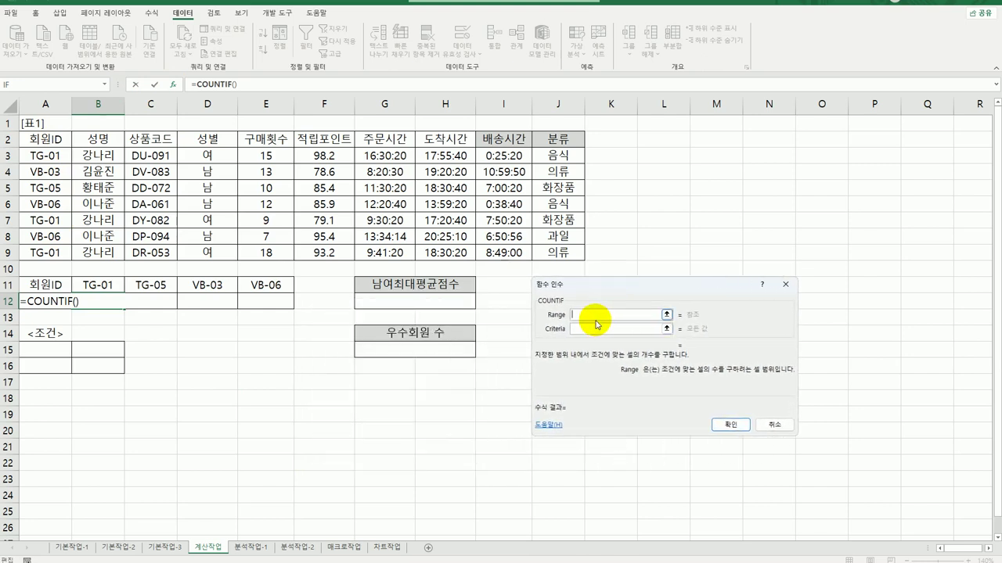
drag(41, 157, 48, 252)
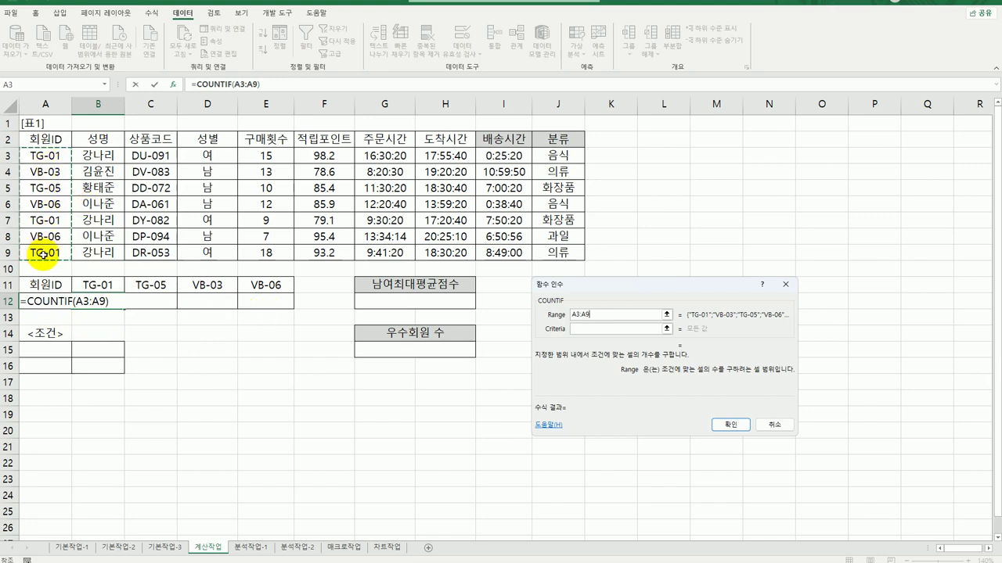
key(F4)
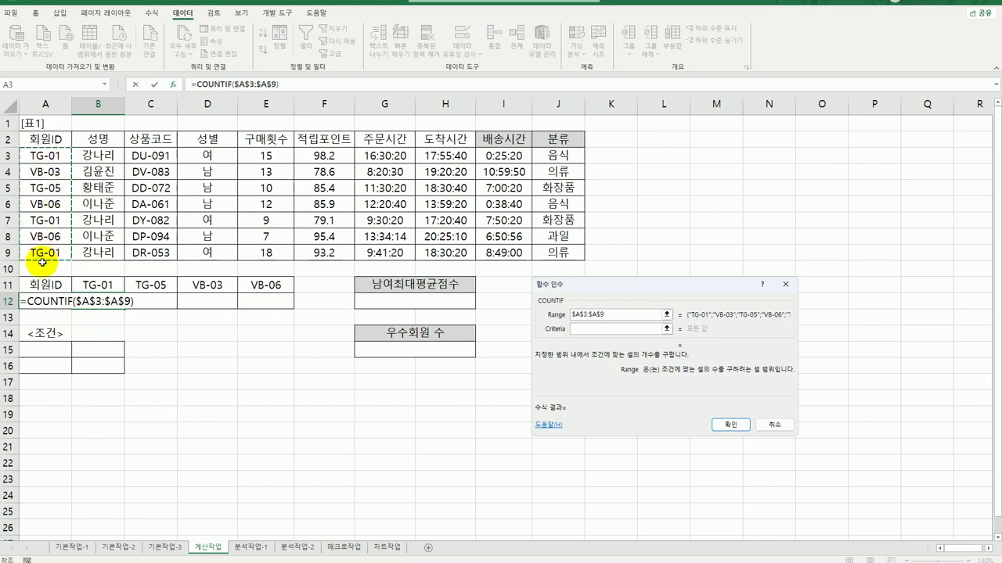
click(589, 328)
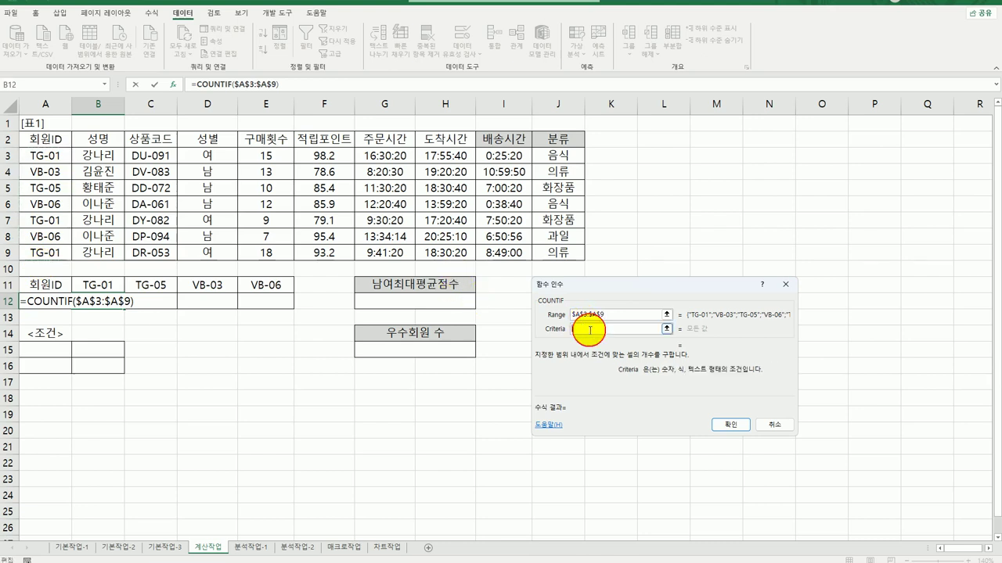
click(94, 286)
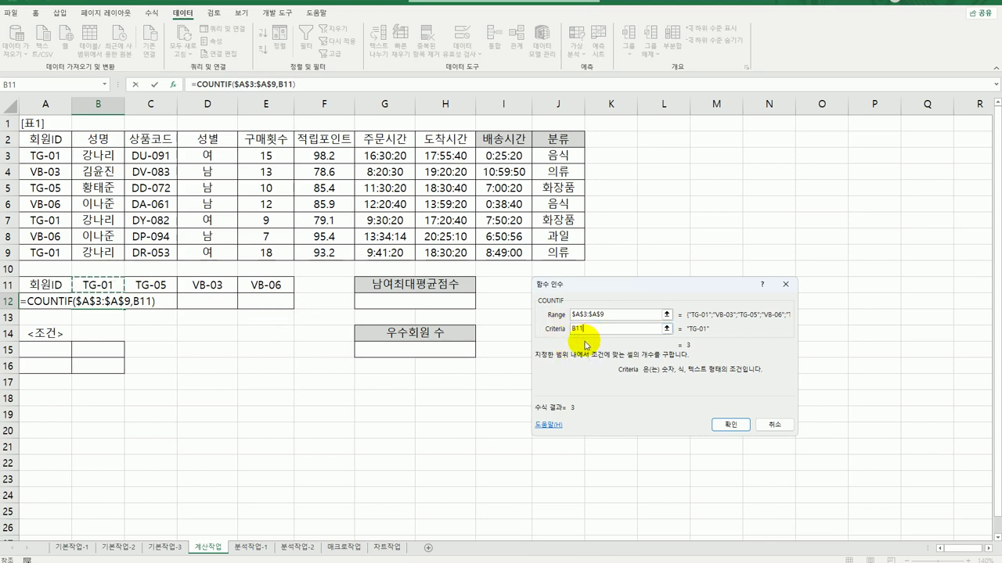
- Accept the COUNTIF formula in B12 and fill it across through E12
click(727, 425)
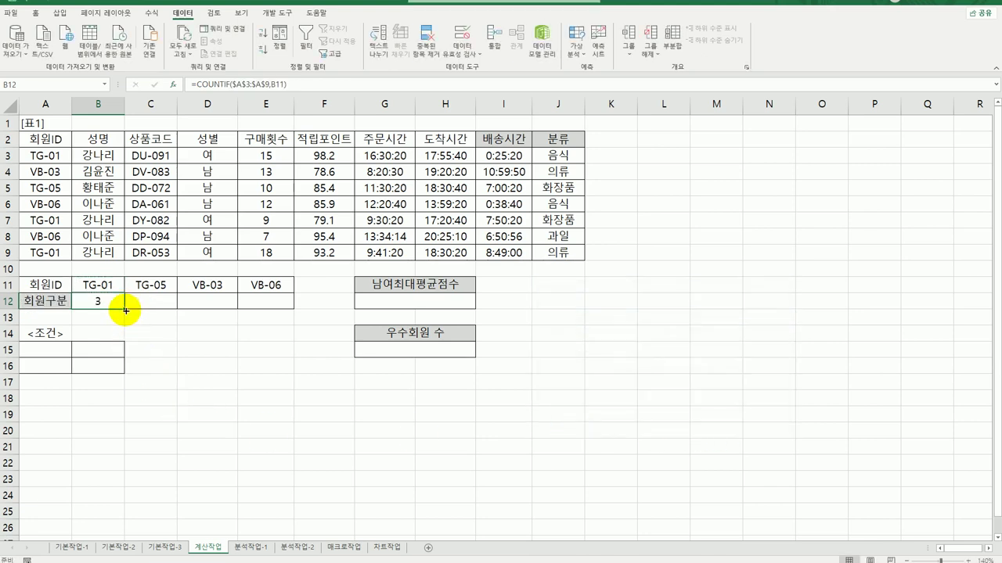
drag(125, 311, 276, 317)
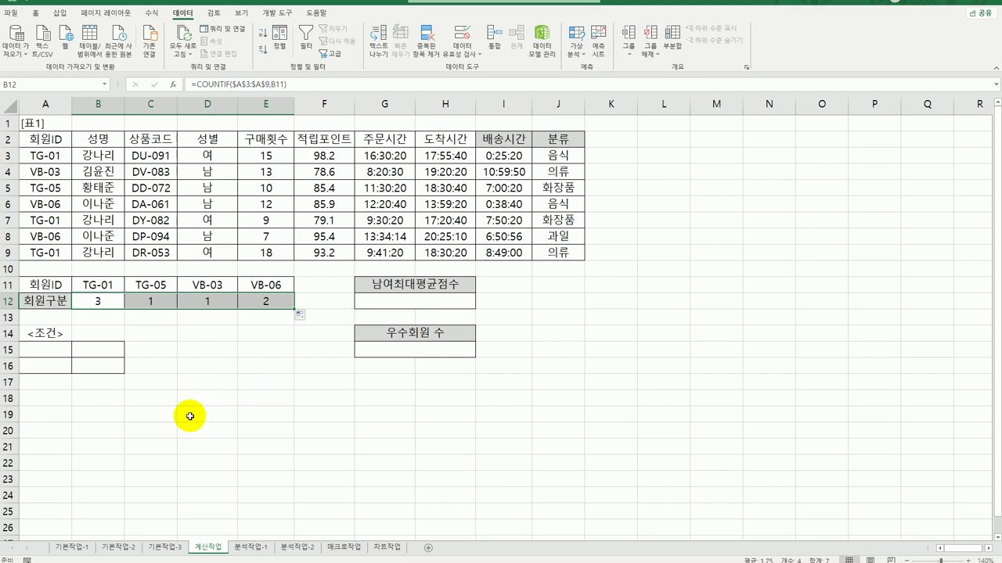
- Wrap the COUNTIF formula in B12 inside an IF function and open the IF function arguments
click(102, 305)
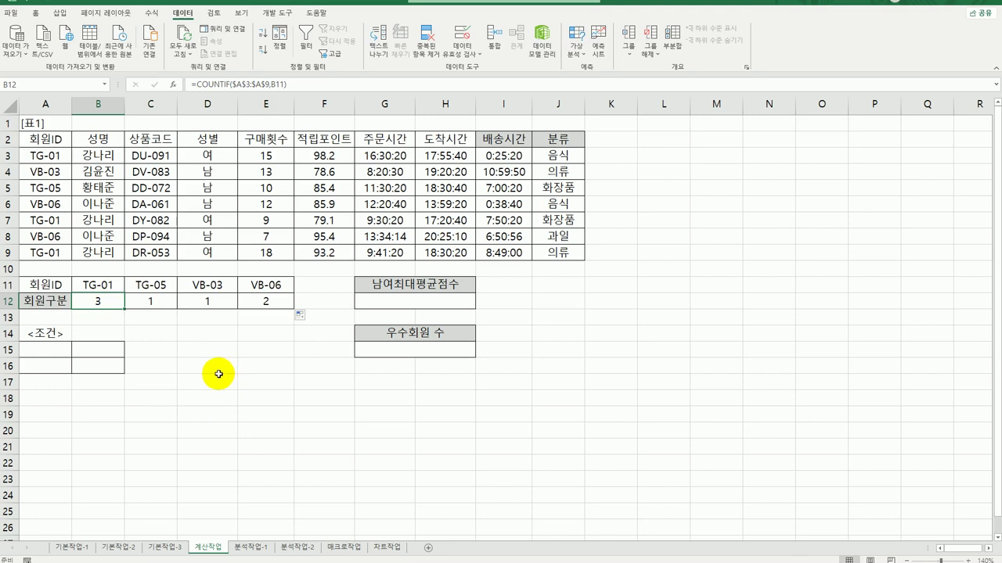
double_click(98, 301)
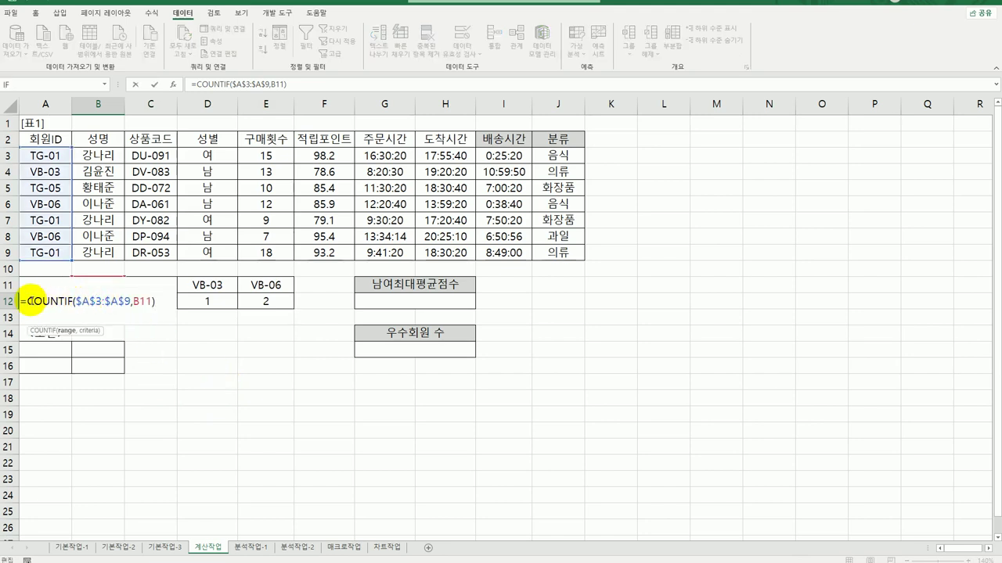
click(27, 302)
text(if)
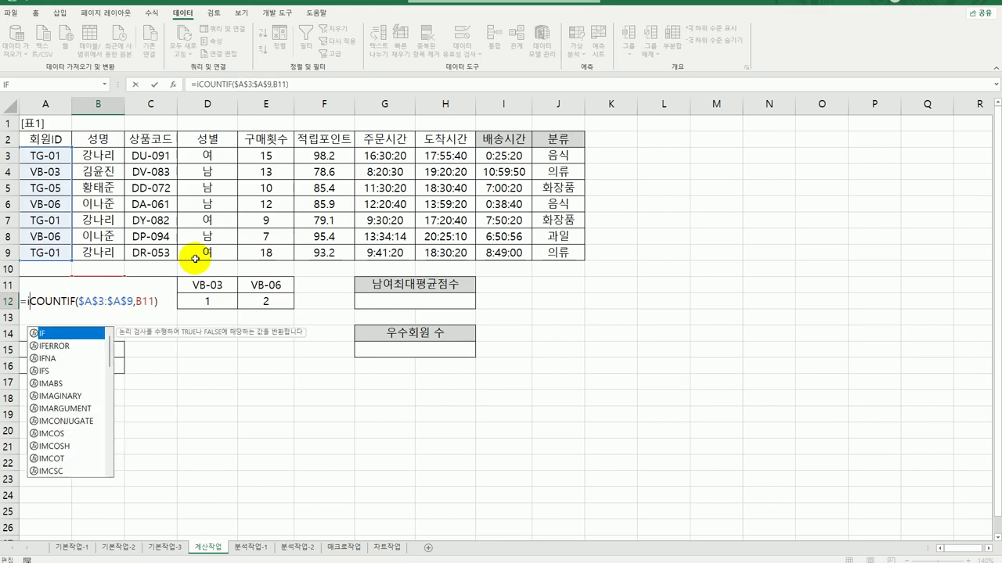
double_click(45, 333)
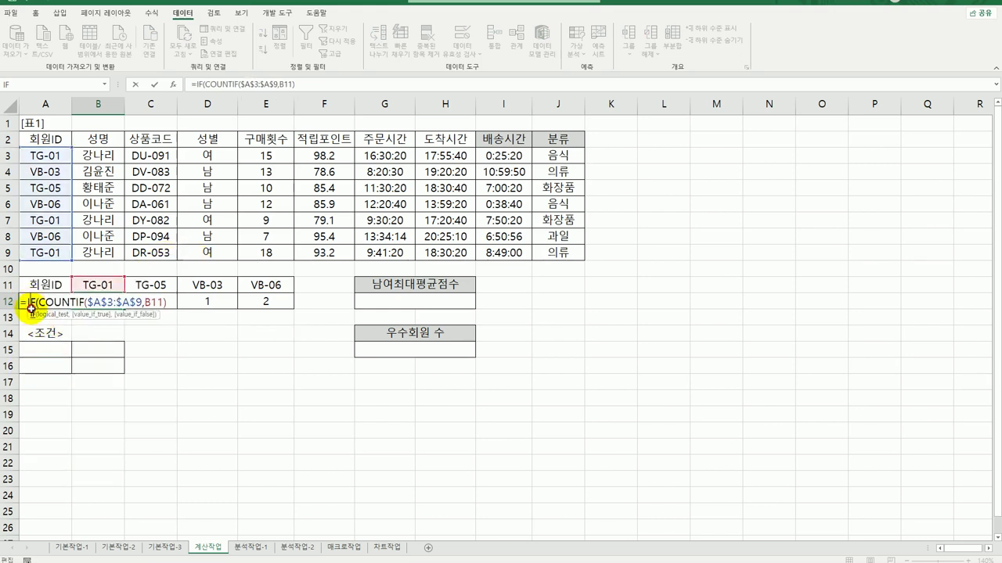
click(173, 83)
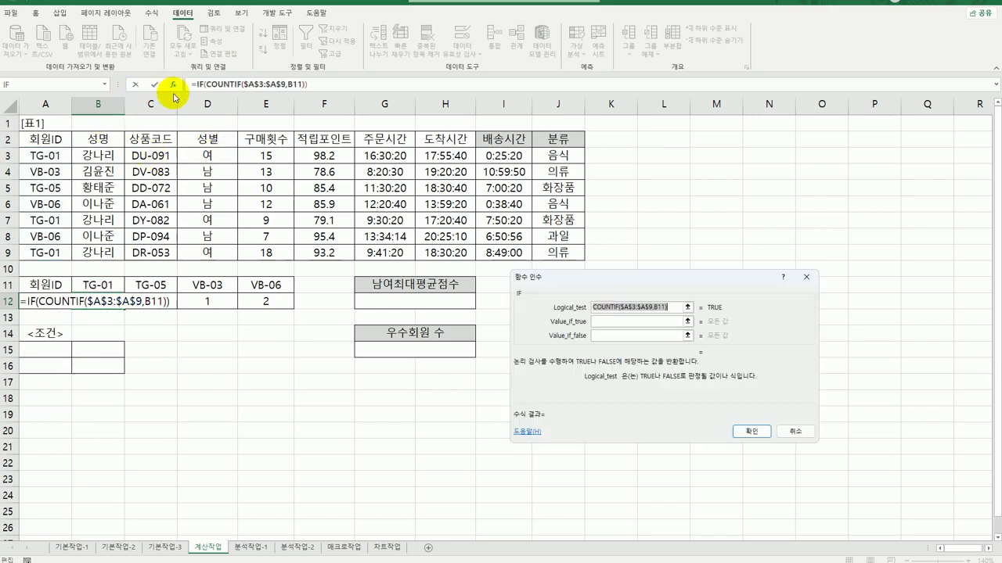
- Extend the IF logical test with >=2 after COUNTIF, returning "우수" when true and "일반" when false
click(673, 310)
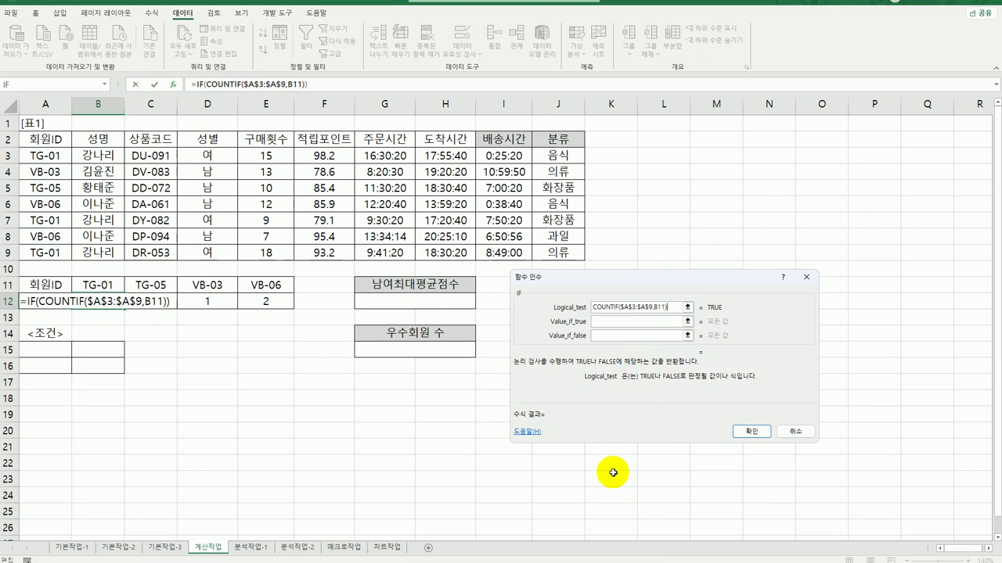
text(>=2)
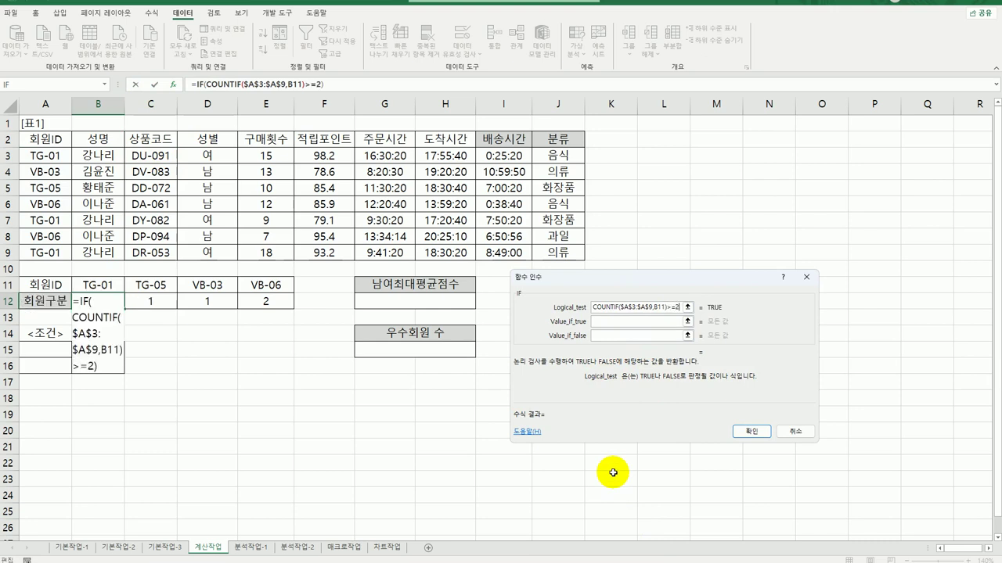
click(624, 320)
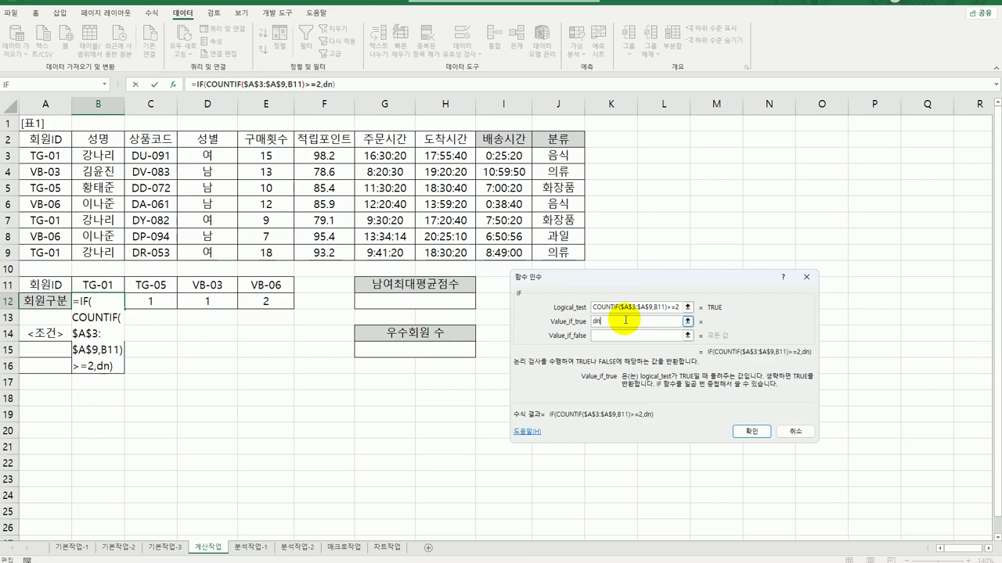
text(우수)
key(Tab)
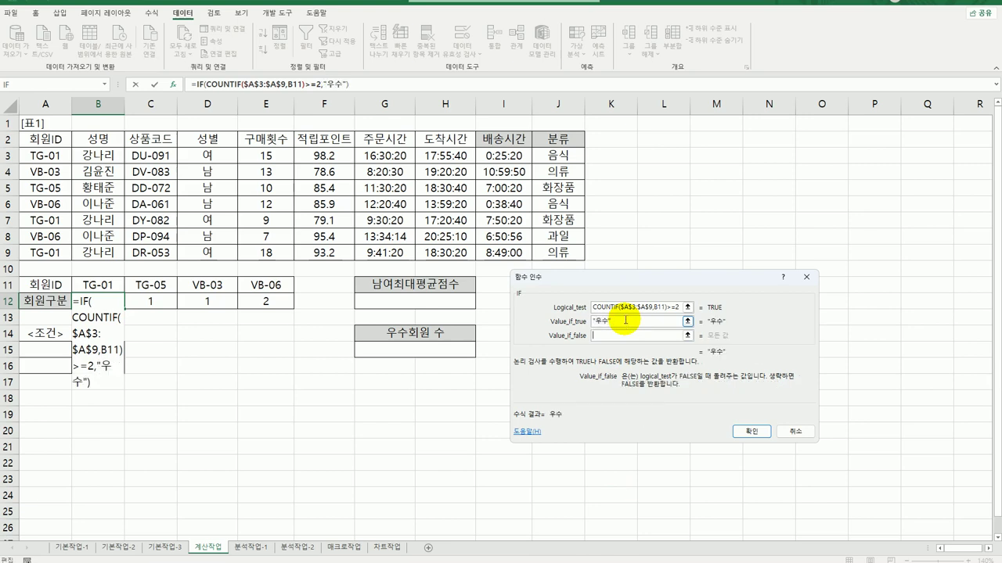
text(일반)
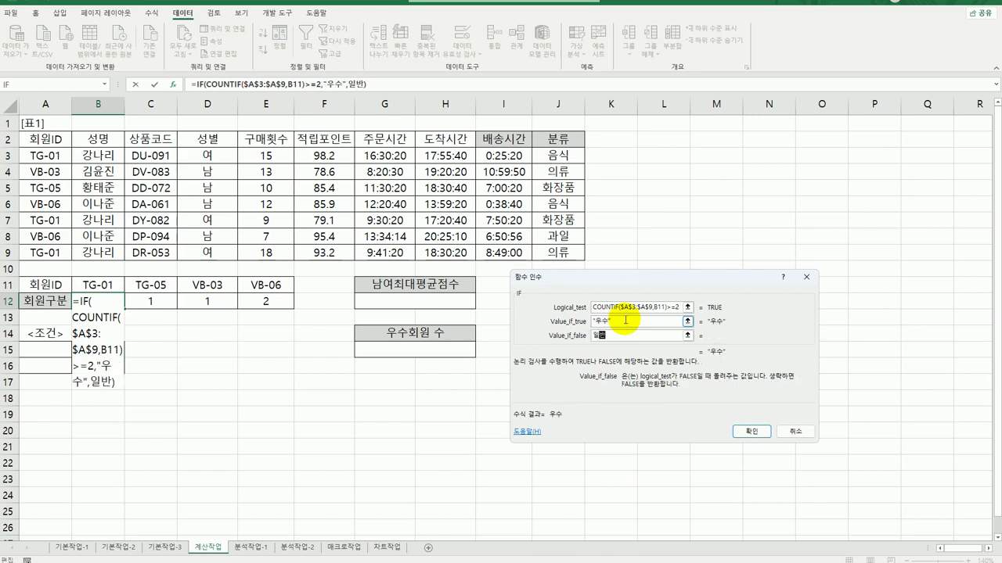
key(Tab)
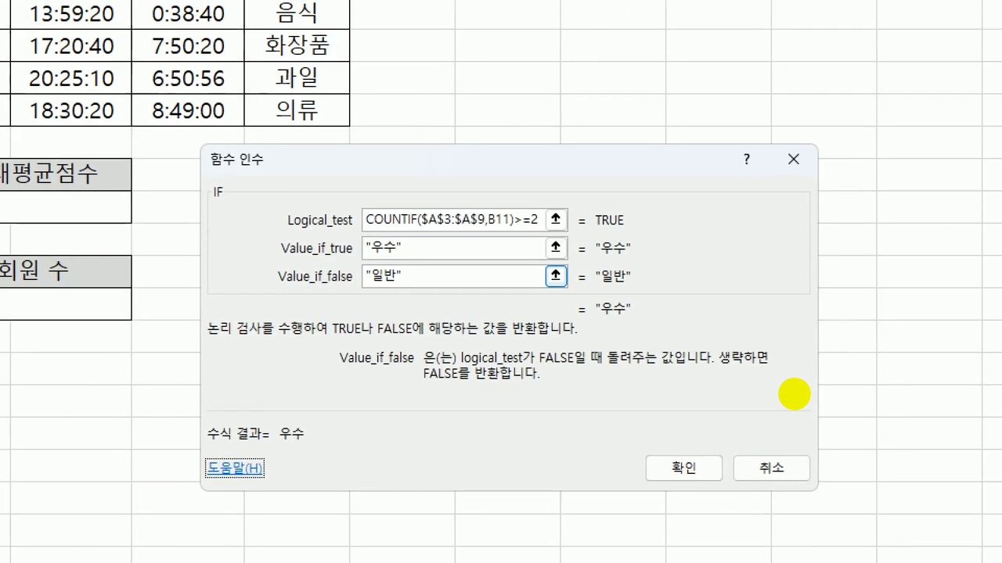
click(806, 395)
drag(365, 232, 513, 228)
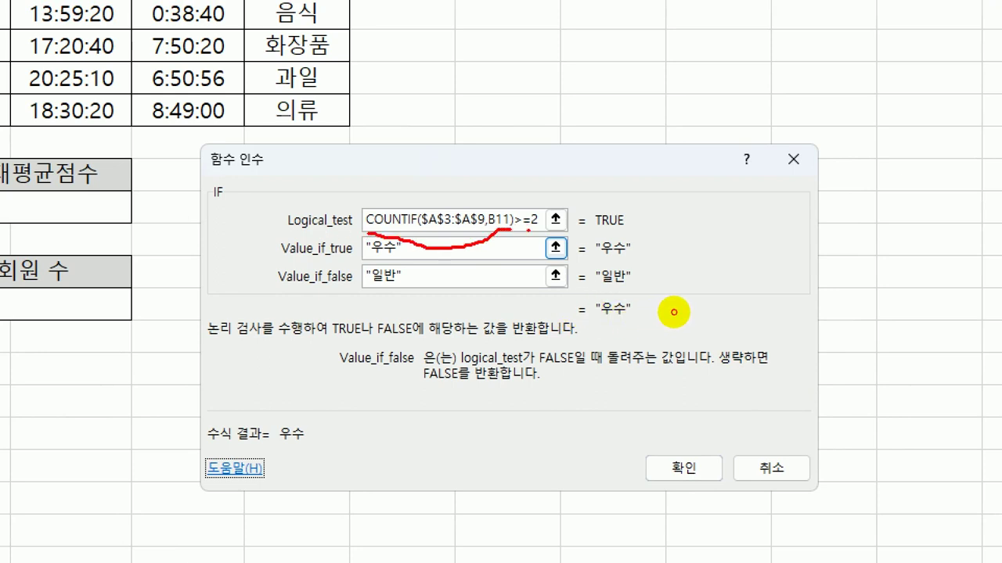
drag(365, 255, 396, 255)
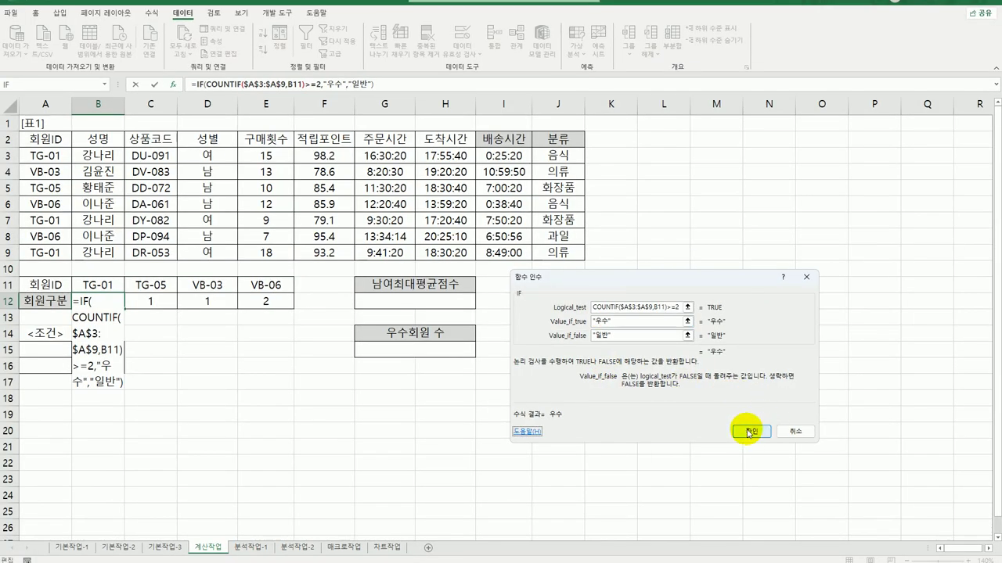
- Accept the IF formula in B12 and fill it across the 회원구분 row through E12
click(748, 432)
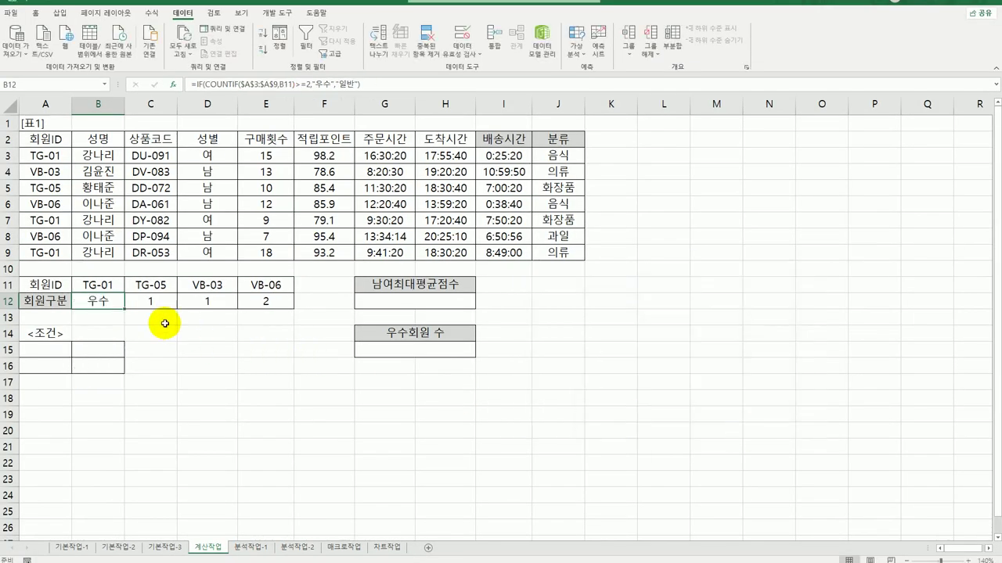
drag(123, 306, 279, 308)
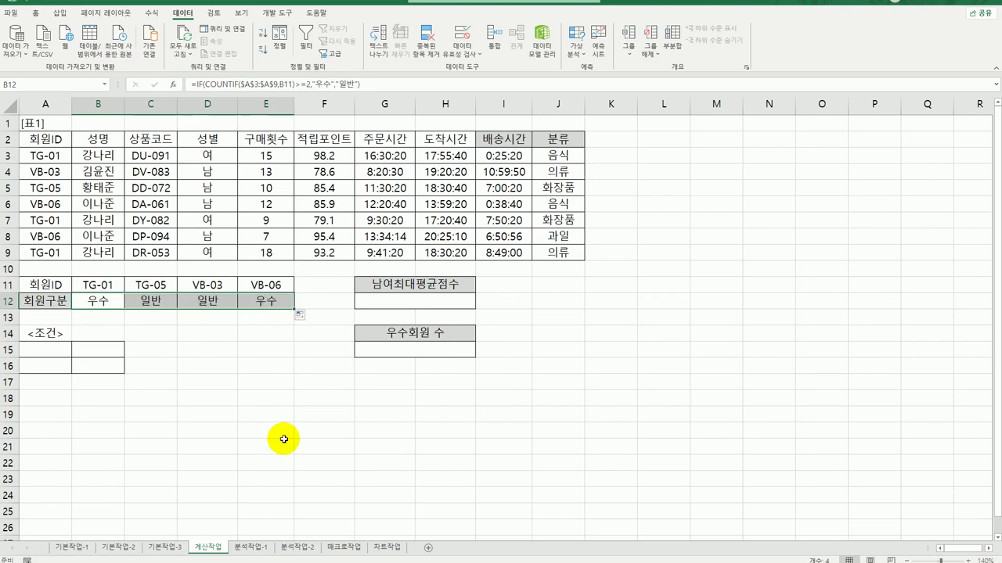
click(267, 302)
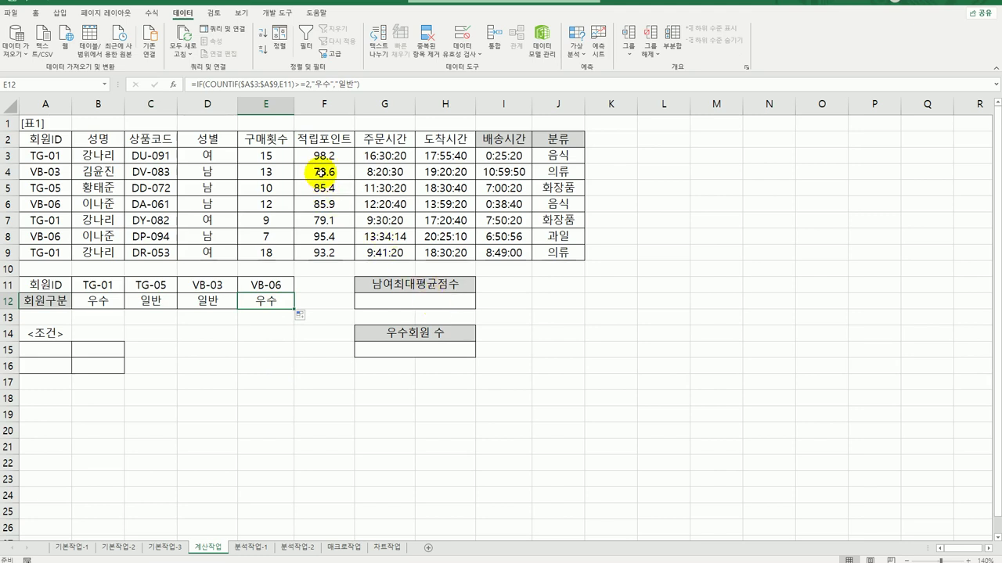
- Enter the first condition under <조건>, with the heading 성별 in A15 and the value 남 in A16
drag(323, 155, 330, 260)
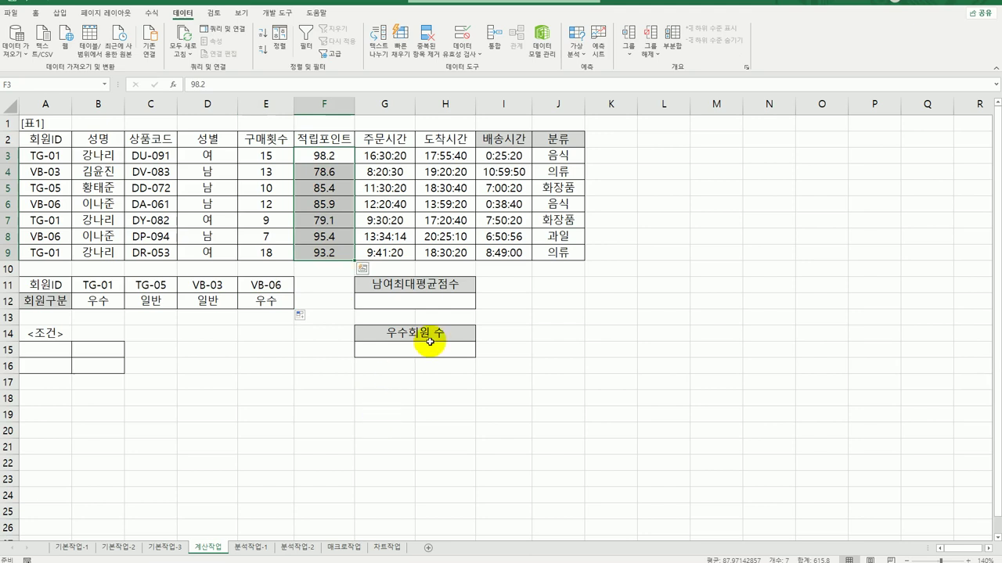
click(421, 301)
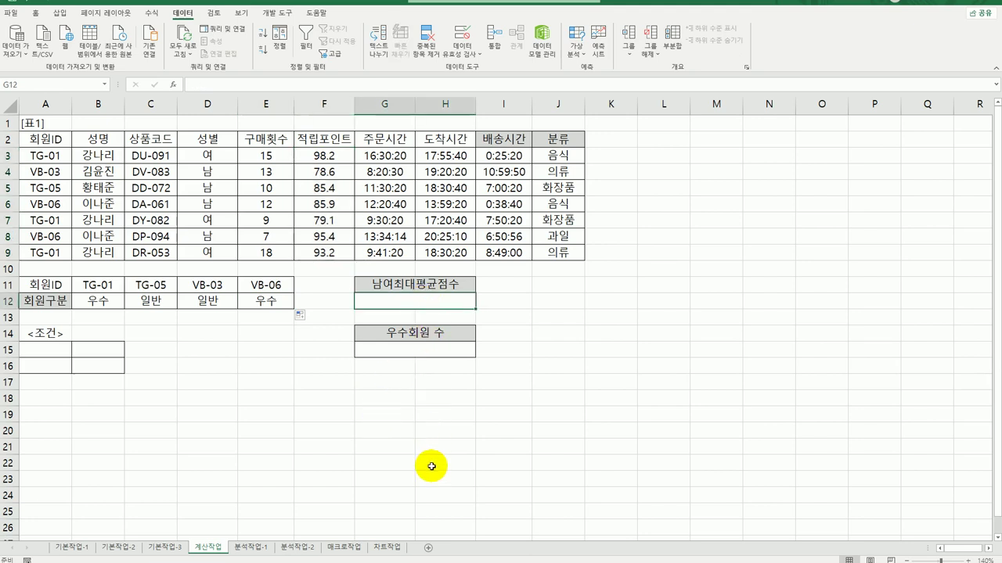
drag(47, 348, 82, 366)
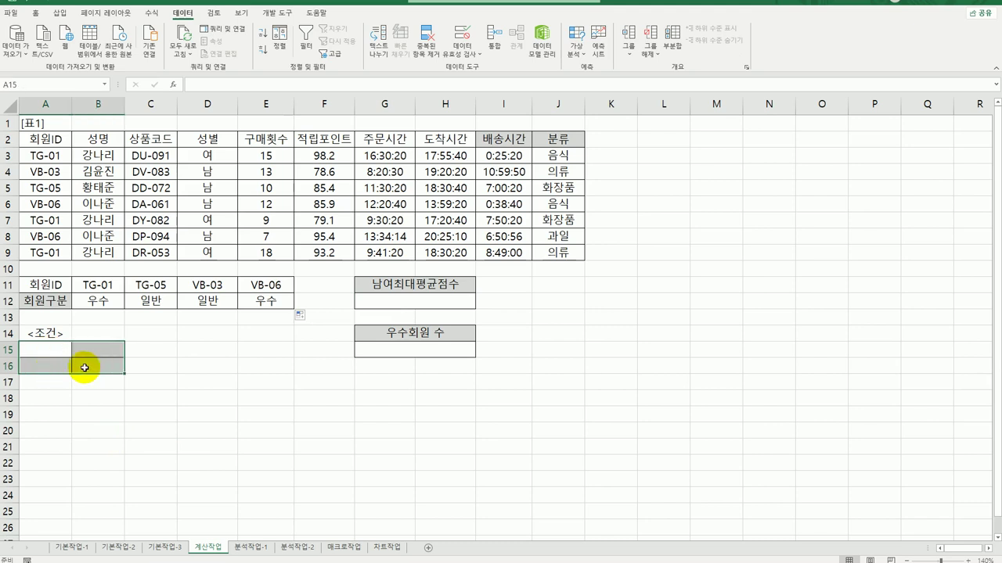
click(38, 347)
text(서)
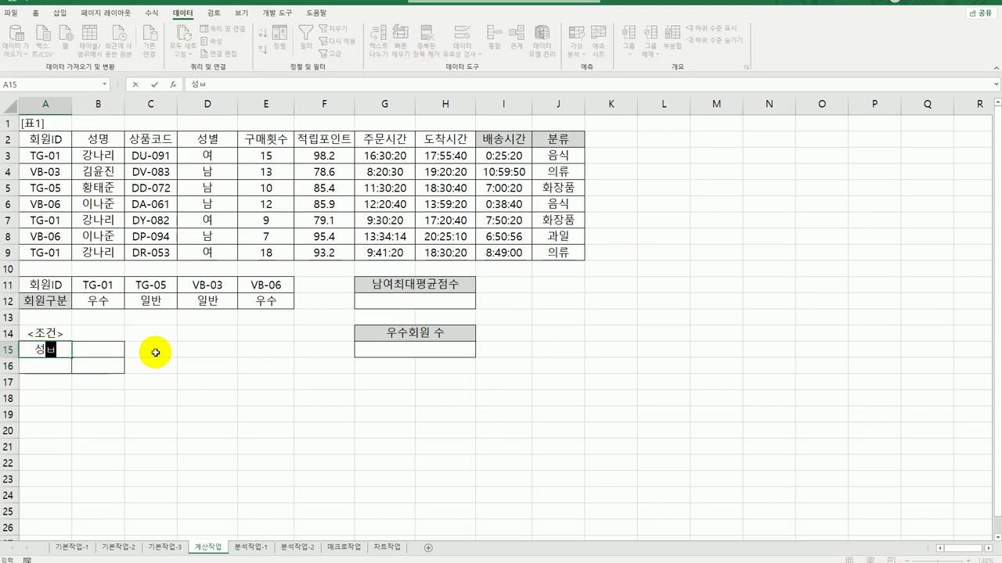
text(별)
key(Return)
text(나)
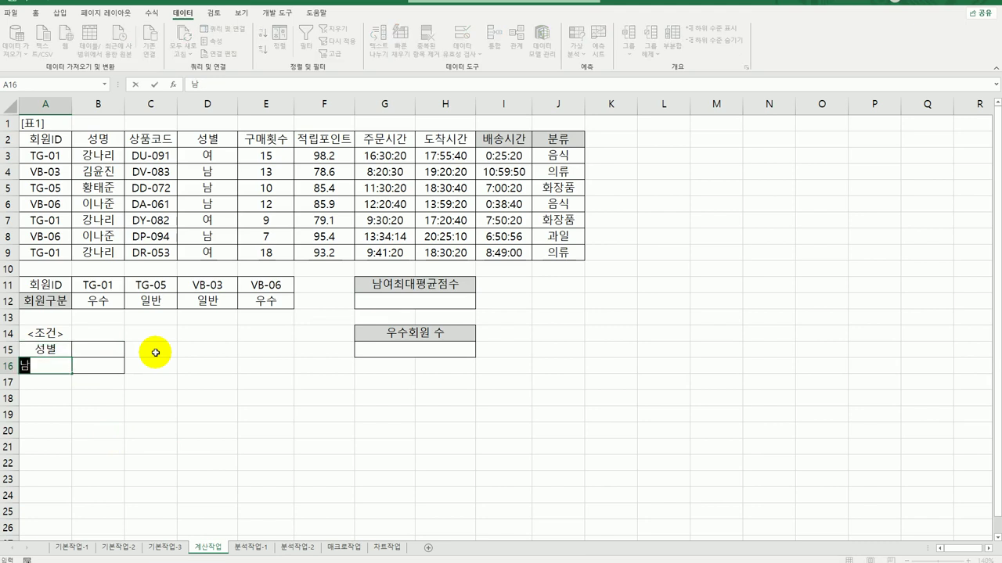
key(Return)
- Enter the second condition beside it, with the heading 성별 in B15 and the value 여 in B16
text(성별)
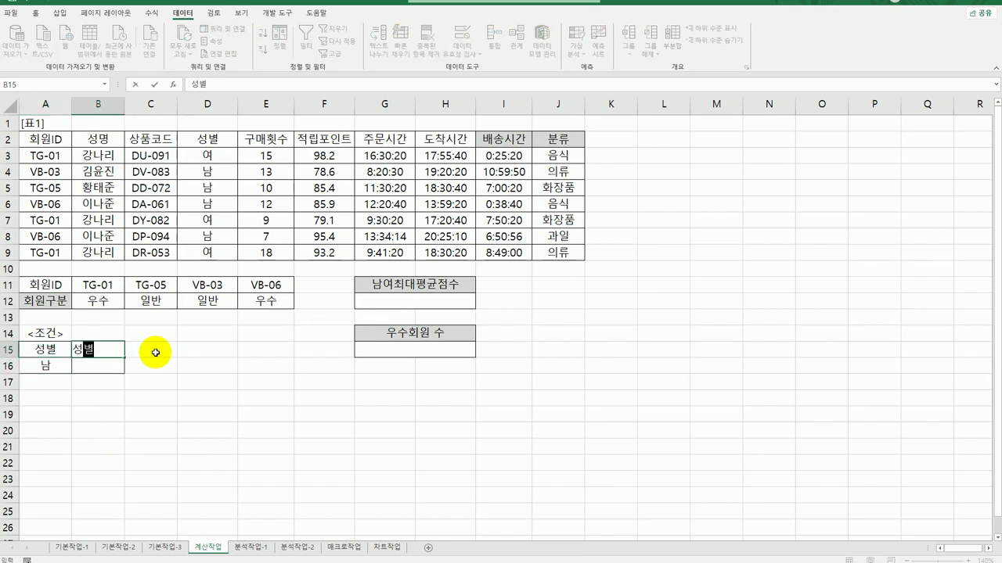
key(Return)
text(여)
key(Return)
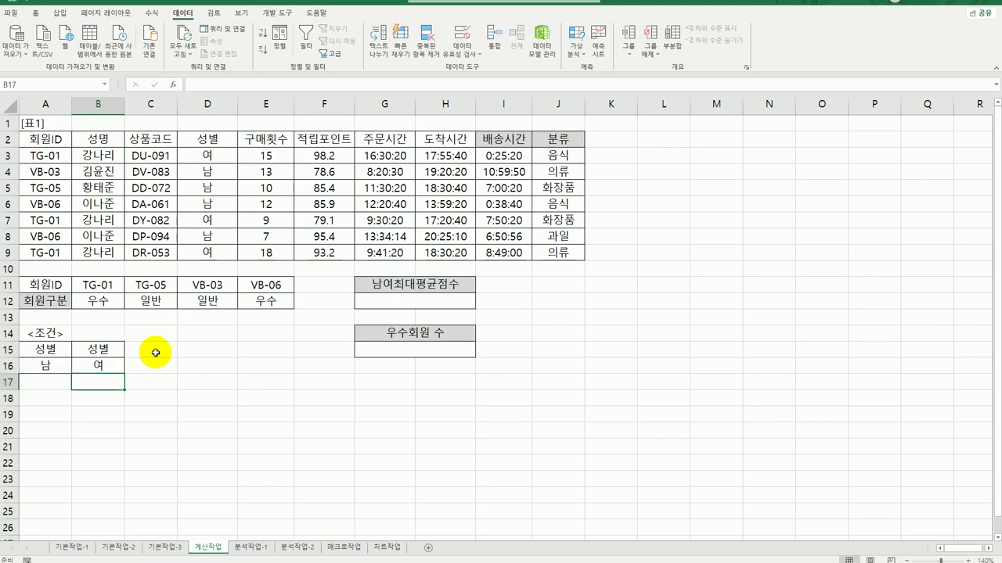
- Start a DMAX formula in G12 under 남여최대평균점수 and open its function arguments
click(391, 302)
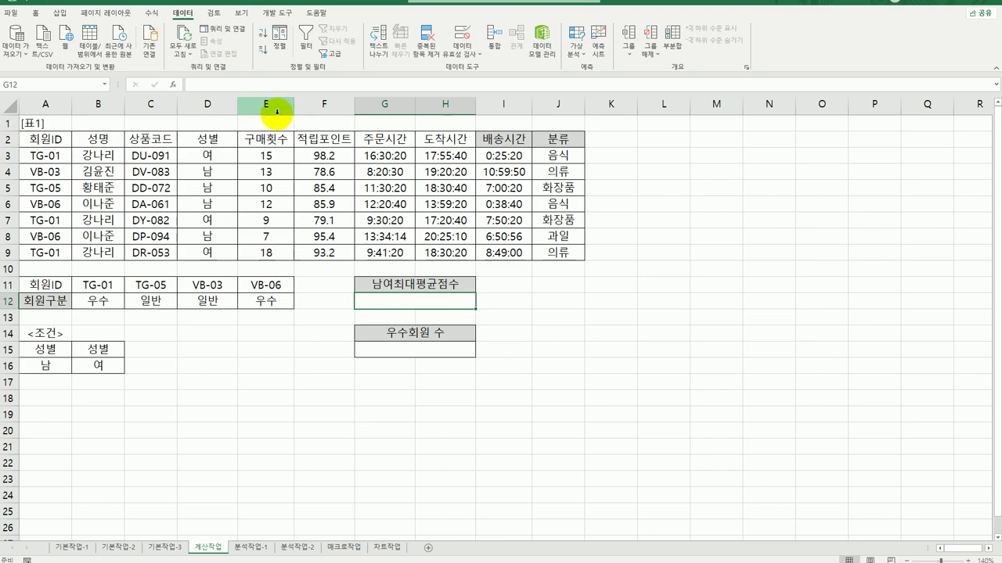
text(=)
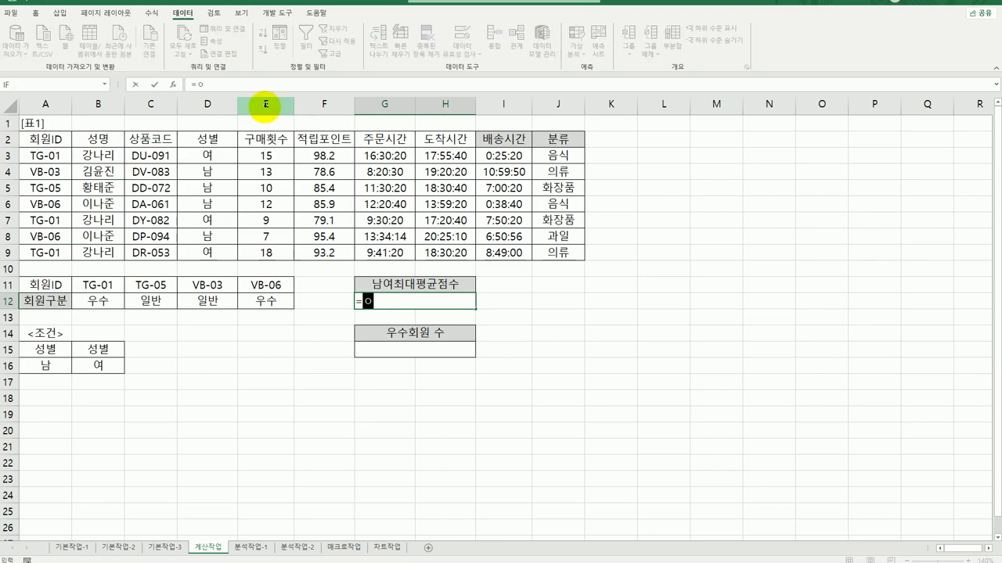
text(dm)
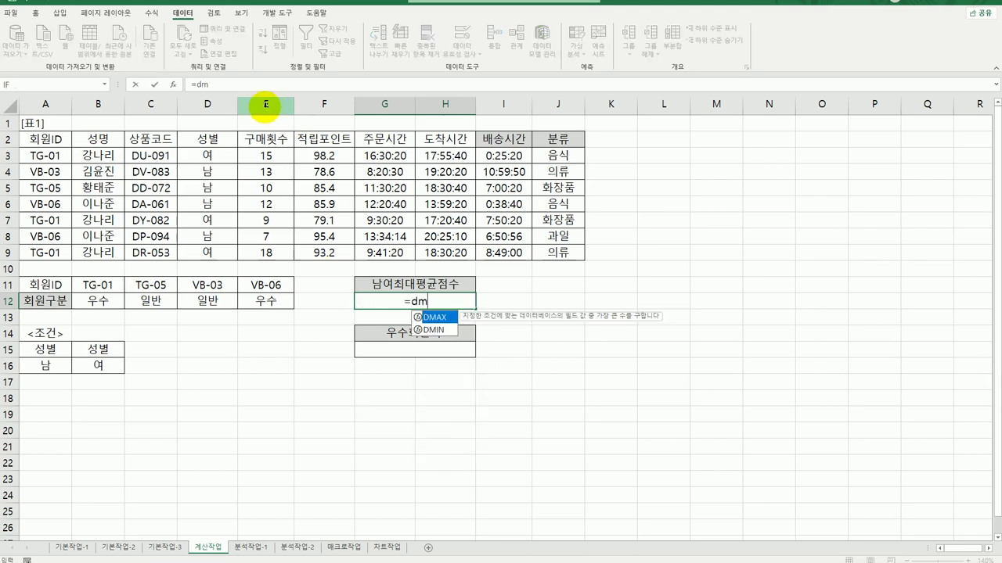
key(Tab)
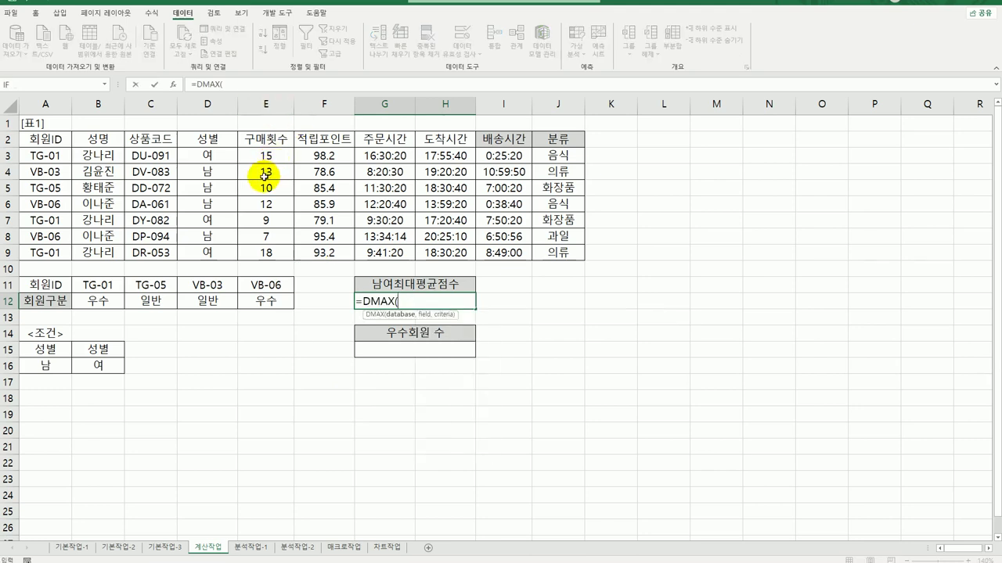
click(172, 84)
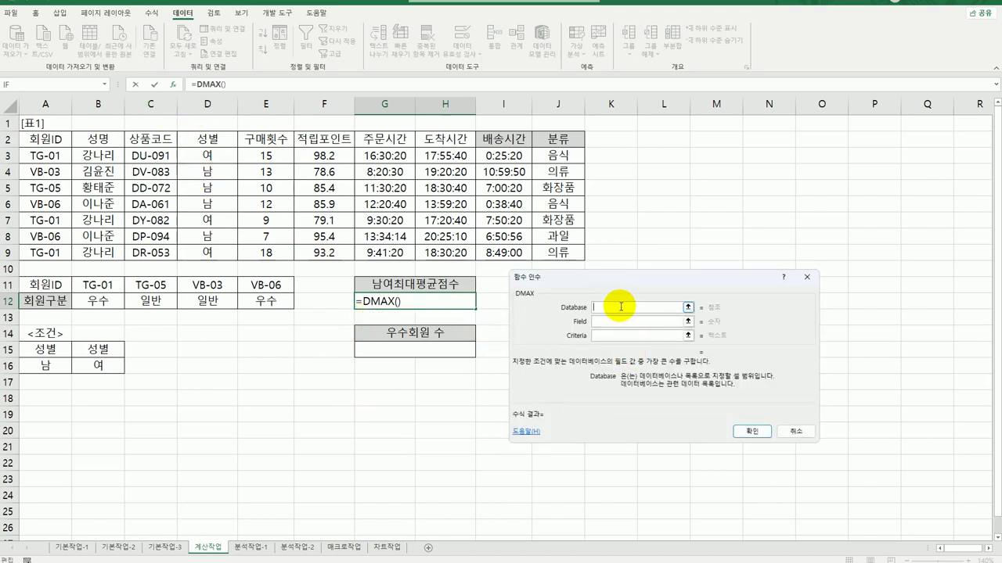
- Set the DMAX database to A2:H9, the field to F2 and the criteria to A15:A16, and accept the formula
drag(44, 140, 427, 253)
click(595, 325)
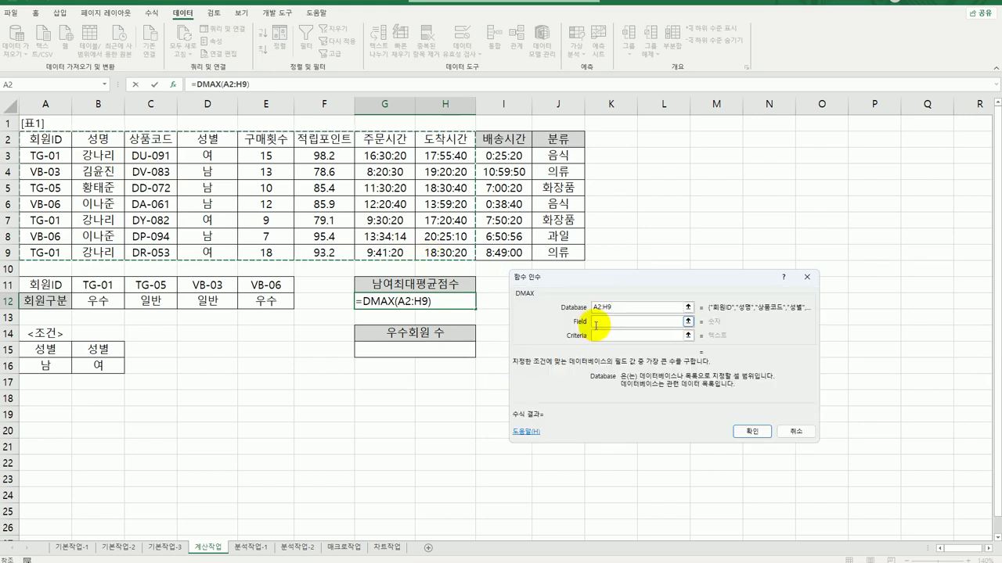
click(595, 326)
click(322, 143)
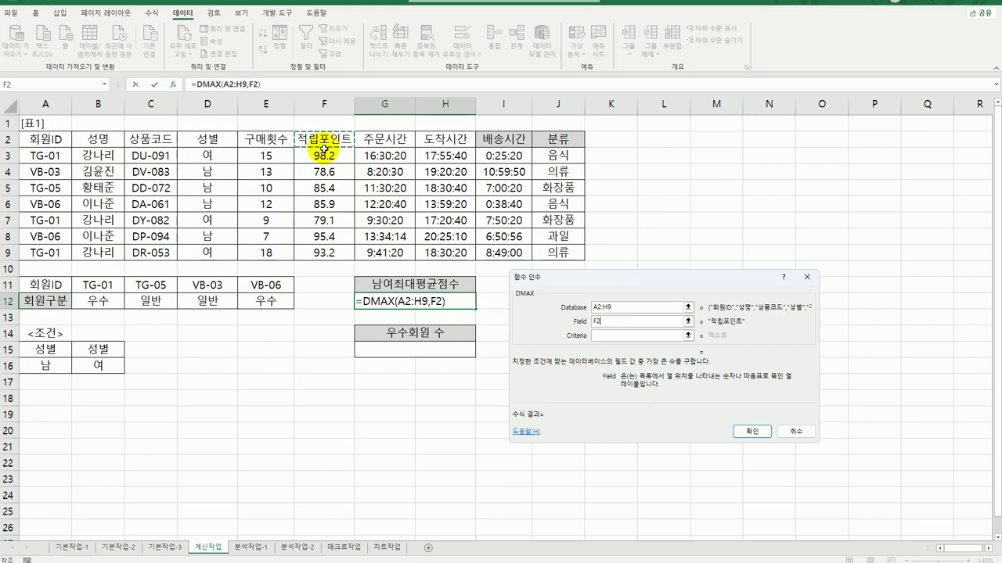
click(599, 335)
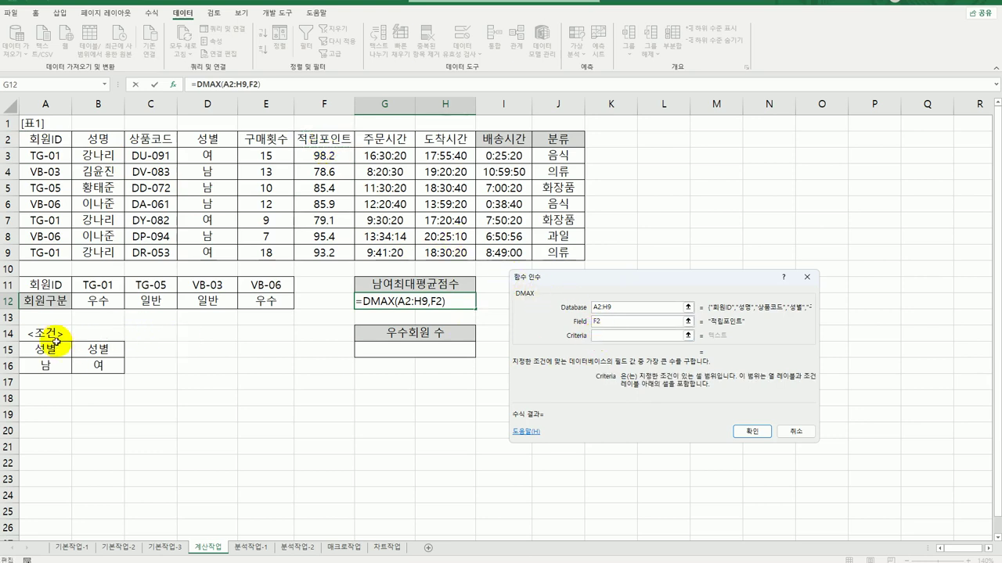
drag(46, 349, 45, 365)
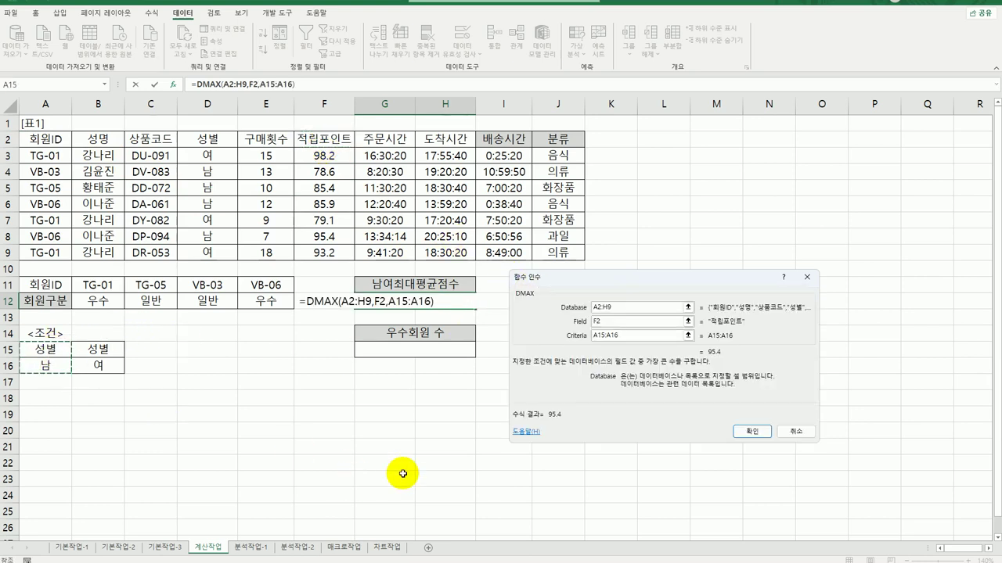
click(751, 431)
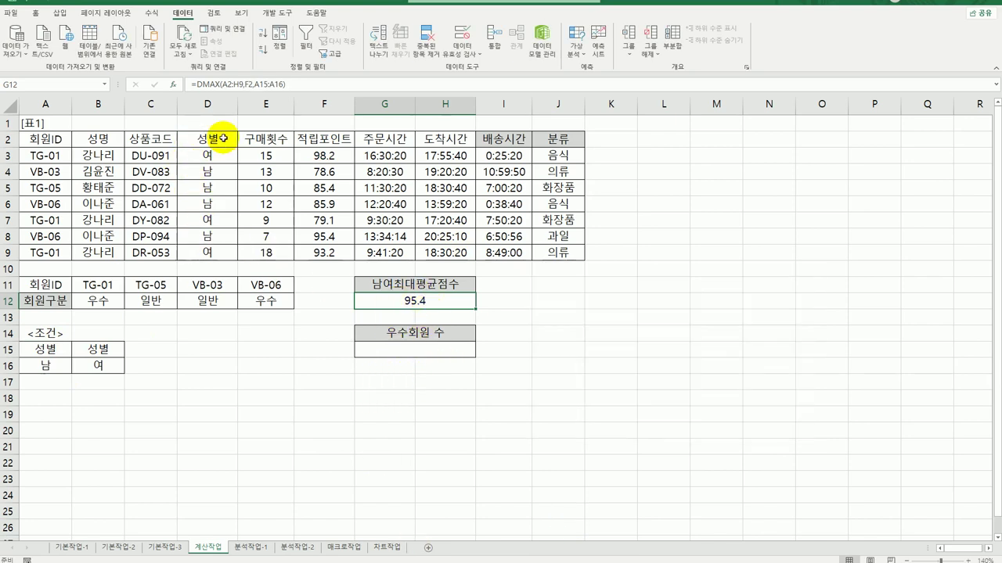
- Check the DMAX result in G12 against the 적립포인트 values in F3:F9 for the 남 rows
drag(329, 150, 335, 253)
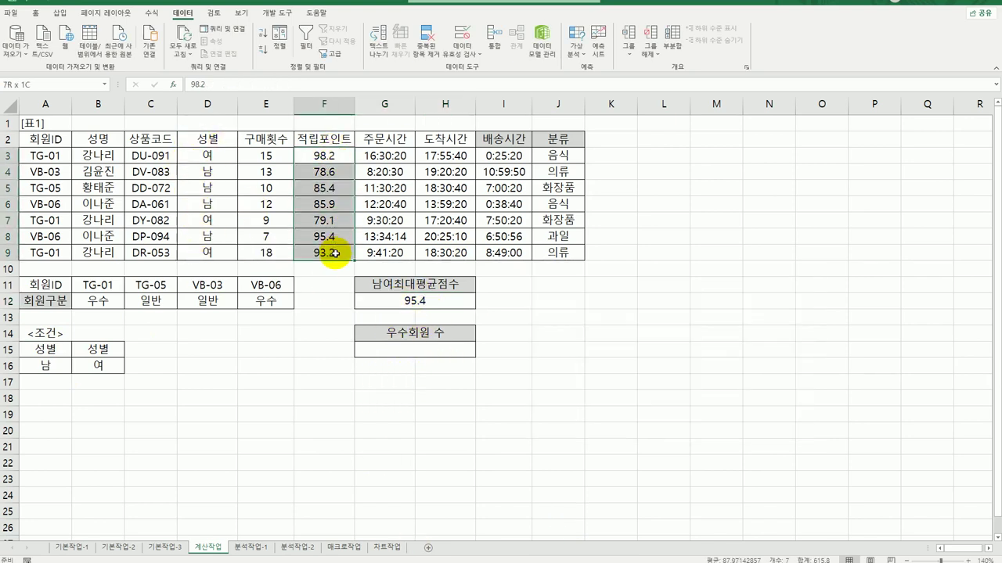
click(332, 236)
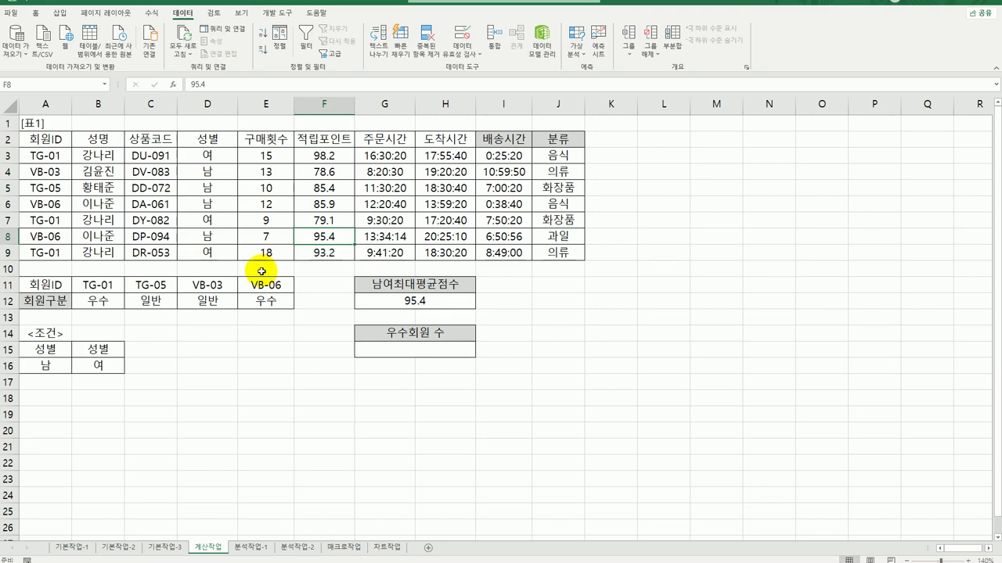
click(457, 304)
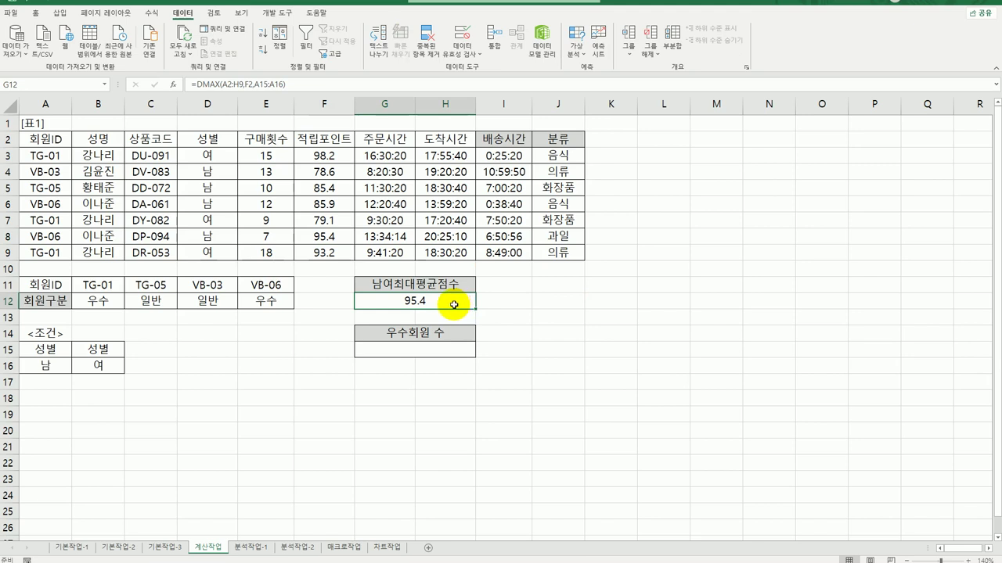
- Wrap the DMAX formula in G12 in an AVERAGE function and open the AVERAGE arguments
double_click(454, 305)
click(306, 300)
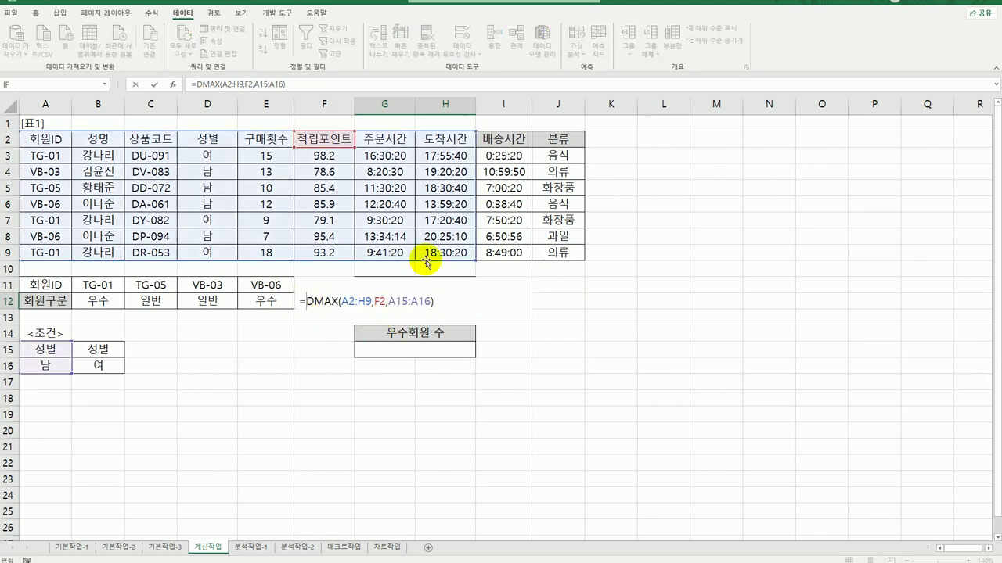
text(av)
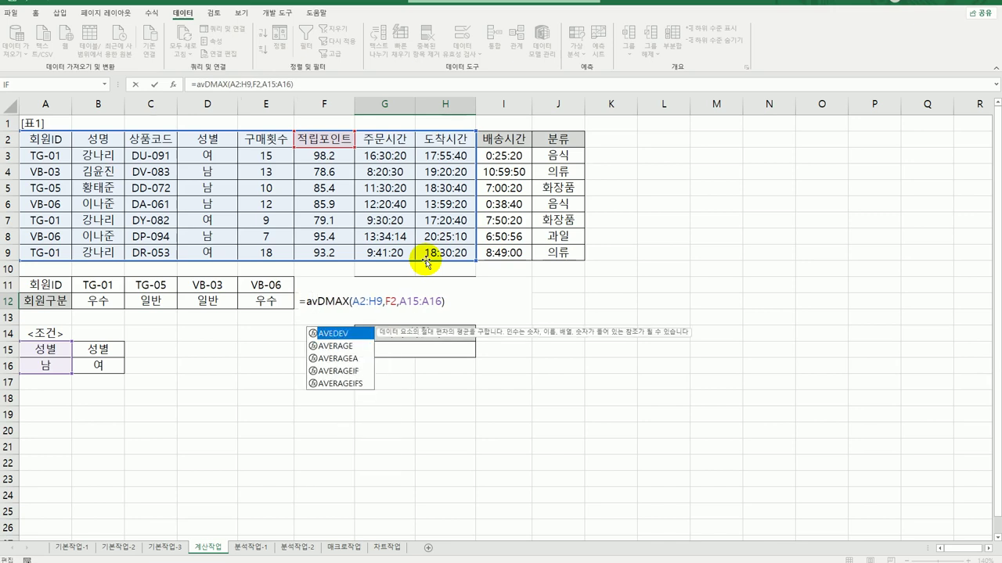
double_click(334, 346)
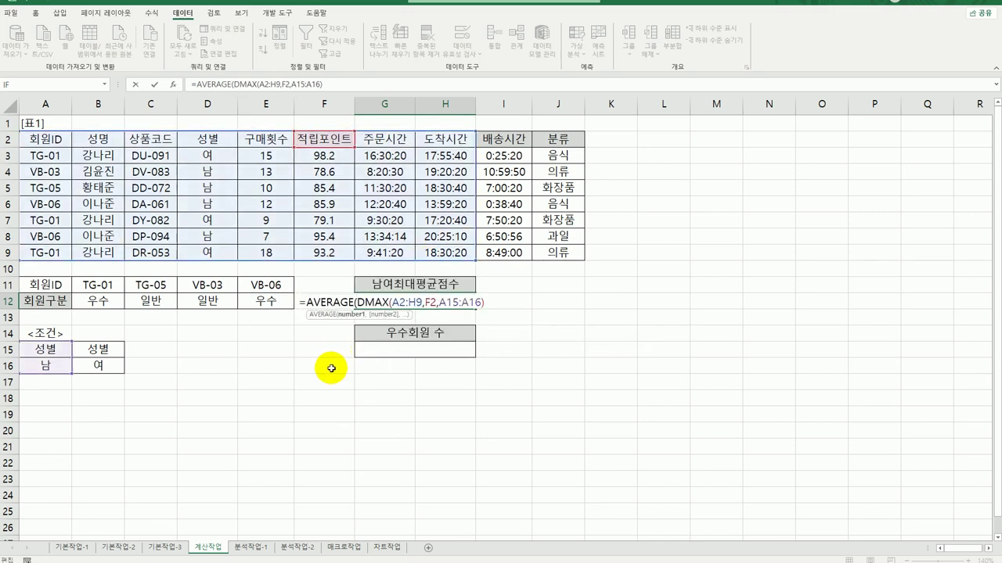
click(341, 302)
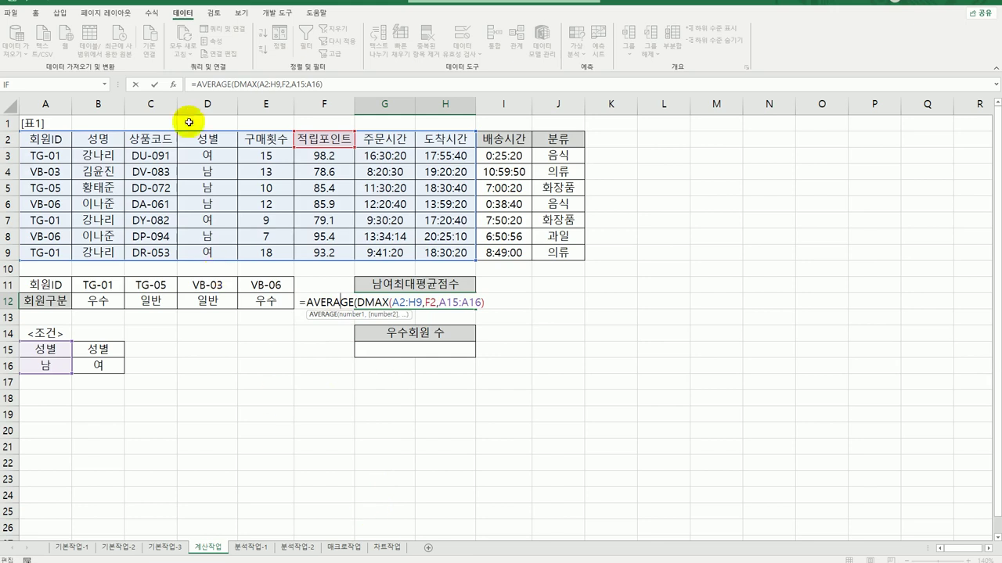
click(173, 84)
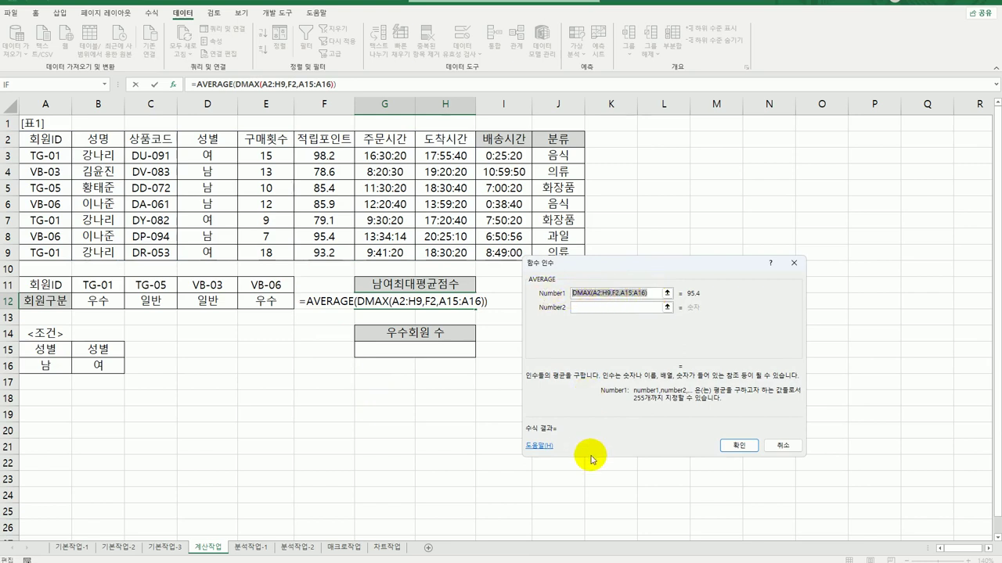
- Add DMAX(A2:H9,F2,B15:B16) as the second argument of AVERAGE and accept the formula
click(616, 307)
text(DMAX(A2:H9,F2,A15:A16))
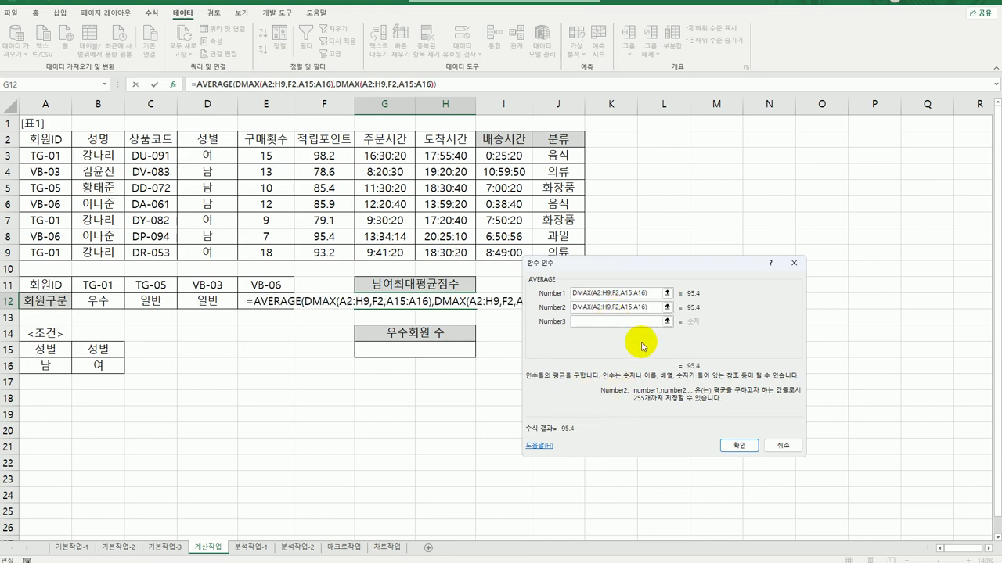
drag(622, 310, 637, 307)
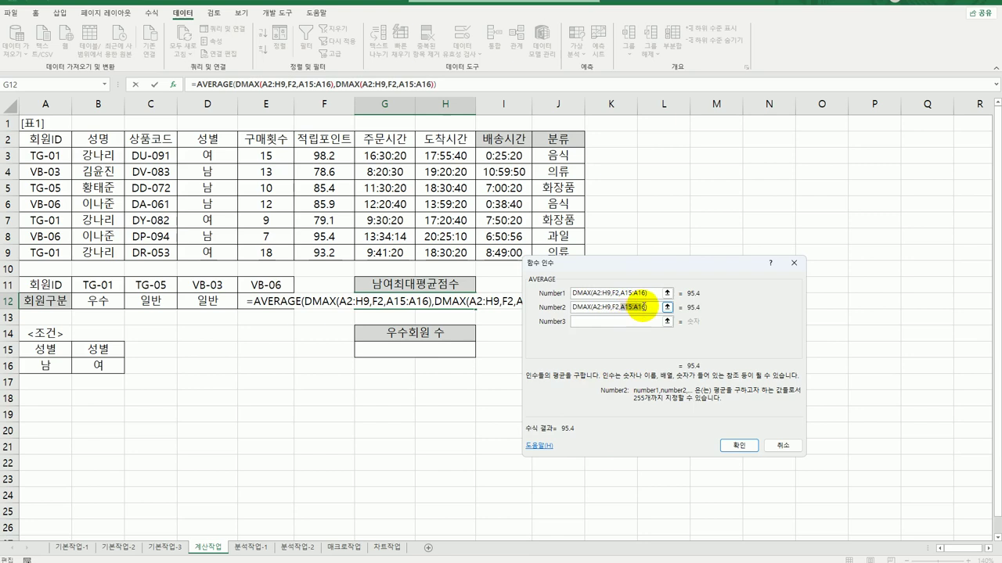
drag(102, 350, 108, 363)
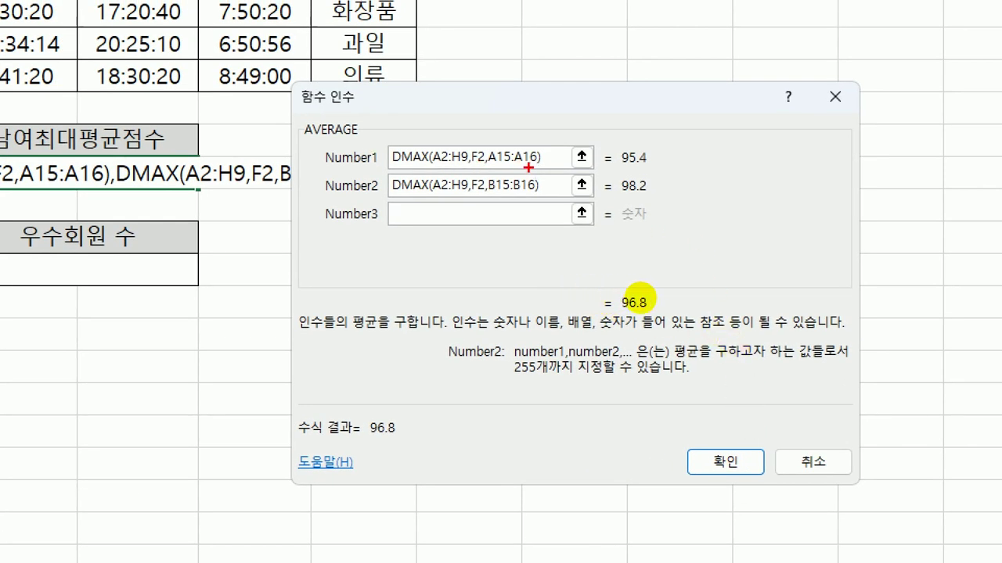
mouse_move(530, 169)
mouse_down()
mouse_move(490, 166)
mouse_move(546, 199)
mouse_up()
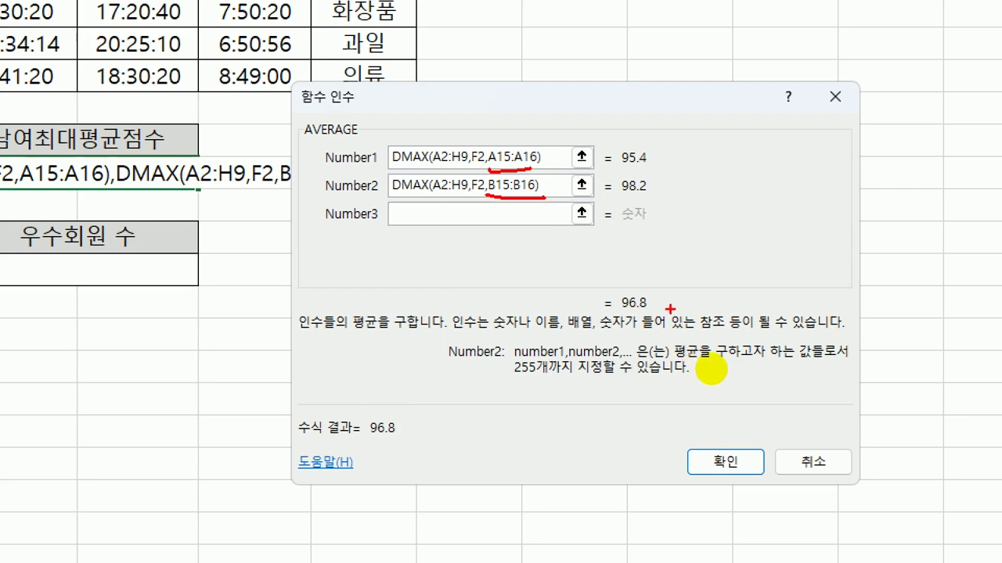
mouse_move(667, 307)
mouse_down()
mouse_move(596, 321)
mouse_move(662, 272)
mouse_move(673, 307)
mouse_up()
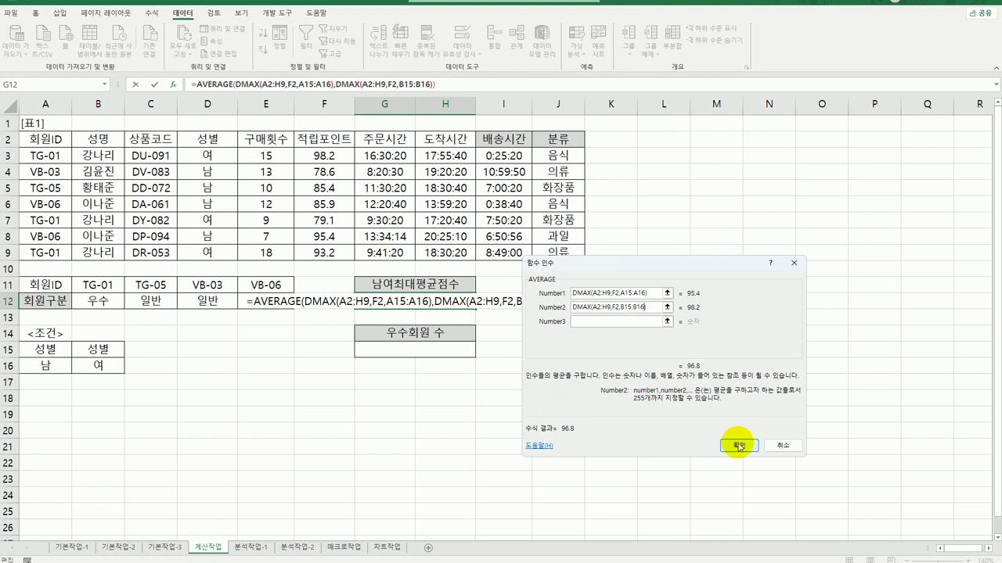
click(725, 462)
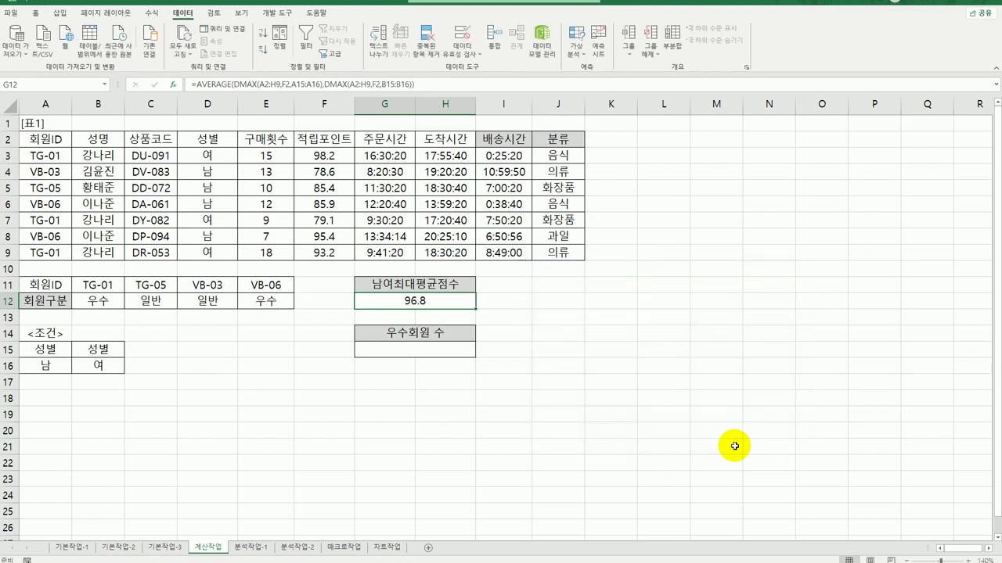
- Wrap the AVERAGE formula in G12 in ROUNDUP with Num_digits set to 1
double_click(415, 304)
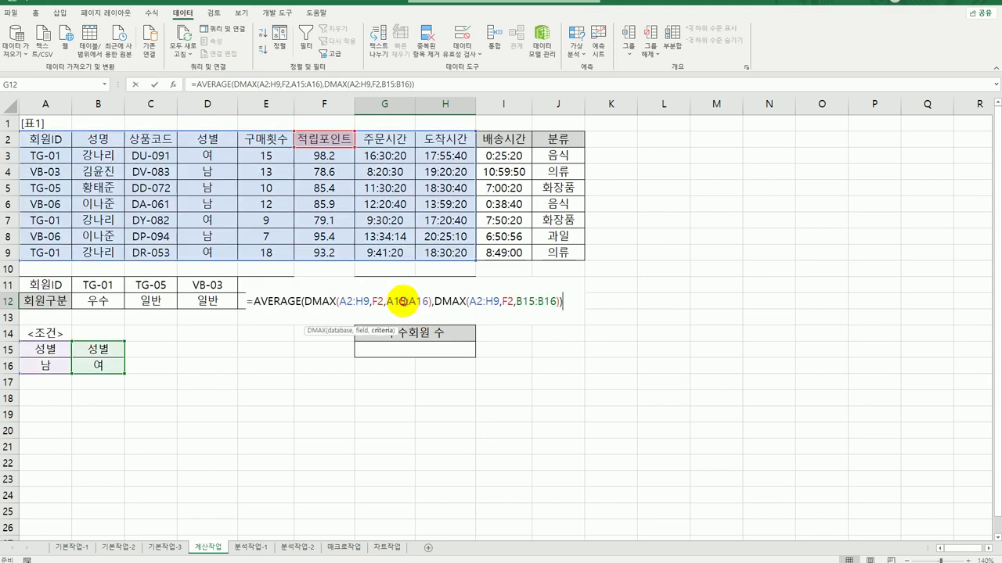
click(249, 301)
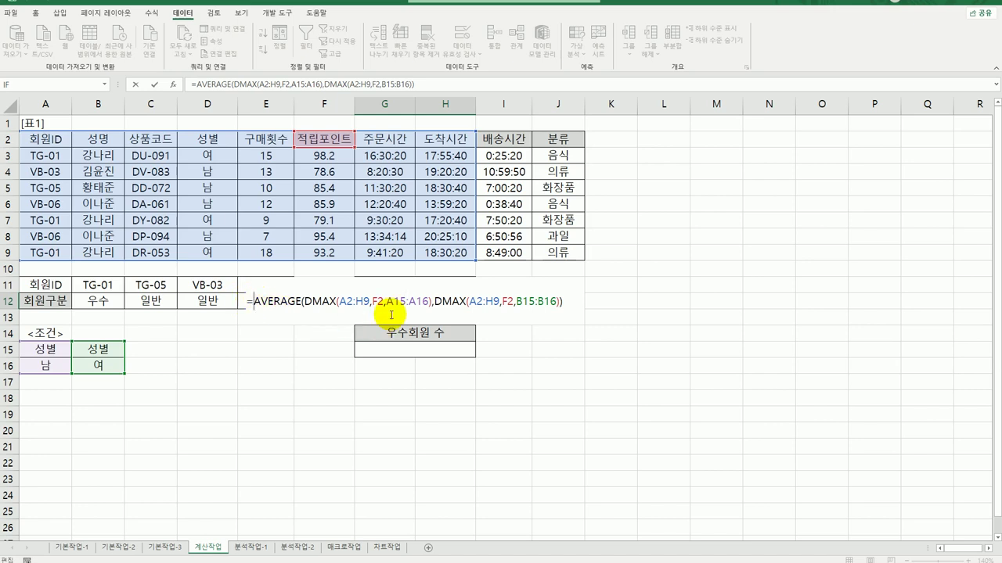
text(roun)
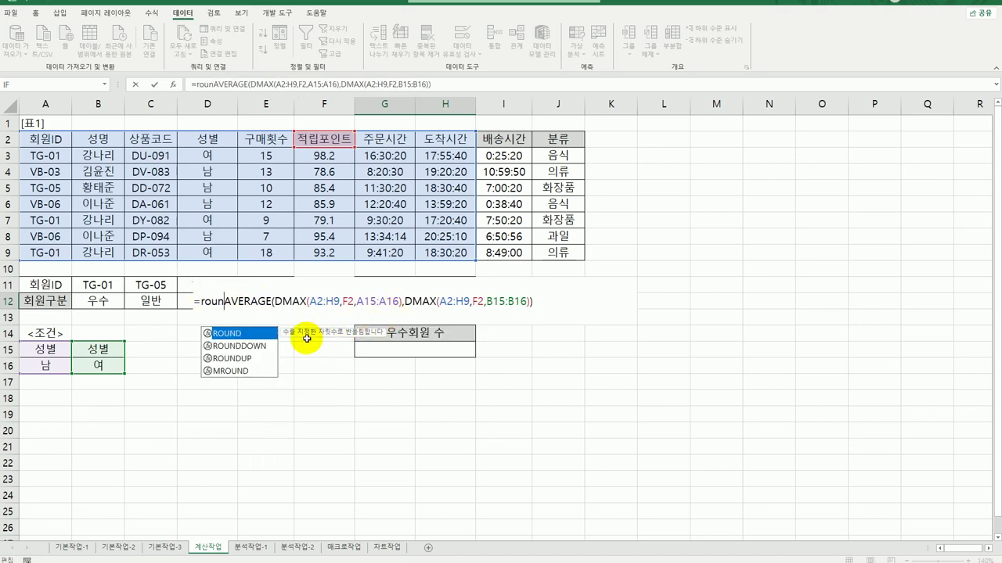
double_click(256, 358)
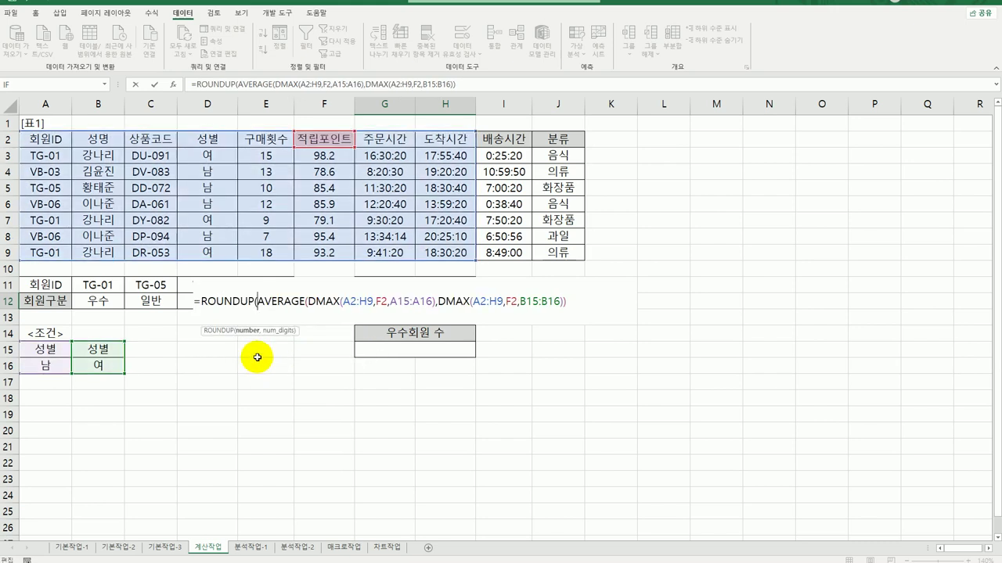
click(216, 301)
click(171, 87)
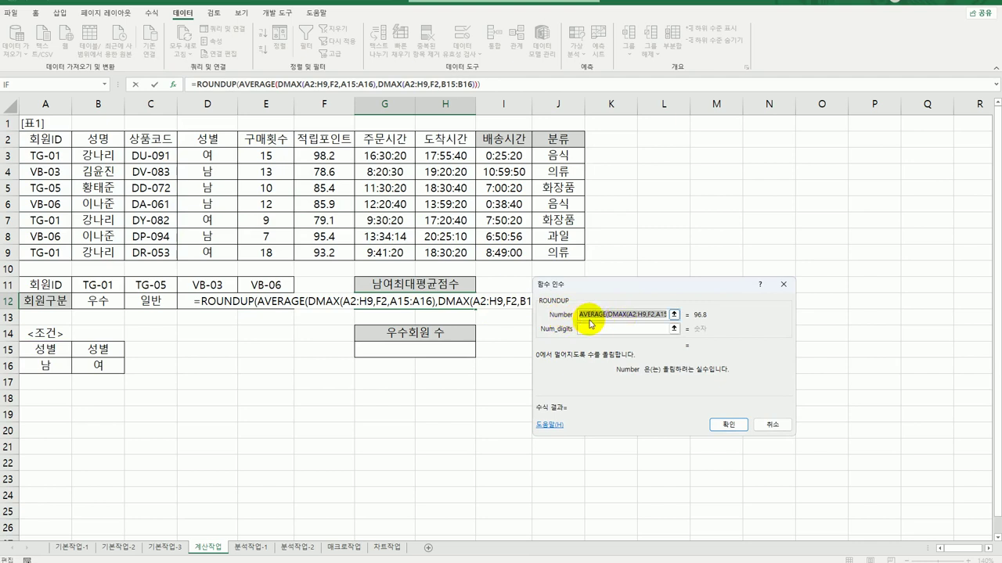
click(594, 329)
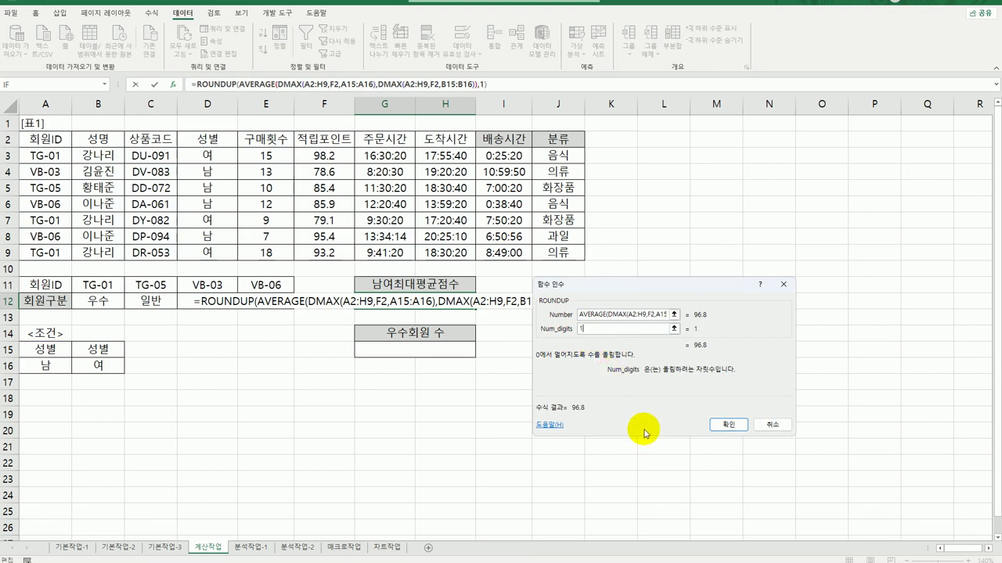
click(715, 425)
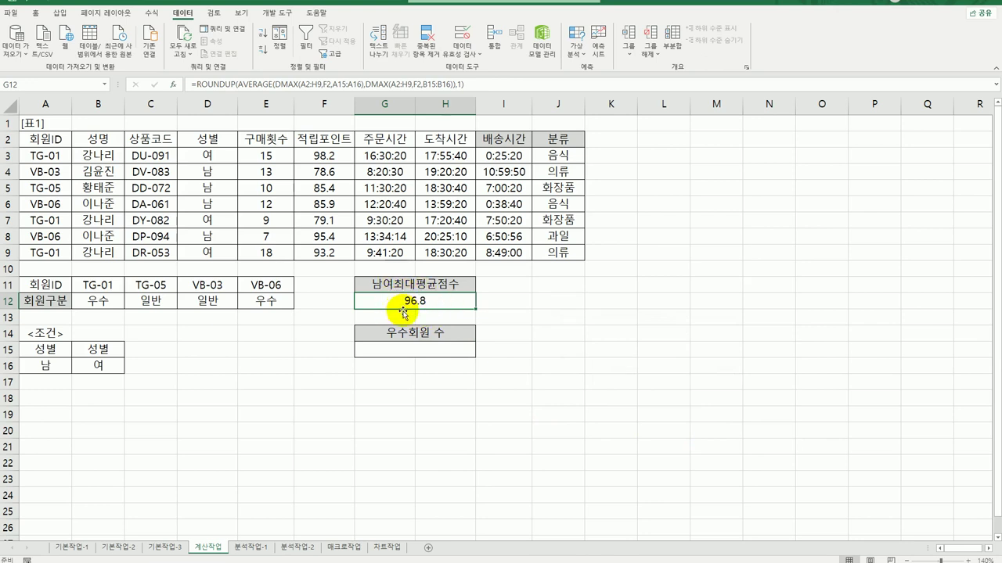
click(327, 205)
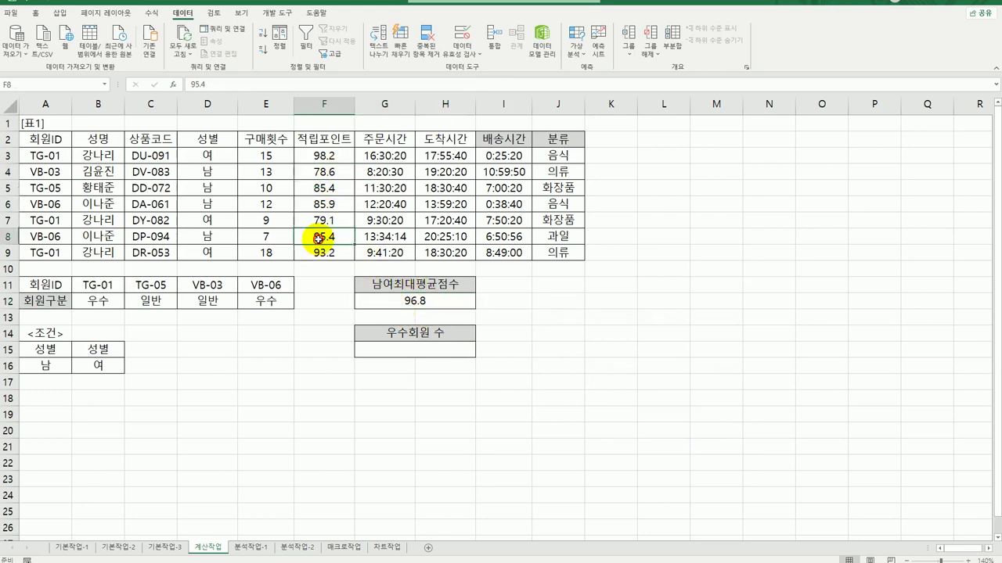
click(413, 300)
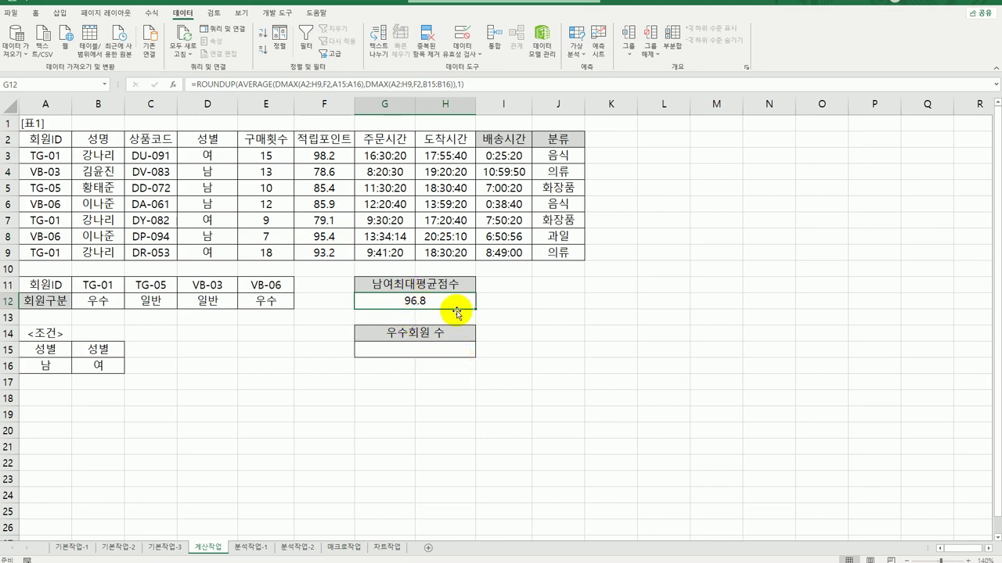
- Enter =LARGE(E3:E9,3) in G15 under 우수회원 수 to get the third-largest purchase count
click(430, 346)
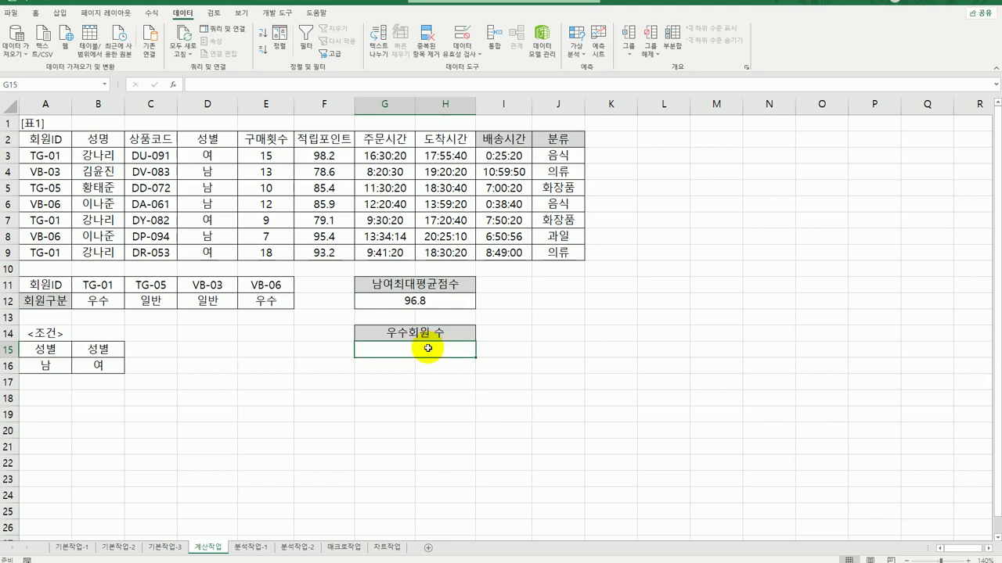
click(263, 139)
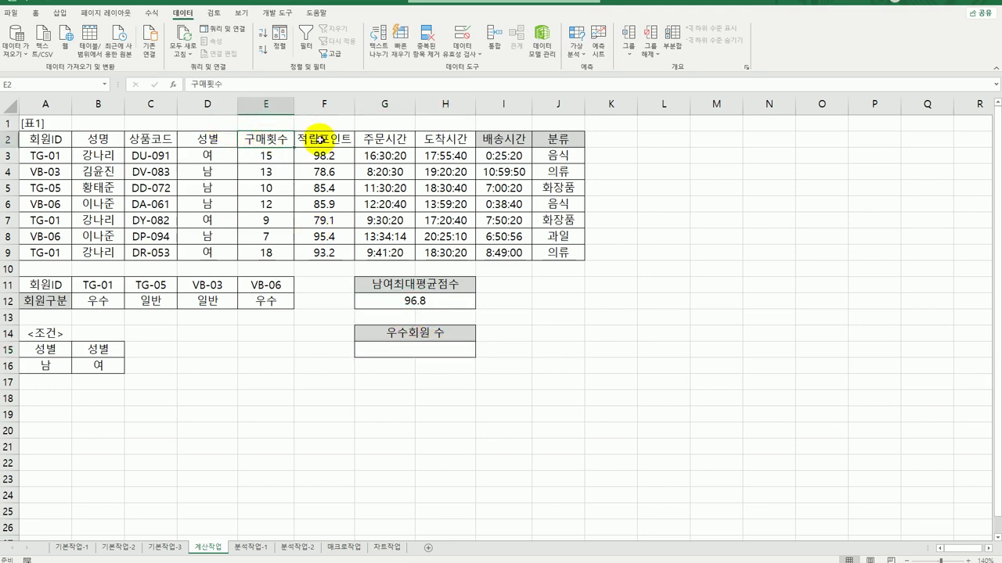
click(320, 140)
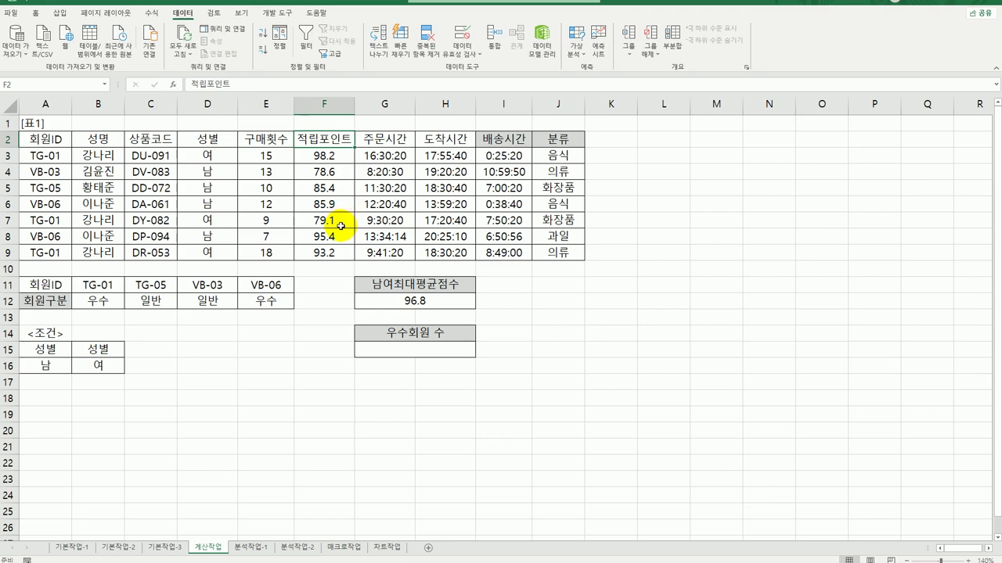
click(436, 352)
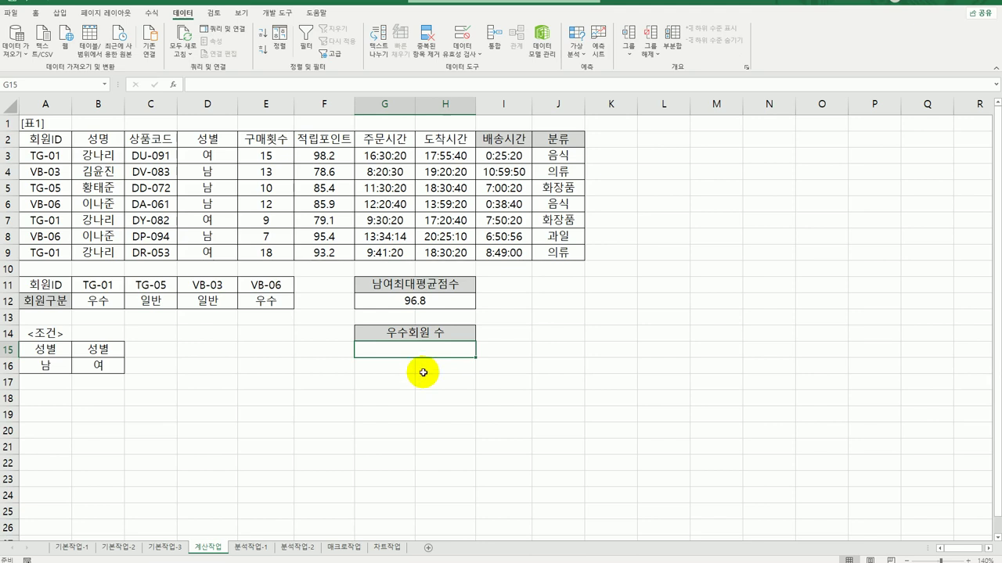
text(=)
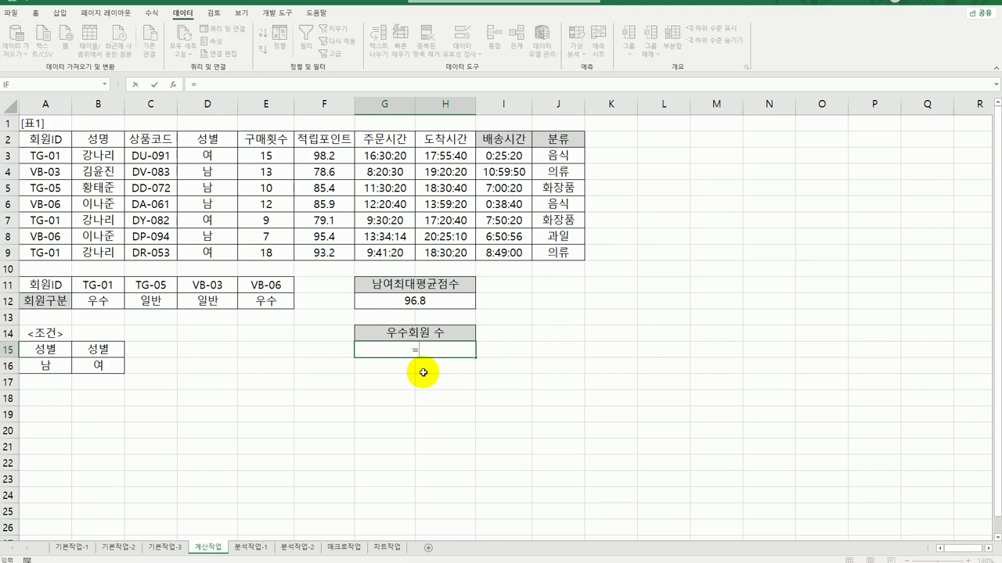
text(l)
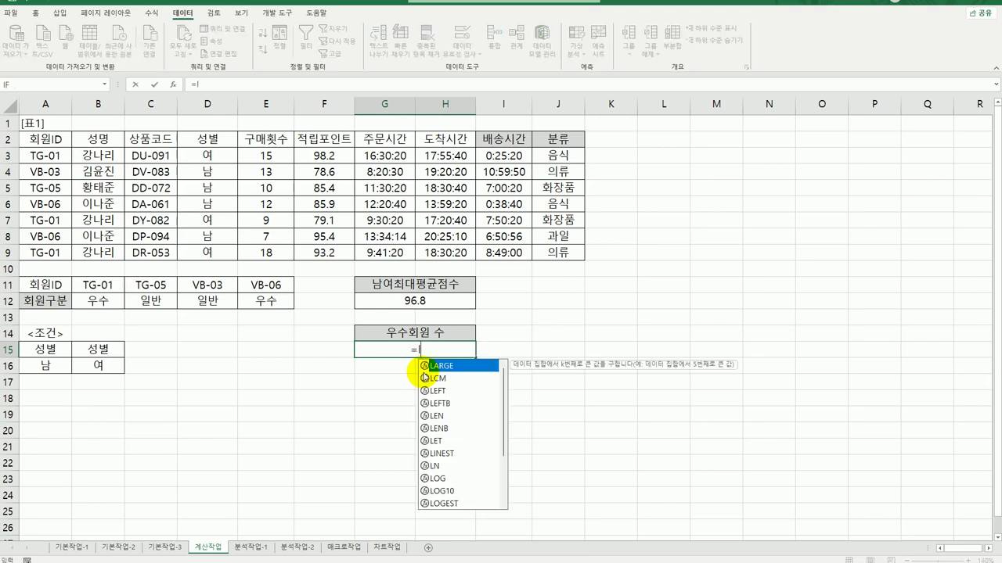
double_click(451, 367)
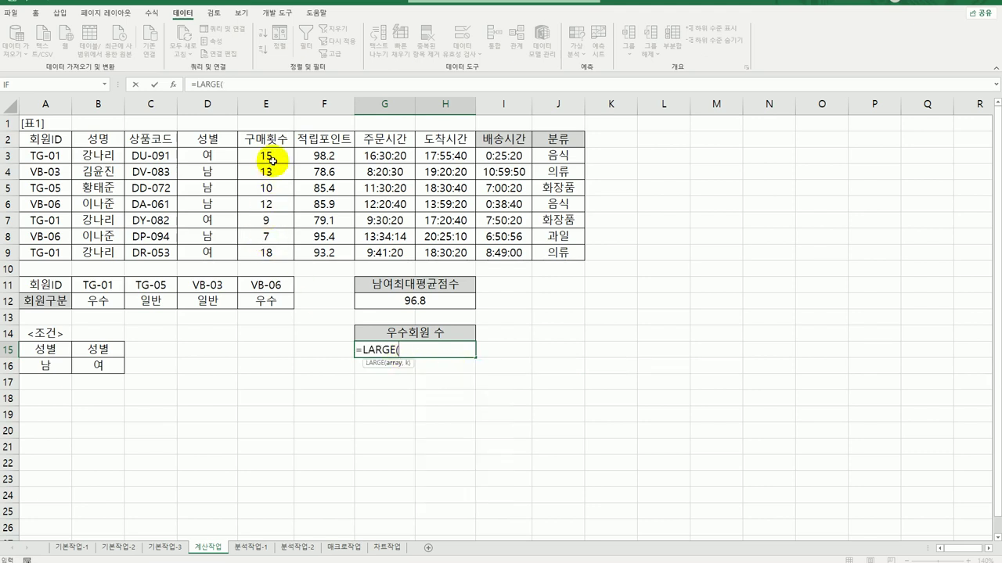
drag(269, 156, 268, 252)
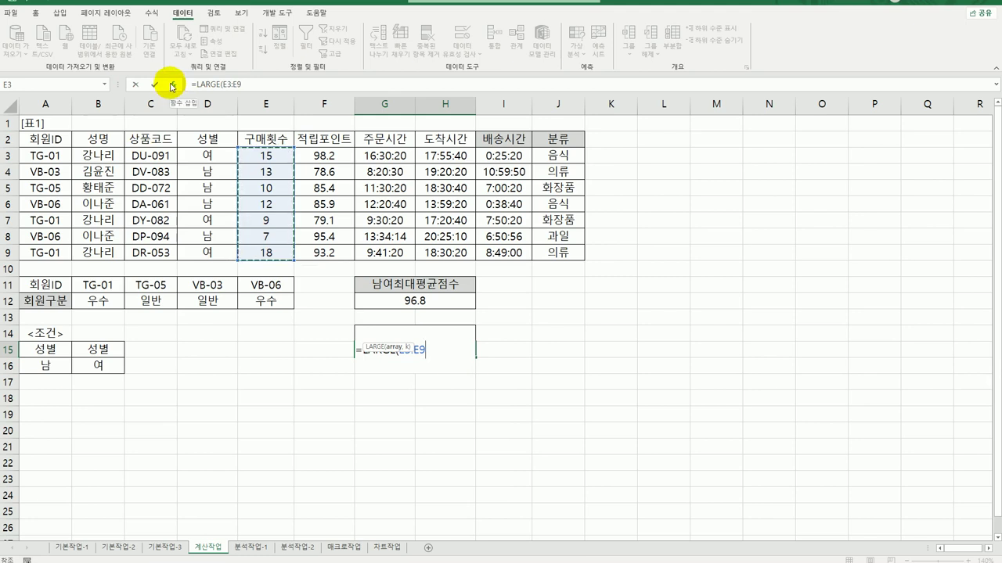
text(,3)
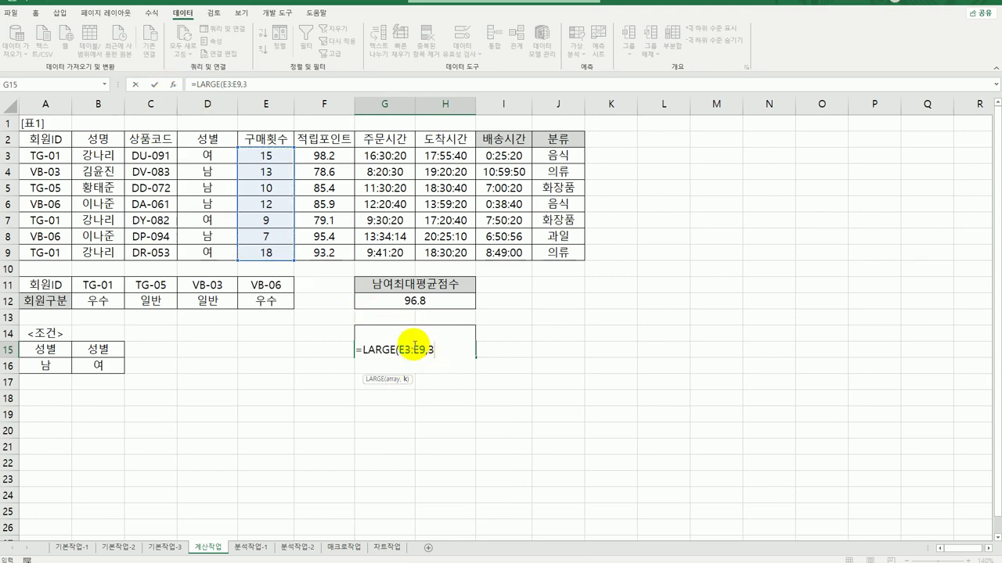
click(173, 84)
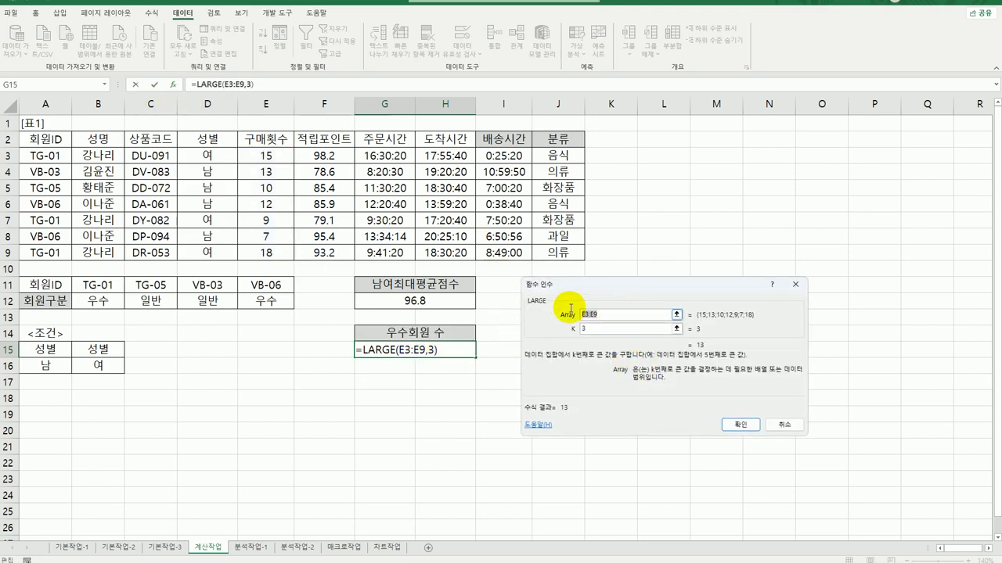
click(595, 329)
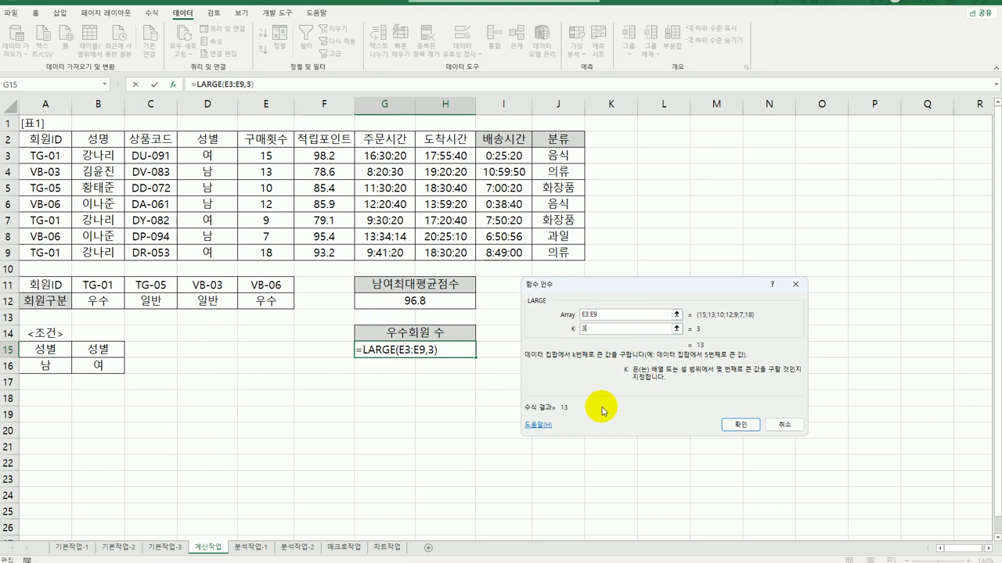
click(751, 426)
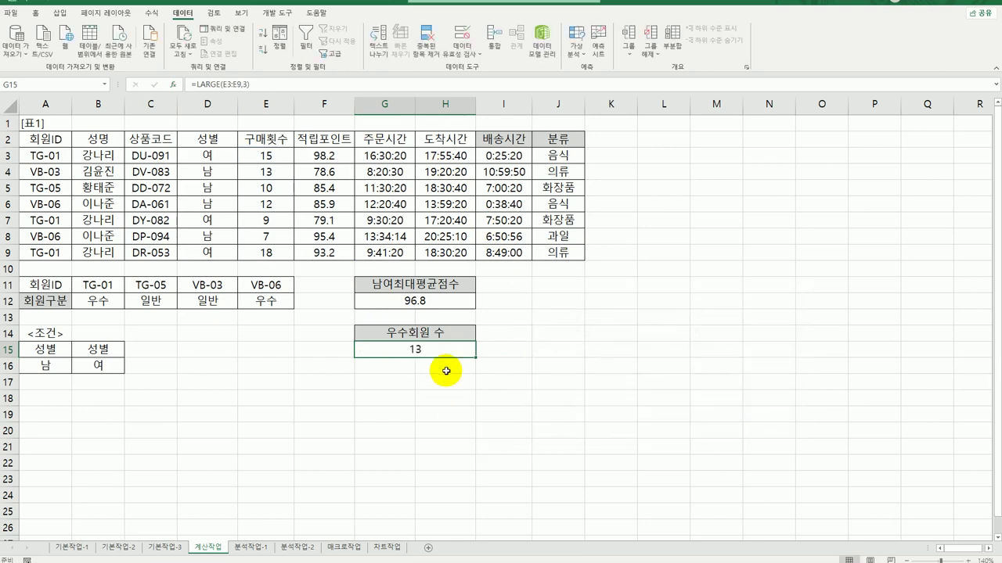
- Compare the 구매횟수 values in E3:E9 with the LARGE result in G15
drag(264, 155, 269, 258)
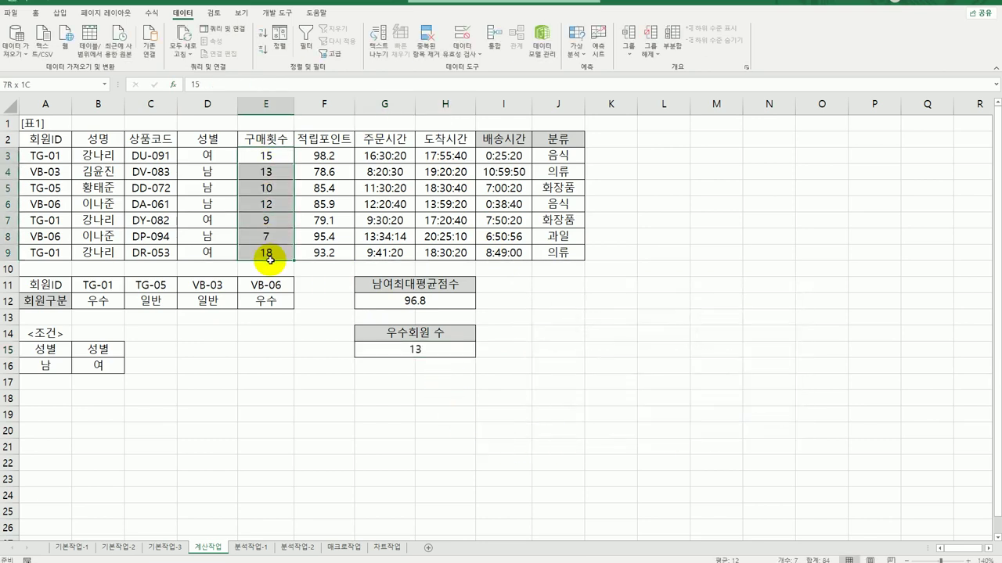
click(440, 348)
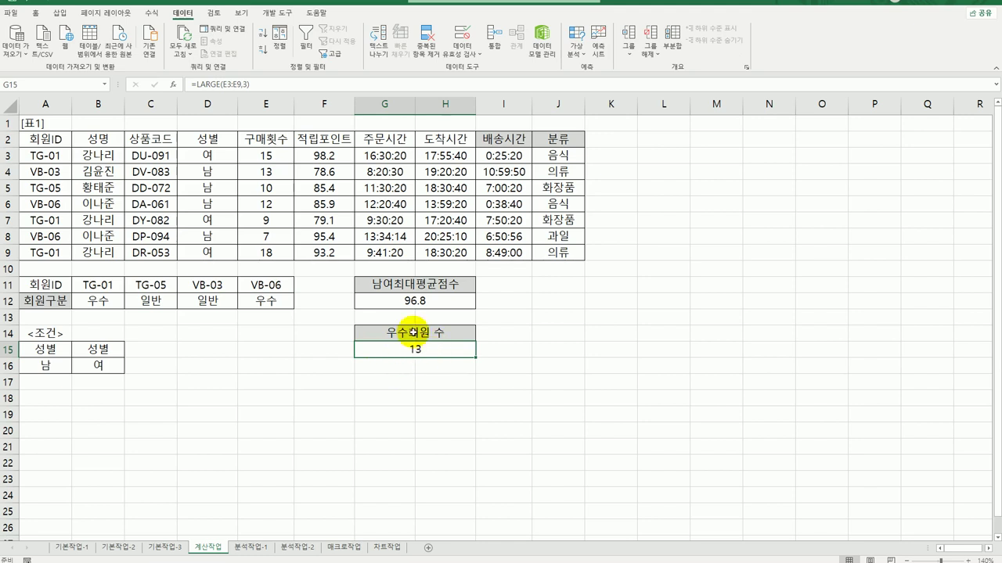
click(267, 156)
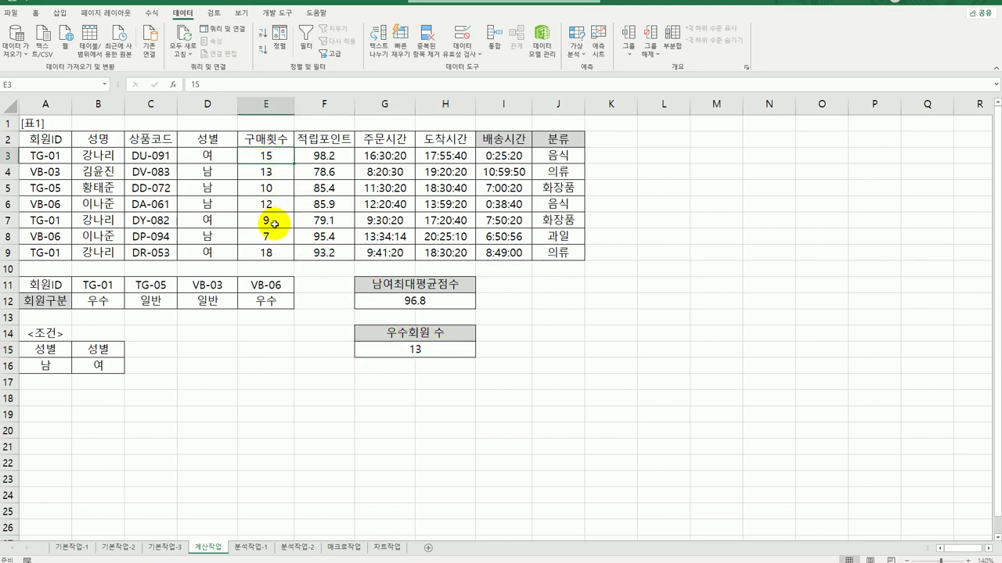
- Check the purchase counts in E4 and E9 and the 적립포인트 values in F3:F9 against the formula in G15
click(271, 254)
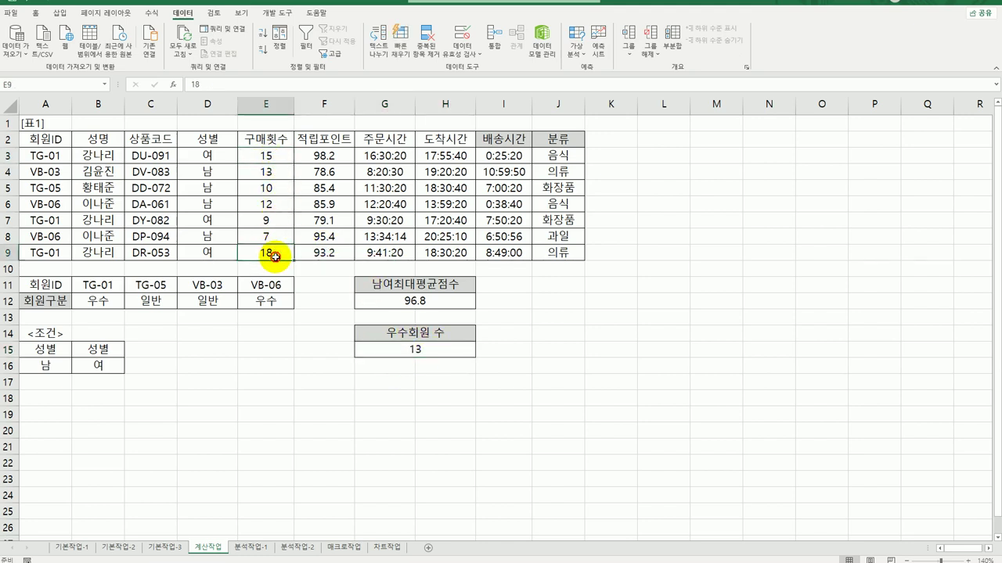
click(268, 172)
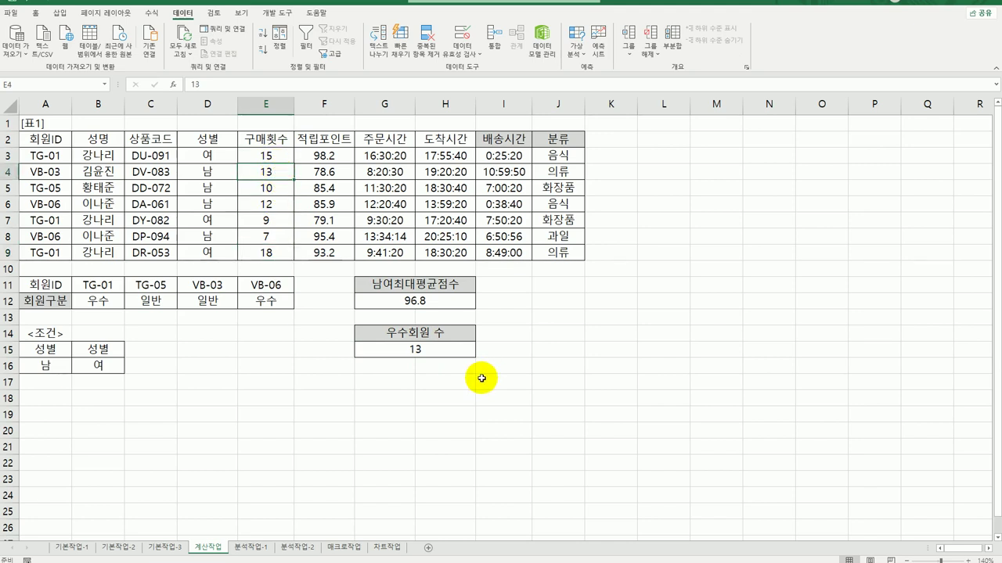
click(412, 349)
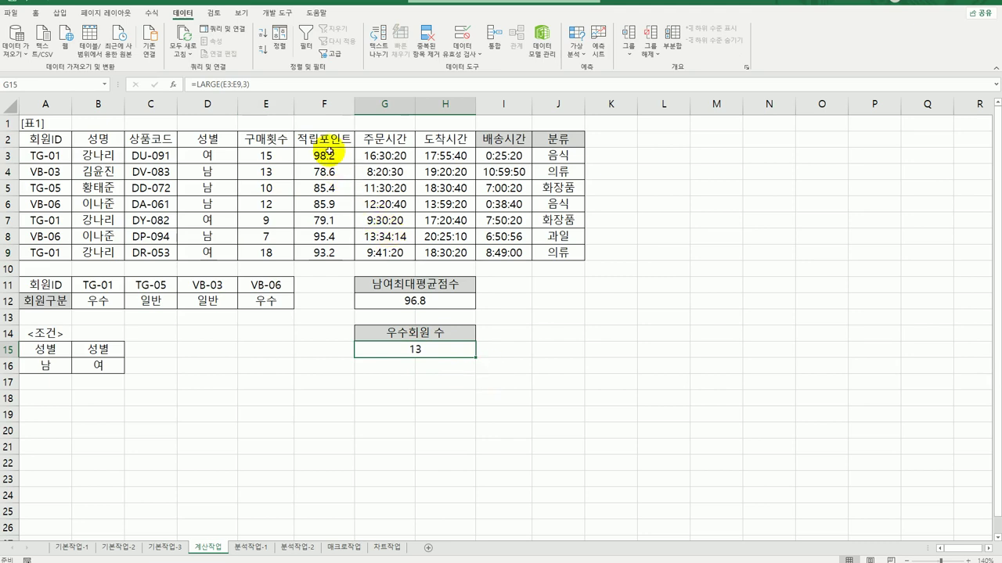
drag(328, 153, 333, 250)
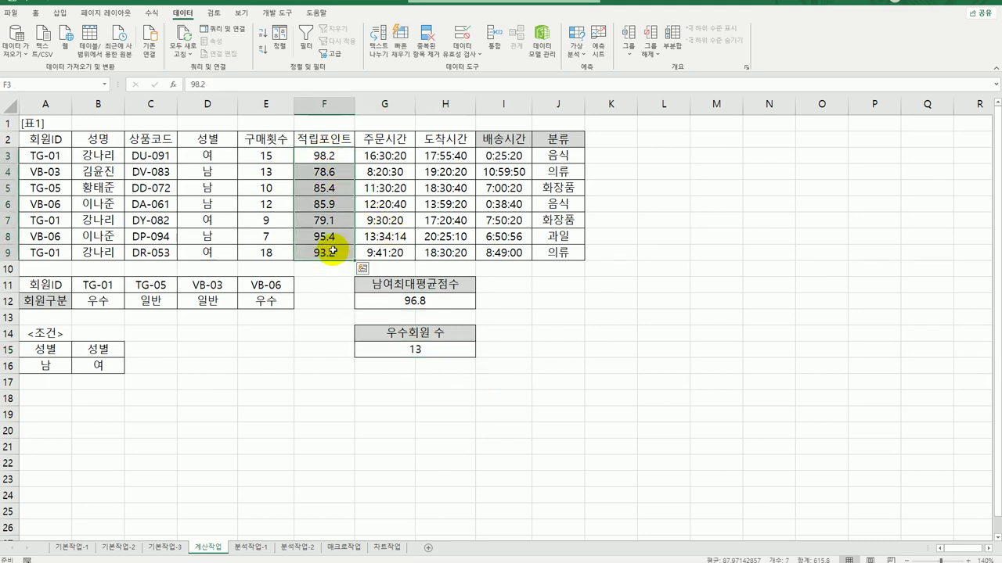
click(412, 352)
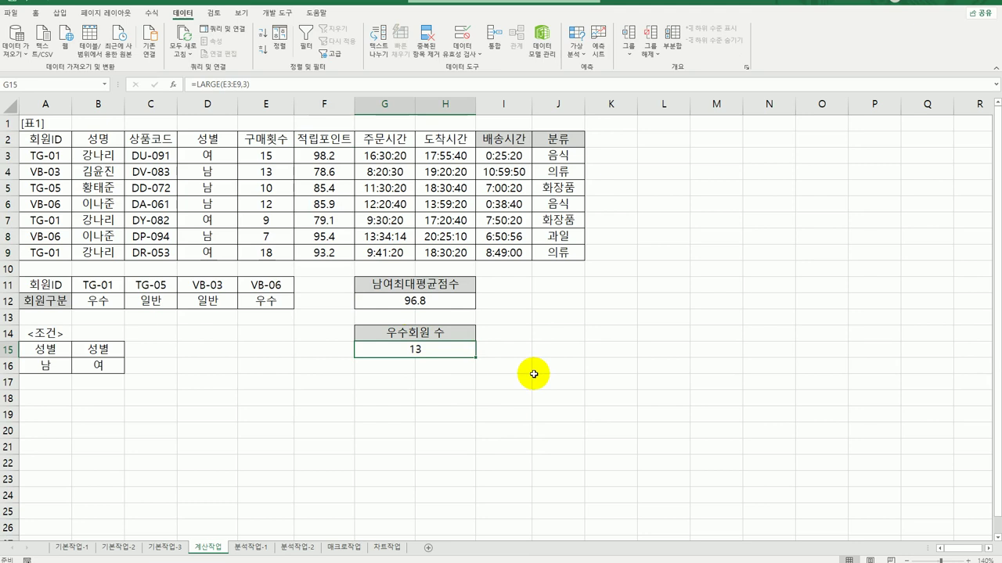
- Insert COUNTIFS in front of the LARGE(E3:E9,3) expression in G15 and open the COUNTIFS function arguments
double_click(414, 350)
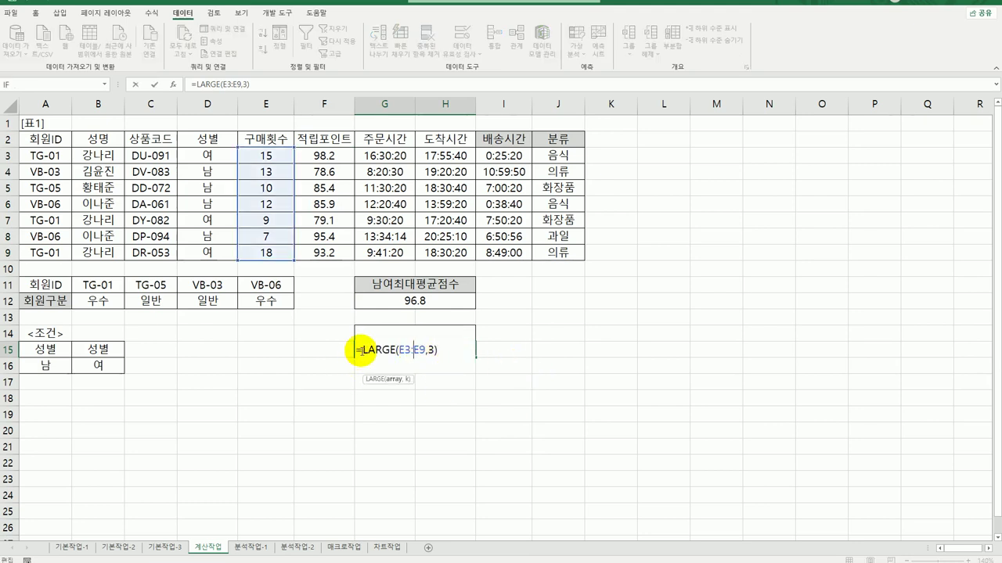
click(362, 350)
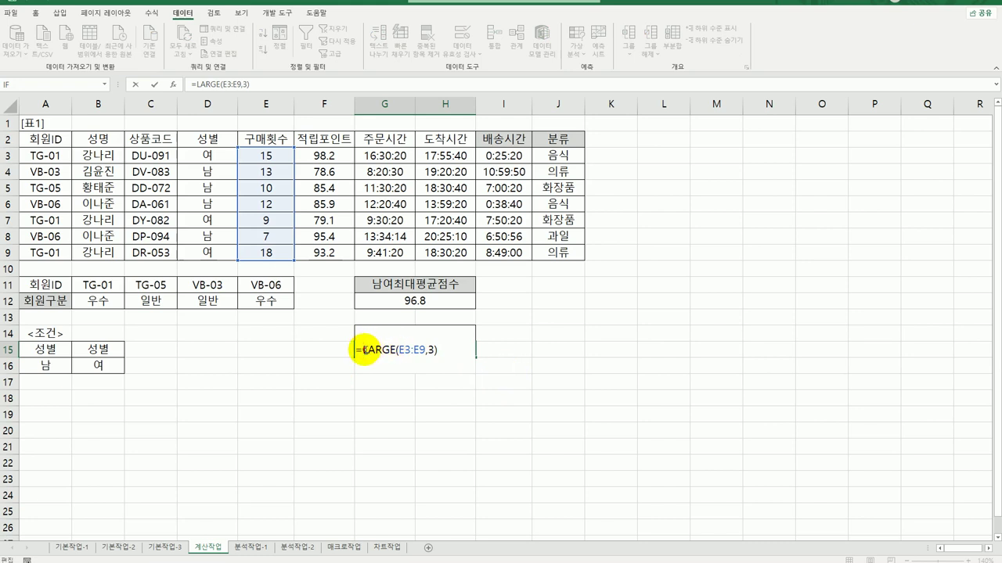
drag(362, 350, 447, 353)
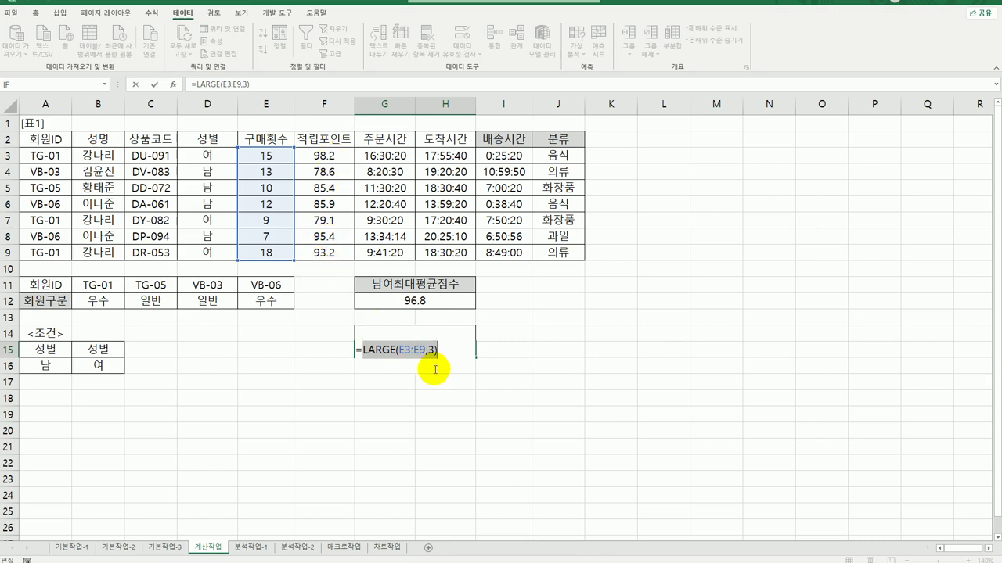
click(357, 349)
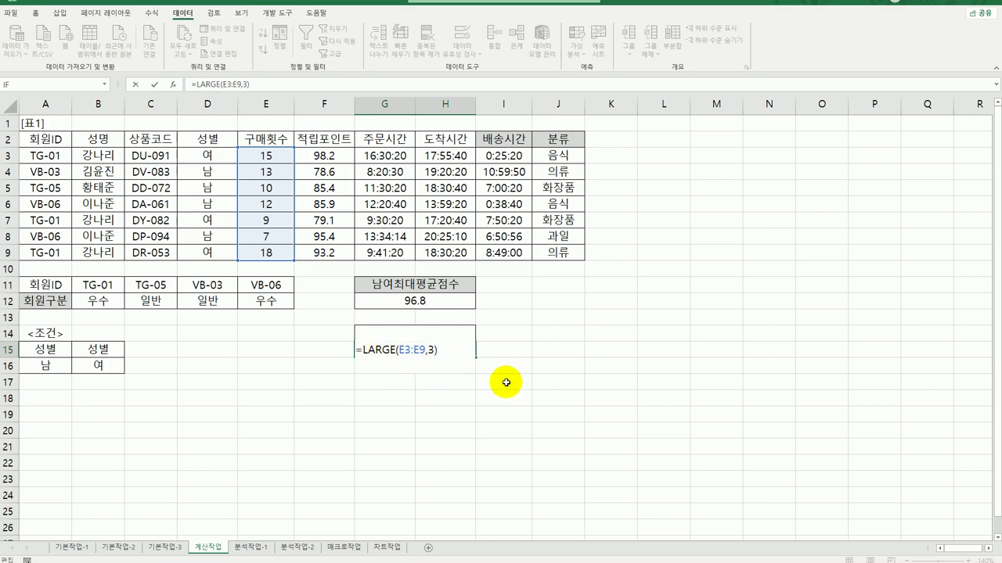
text(cou)
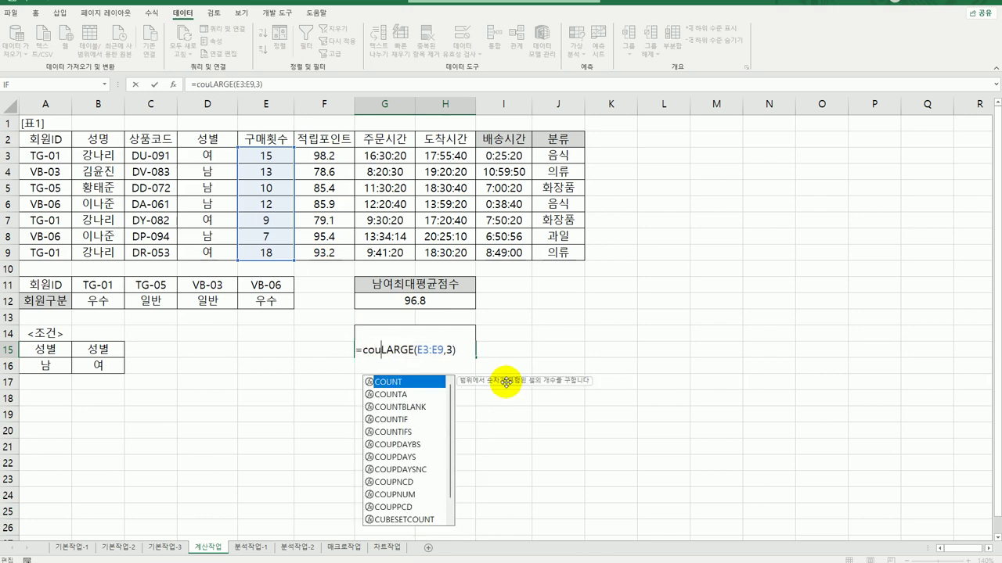
double_click(423, 432)
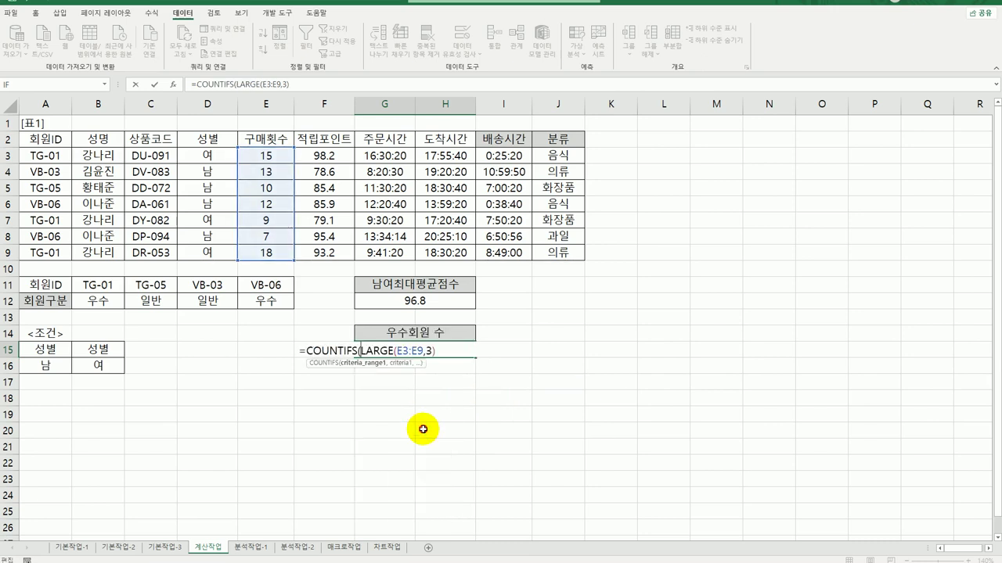
click(331, 350)
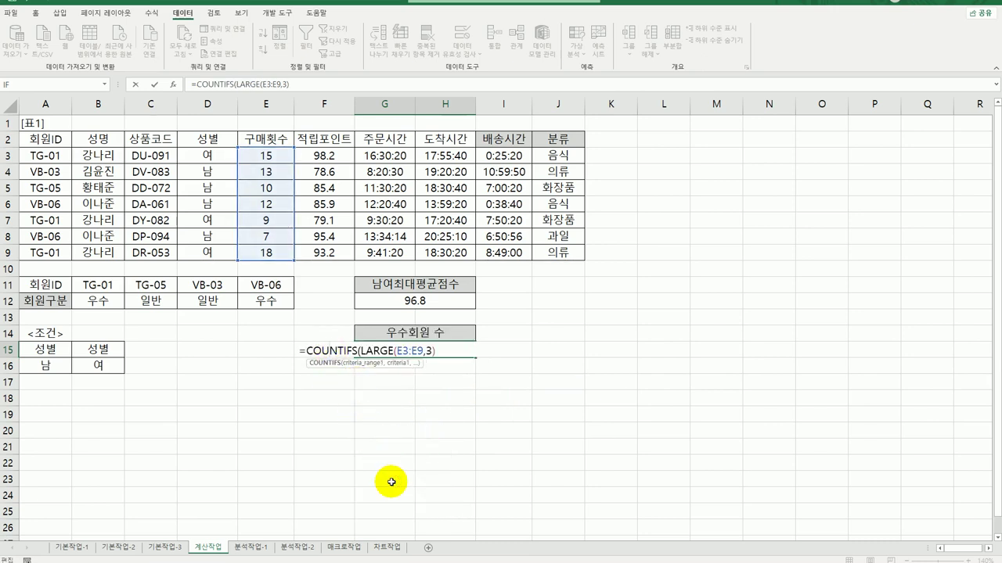
click(173, 85)
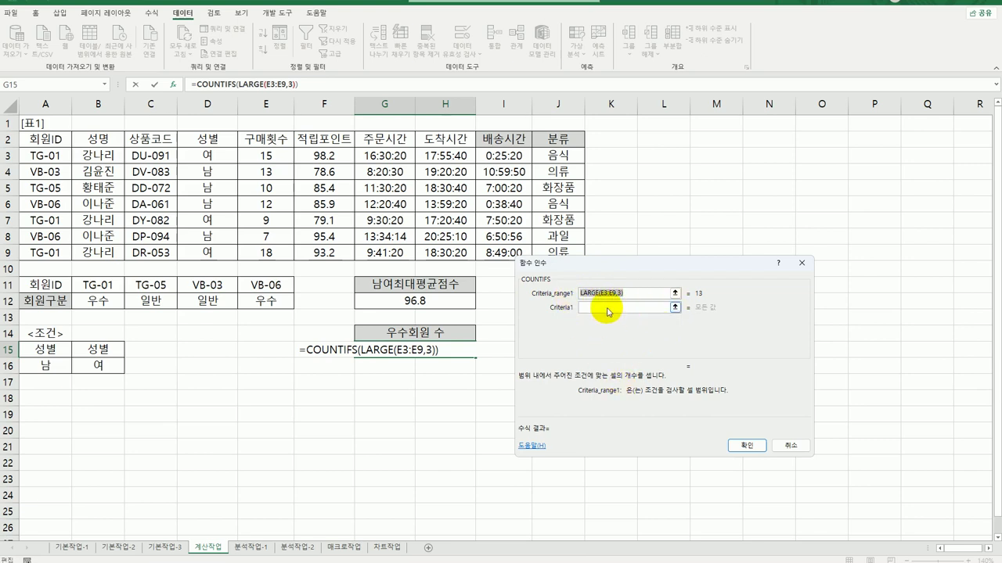
- Replace the COUNTIFS Criteria_range1 with E3:E9 and set Criteria1 to ">="&LARGE(E3:E9,3)
key(BackSpace)
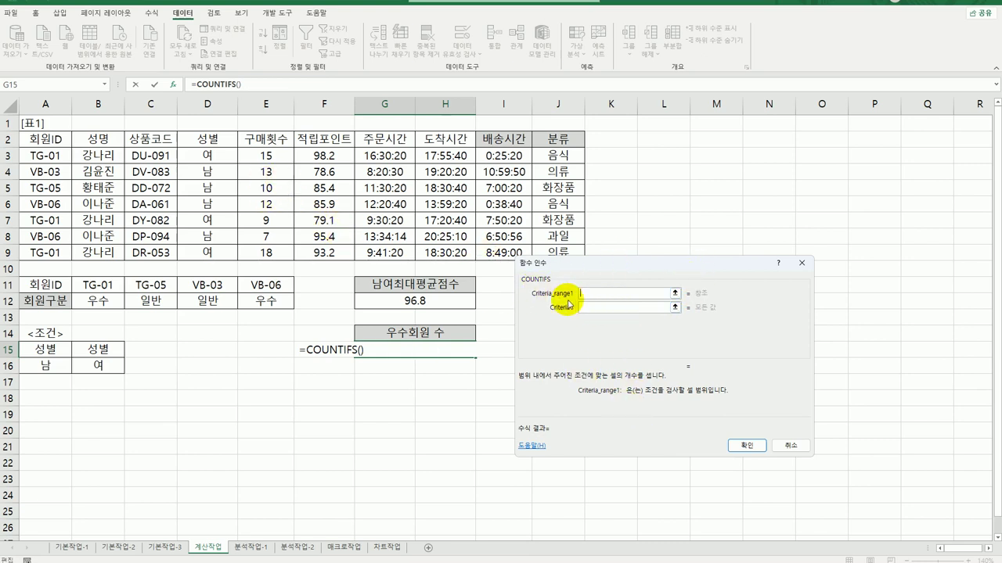
drag(267, 154, 268, 251)
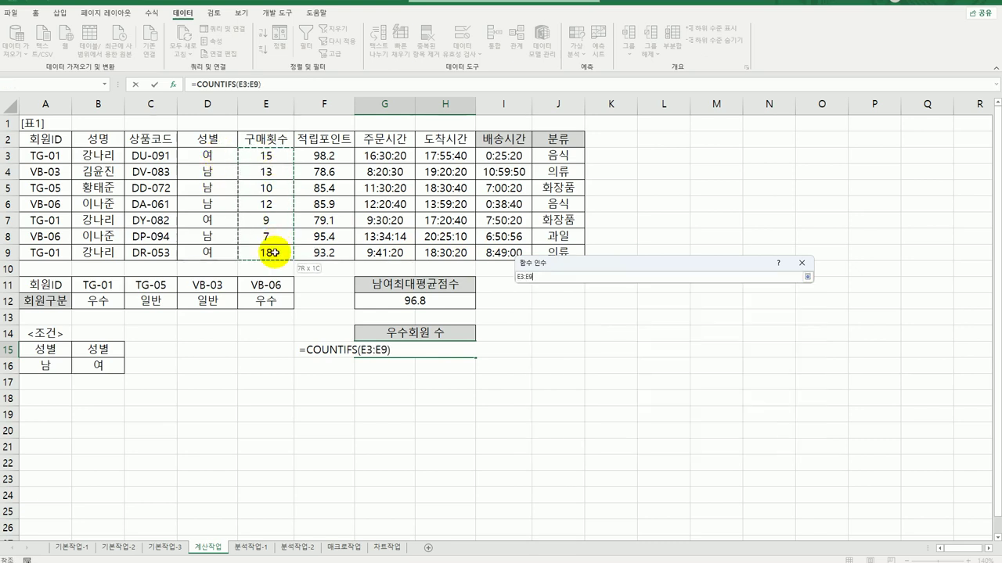
click(592, 308)
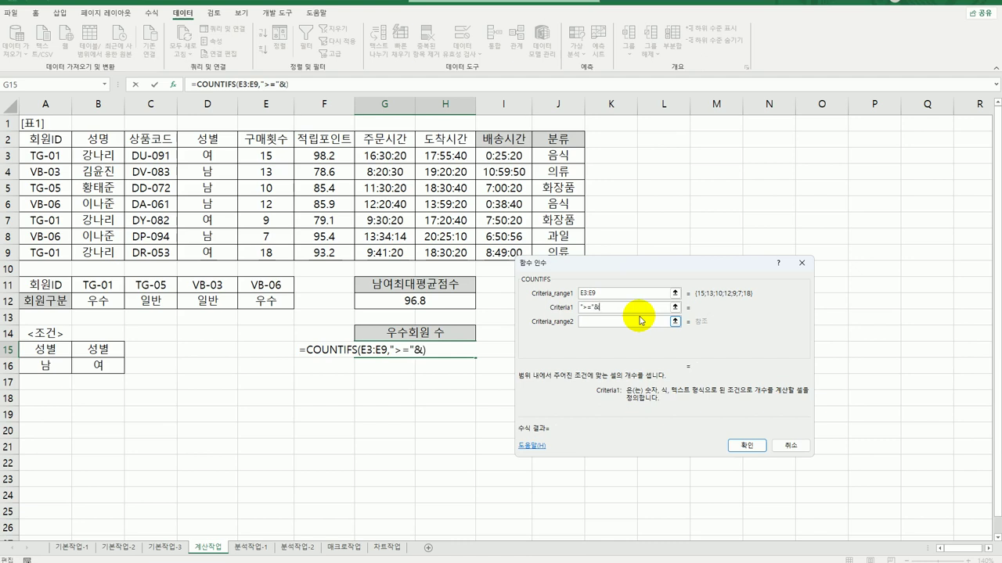
text(LARGE(E3:E9,3))
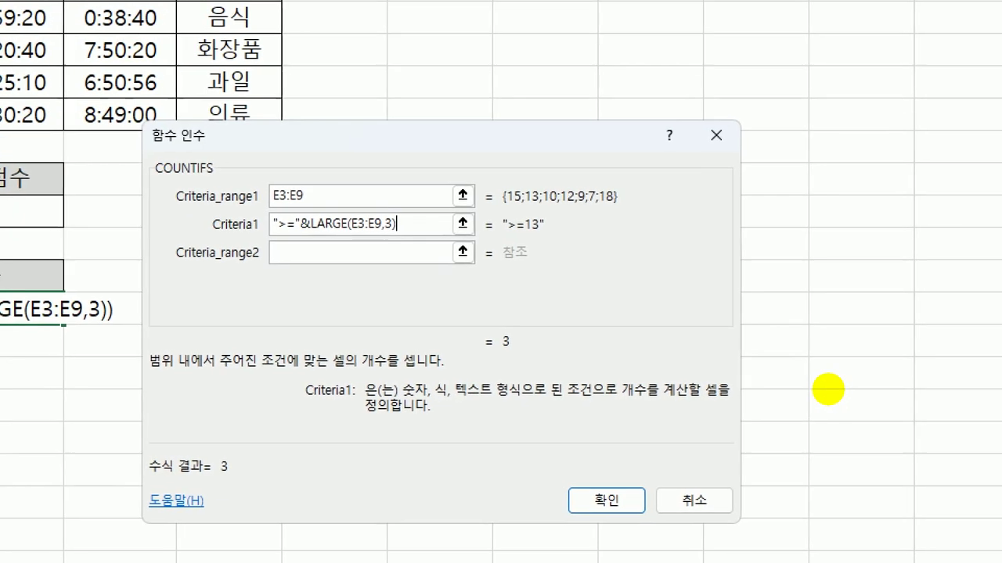
mouse_move(536, 365)
mouse_down()
mouse_move(477, 348)
mouse_move(487, 362)
mouse_up()
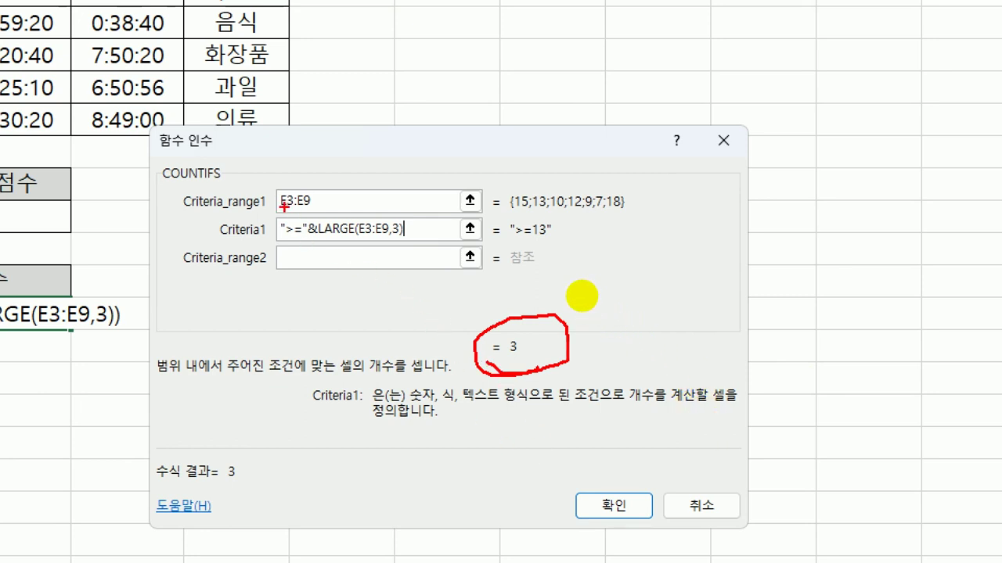
mouse_move(279, 210)
mouse_down()
mouse_move(333, 205)
mouse_move(262, 180)
mouse_move(270, 213)
mouse_up()
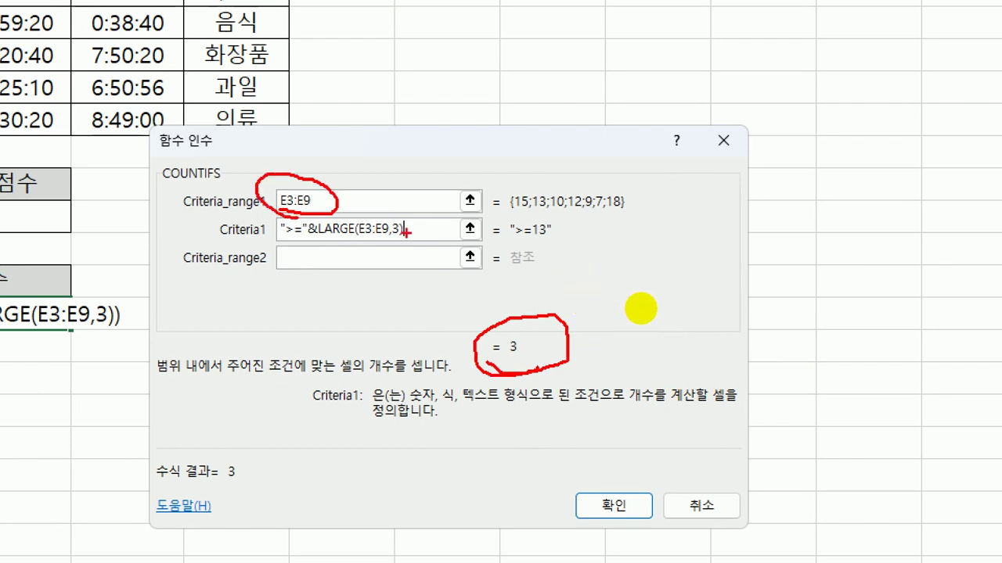
mouse_move(417, 242)
mouse_down()
mouse_move(311, 238)
mouse_move(407, 210)
mouse_move(412, 247)
mouse_up()
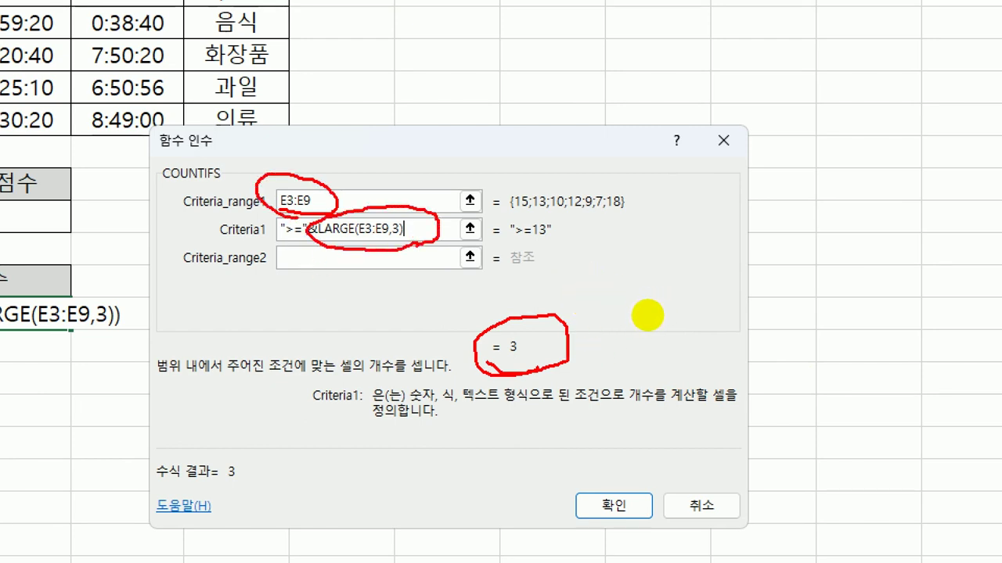
drag(275, 238, 286, 240)
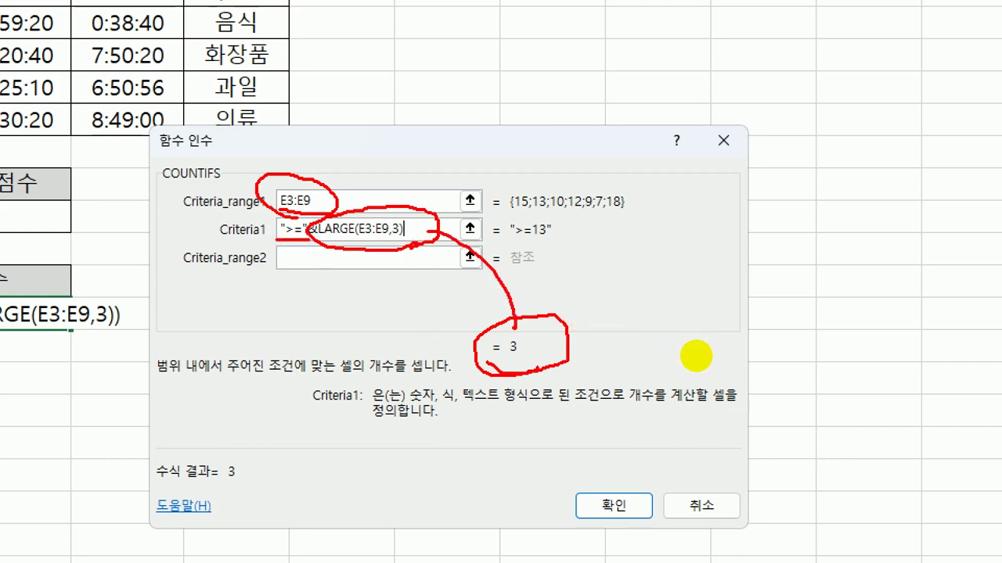
drag(434, 232, 514, 322)
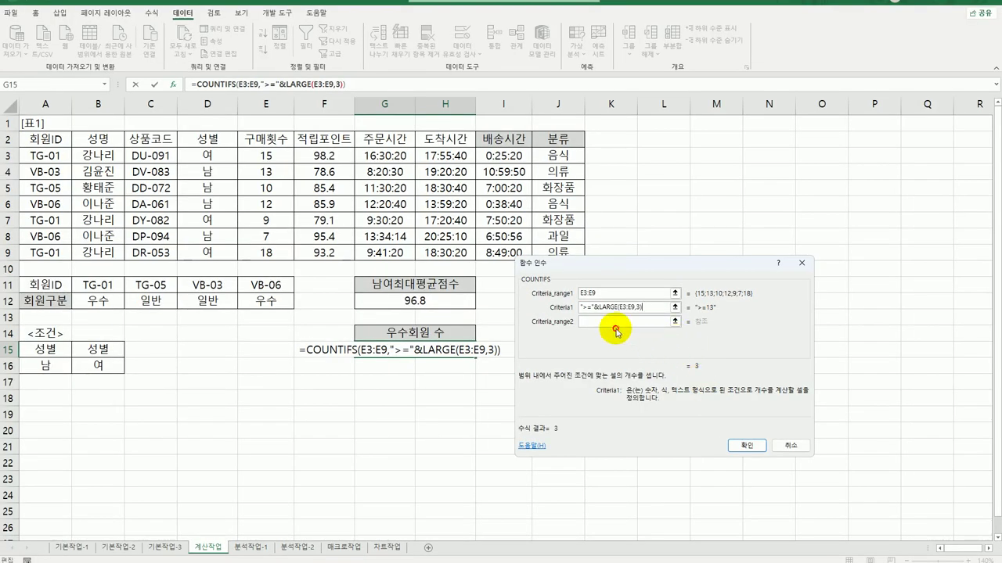
- Set Criteria_range2 to F3:F9 and copy the Criteria1 expression into Criteria2
click(606, 320)
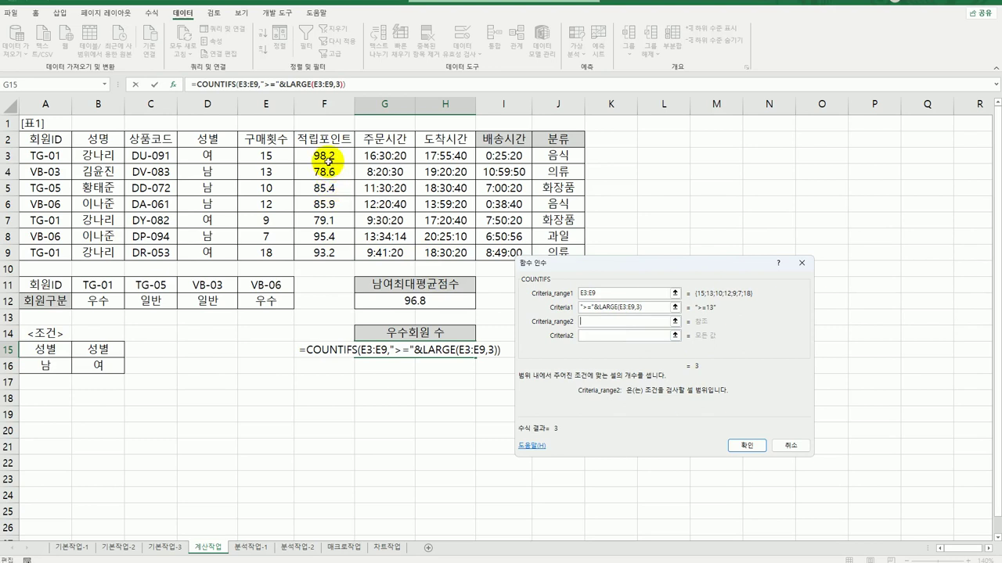
drag(331, 155, 336, 253)
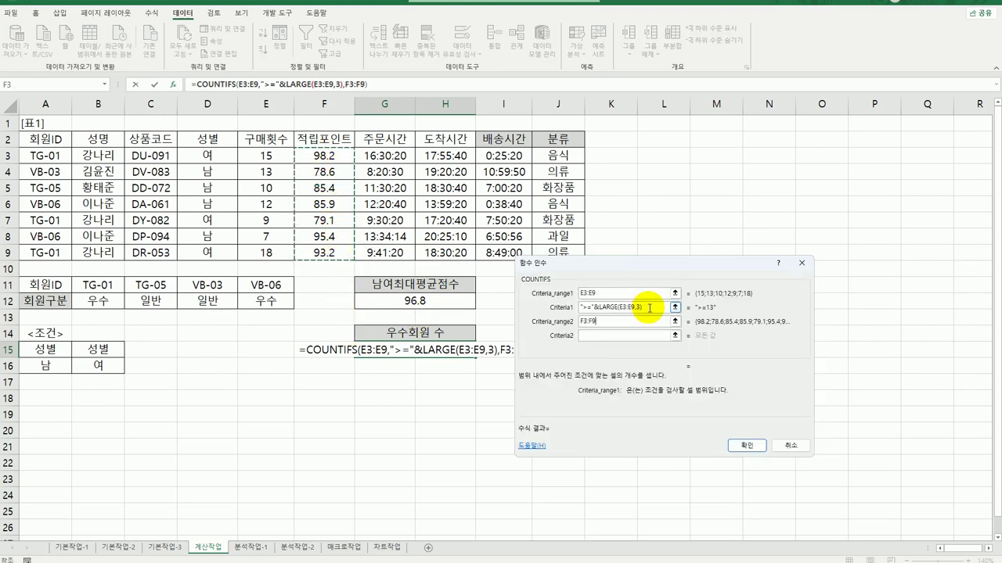
drag(647, 308, 549, 313)
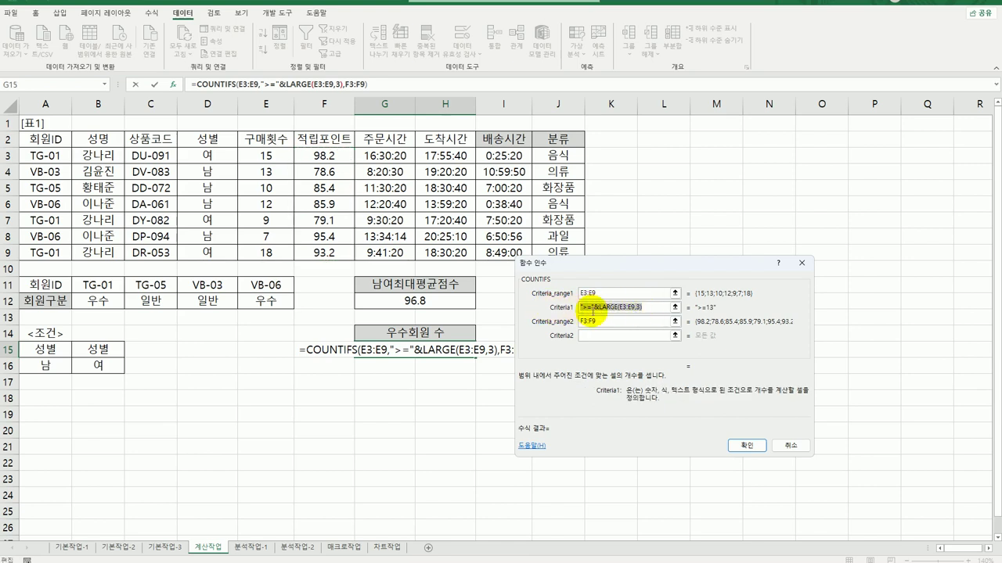
key(ctrl+c)
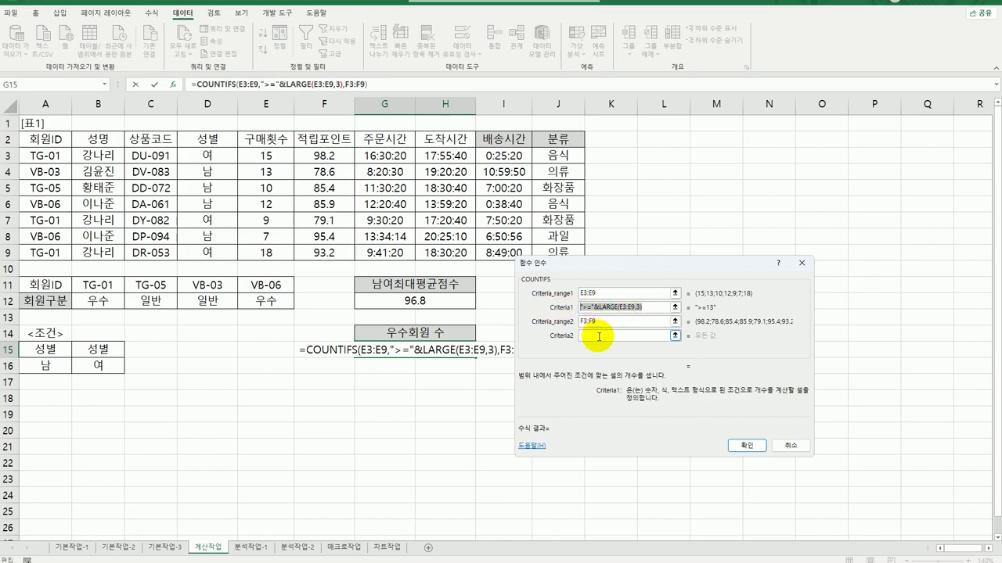
click(603, 335)
key(ctrl+v)
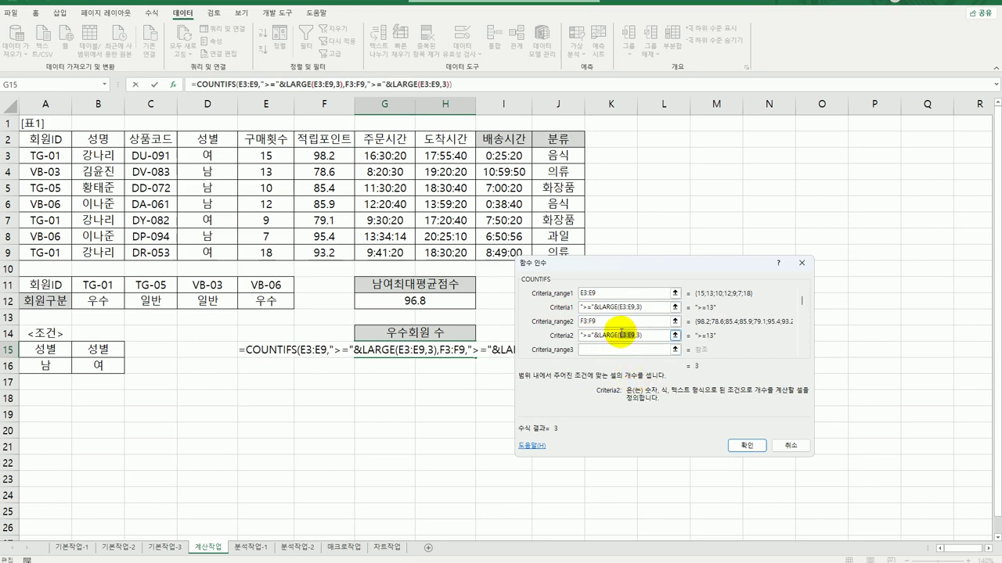
- Change the range inside the LARGE function of Criteria2 to F3:F9
click(321, 148)
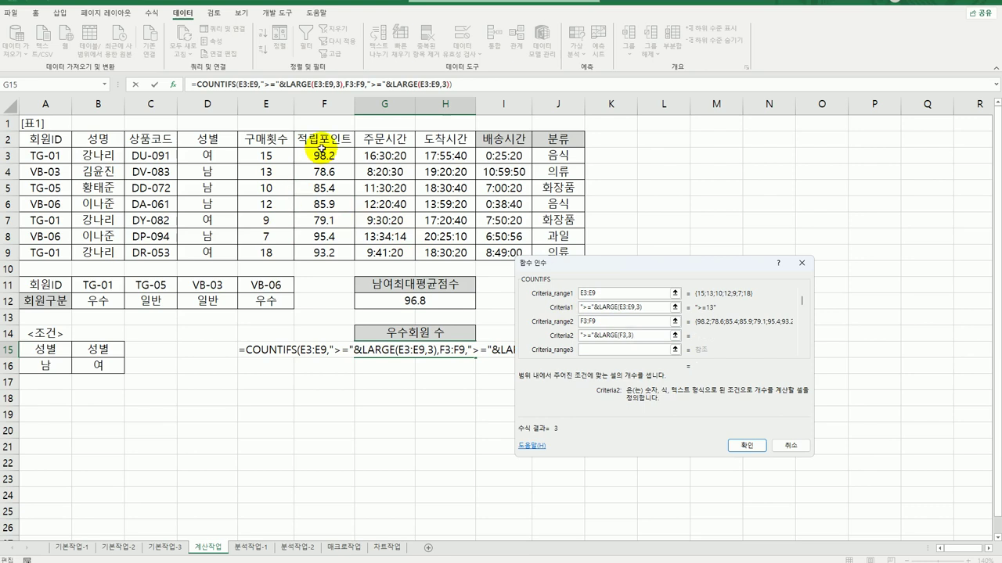
drag(320, 149, 327, 255)
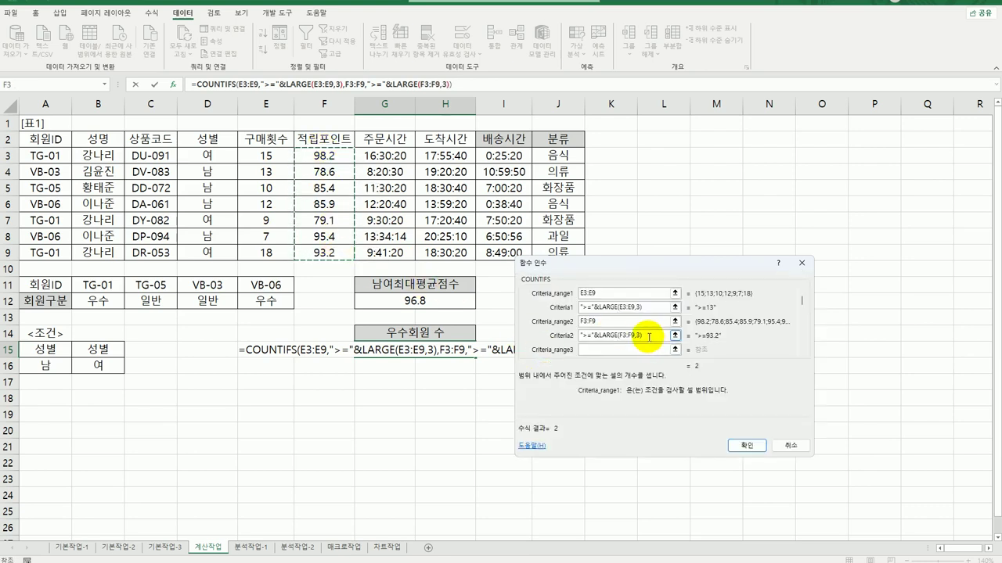
click(649, 337)
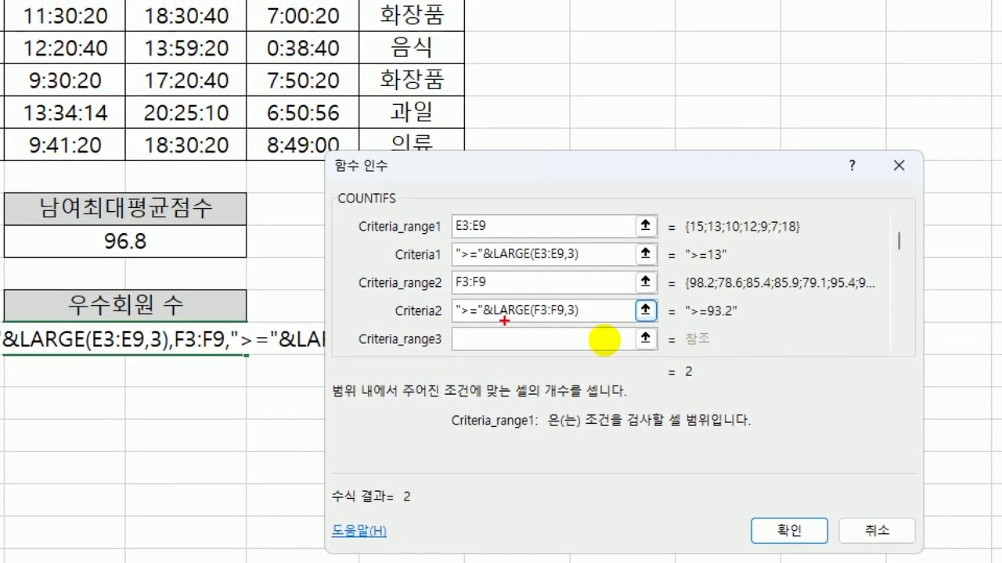
drag(498, 266, 569, 270)
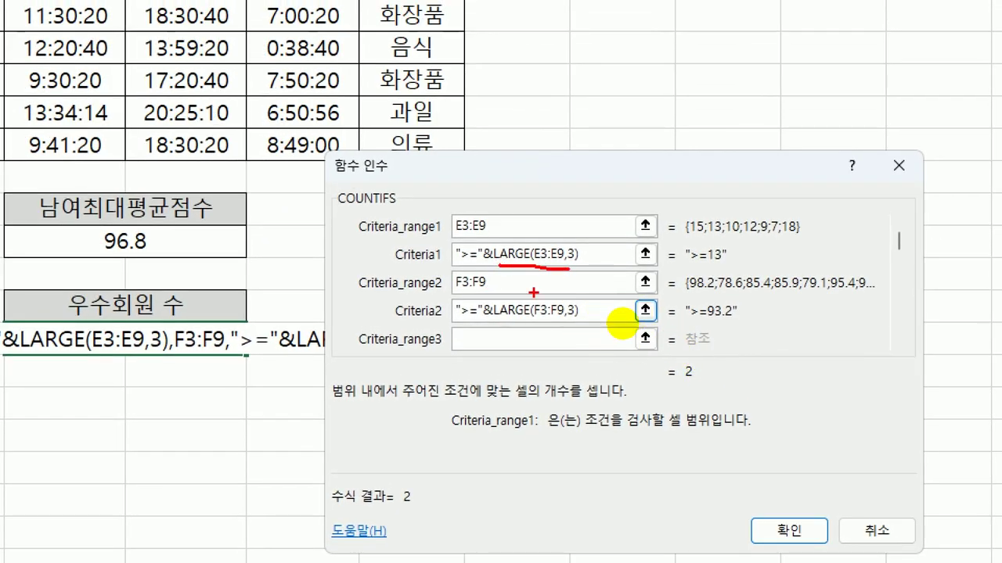
drag(487, 321, 565, 318)
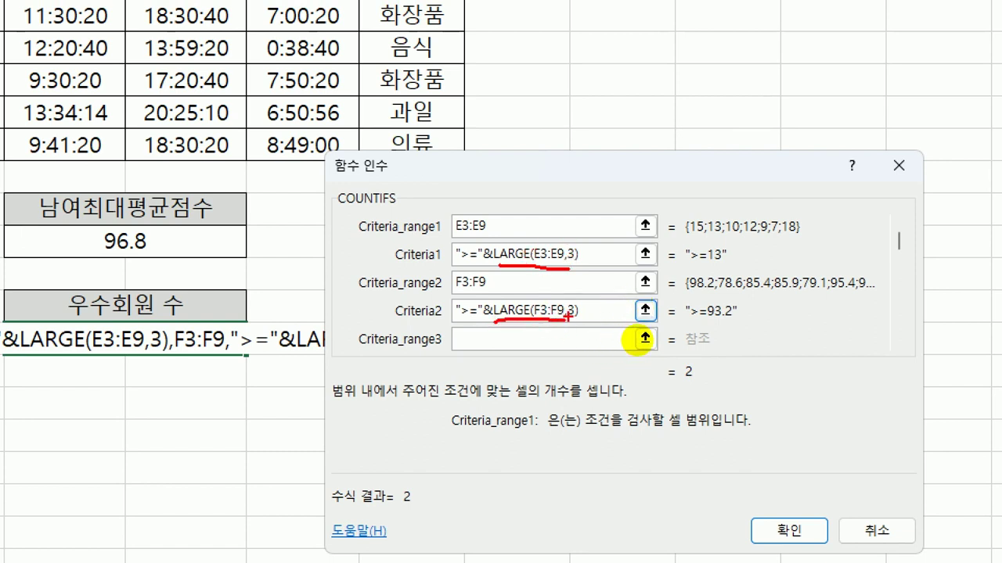
drag(546, 233, 565, 232)
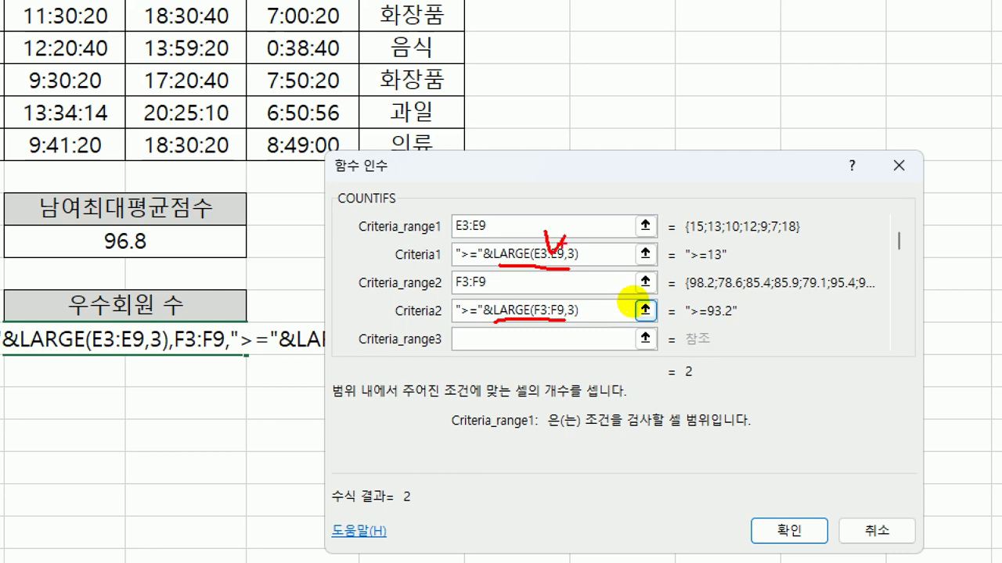
drag(545, 291, 572, 288)
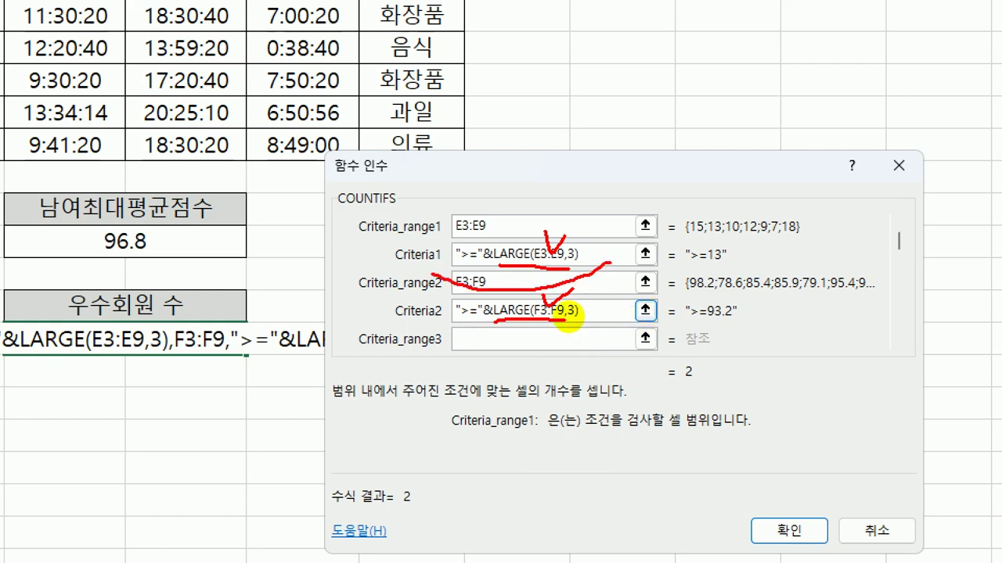
drag(610, 262, 608, 188)
mouse_move(644, 308)
mouse_down()
mouse_move(644, 340)
mouse_move(577, 340)
mouse_move(608, 313)
mouse_move(632, 339)
mouse_up()
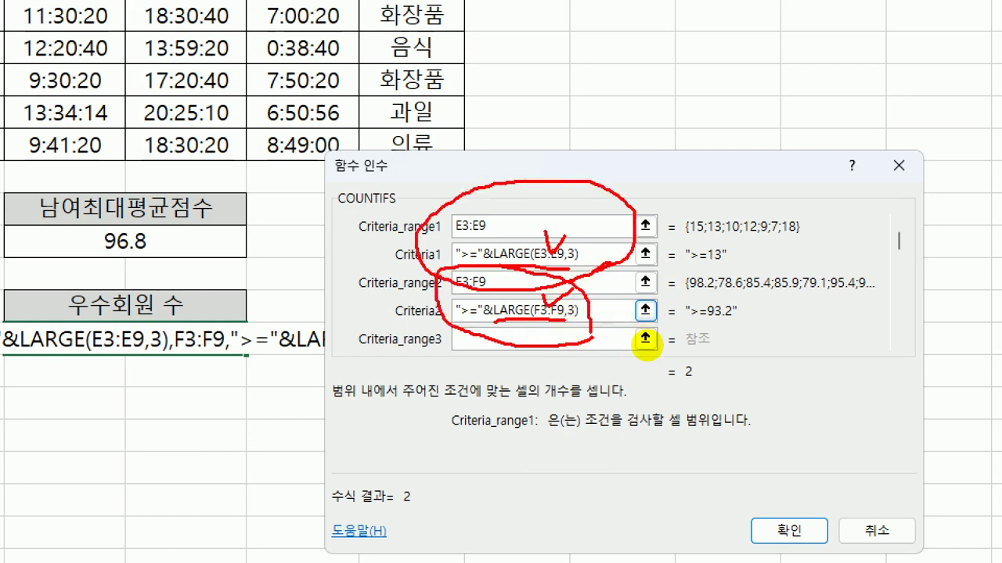
- Confirm the COUNTIFS function arguments to enter the finished formula in G15
click(714, 387)
mouse_move(706, 377)
mouse_down()
mouse_move(689, 352)
mouse_move(707, 365)
mouse_up()
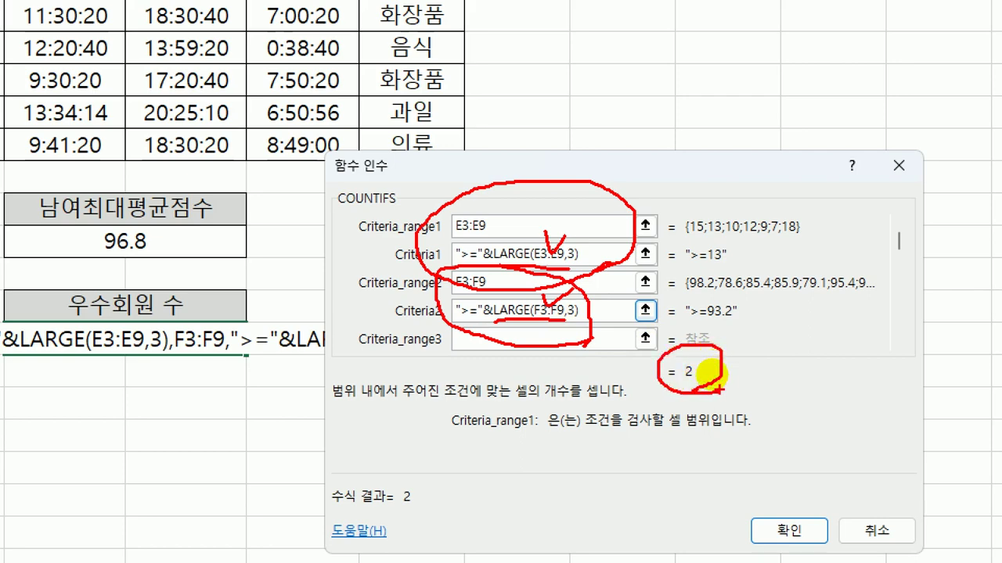
key(Escape)
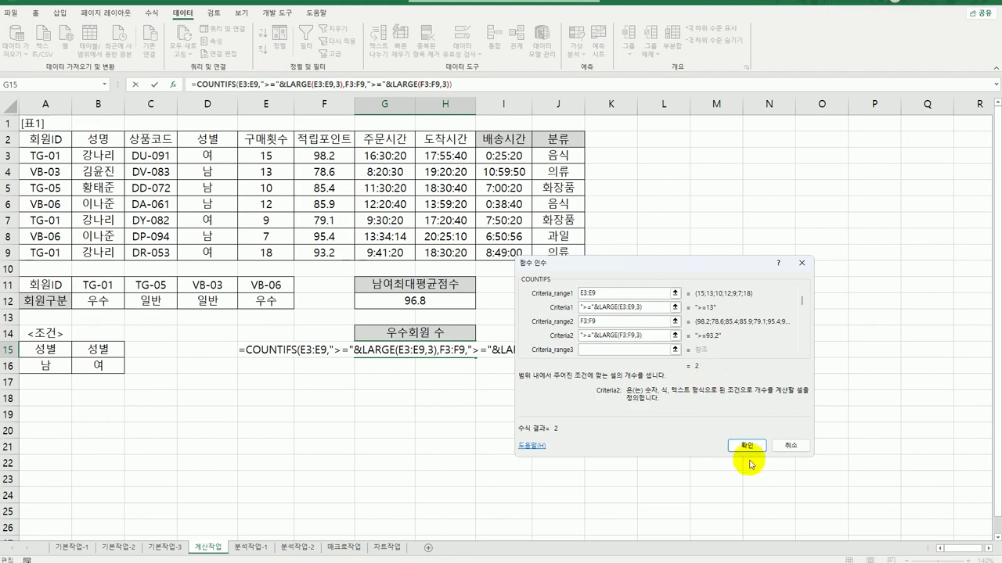
click(747, 445)
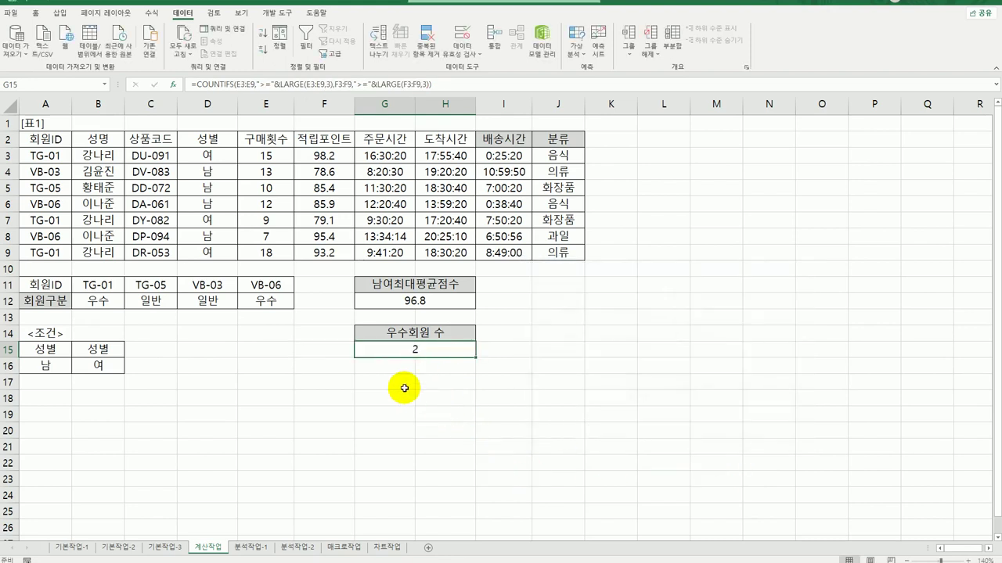
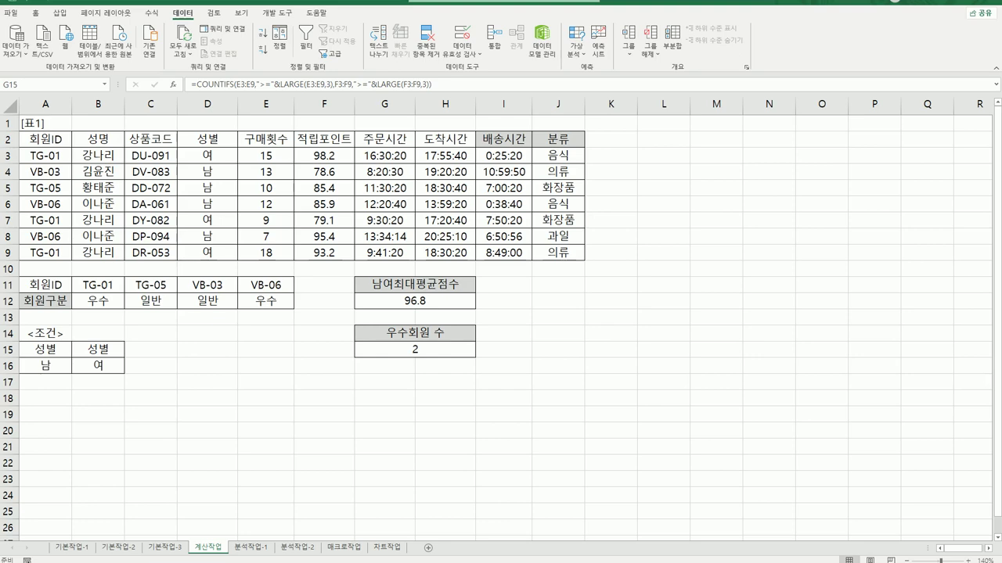
- On the 분석작업-1 sheet, create a pivot table from A3:F19 and place it in the existing worksheet at A24
click(251, 546)
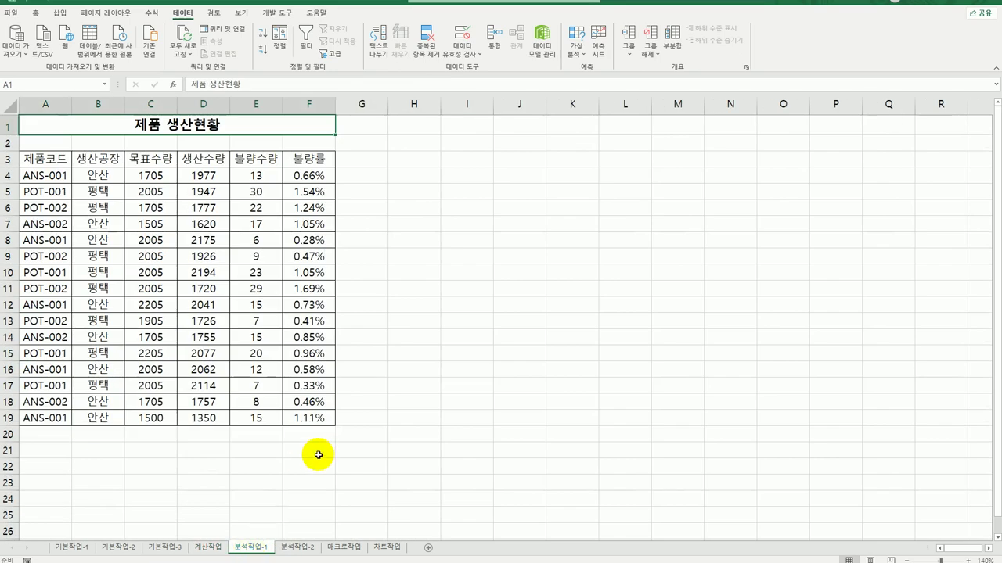
click(149, 178)
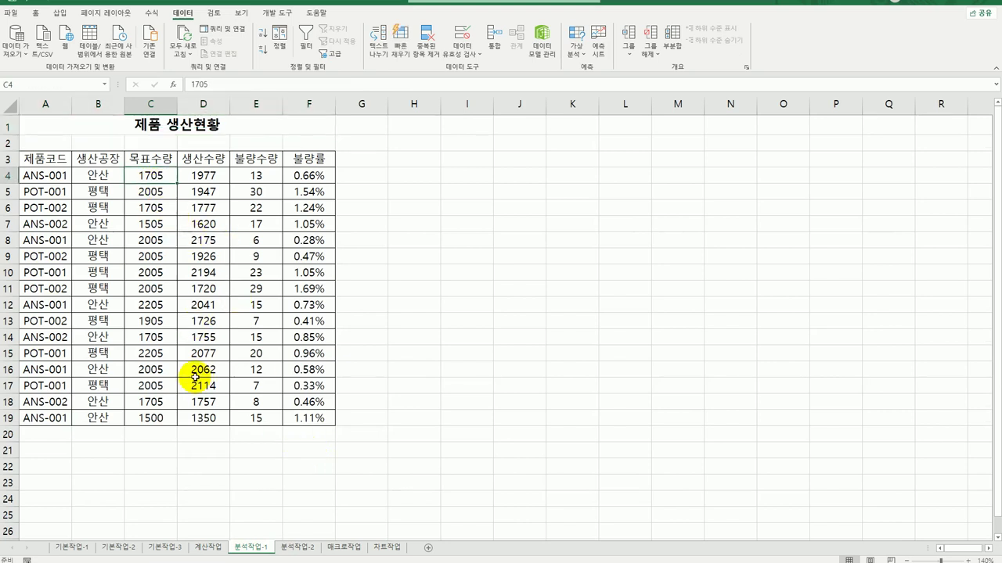
click(63, 14)
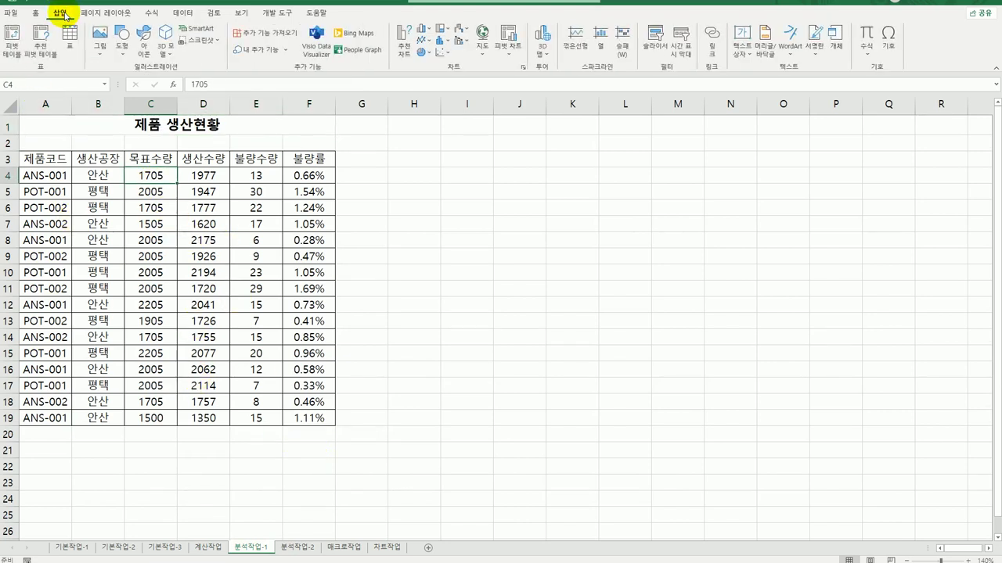
click(14, 40)
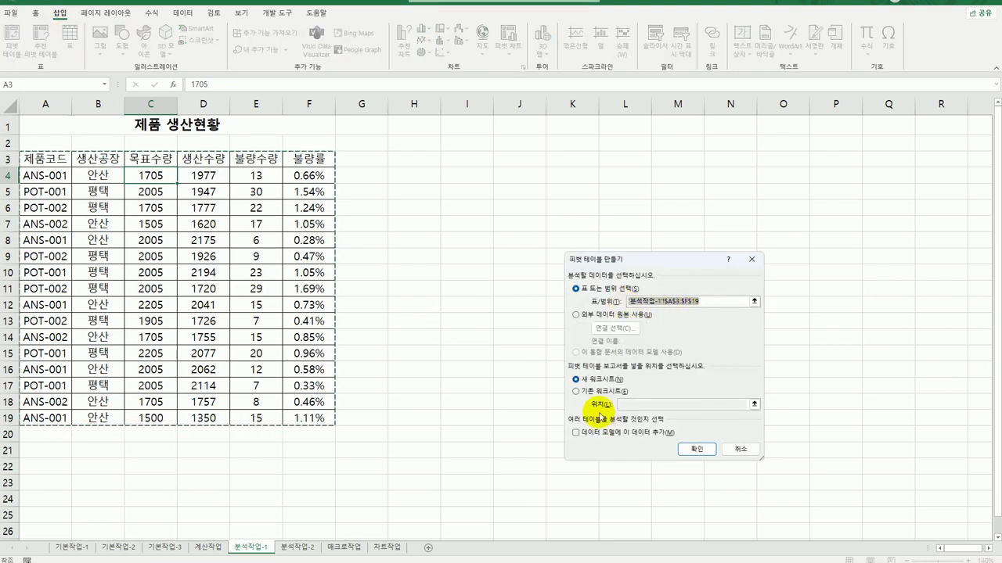
click(588, 391)
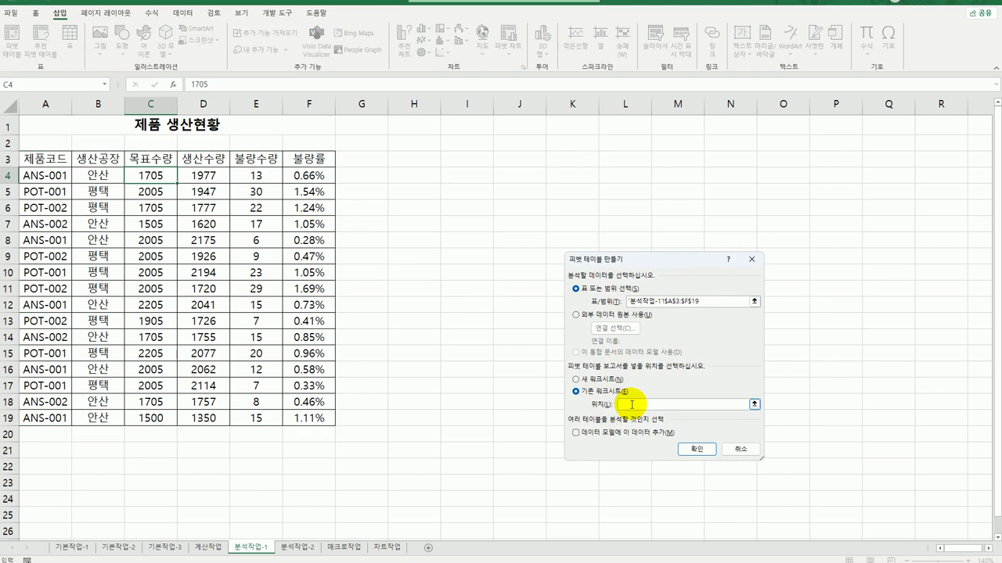
click(55, 500)
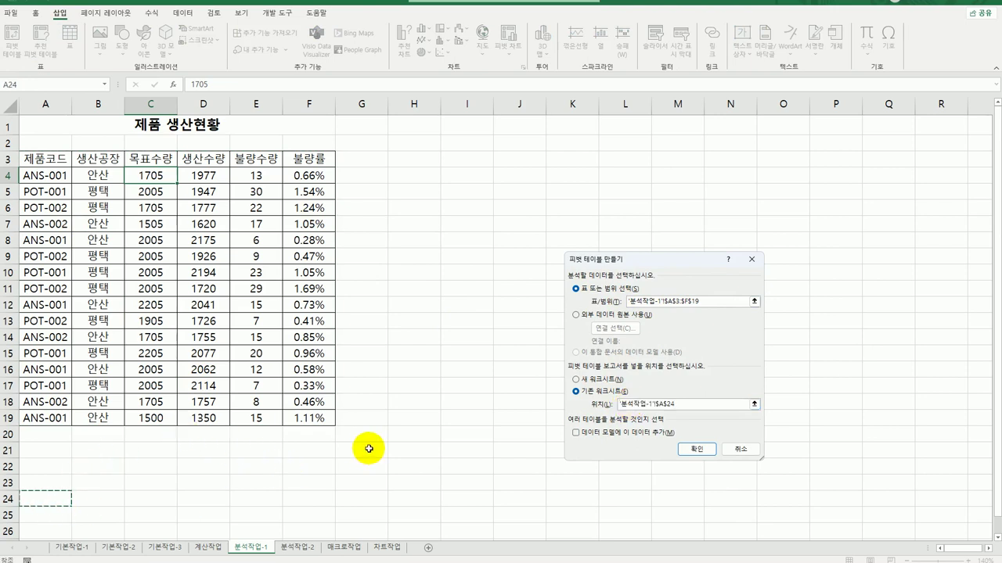
scroll(369, 448, down, 5)
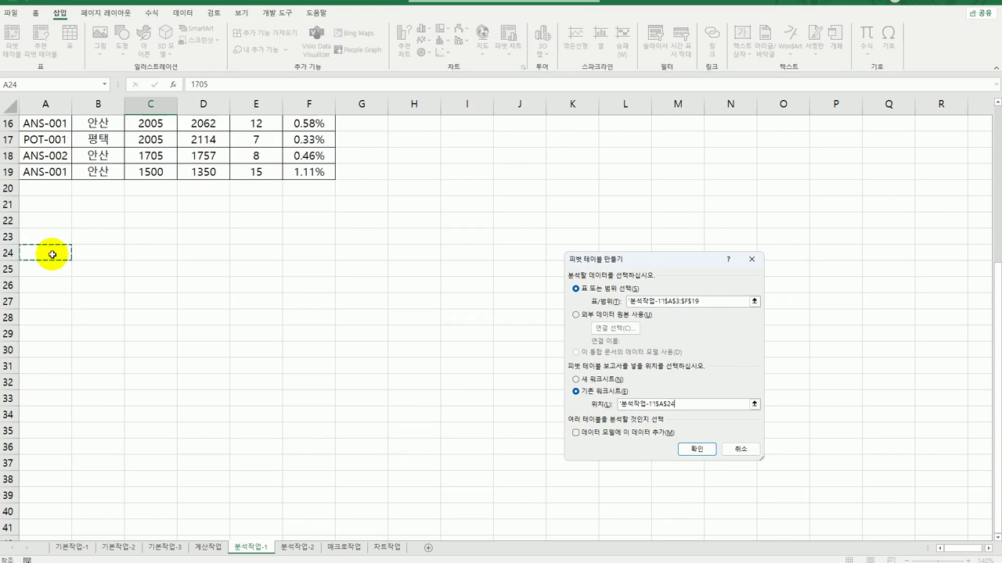
click(695, 449)
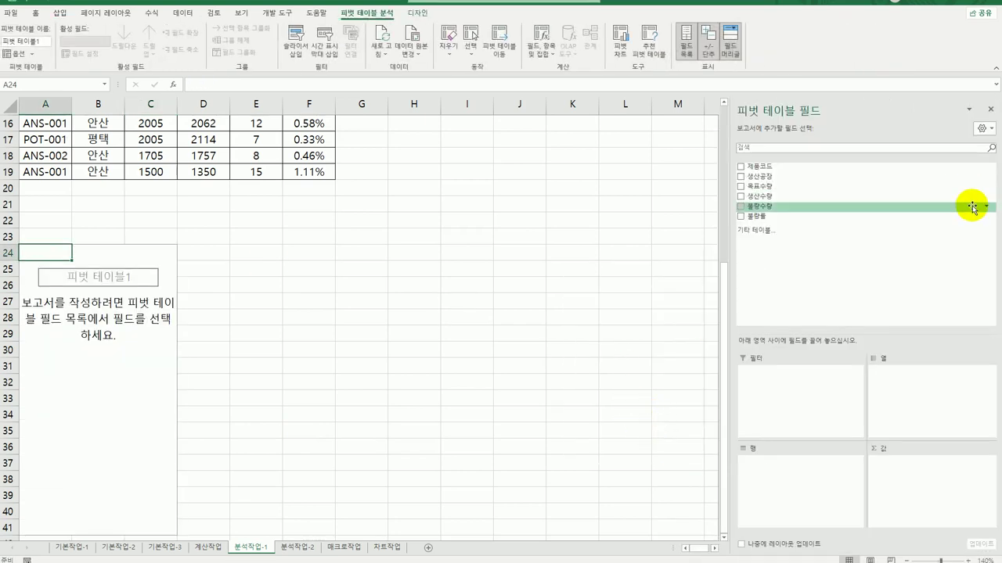
- Place 제품코드 in the pivot table's filters, 생산공장 in rows, and 불량수량, 목표수량 and 생산수량 in values
drag(788, 169, 792, 398)
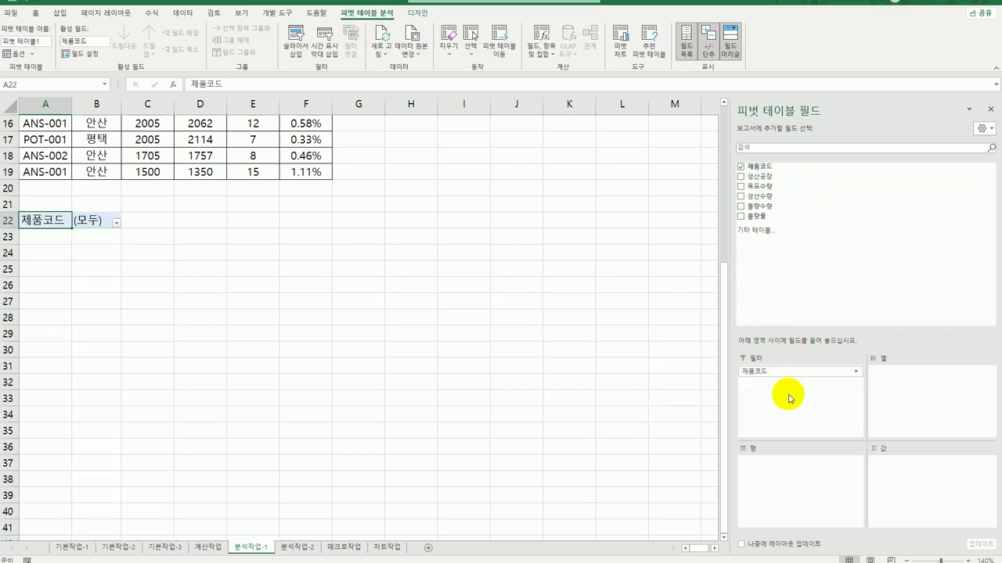
drag(781, 177, 779, 489)
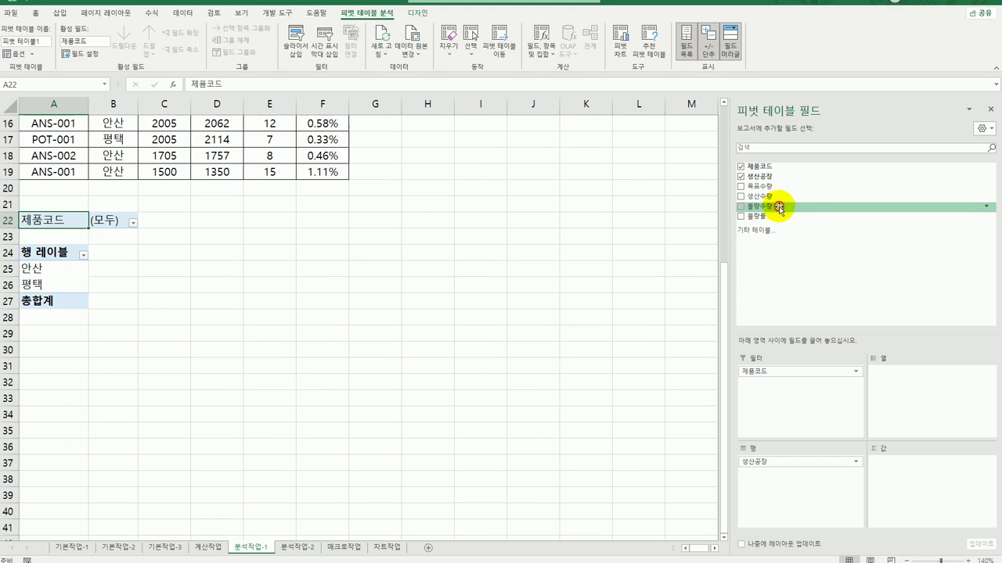
drag(779, 208, 949, 479)
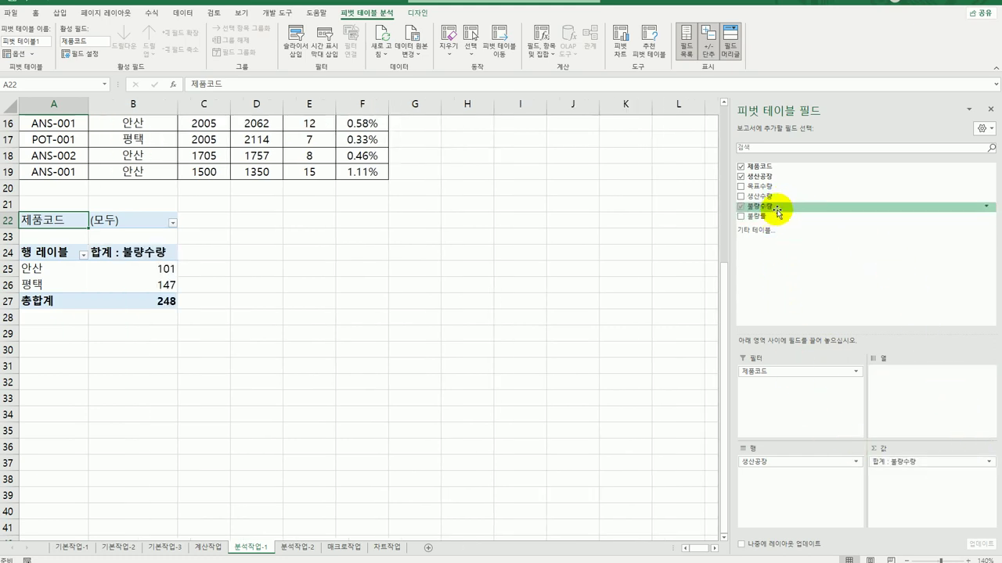
drag(774, 186, 901, 498)
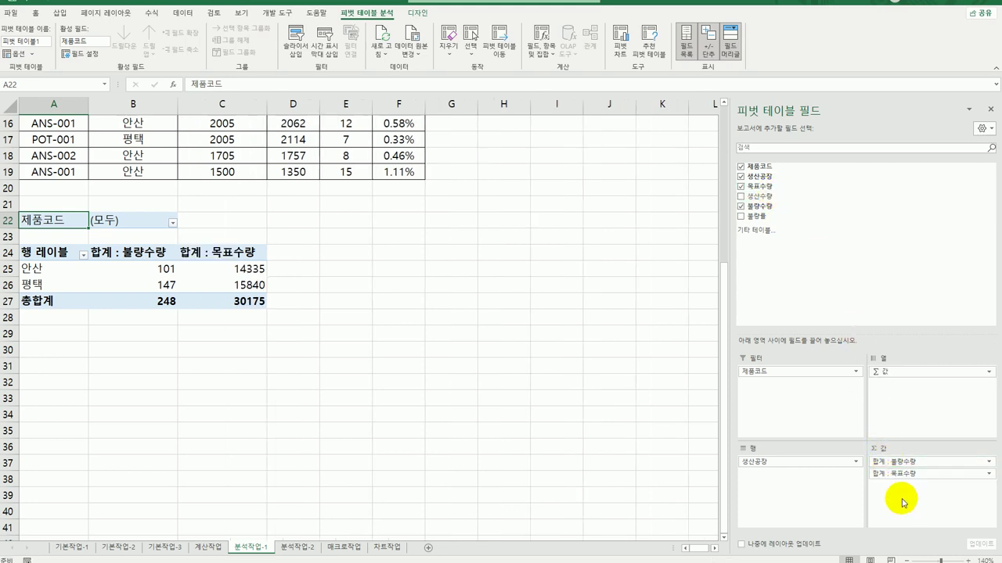
drag(771, 195, 931, 502)
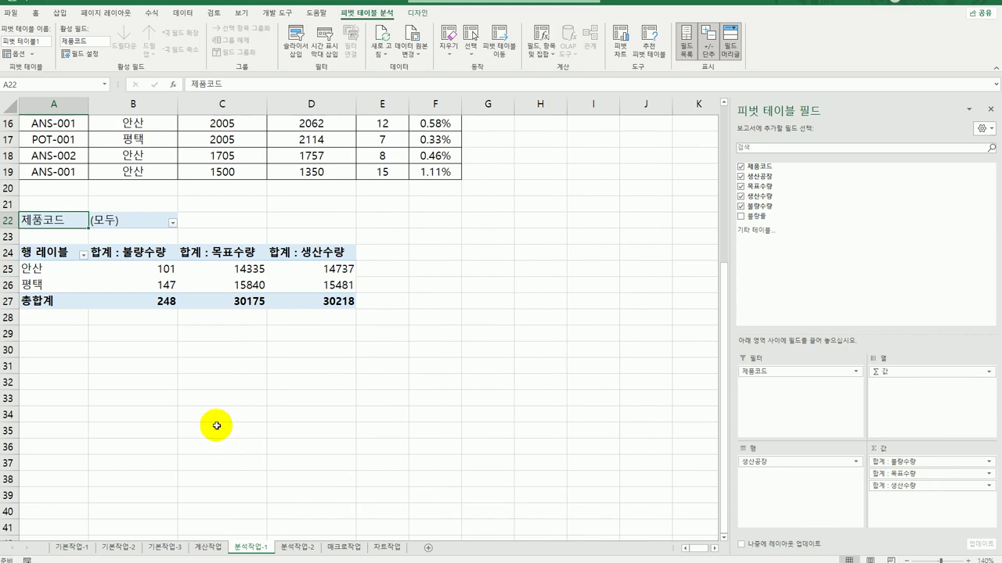
- In the value field settings of 목표수량, set the summary calculation to 평균
click(128, 251)
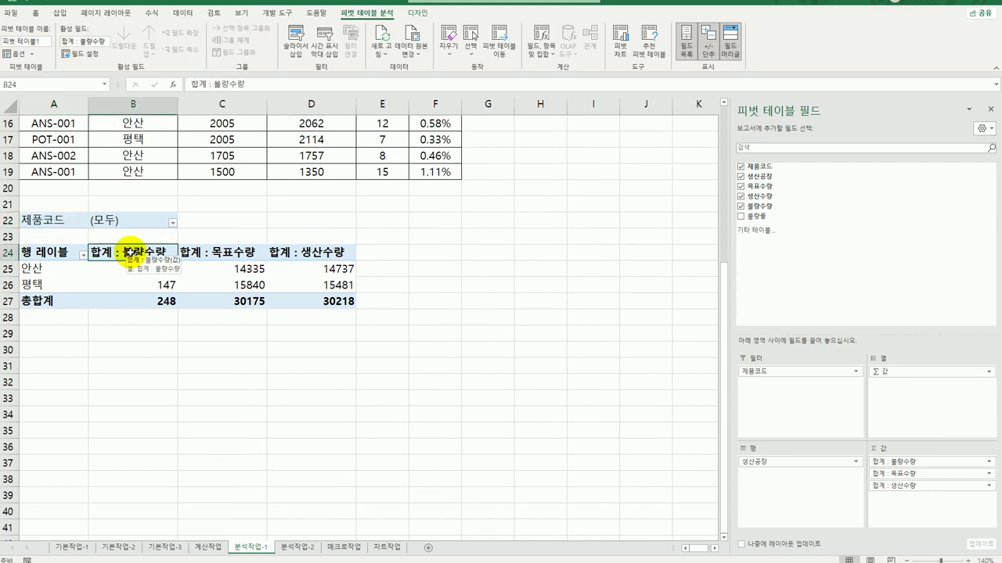
drag(217, 250, 313, 252)
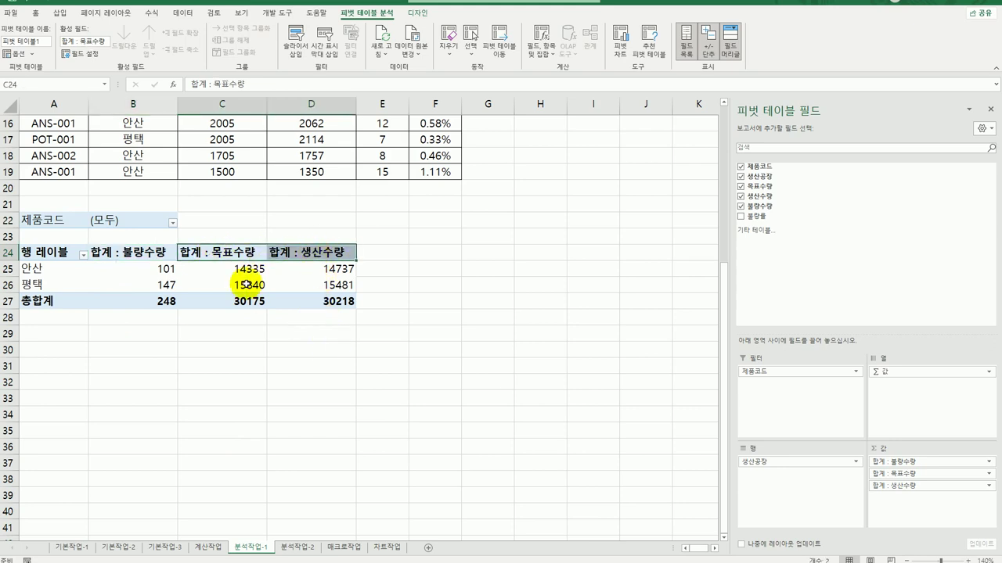
click(234, 252)
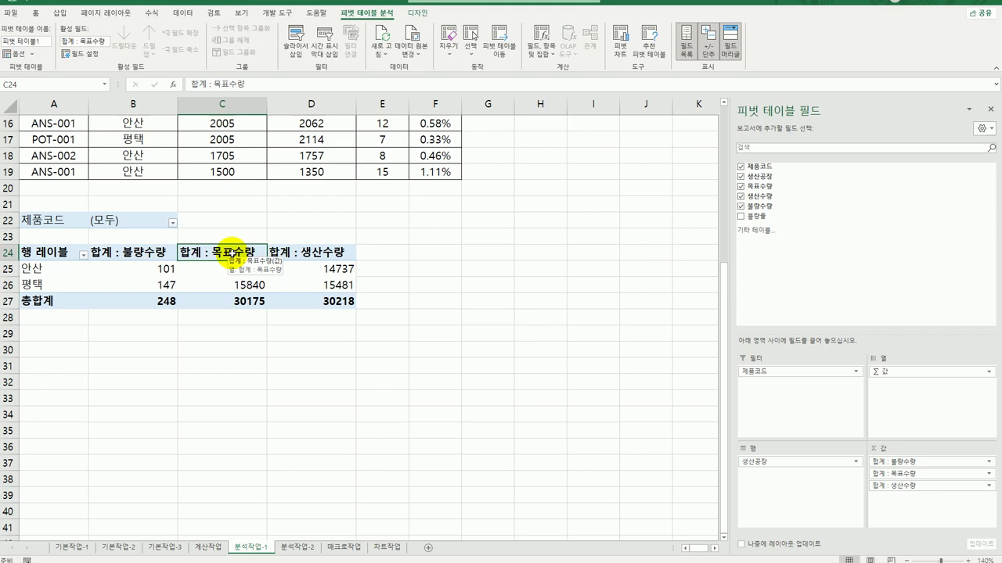
double_click(232, 252)
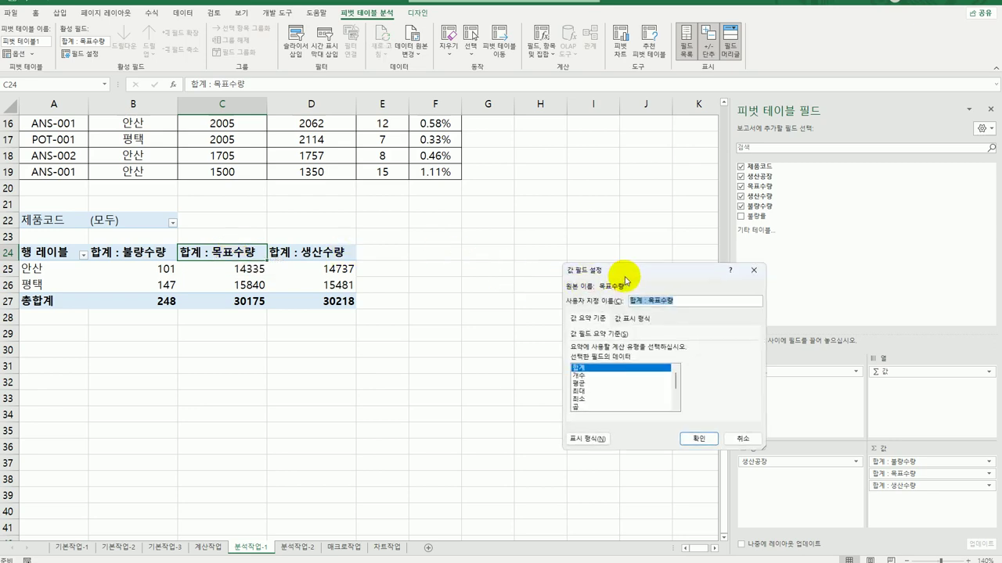
drag(640, 266, 468, 214)
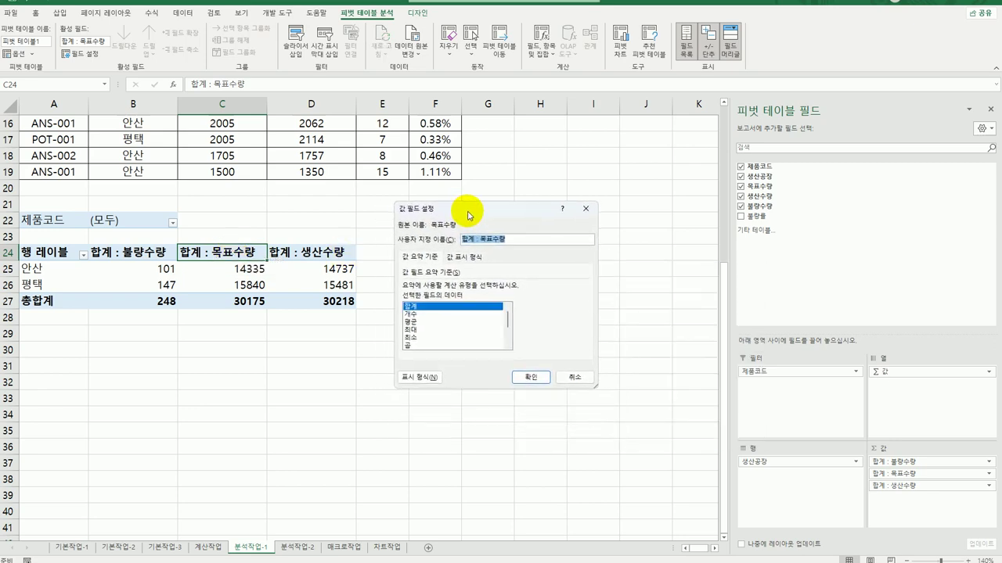
click(415, 322)
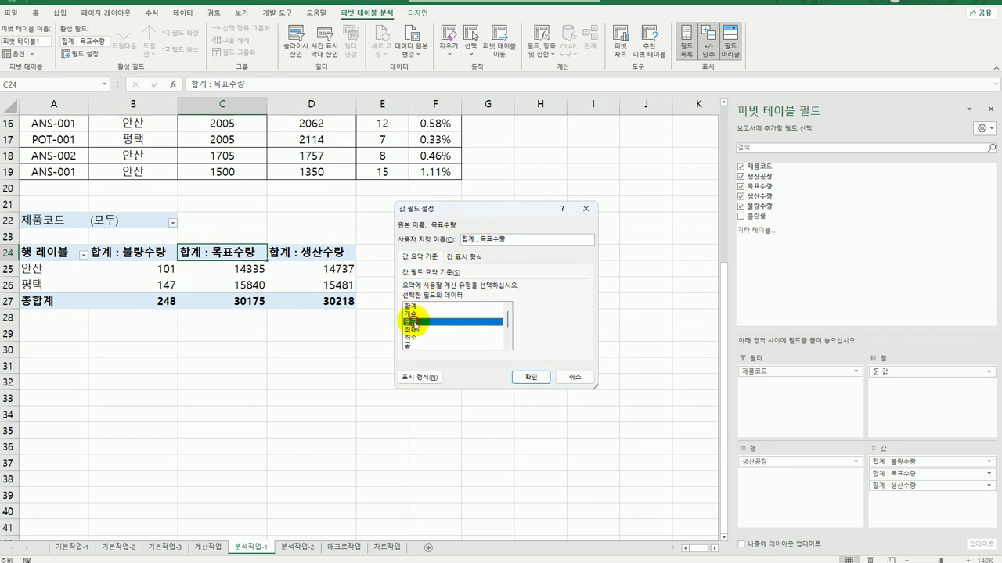
- Format the 목표수량 value field as 숫자 with the 1000 separator and 2 decimal places, and apply the field settings
click(427, 377)
click(559, 273)
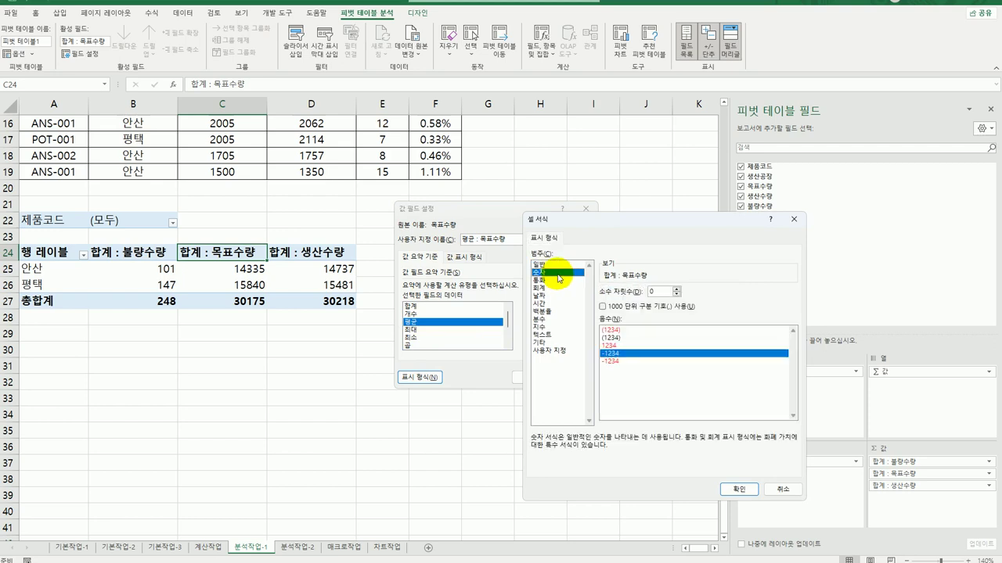
click(634, 307)
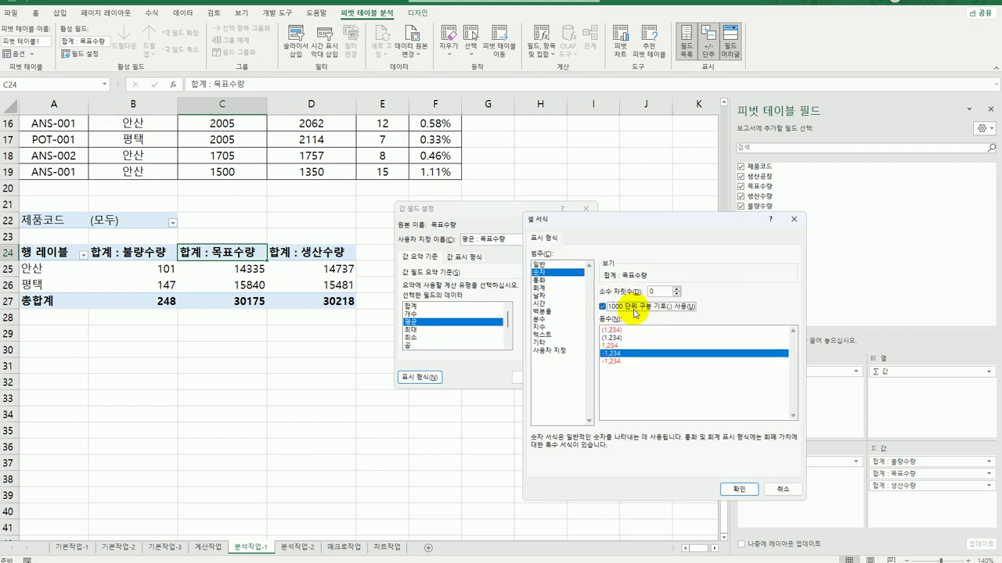
click(677, 291)
click(677, 291)
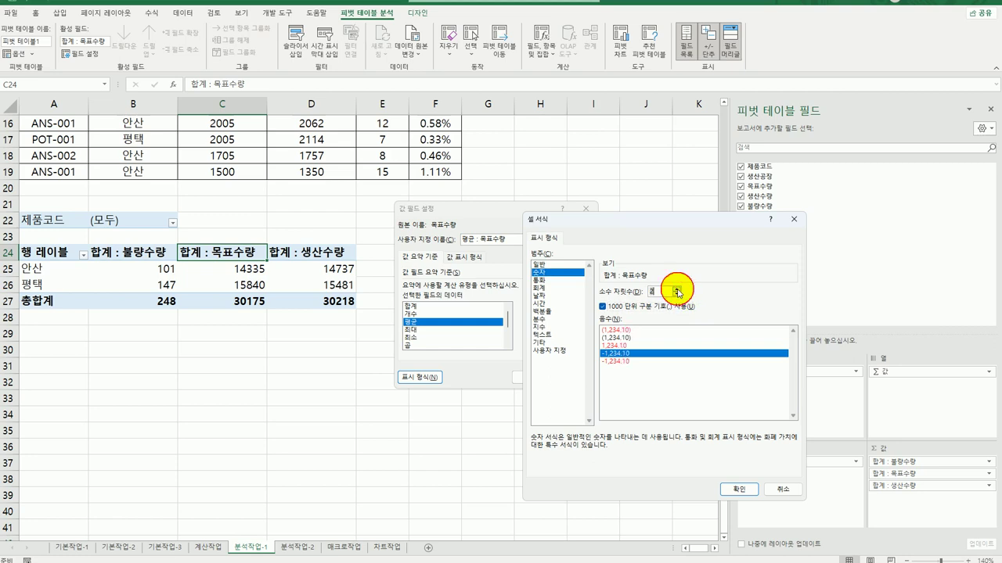
click(736, 489)
click(539, 378)
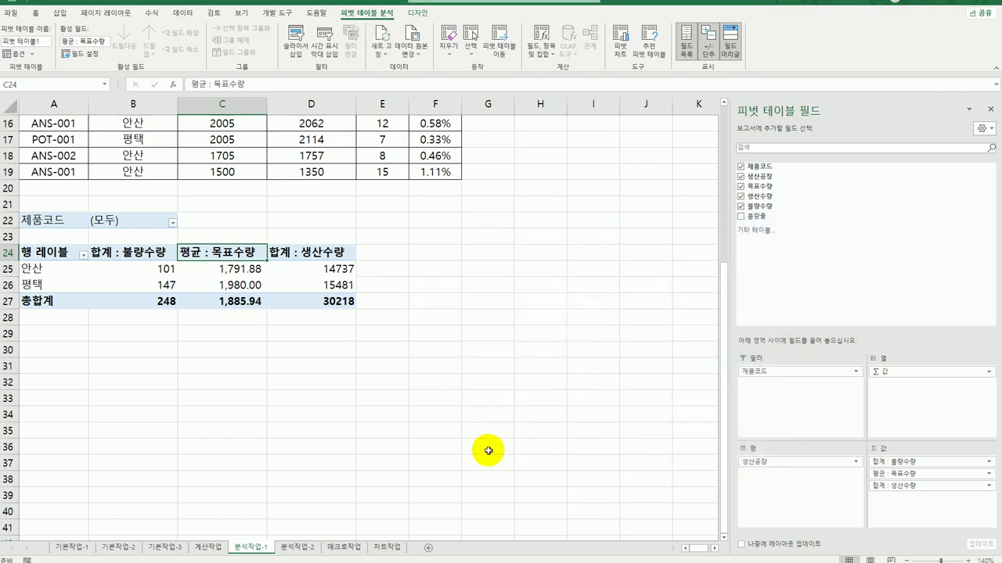
- In the value field settings of 생산수량, set the summary calculation to 평균
click(322, 251)
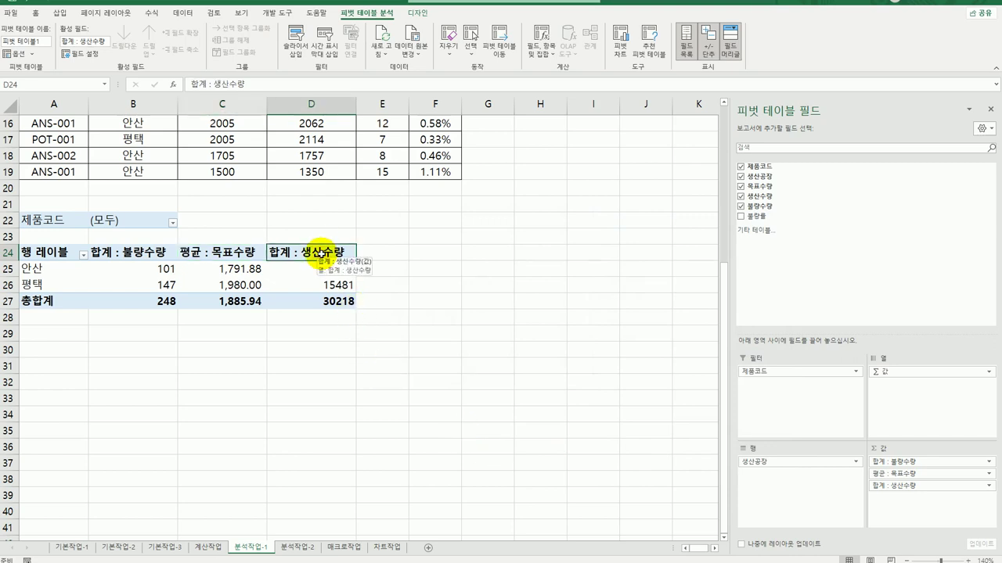
double_click(322, 252)
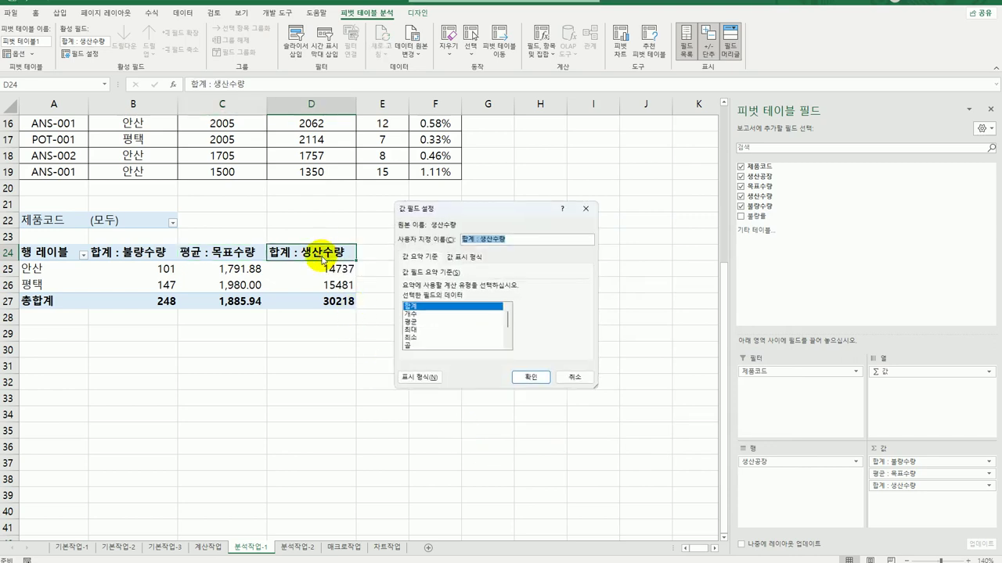
click(415, 322)
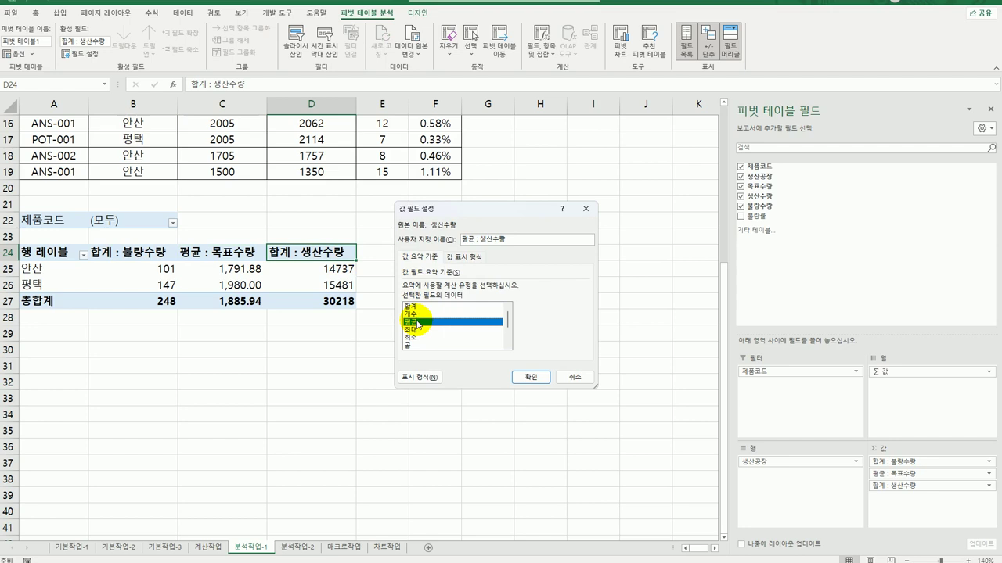
- Format the 생산수량 value field as 숫자 with the 1000 separator and 2 decimal places, and apply the field settings
click(420, 379)
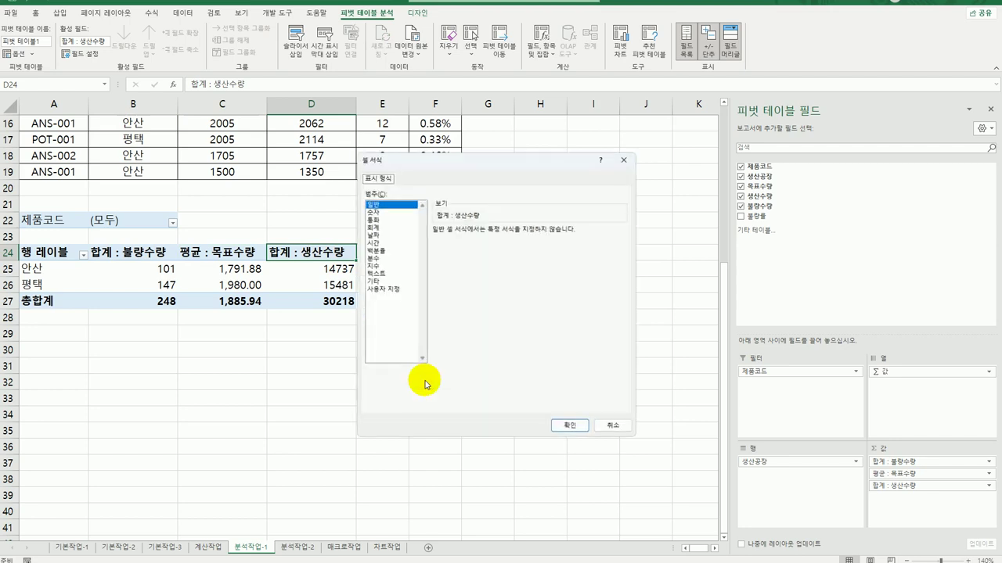
drag(458, 161, 597, 161)
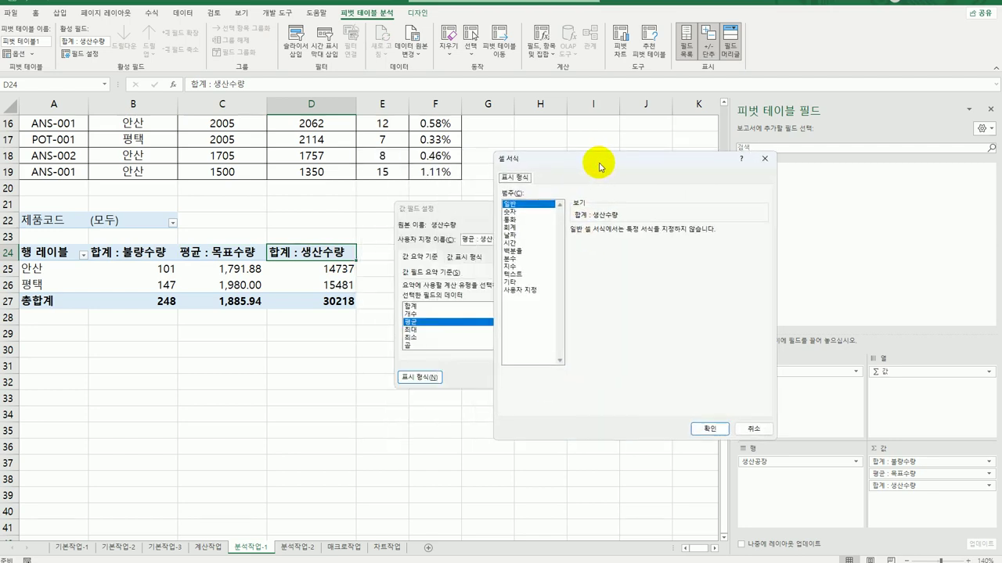
click(539, 212)
click(611, 250)
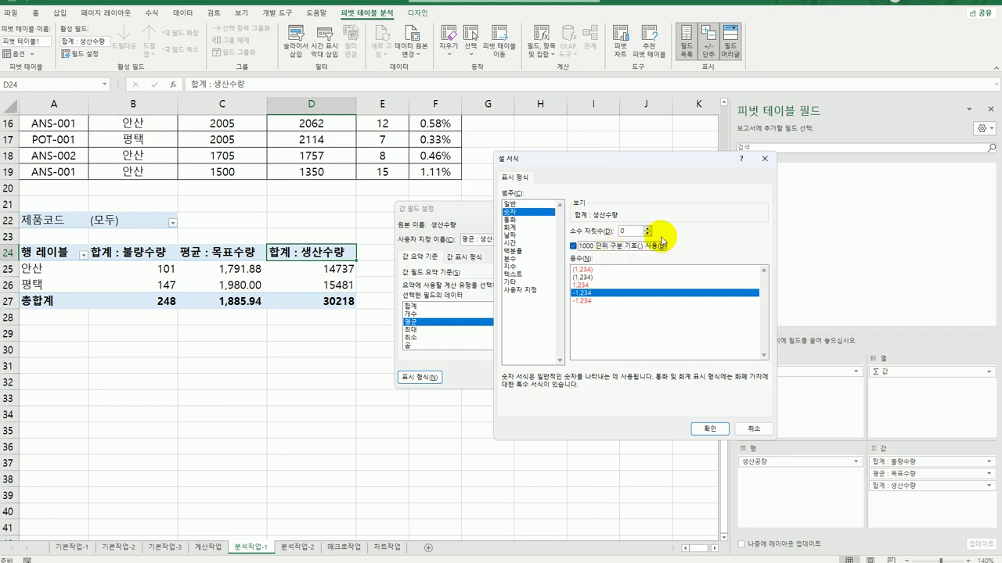
click(648, 229)
click(648, 228)
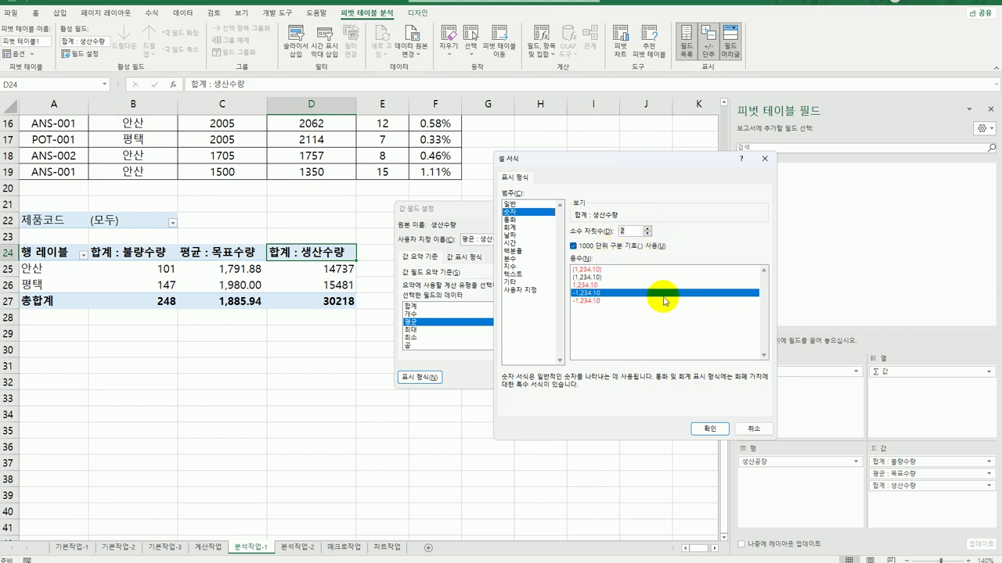
click(708, 430)
click(516, 382)
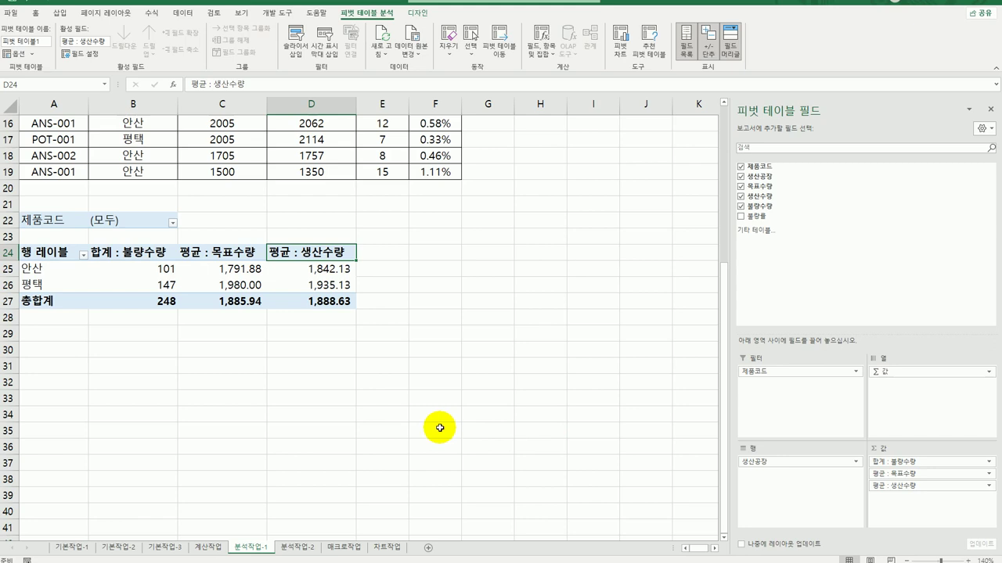
- Apply the 중간 pivot style with black header and total rows and a light blue body to the pivot table at A24
click(41, 254)
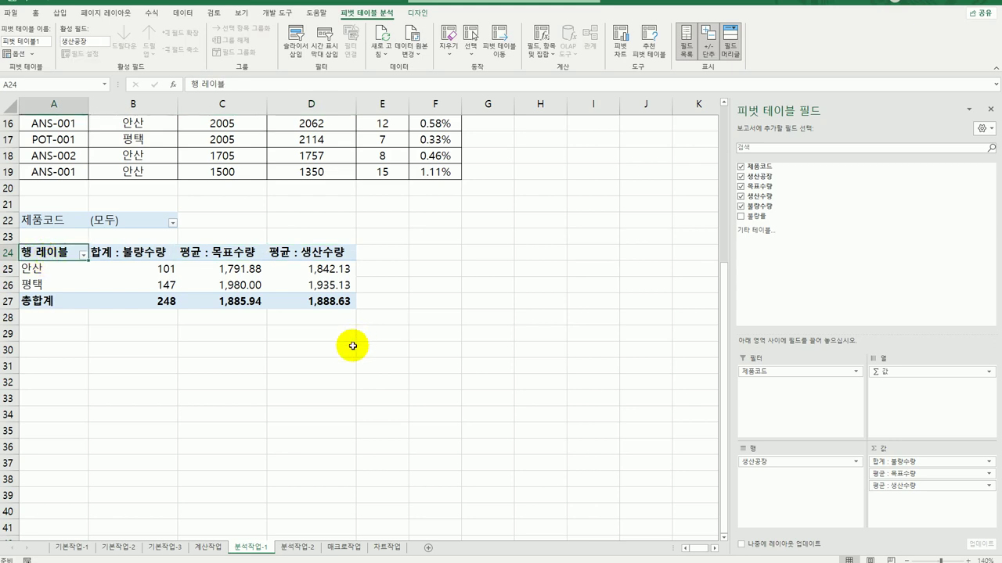
click(419, 14)
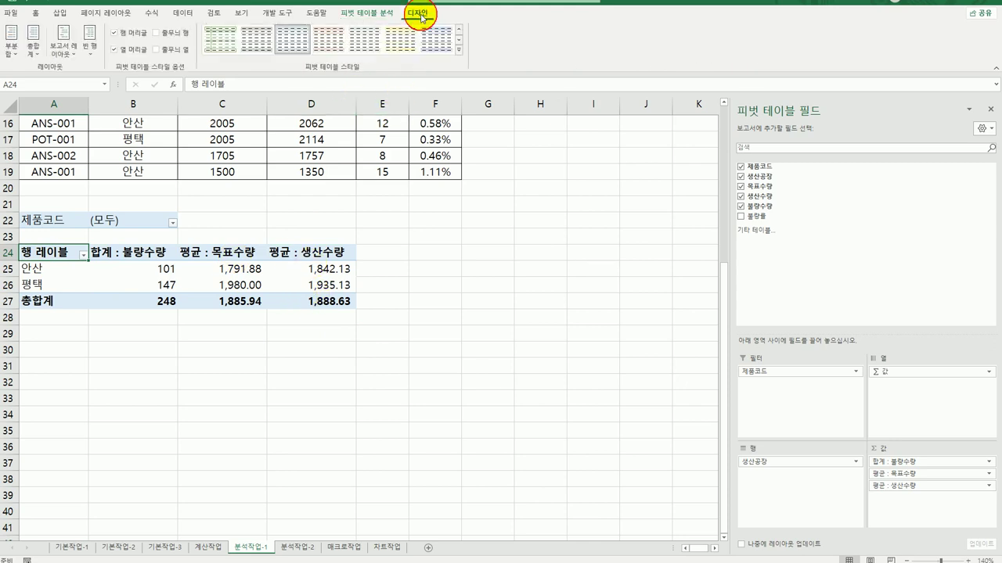
click(460, 50)
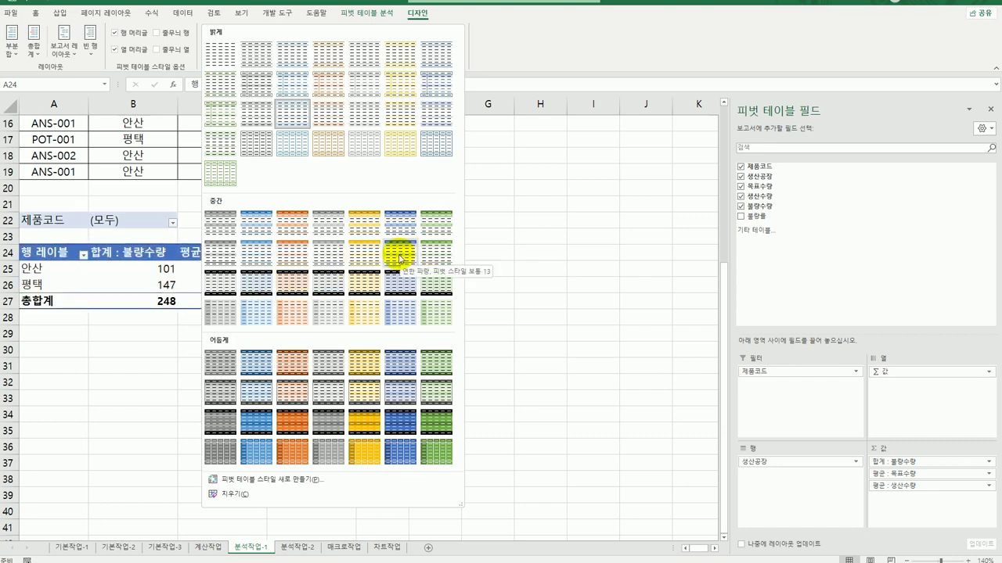
click(266, 294)
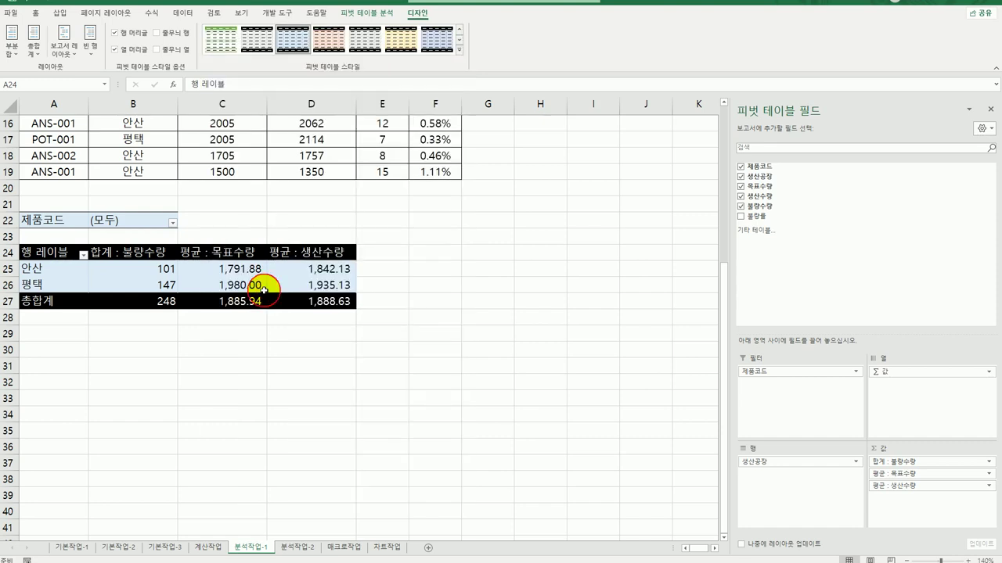
click(484, 363)
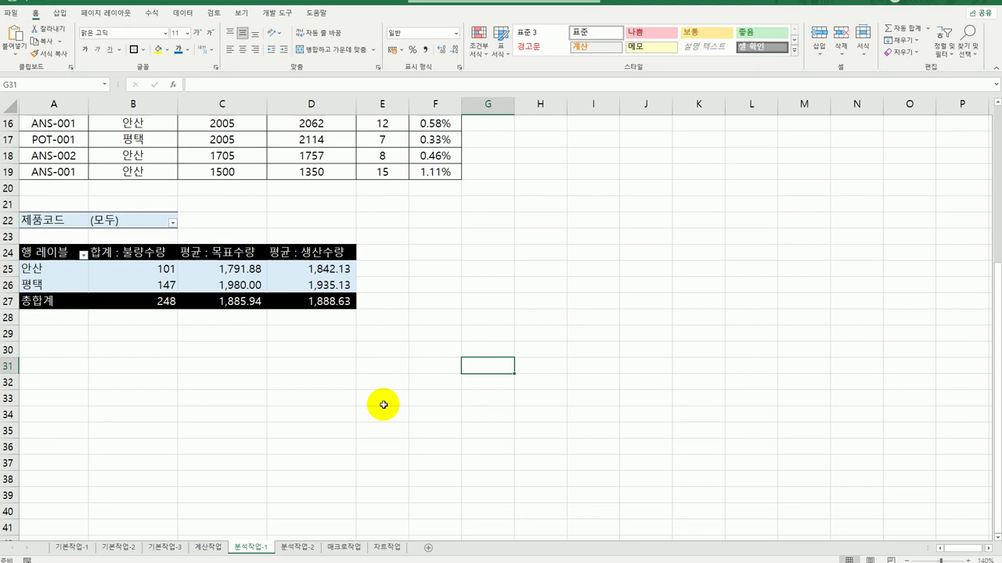
- On the 분석작업-2 sheet, autofit the width of the 총판매액 column F
click(307, 551)
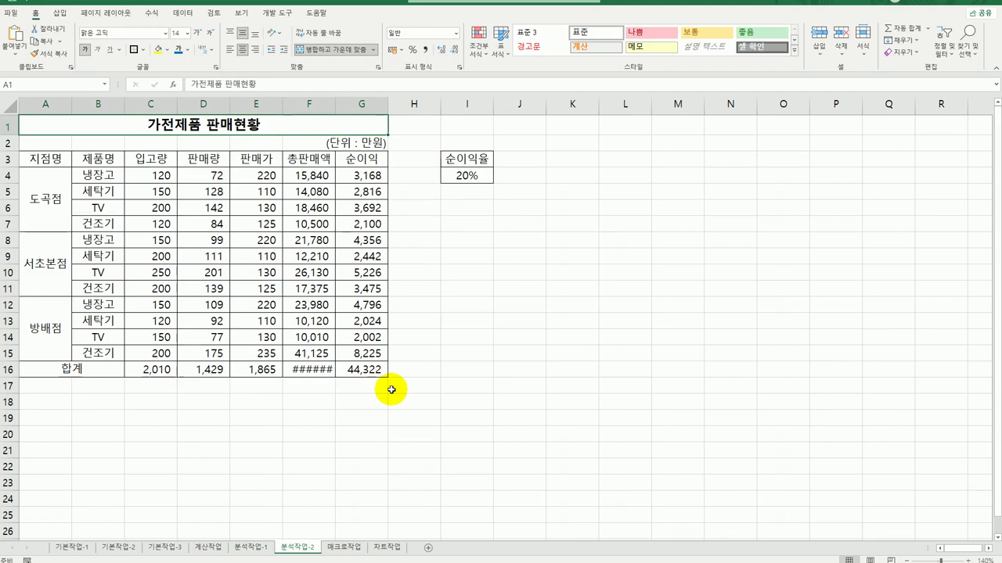
click(192, 225)
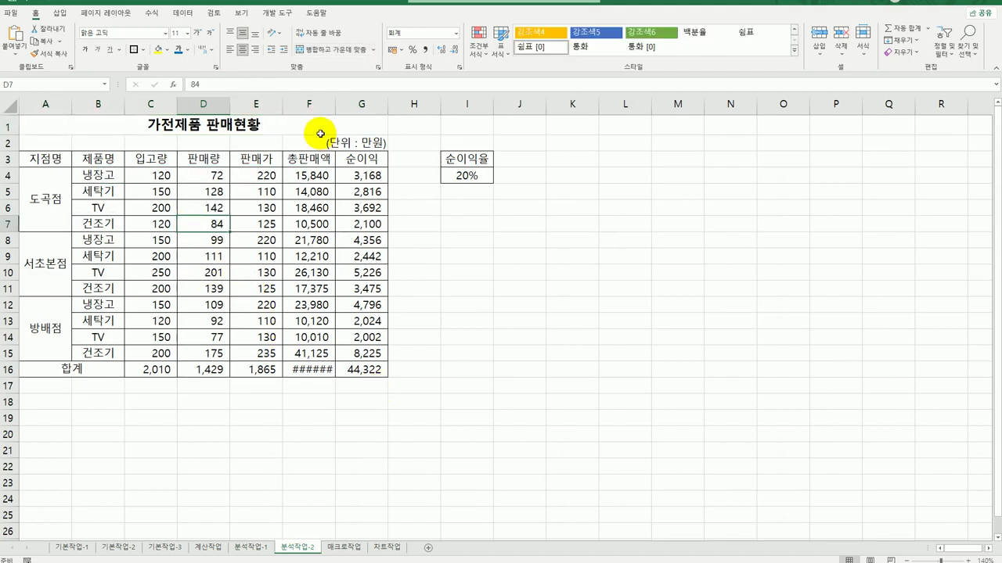
double_click(335, 104)
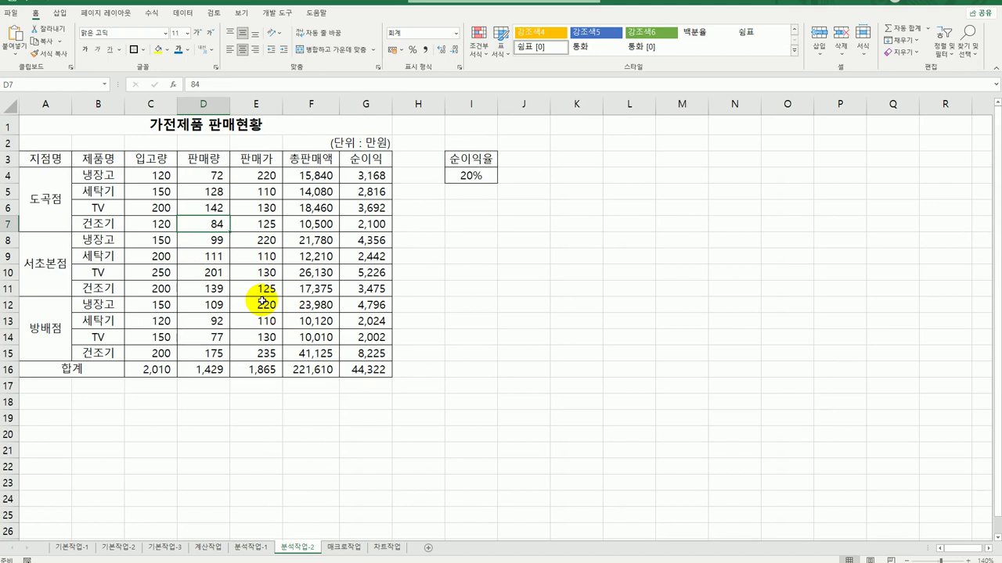
- Define the name 순이익율 for cell I4
click(483, 177)
click(35, 83)
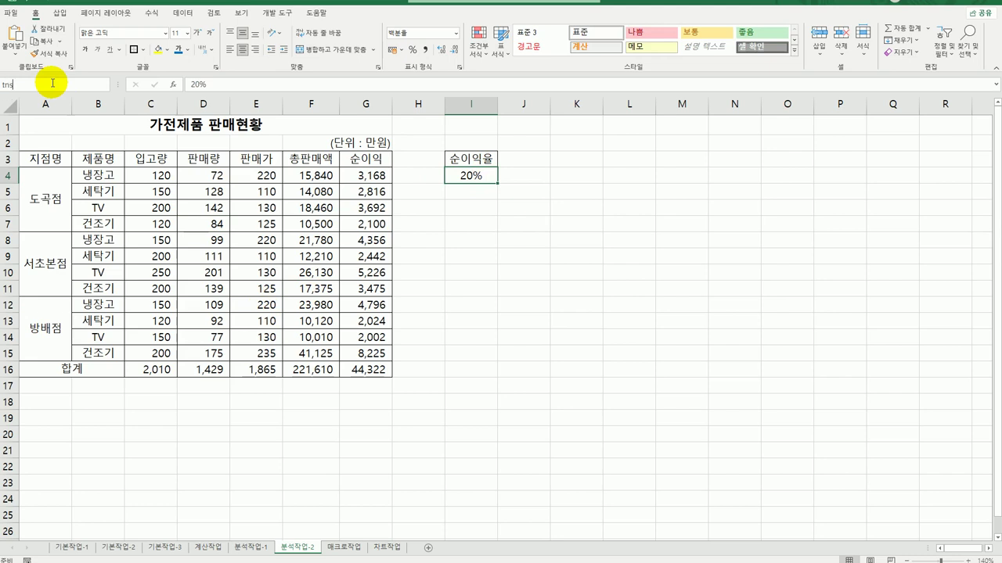
text(순이익율)
key(Return)
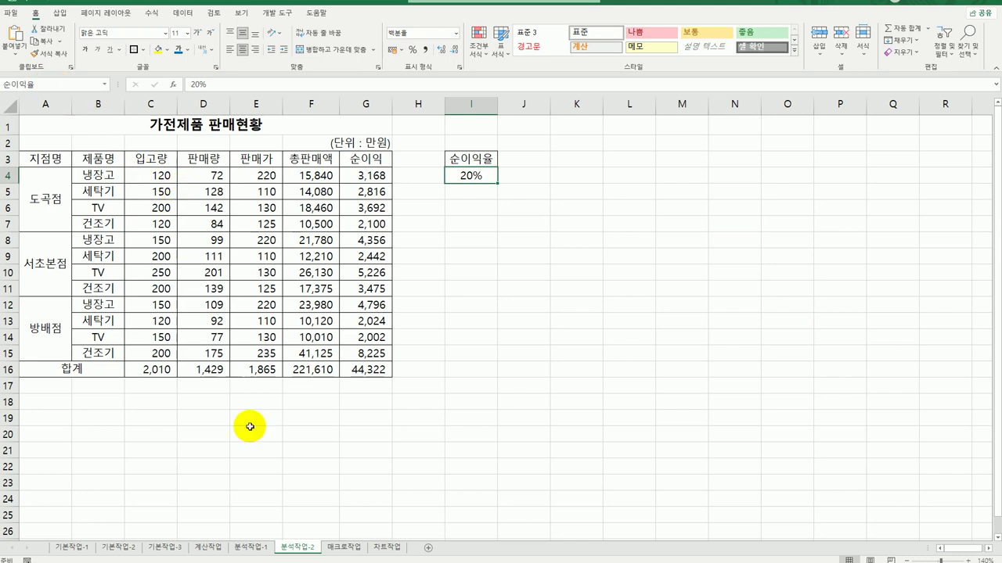
- Define the name 순이익합계 for cell G16
click(356, 368)
click(30, 82)
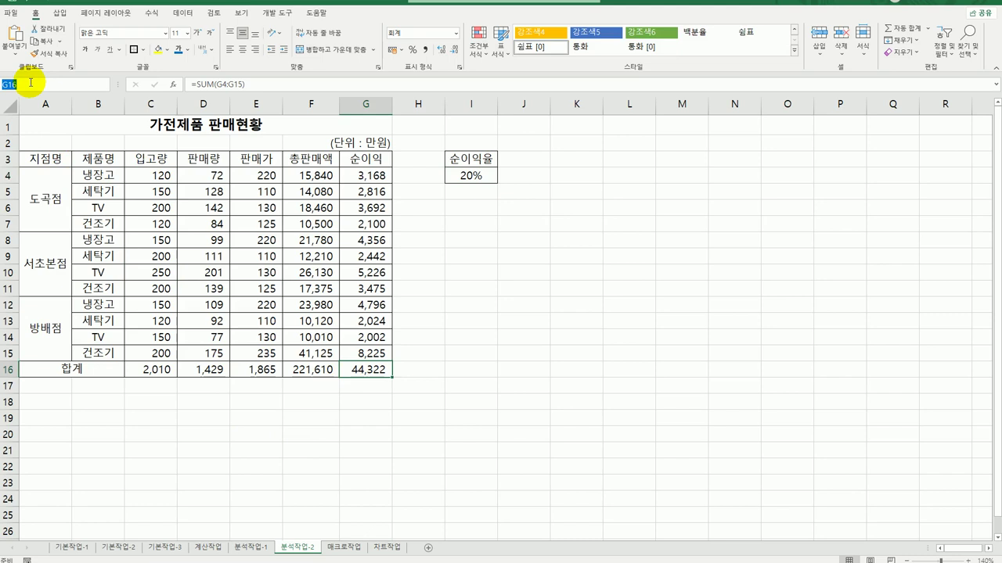
text(순이익합계)
key(Return)
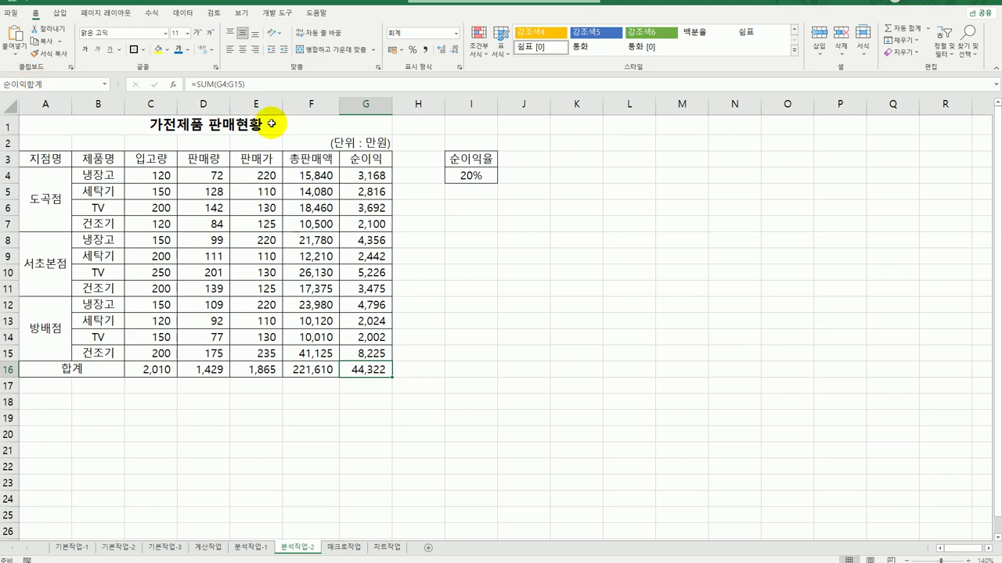
- Start a new scenario in the scenario manager with I4 as the changing cell and clear its description
click(468, 176)
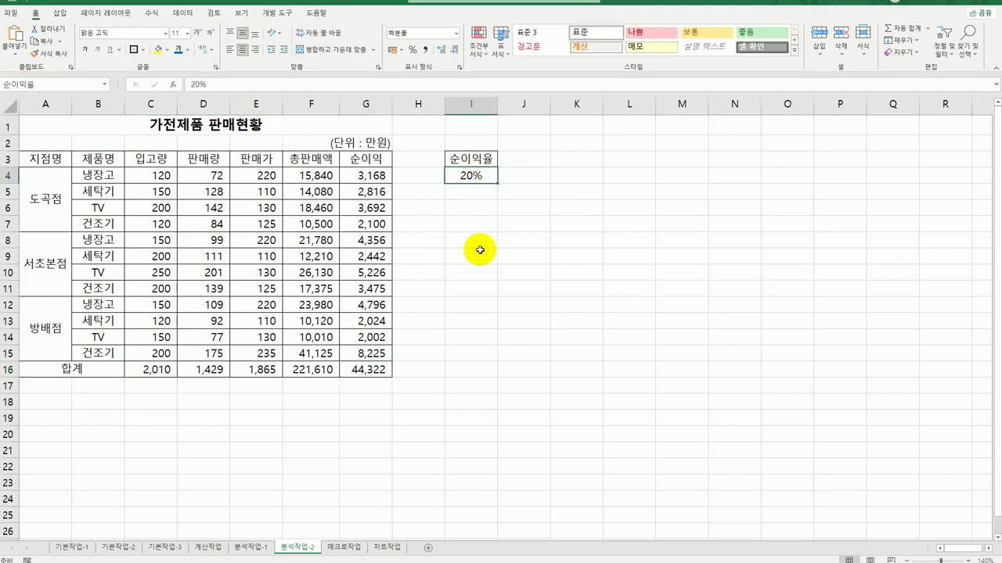
click(182, 12)
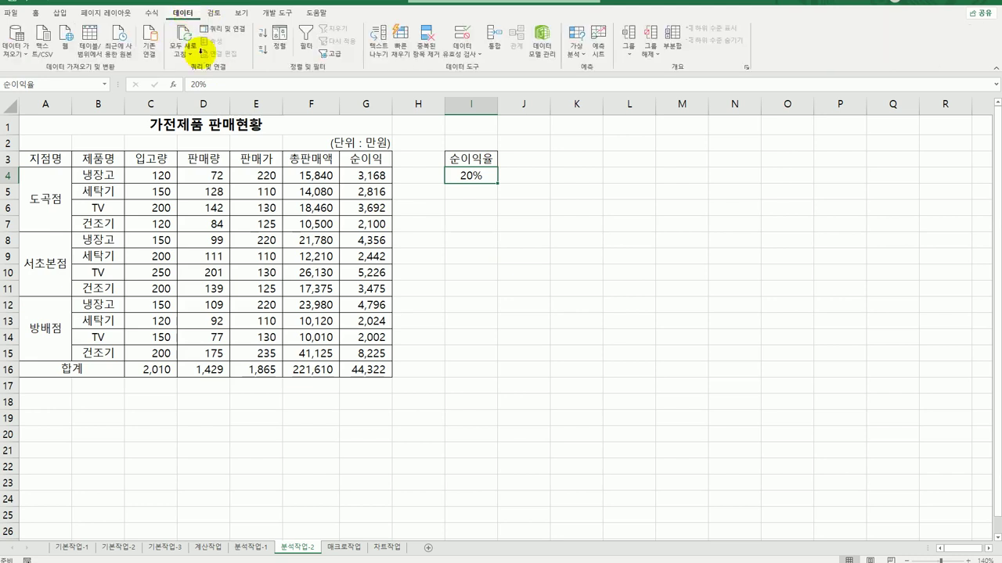
click(577, 49)
click(581, 71)
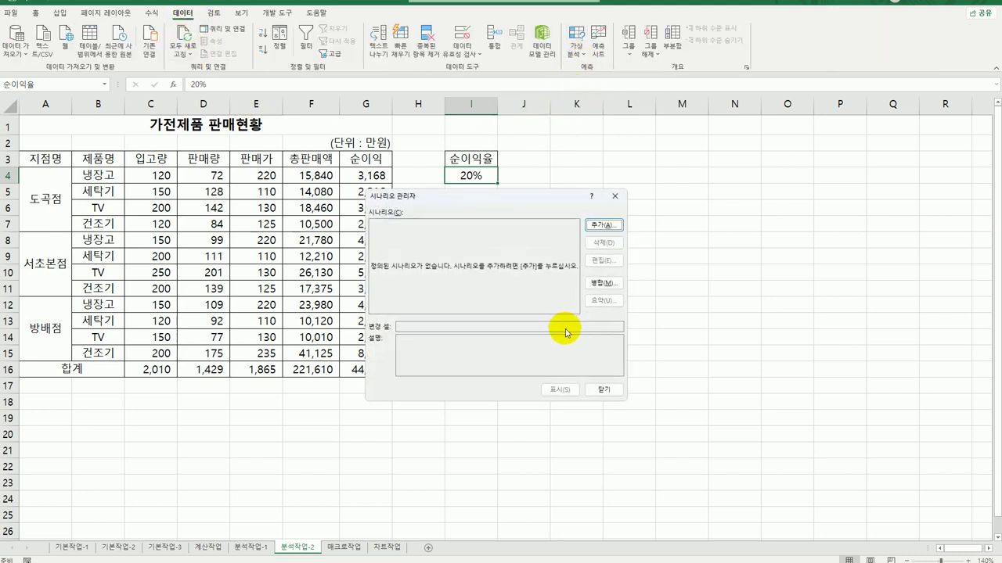
drag(500, 198, 673, 152)
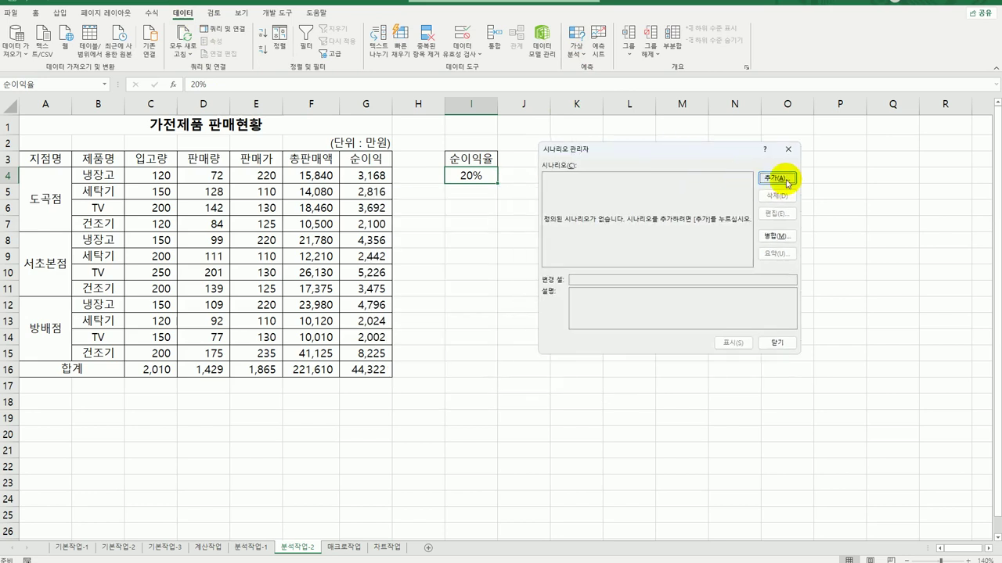
click(776, 179)
drag(681, 253, 548, 240)
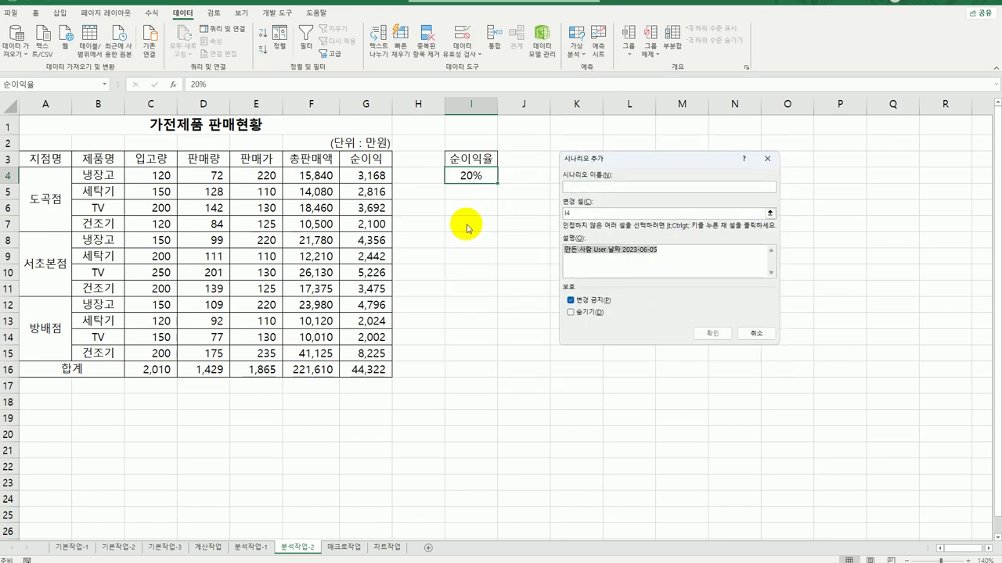
key(Delete)
- Name the scenario 순이익율증가, keep I4 as the changing cell, and set its 순이익율 value to 25%
click(599, 187)
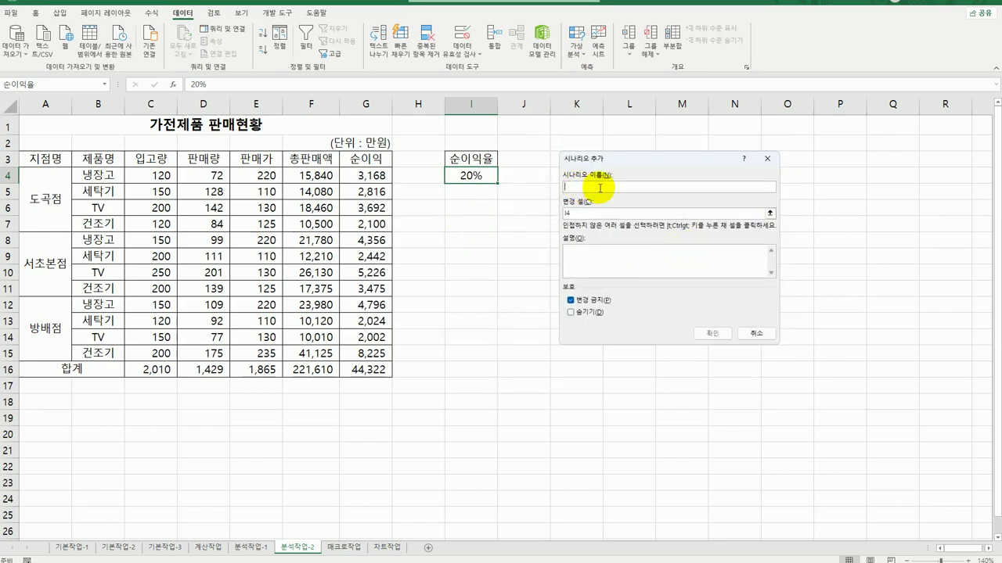
text(순이익율증가)
click(583, 211)
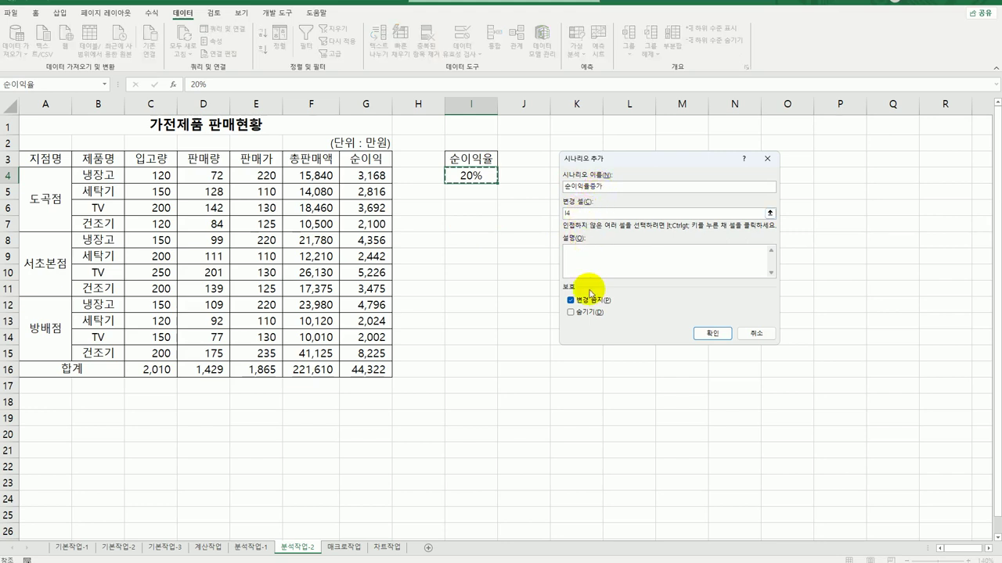
click(708, 334)
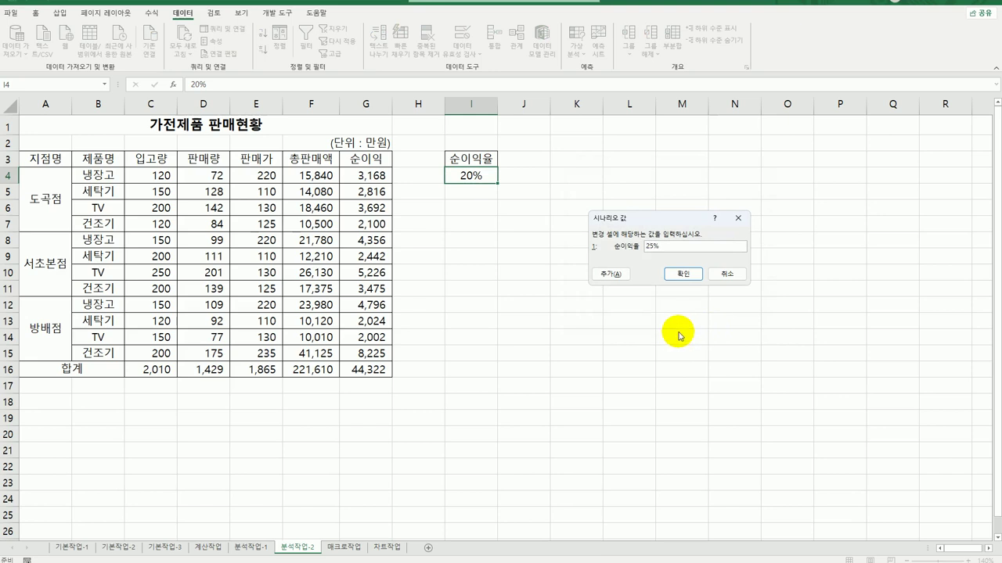
click(617, 273)
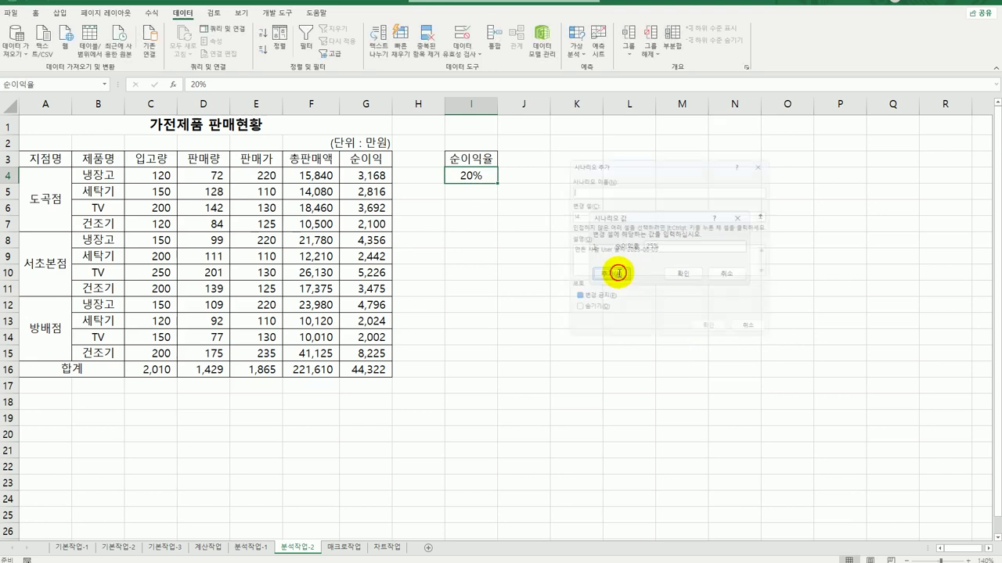
- Add a second scenario named 순이익율감소 for I4 with an empty description and a 순이익율 value of 15%
drag(662, 252, 528, 245)
key(Delete)
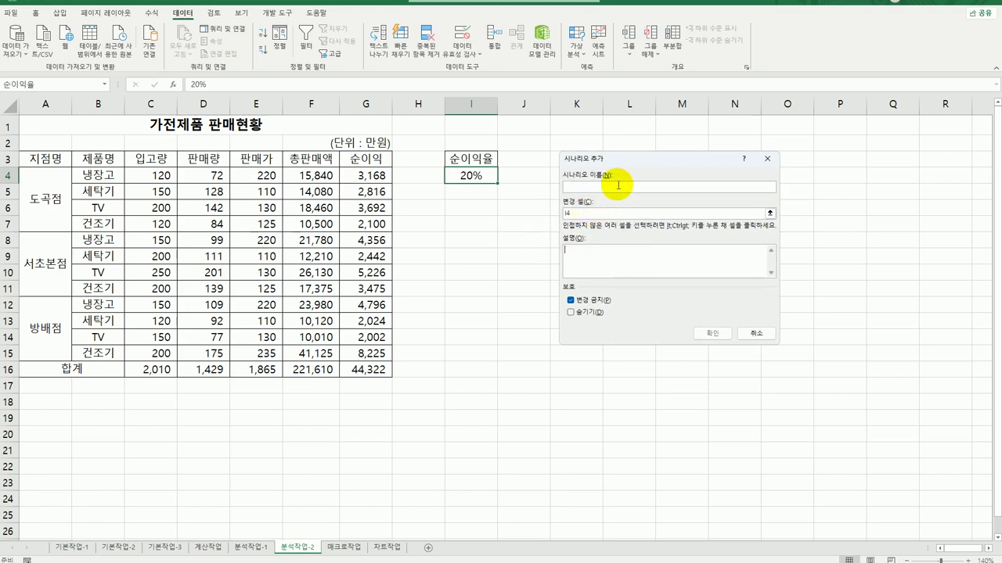
text(순이익)
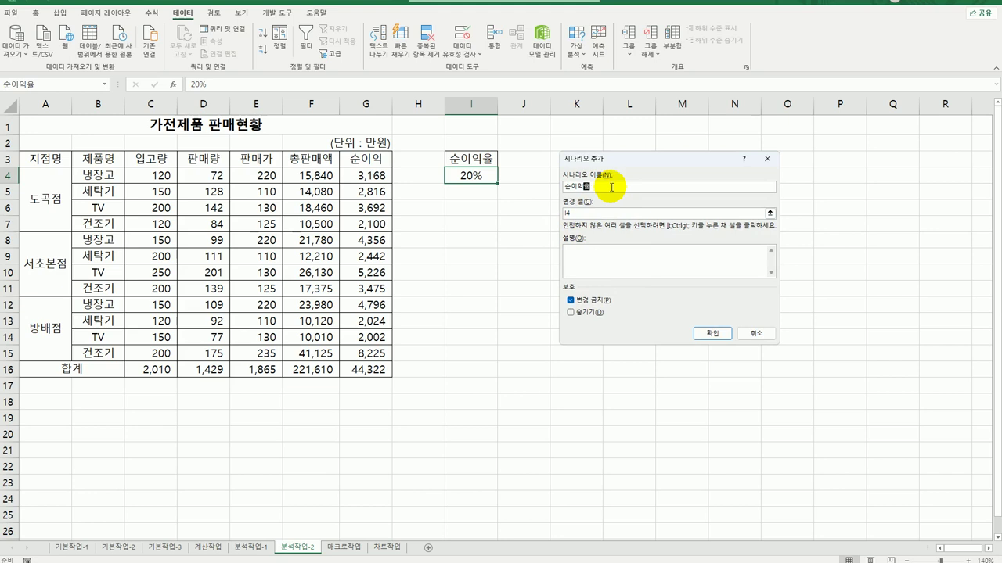
text(율감소)
key(Tab)
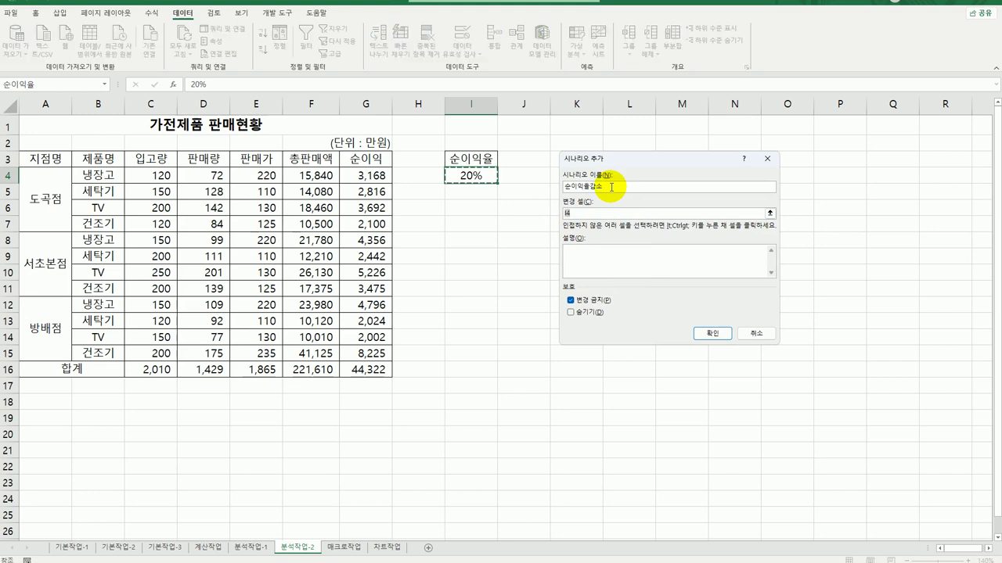
click(712, 334)
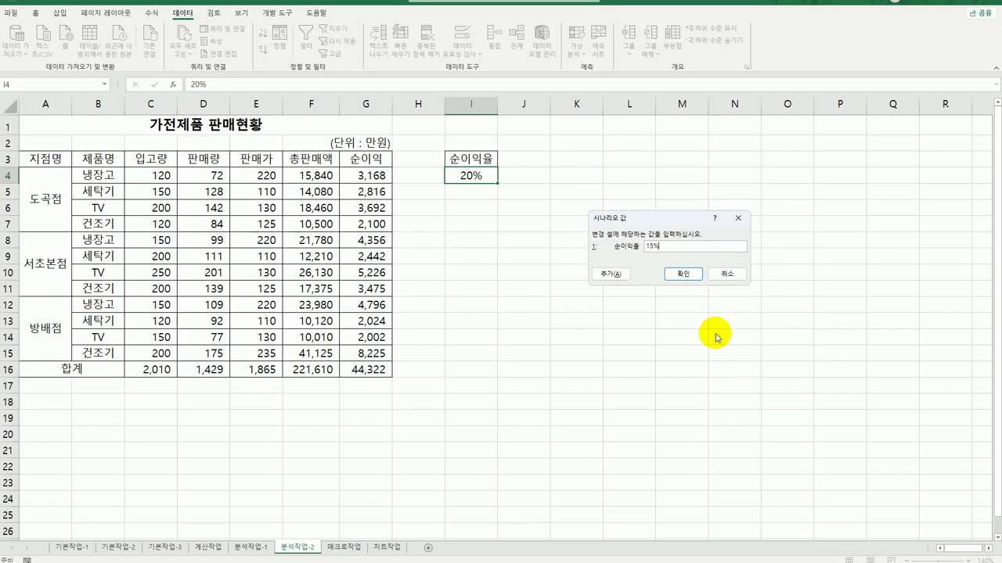
text(15%)
click(684, 274)
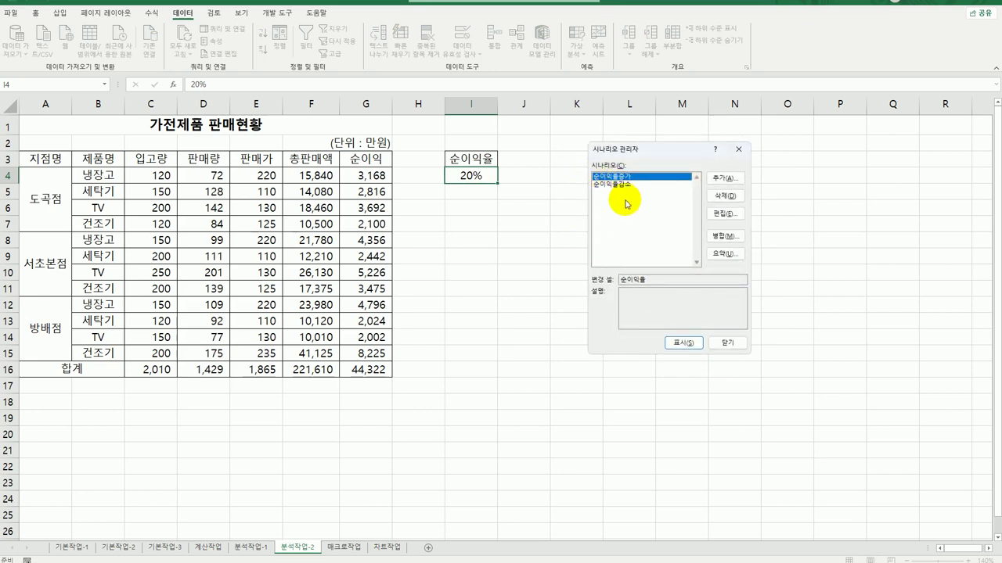
- Generate a 시나리오 요약 report with G16 as the result cell and enlarge the report sheet to 130%
click(723, 254)
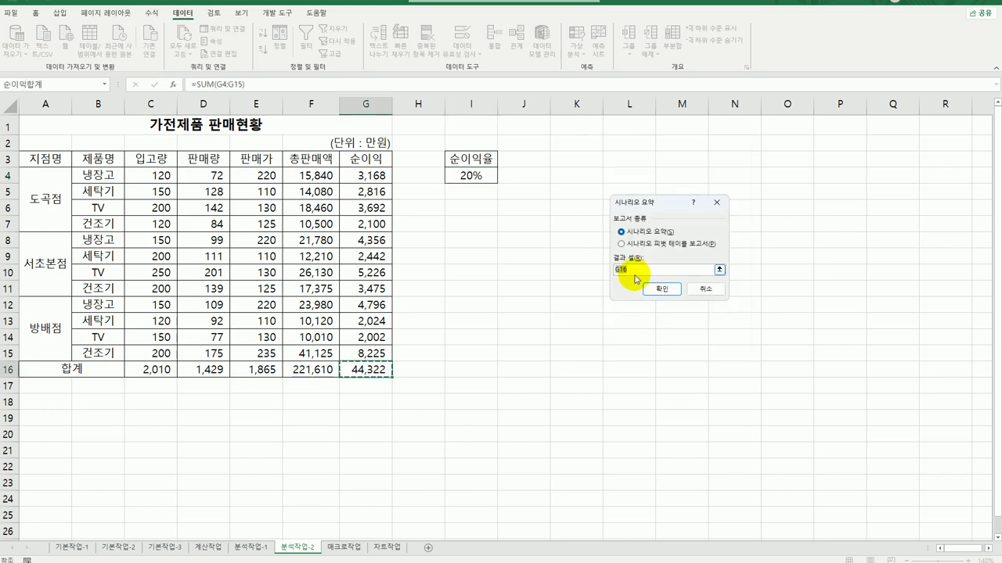
click(371, 375)
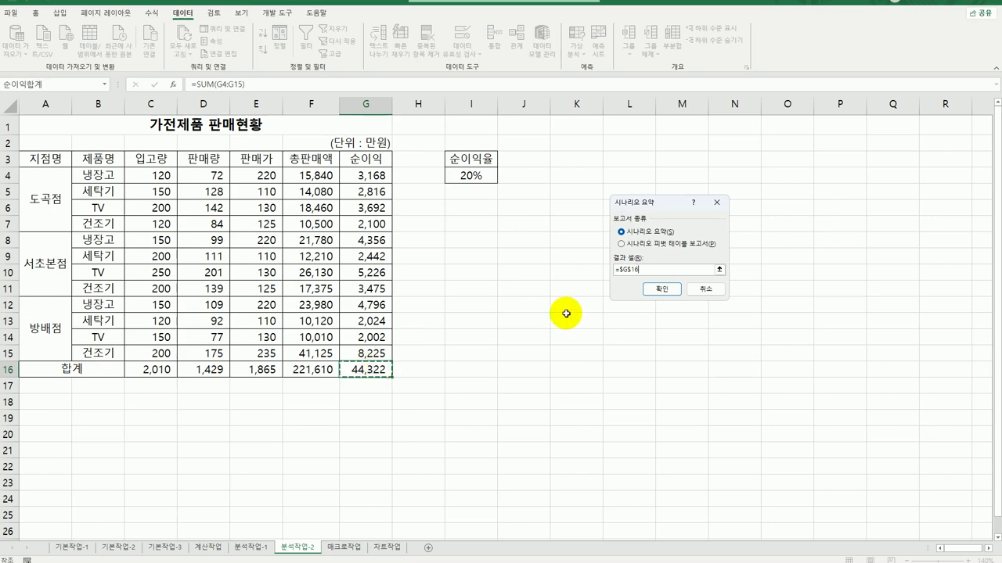
click(661, 291)
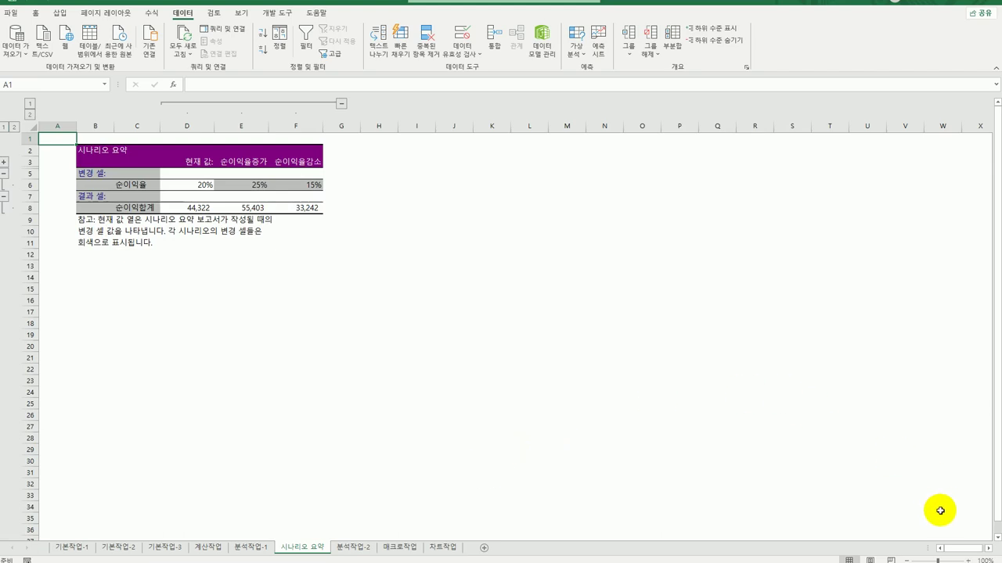
click(968, 561)
click(968, 560)
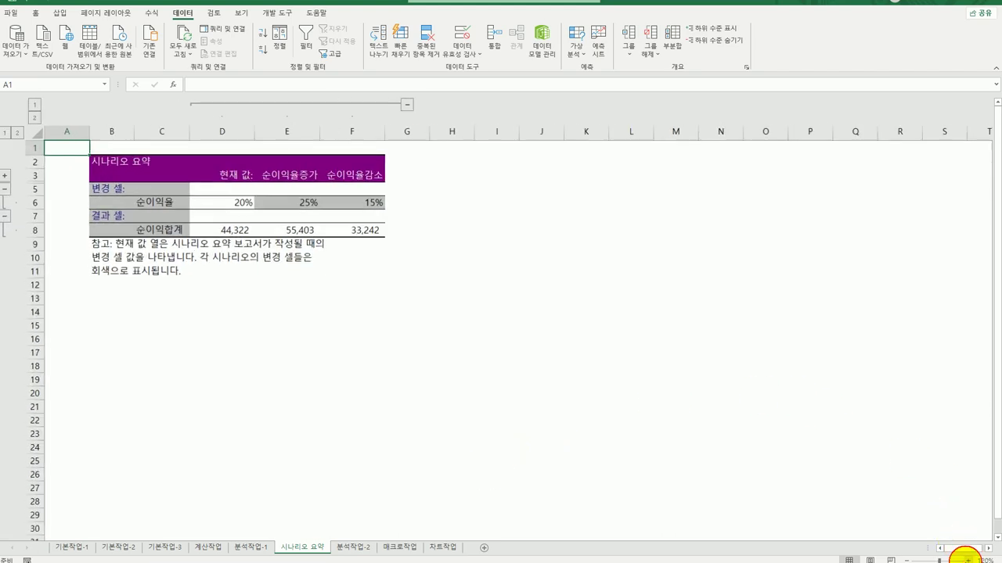
click(968, 560)
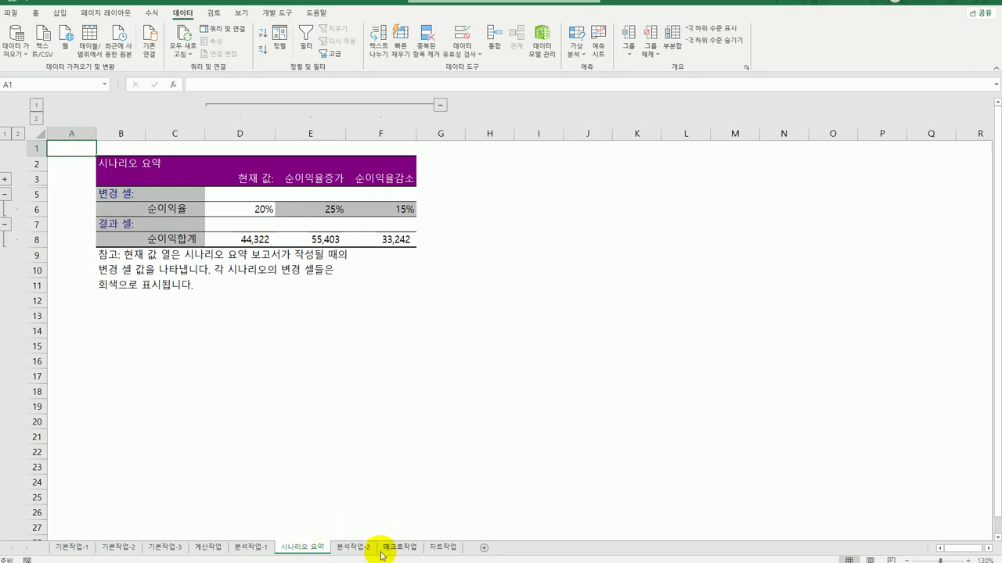
- On the 매크로작업 sheet, draw a bevel shape (빗면) covering H2:I3 and label it 달성률
click(411, 547)
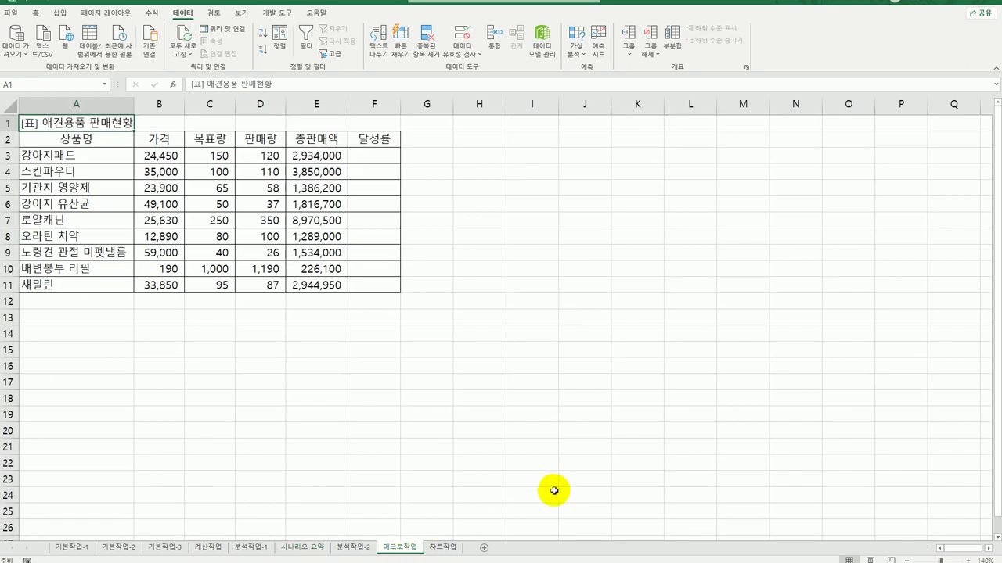
click(550, 460)
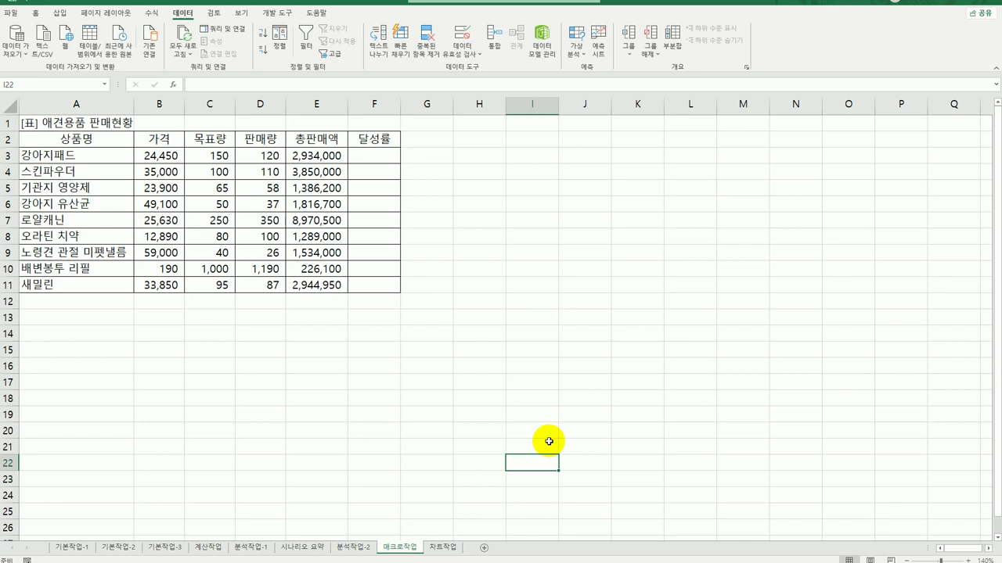
click(61, 15)
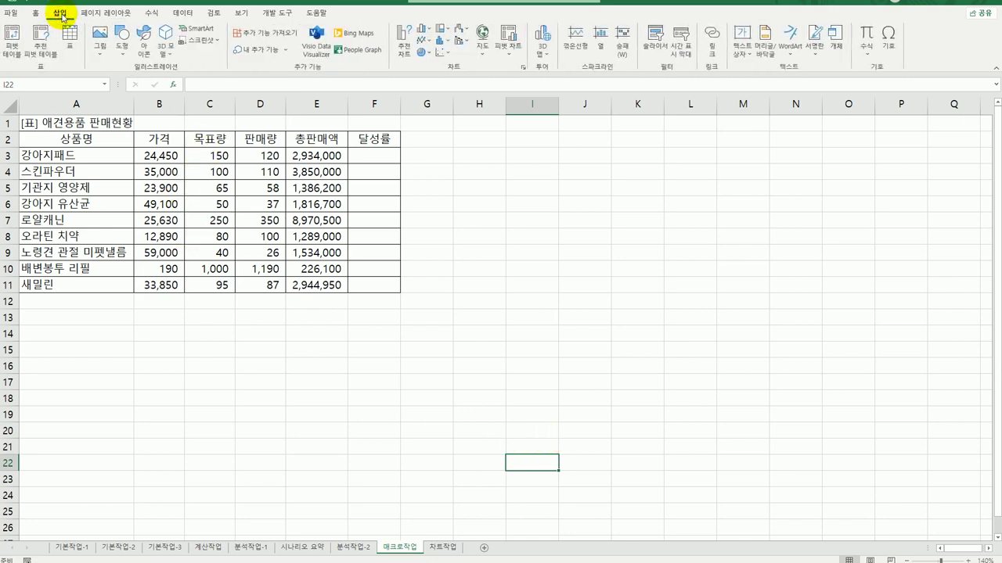
click(125, 49)
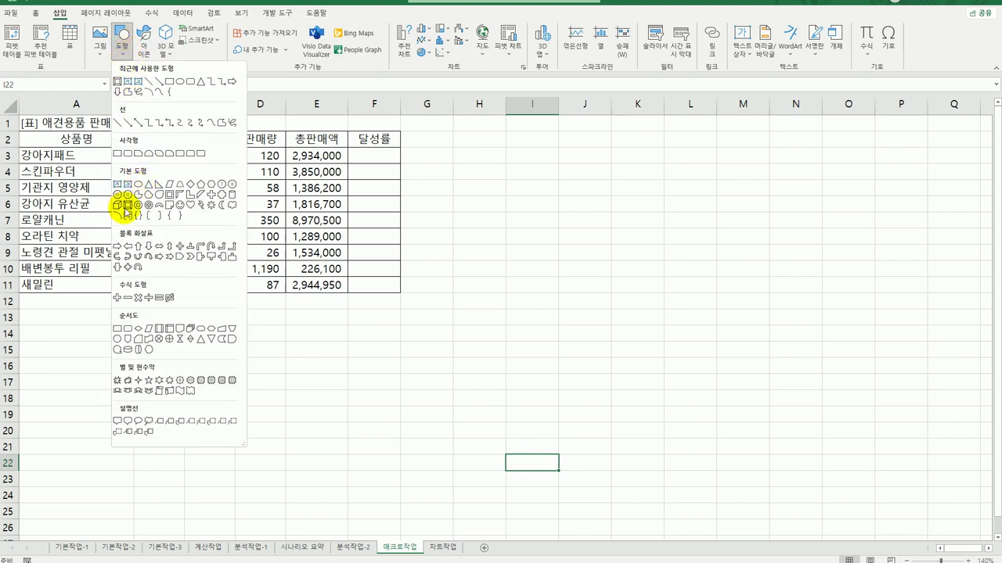
click(128, 207)
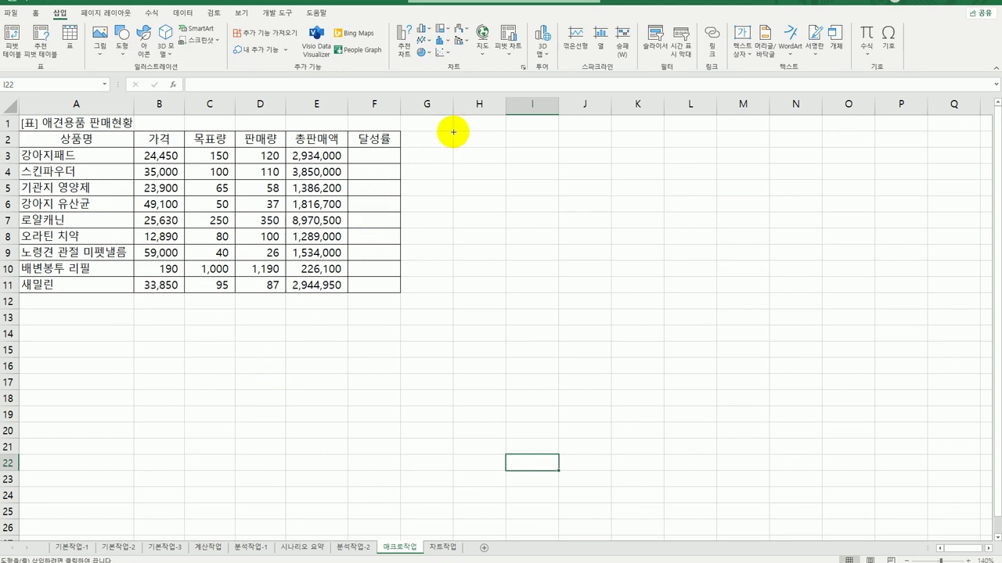
drag(453, 132, 546, 164)
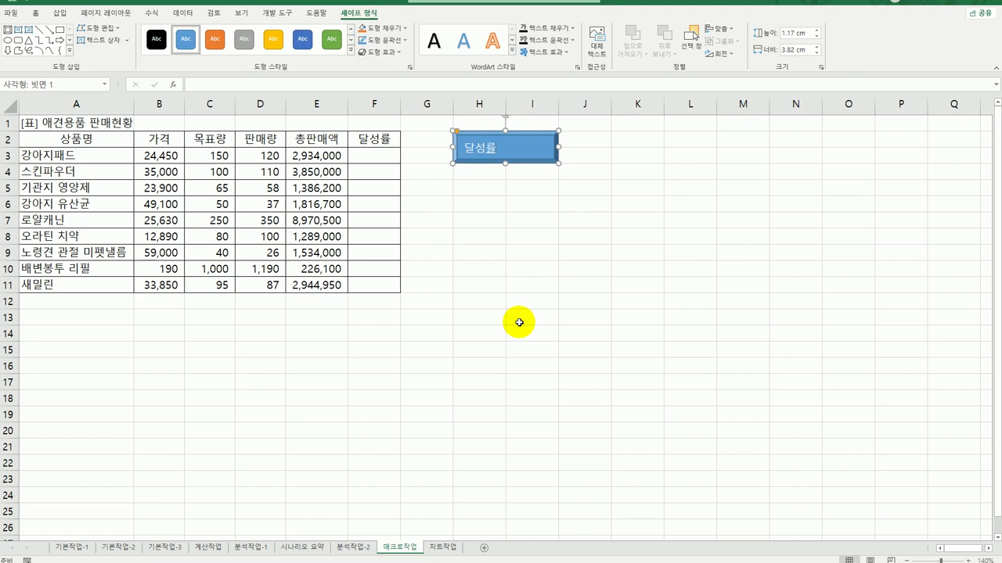
- Assign a new macro named 달성률 to the bevel shape and start recording it in the current workbook
right_click(519, 150)
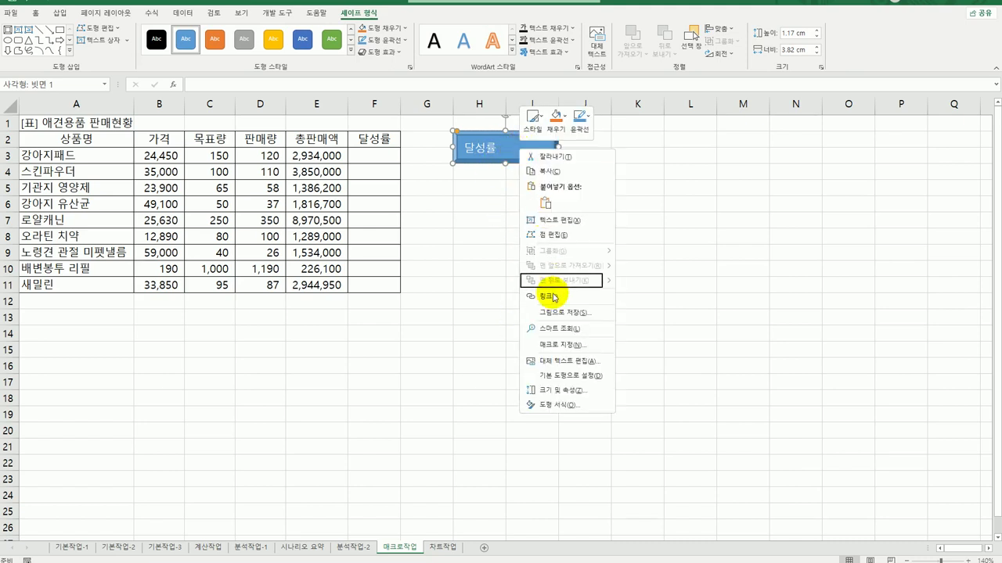
click(562, 344)
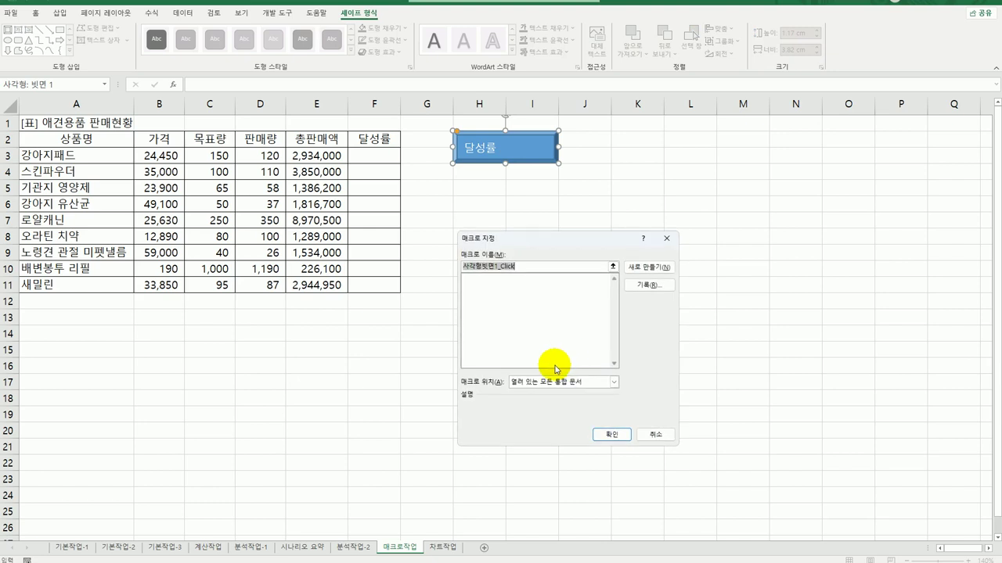
text(달성률)
click(642, 285)
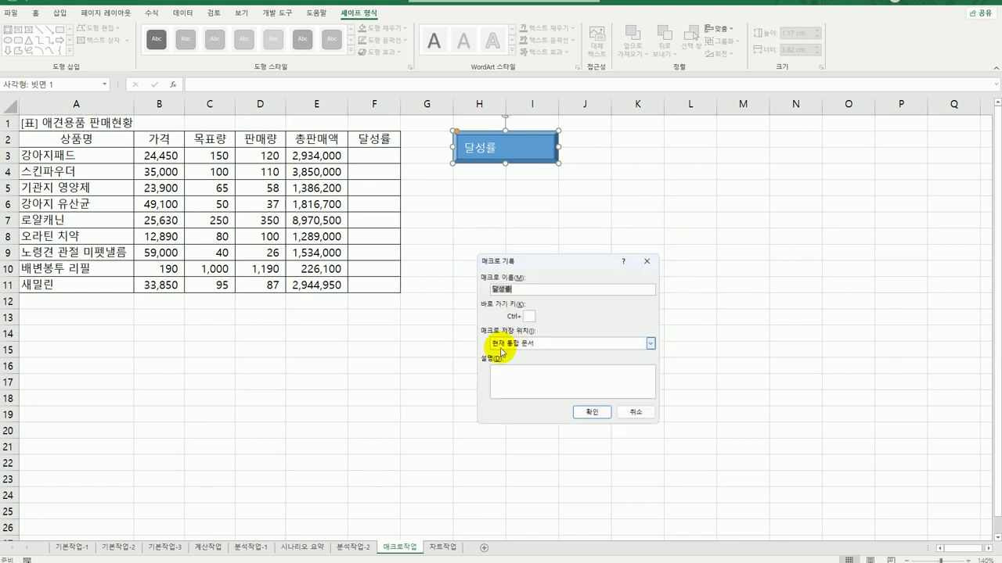
click(578, 408)
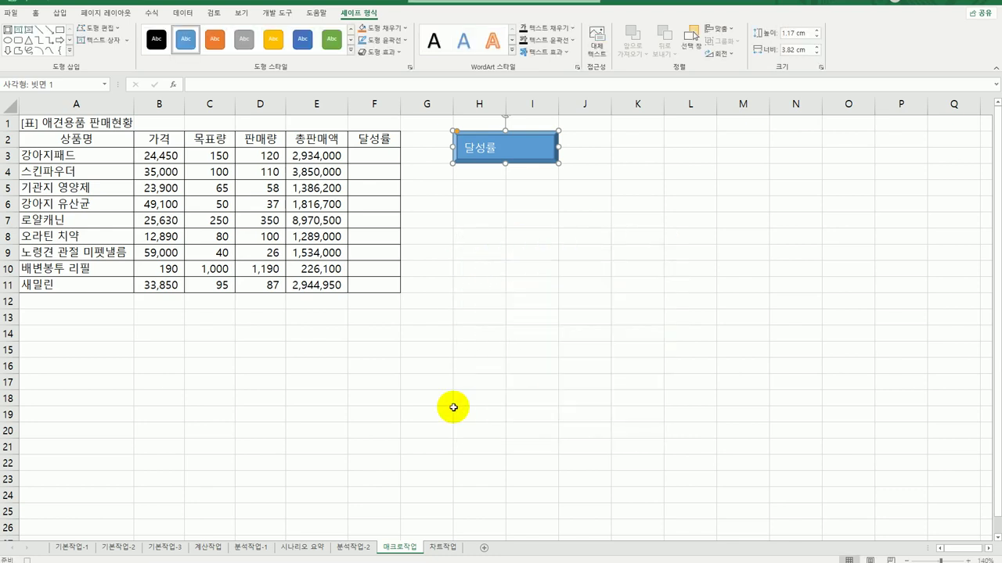
- Enter the formula =D3/C3 in F3 to calculate the first product's 달성률
click(361, 156)
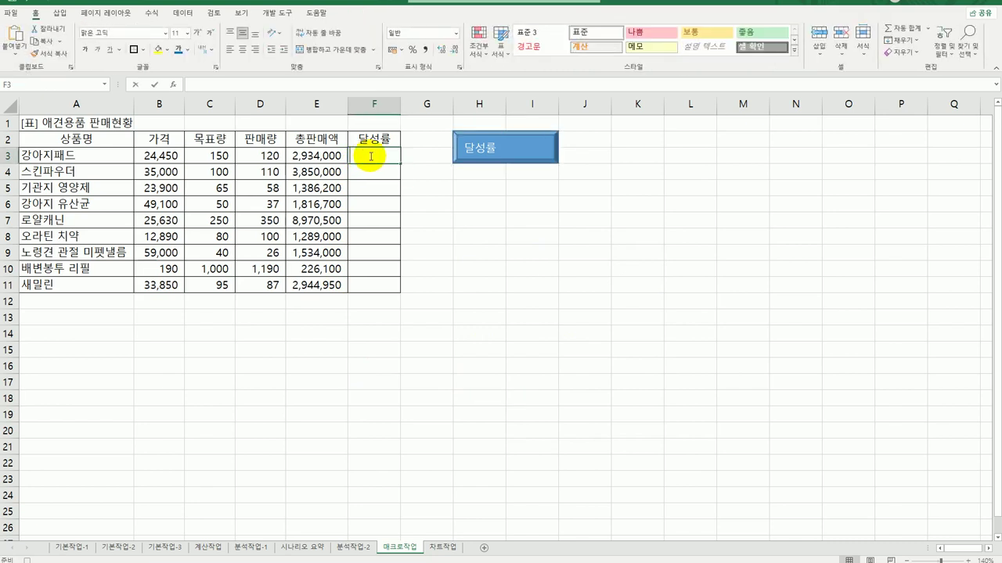
text(=)
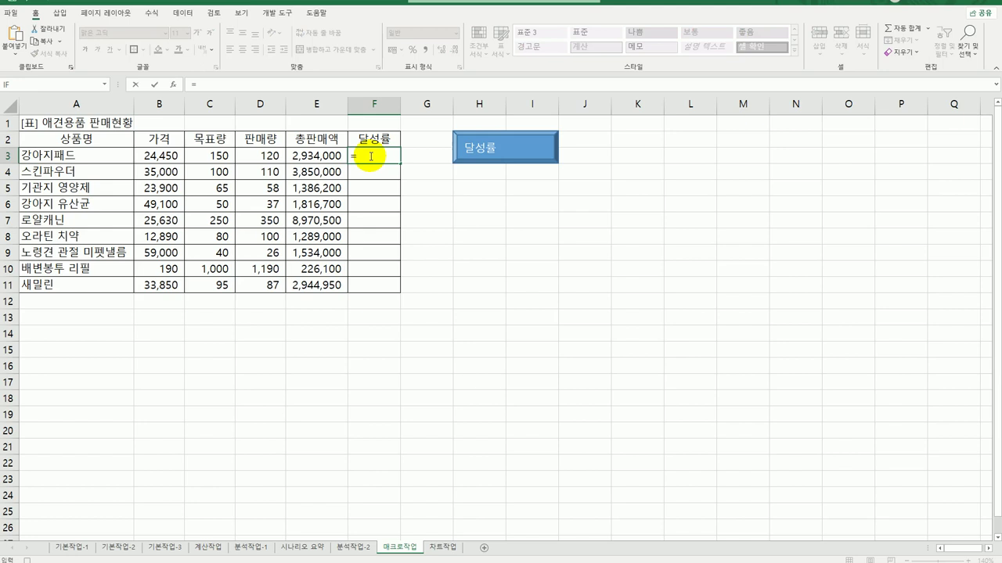
click(254, 154)
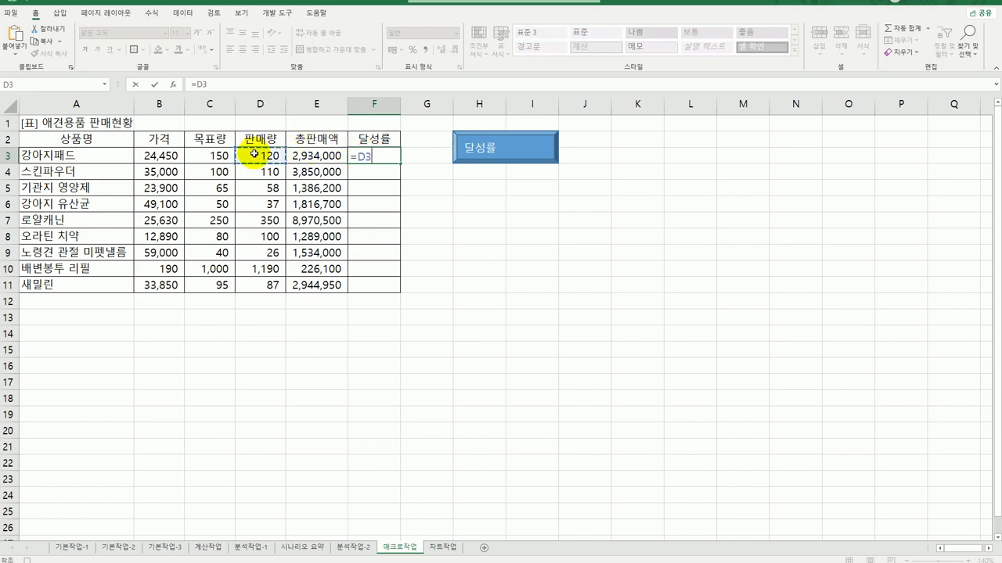
text(/)
click(205, 155)
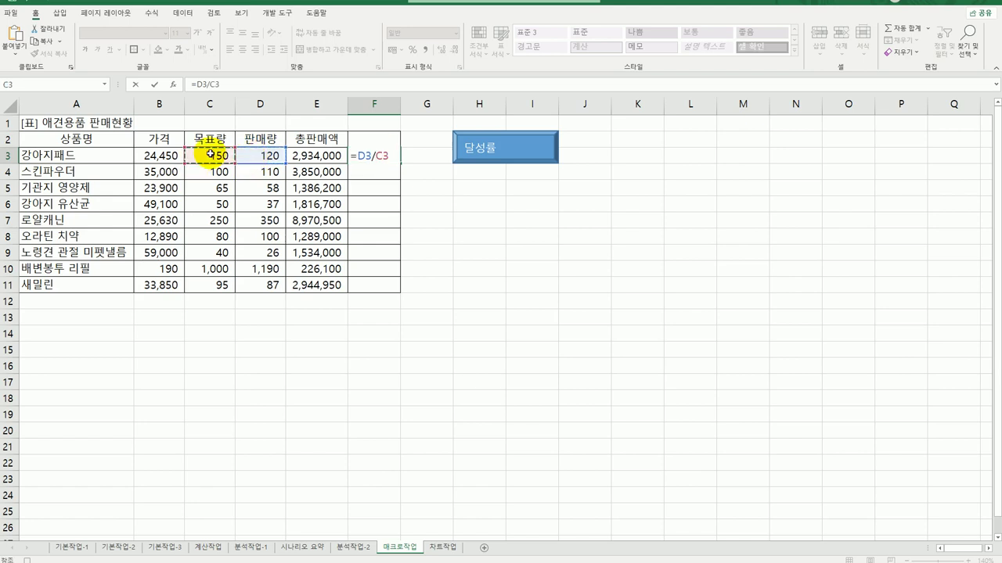
key(Return)
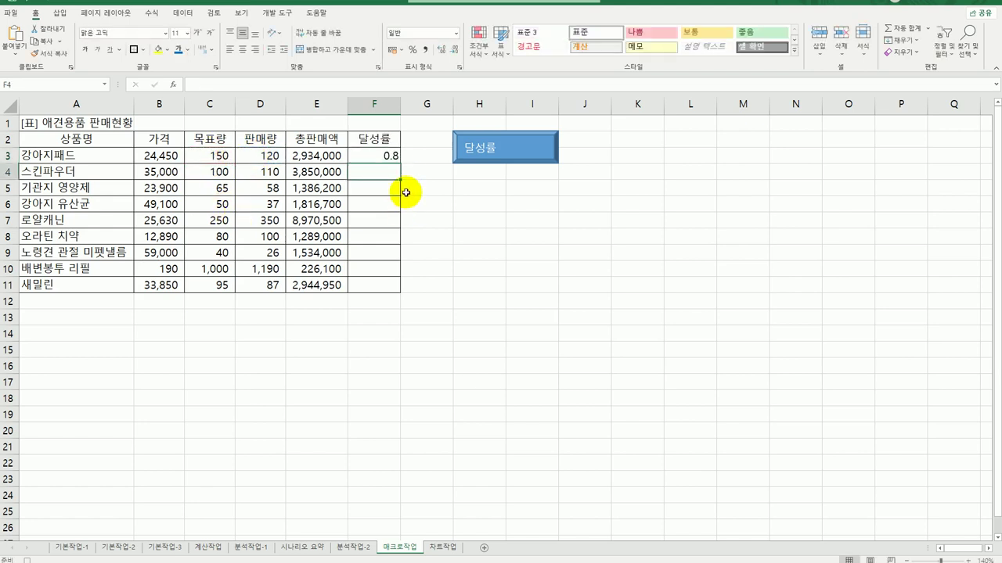
- Fill the 달성률 formula from F3 down to F11 and stop recording the macro
click(395, 157)
drag(401, 162, 395, 292)
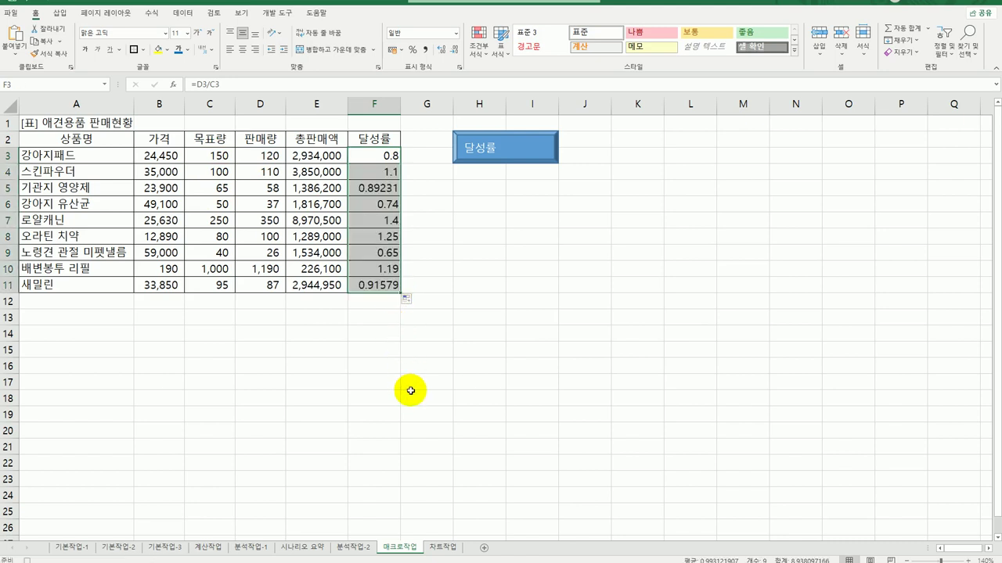
click(376, 285)
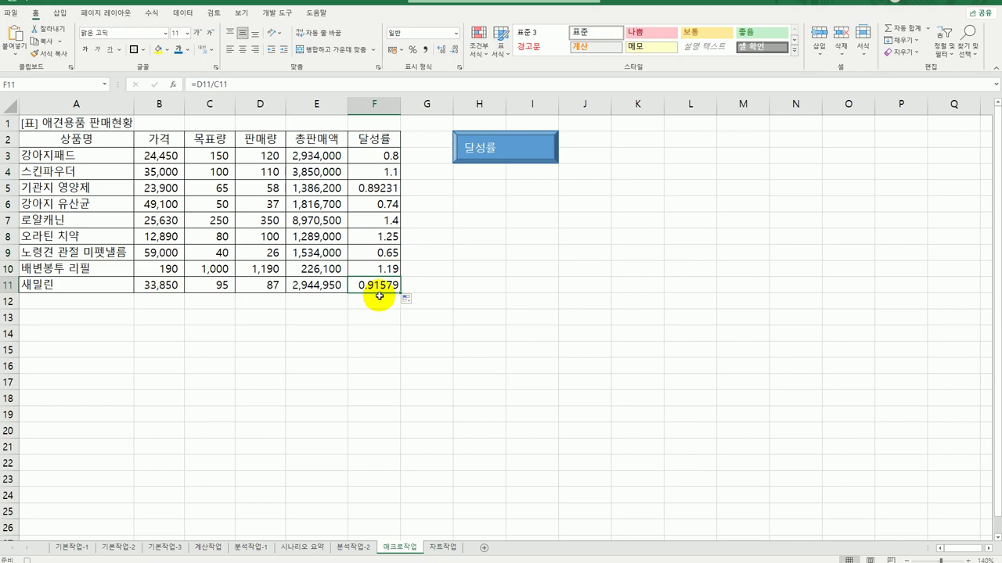
click(277, 13)
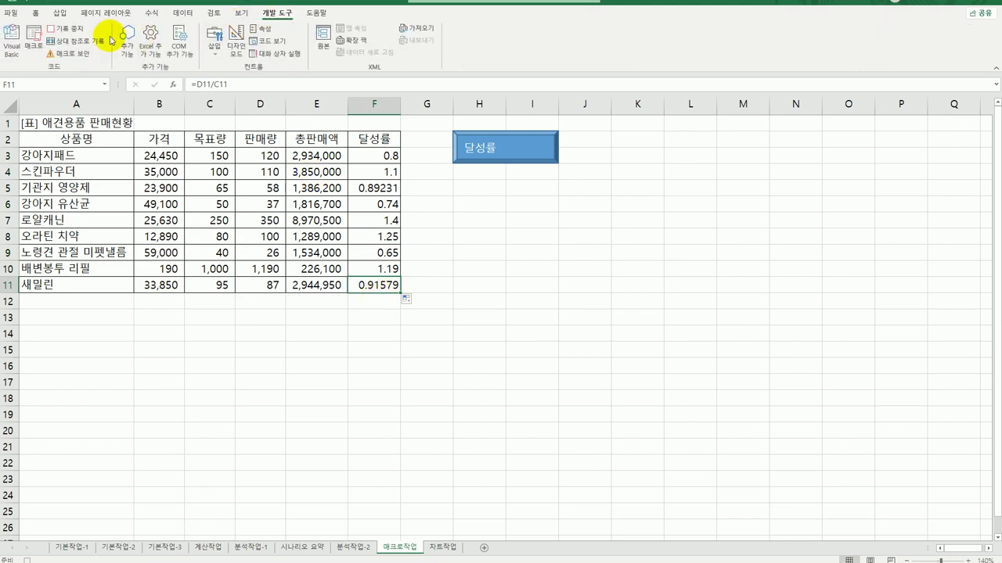
click(80, 33)
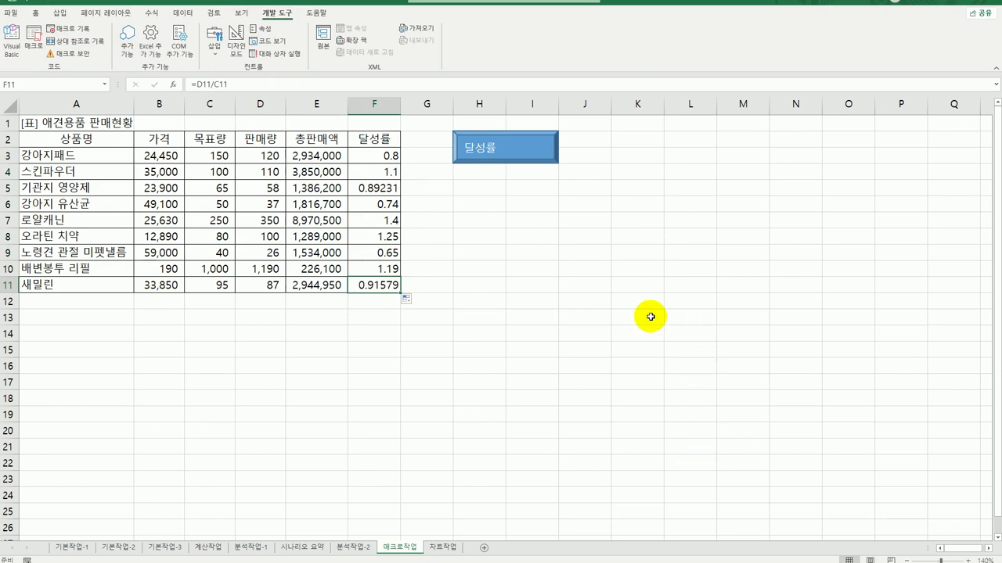
- Draw a form-control button over H5:I6 and start recording a macro named 서식 for it in the current workbook
click(591, 381)
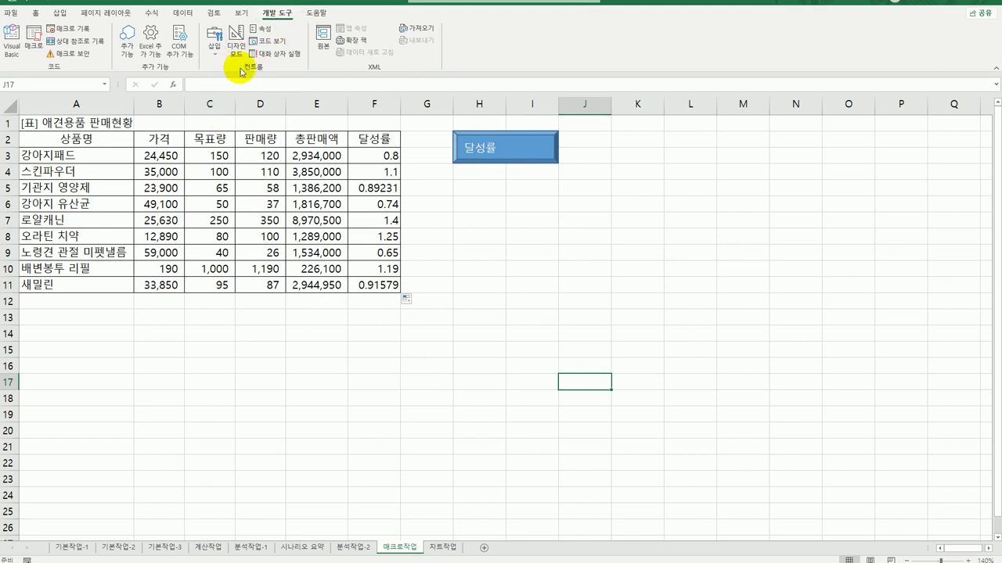
click(215, 49)
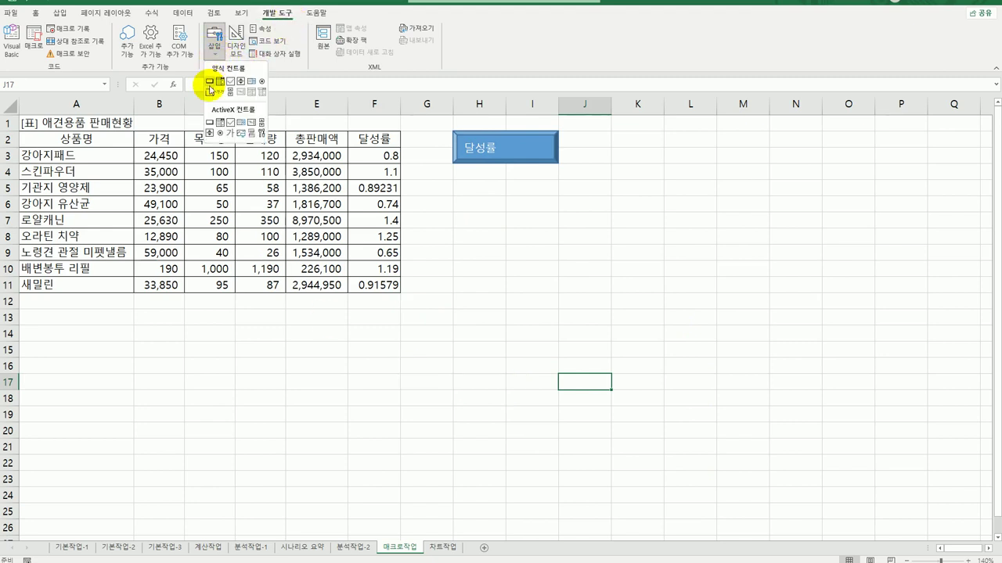
click(209, 81)
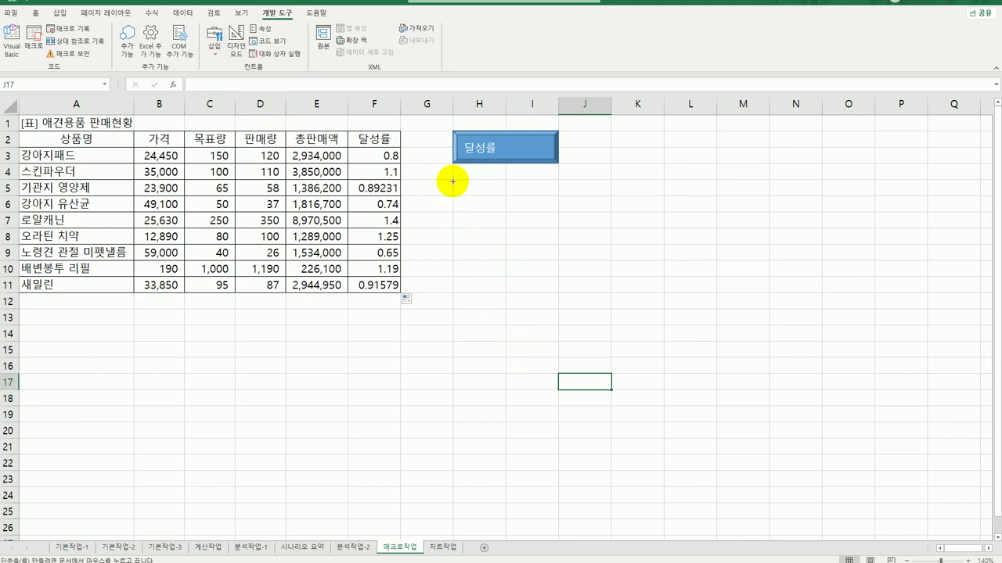
drag(452, 180, 549, 208)
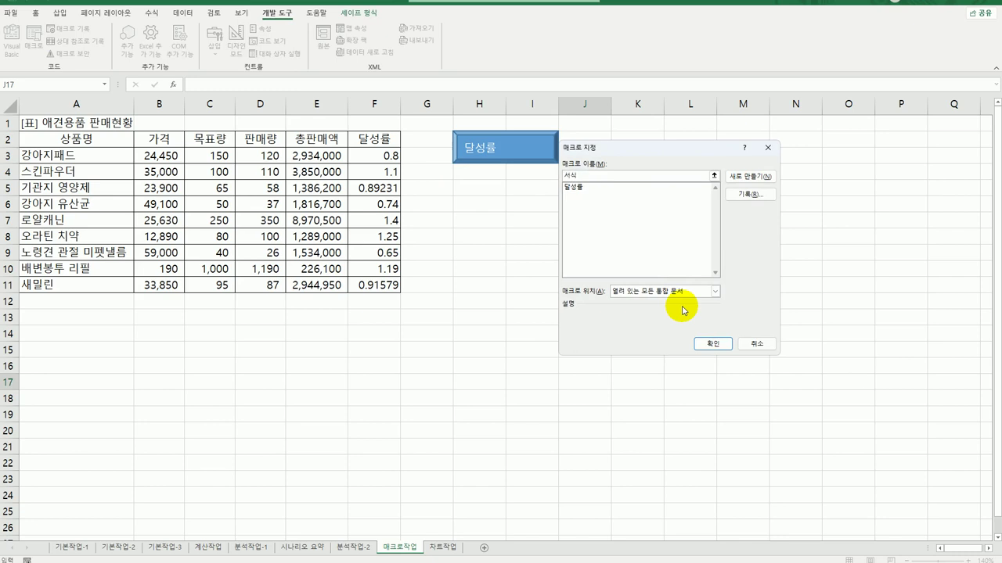
click(744, 194)
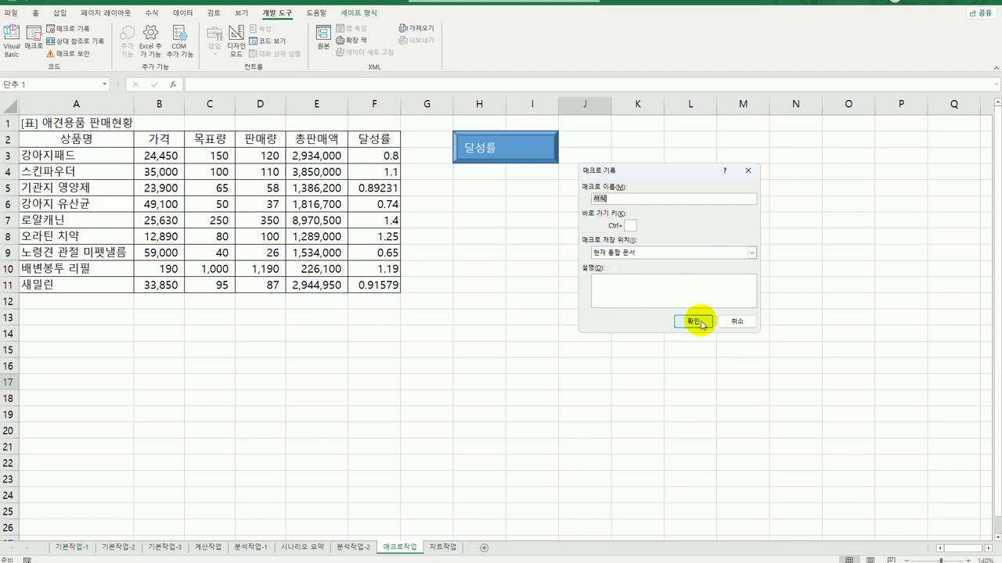
click(695, 321)
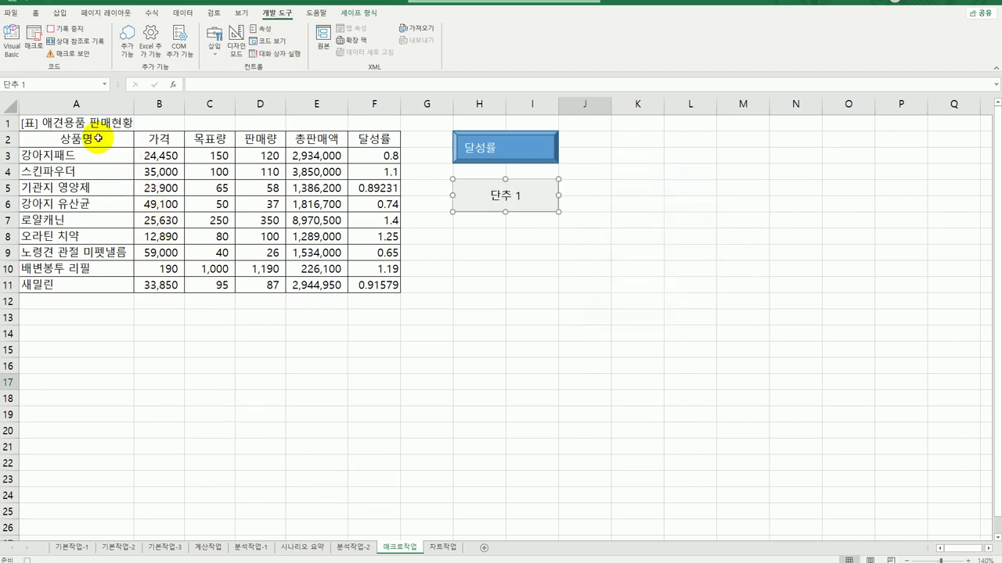
- Fill the header cells A2:F2 with the standard orange color
drag(99, 138, 374, 138)
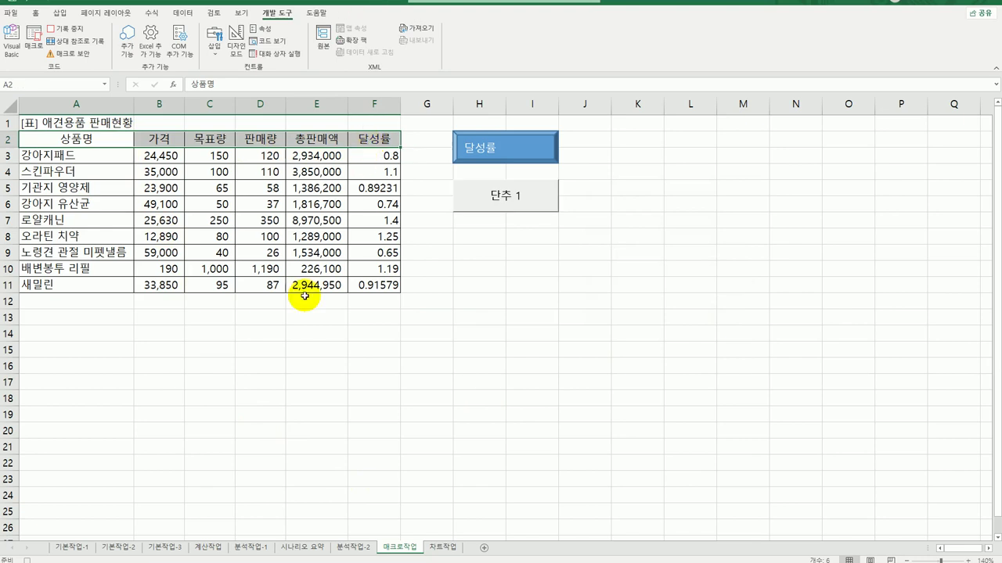
click(35, 13)
click(167, 50)
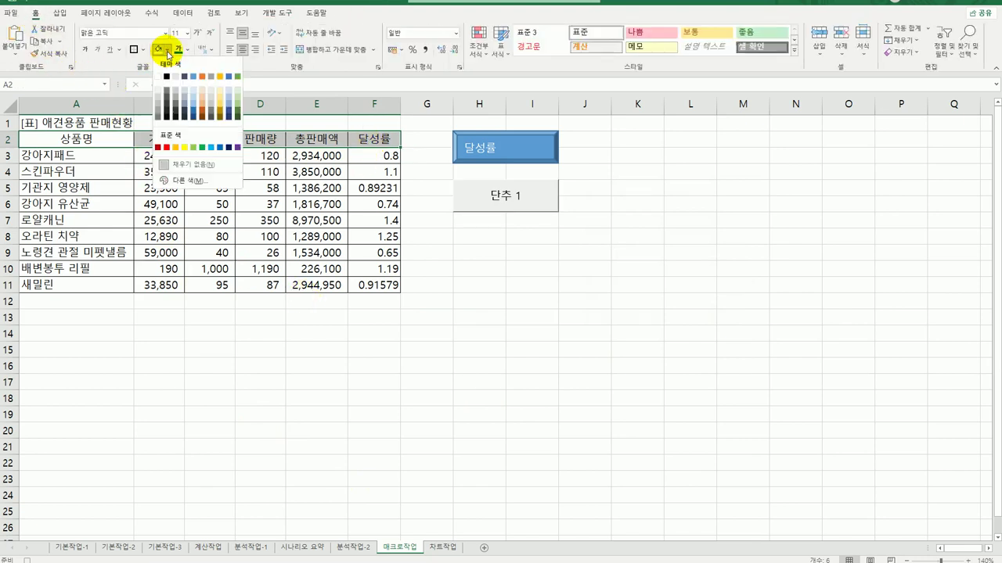
click(175, 147)
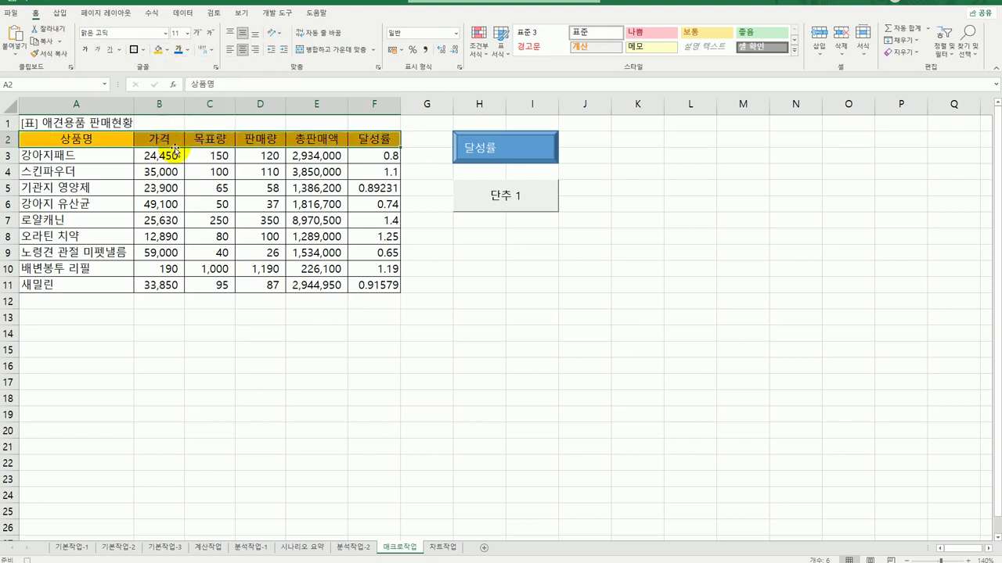
- Apply the percent style to the 달성률 values in F3:F11 and stop recording the macro
click(370, 156)
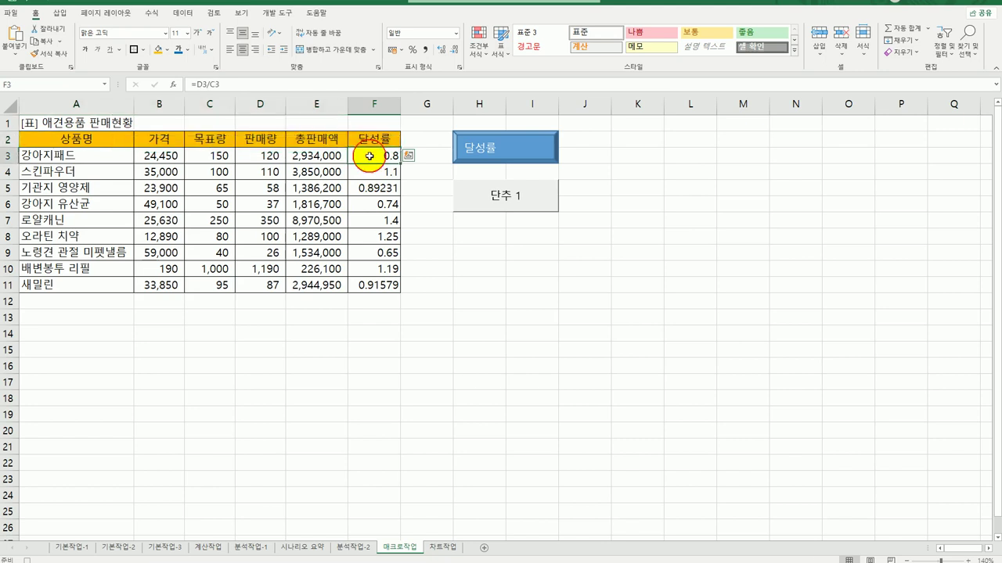
drag(369, 156, 361, 287)
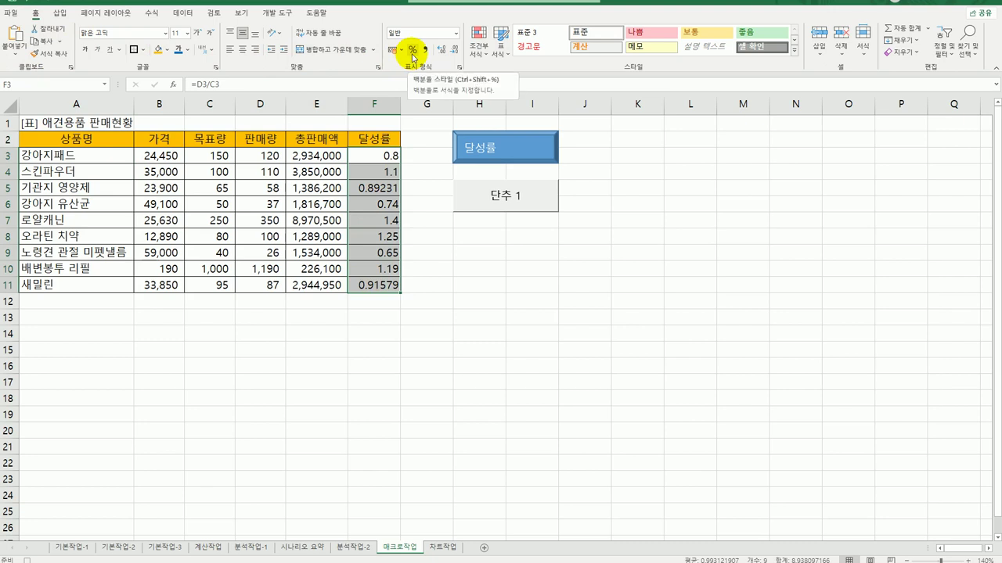
click(412, 50)
click(367, 288)
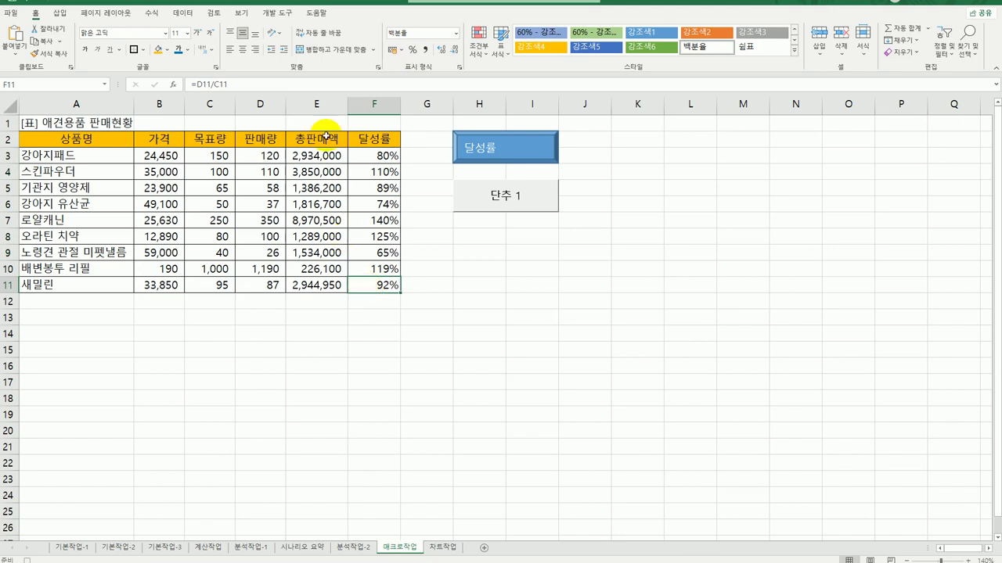
click(276, 13)
click(69, 29)
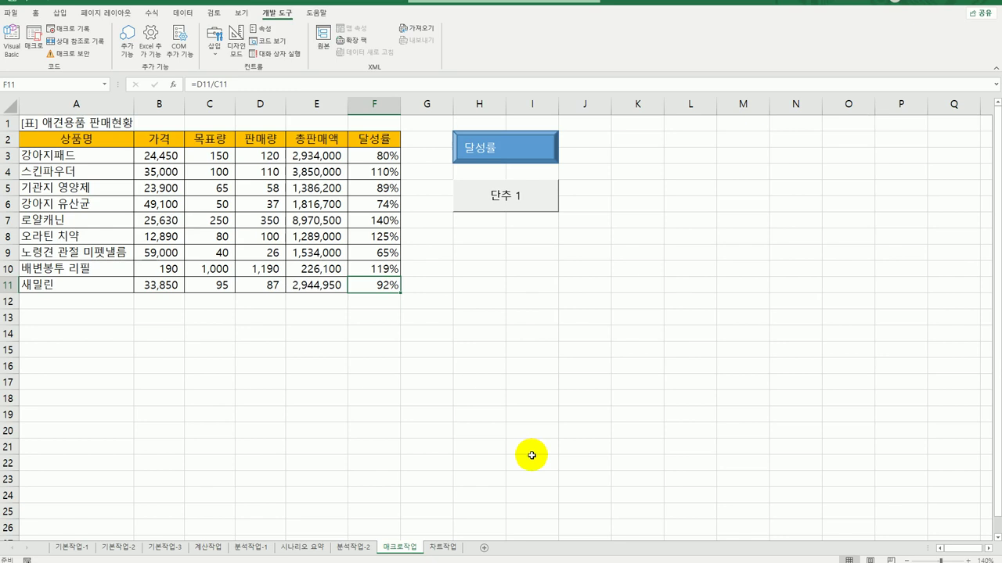
- Change the label of the form button over H5:I6 to 서식
right_click(480, 203)
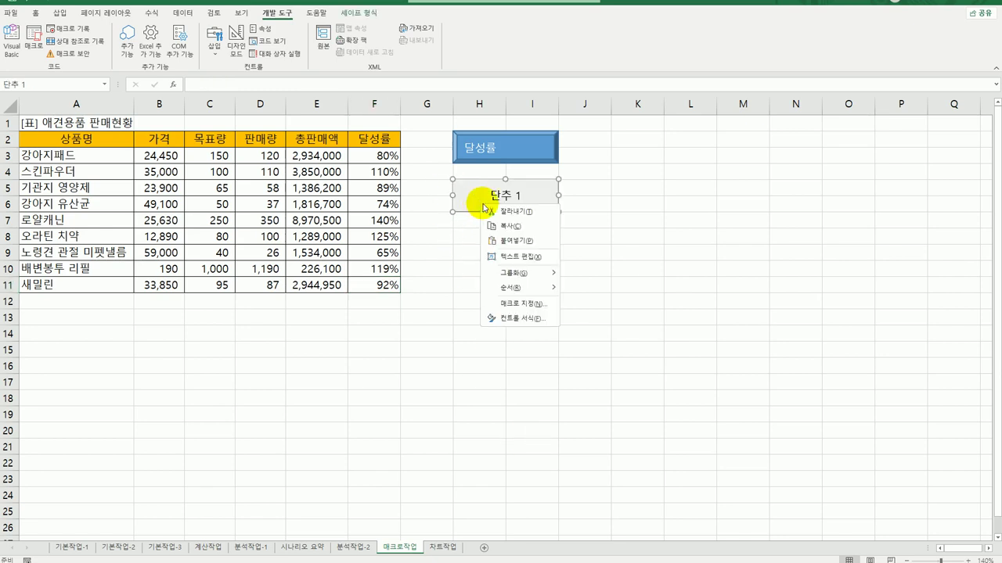
click(527, 258)
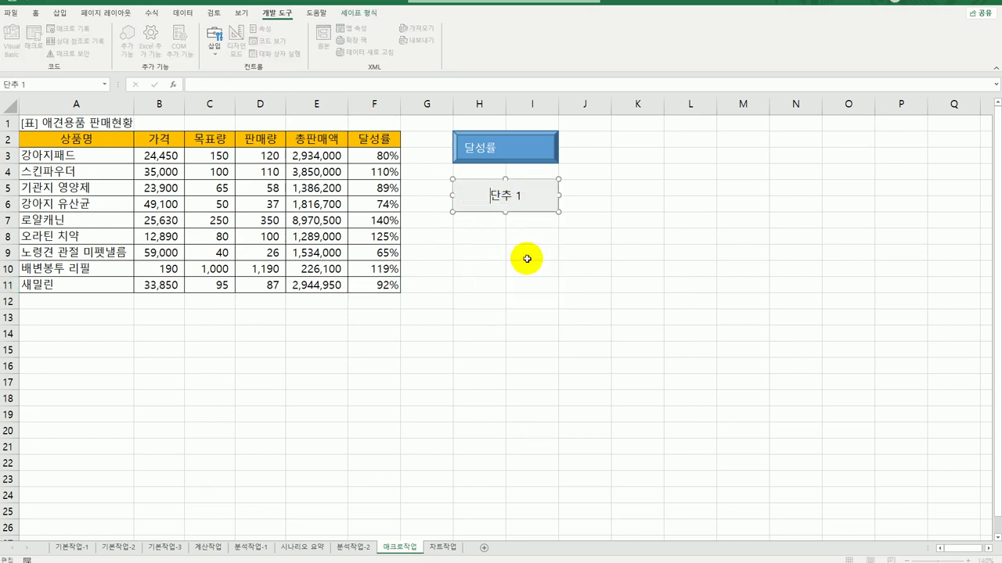
key(ctrl+a)
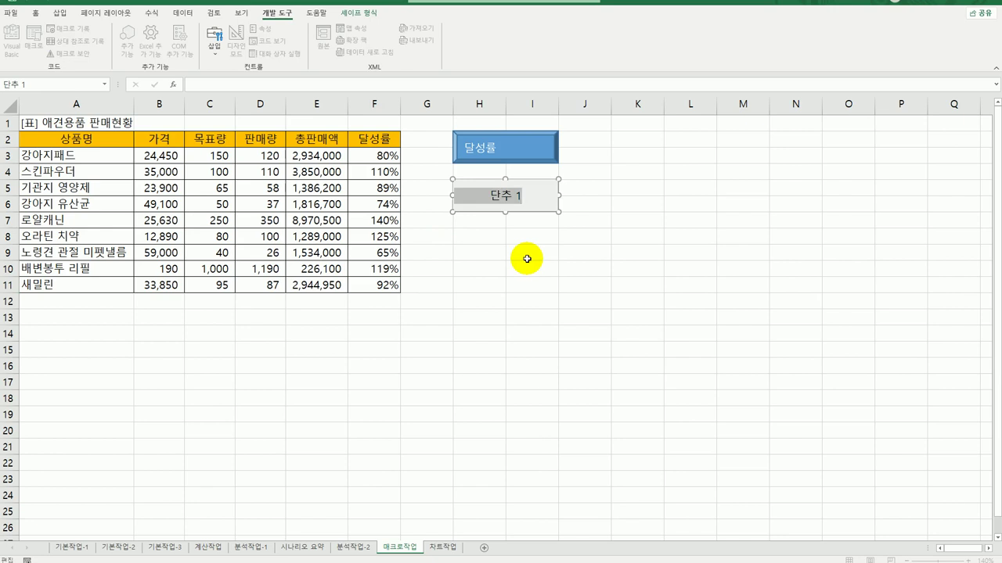
text(ㅅ)
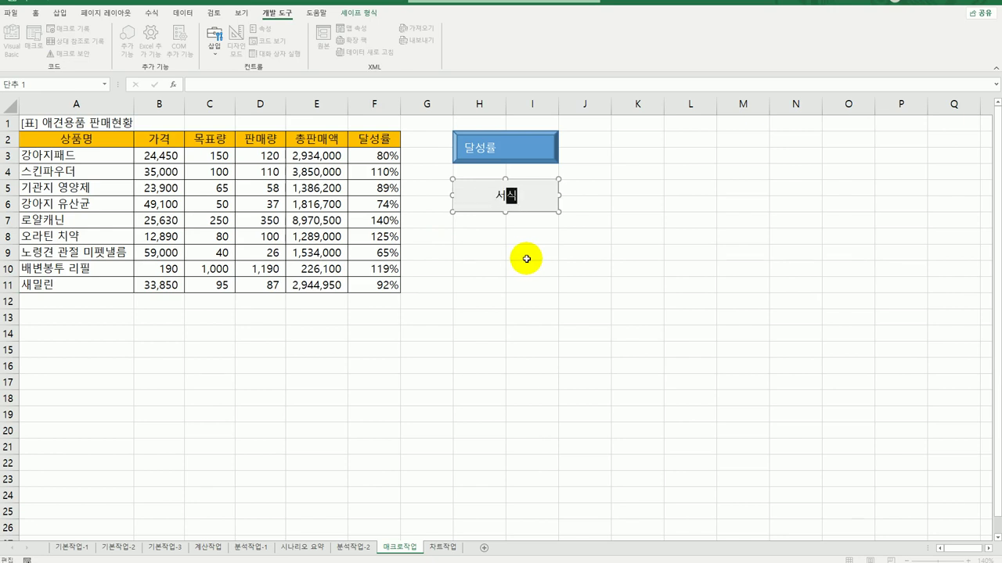
click(522, 264)
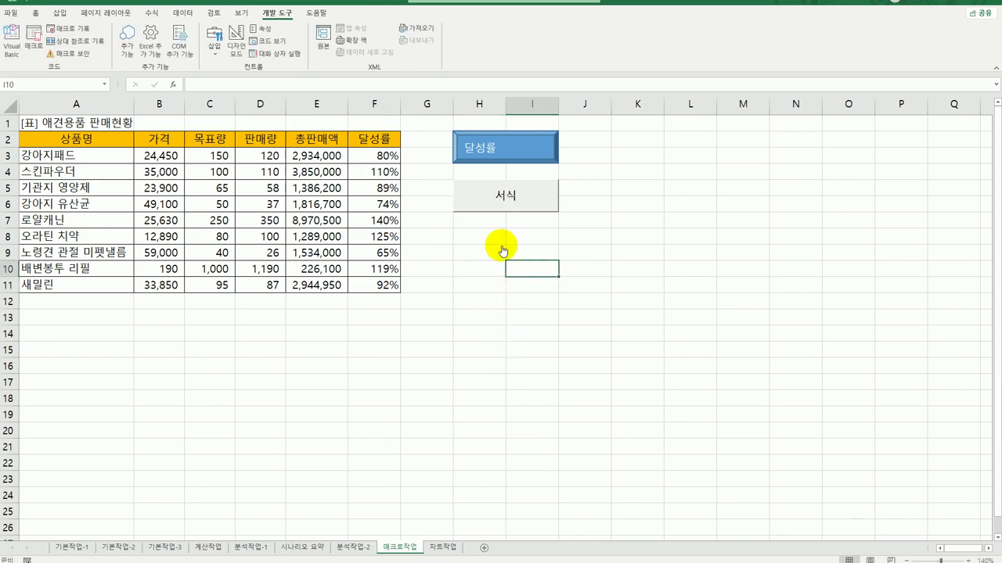
- Clear the 달성률 values in F3:F11 and refill them by running the macro assigned to the bevel shape
drag(380, 155, 383, 291)
key(Delete)
click(541, 335)
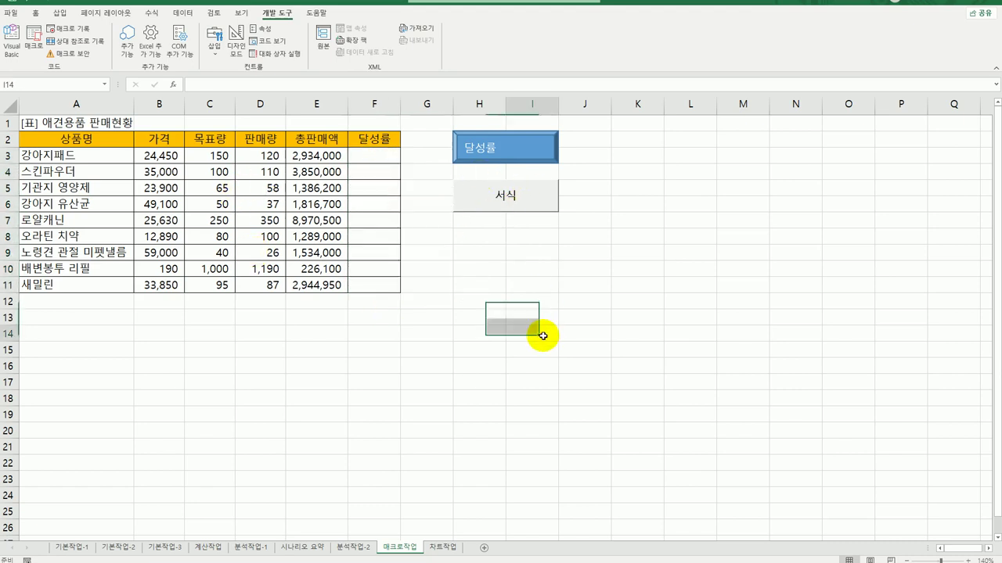
click(495, 153)
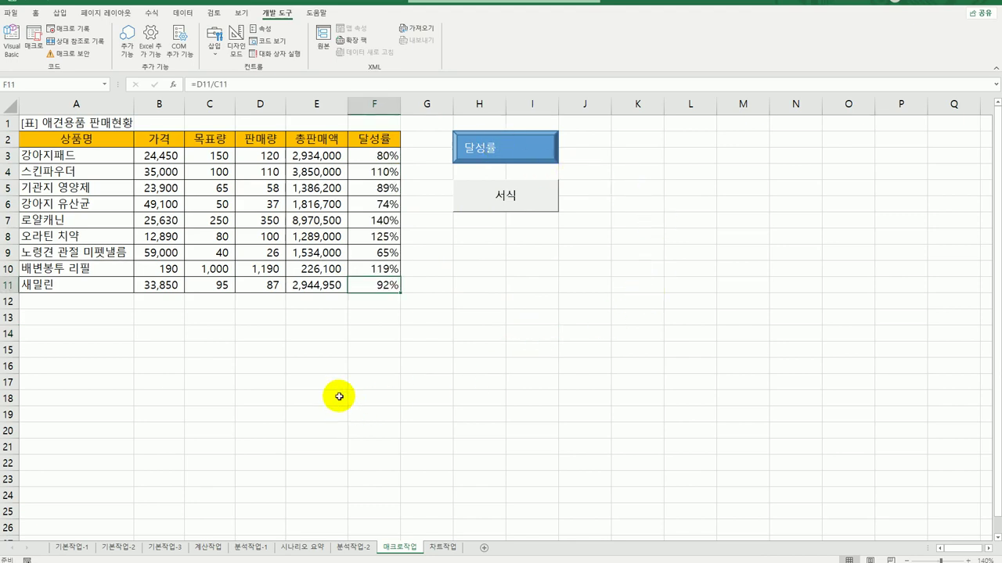
click(481, 385)
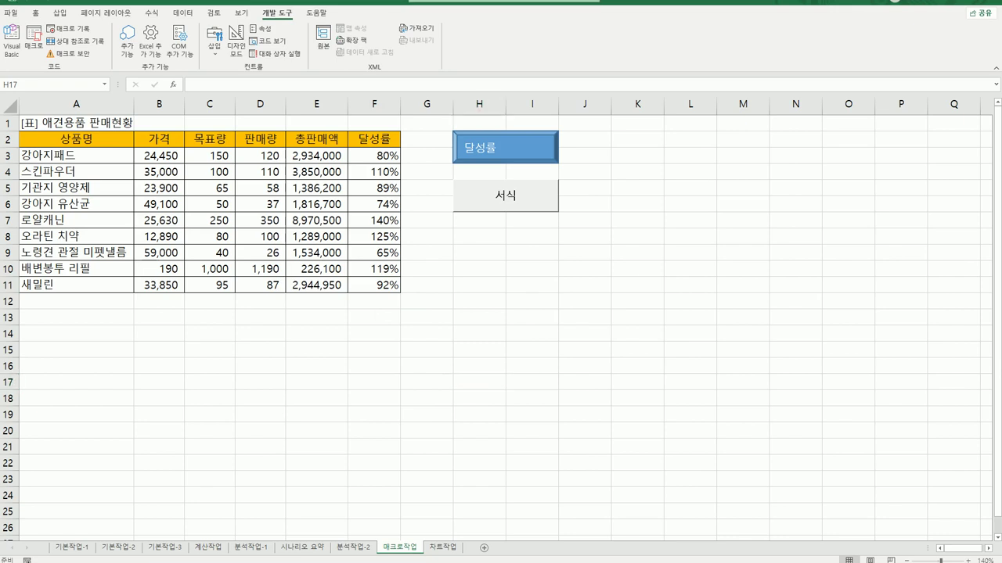
- On the 차트작업 sheet, set the chart's source data range to A3:H7, leaving out 평균 and 분기평균
click(442, 548)
click(443, 549)
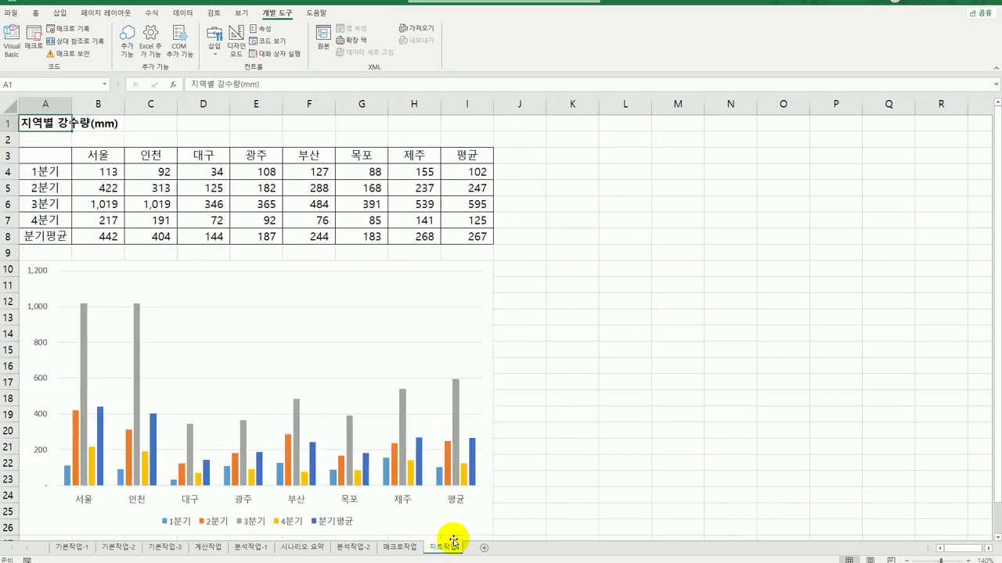
scroll(652, 459, down, 1)
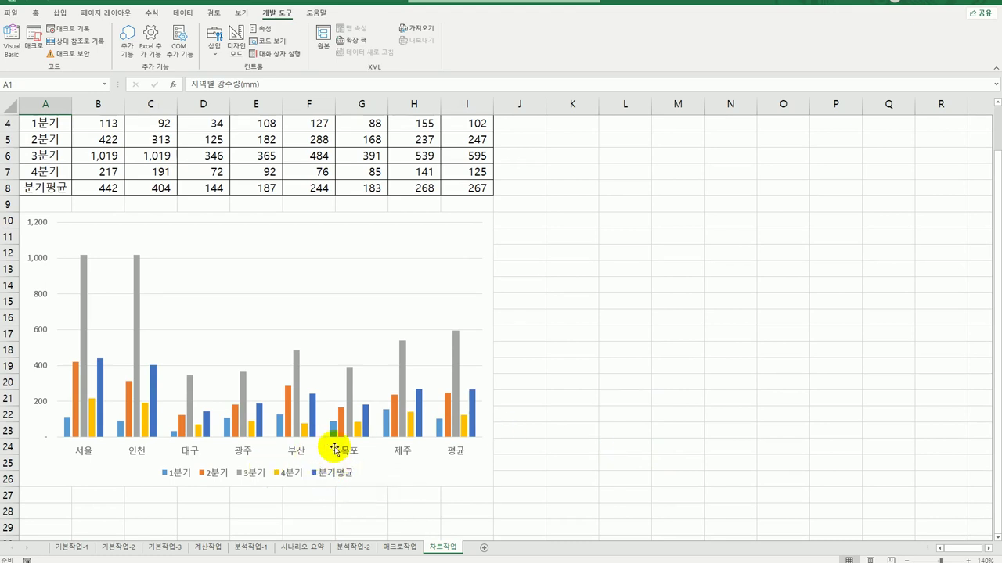
scroll(392, 469, up, 1)
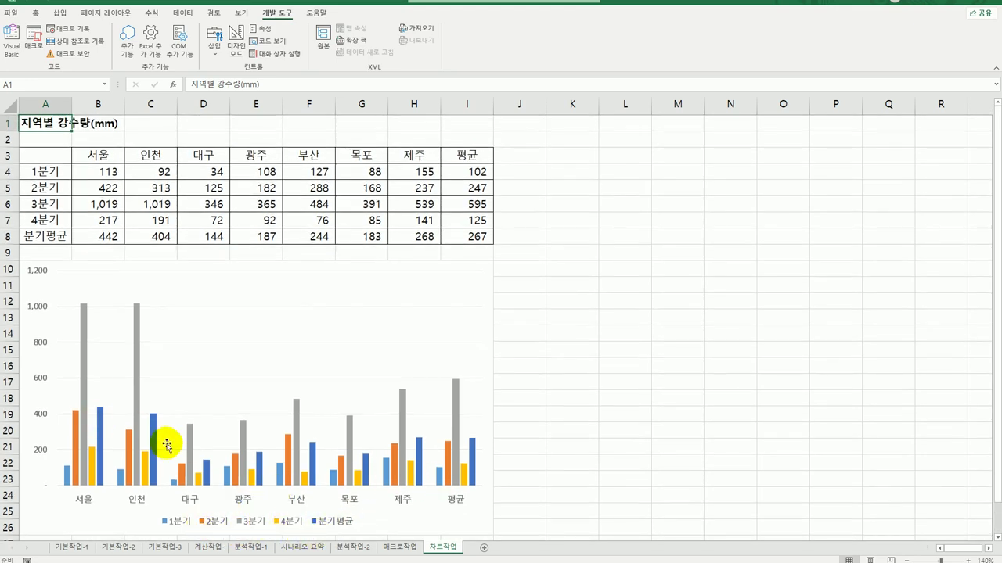
mouse_move(157, 444)
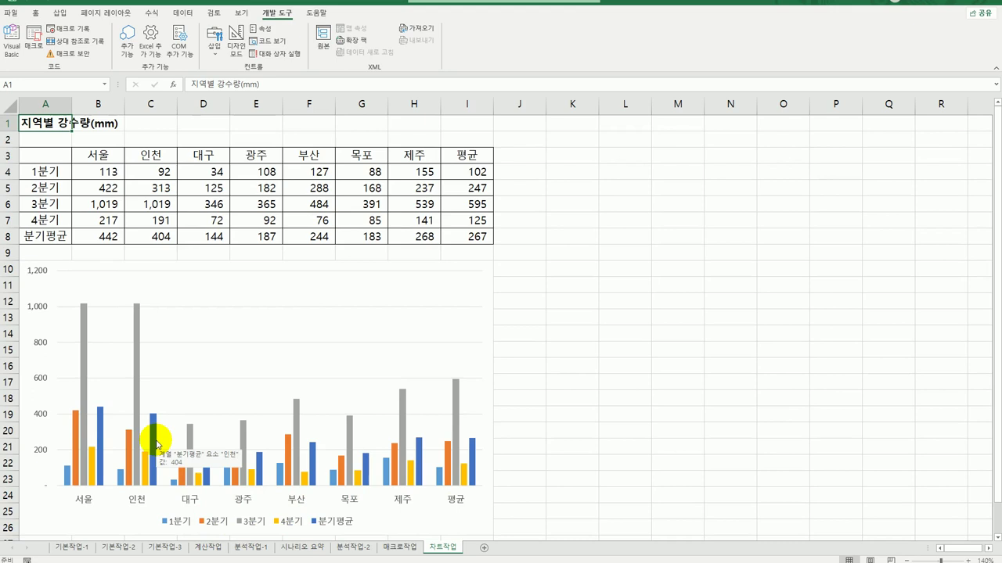
right_click(253, 288)
click(302, 363)
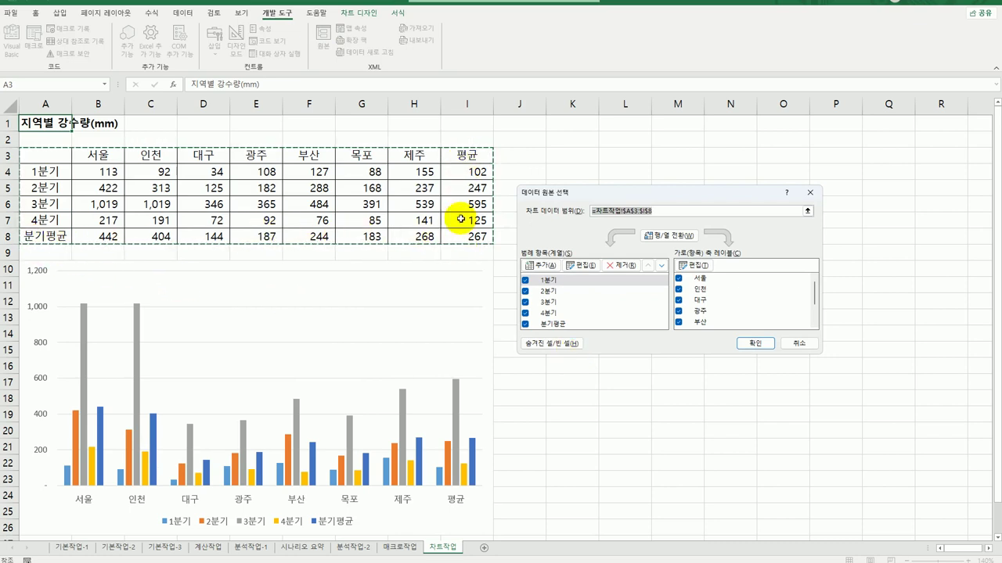
click(52, 157)
drag(52, 158, 398, 218)
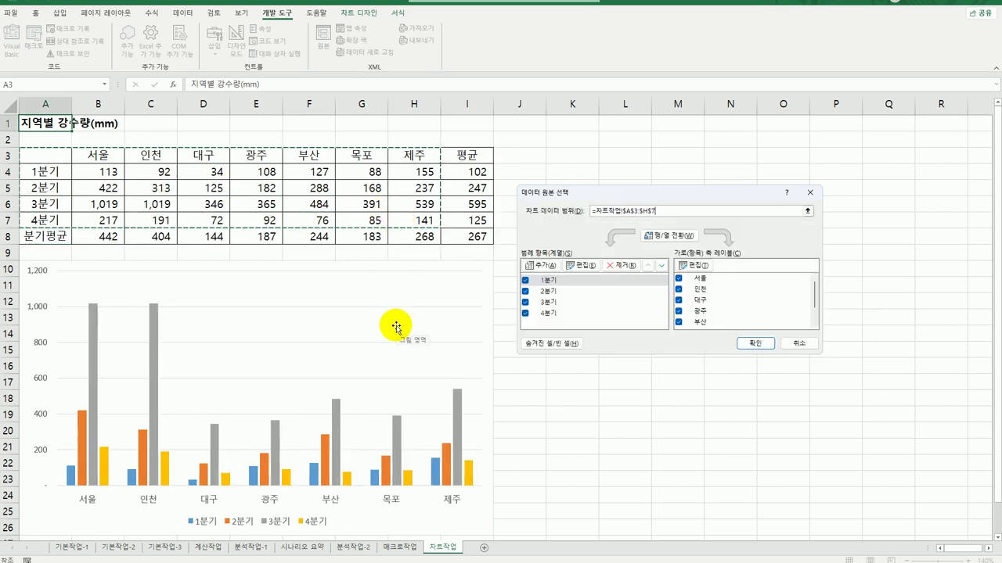
click(757, 343)
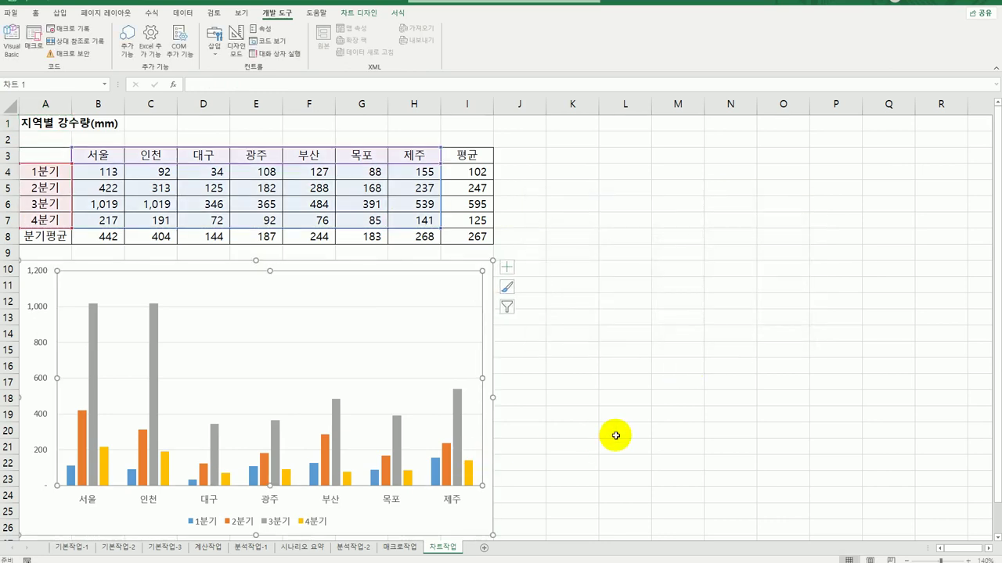
- Change the chart type to 100% stacked column (100% 기준 누적 세로 막대형)
scroll(616, 436, down, 2)
right_click(256, 202)
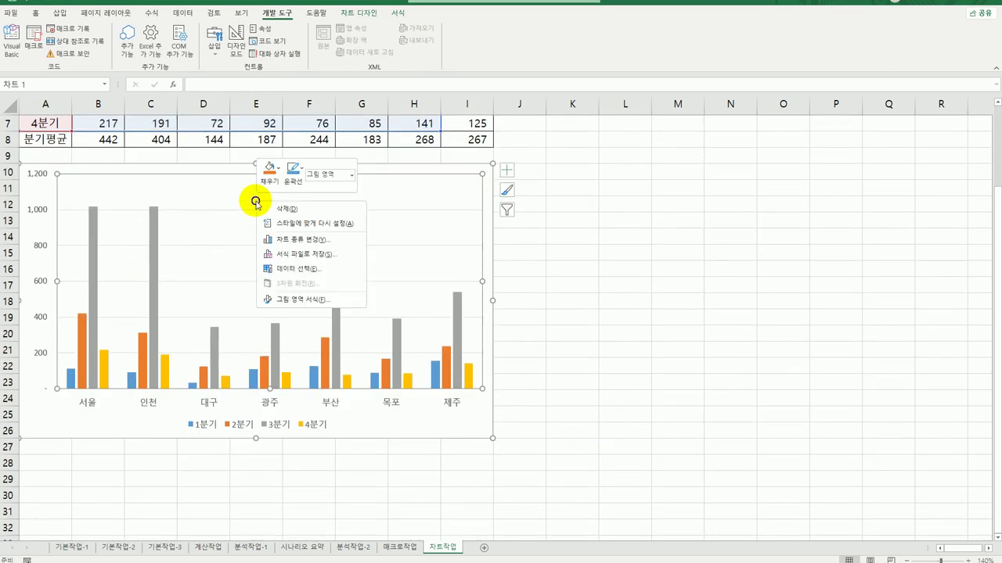
click(336, 241)
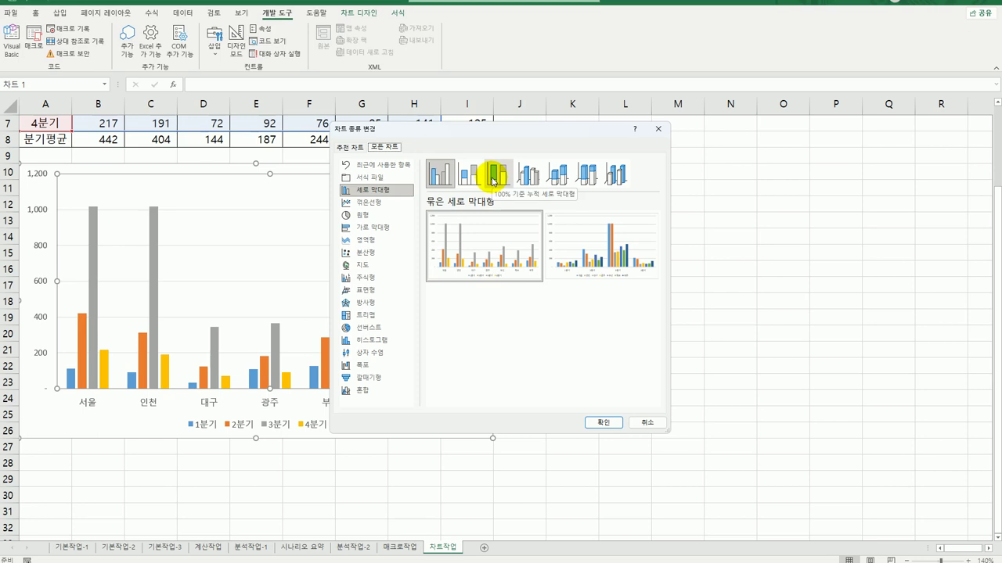
click(493, 175)
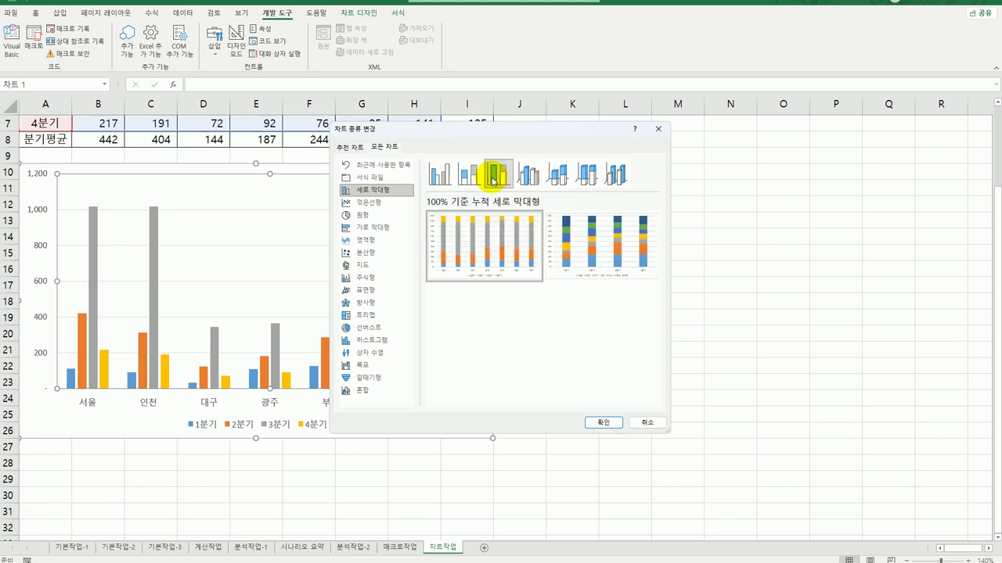
click(599, 422)
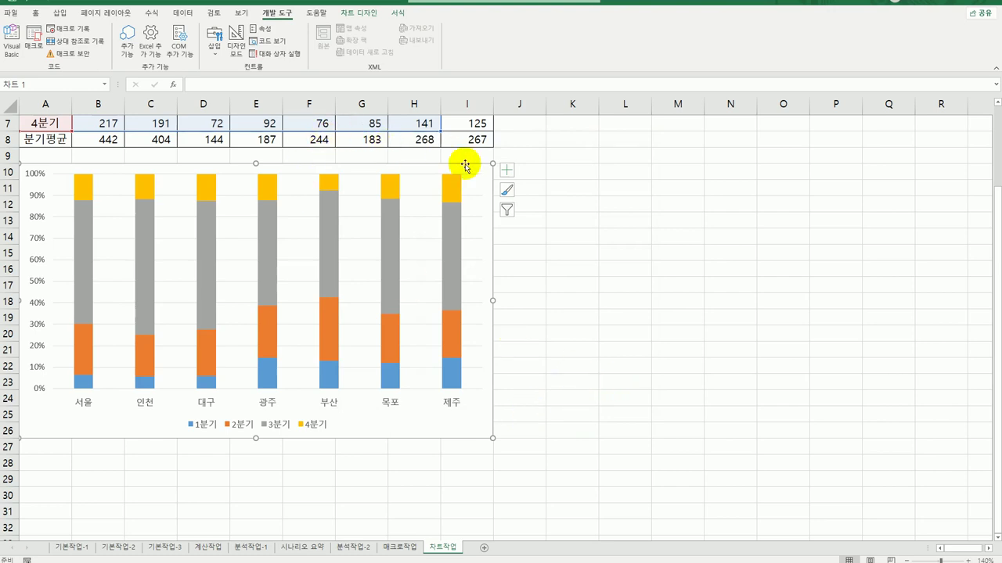
- Add a chart title and link it to cell A1 of the 차트작업 sheet
click(504, 173)
click(532, 204)
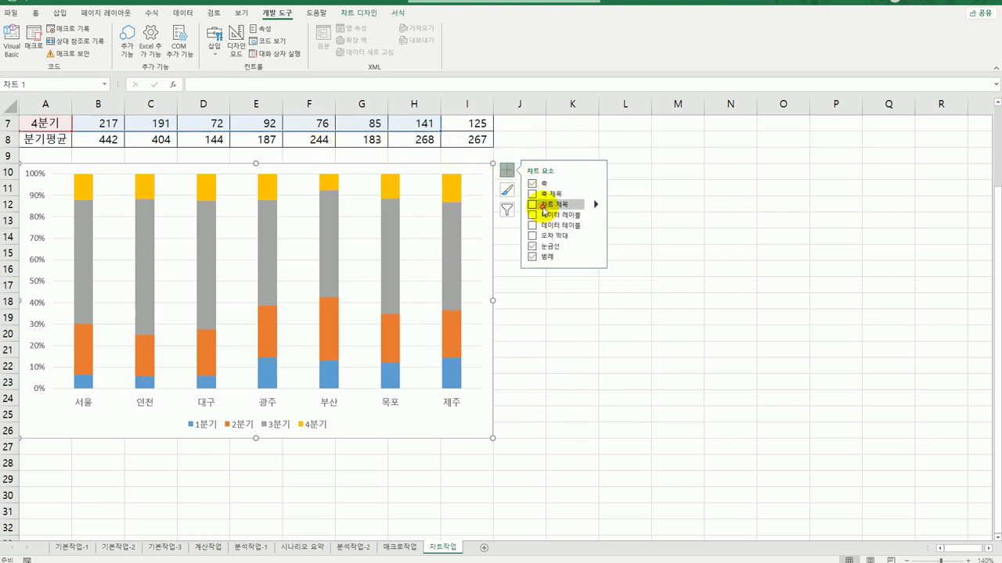
click(532, 214)
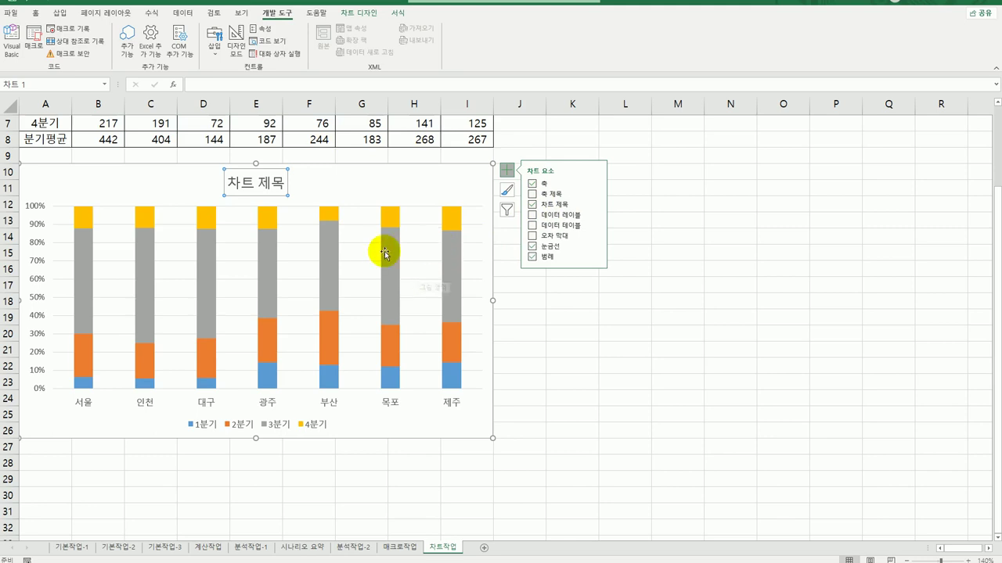
scroll(309, 265, up, 2)
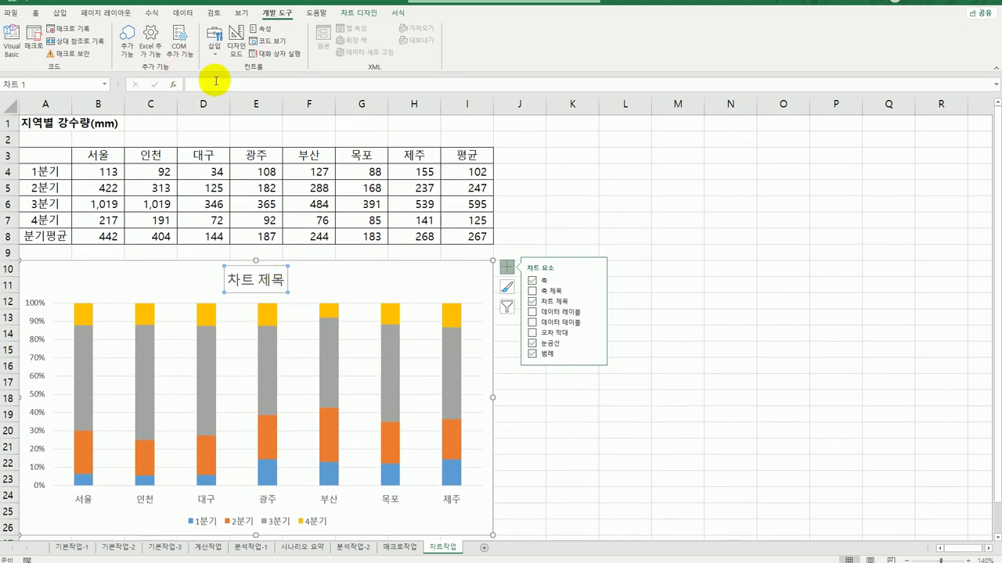
click(215, 80)
text(=)
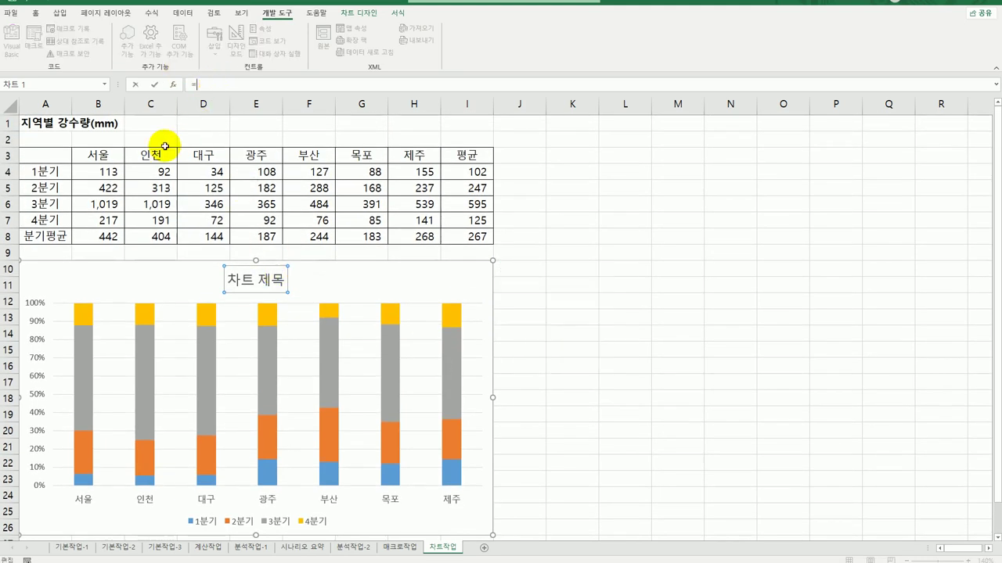
click(42, 127)
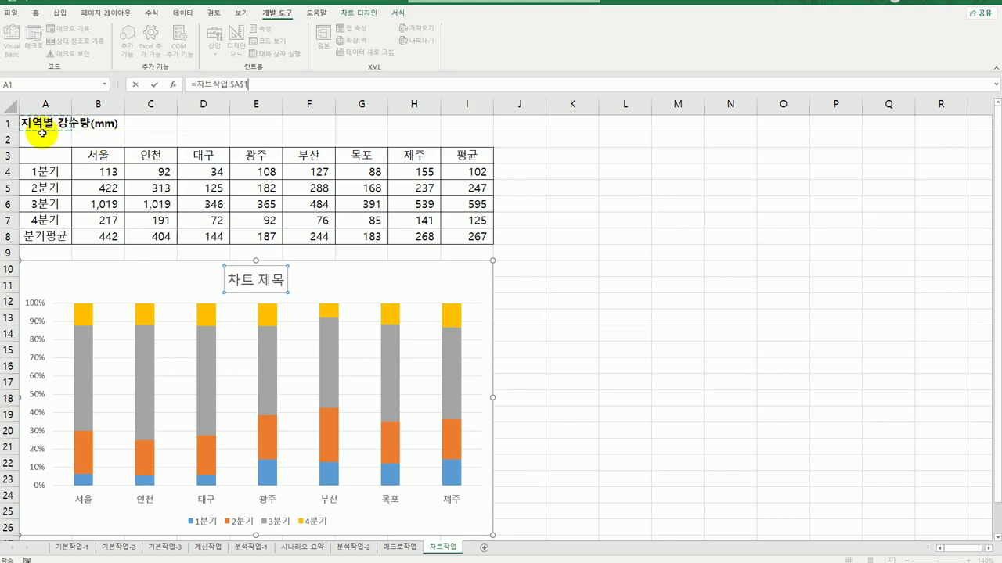
key(Return)
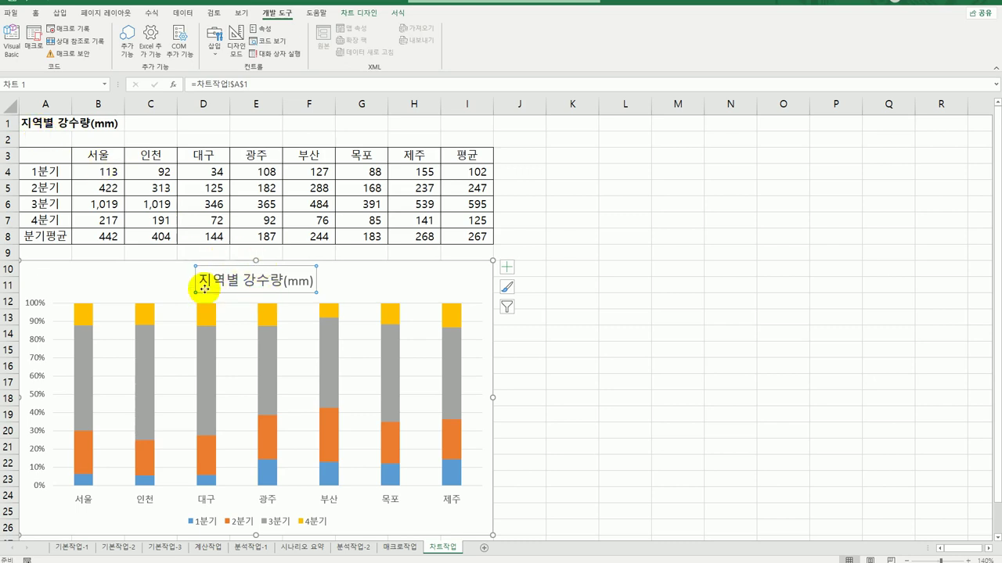
- Add primary major vertical gridlines (기본 주 세로) to the chart
mouse_move(275, 314)
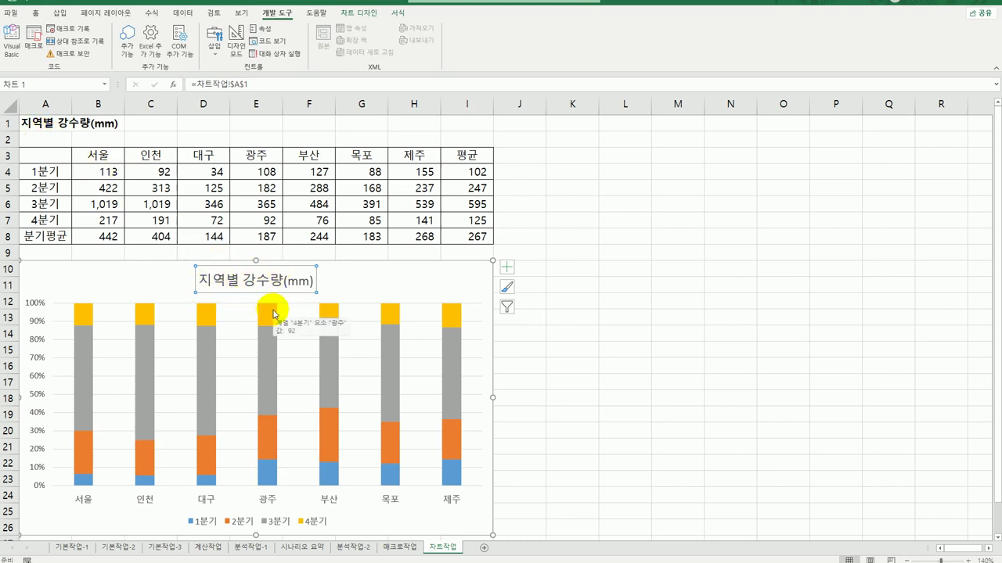
click(507, 271)
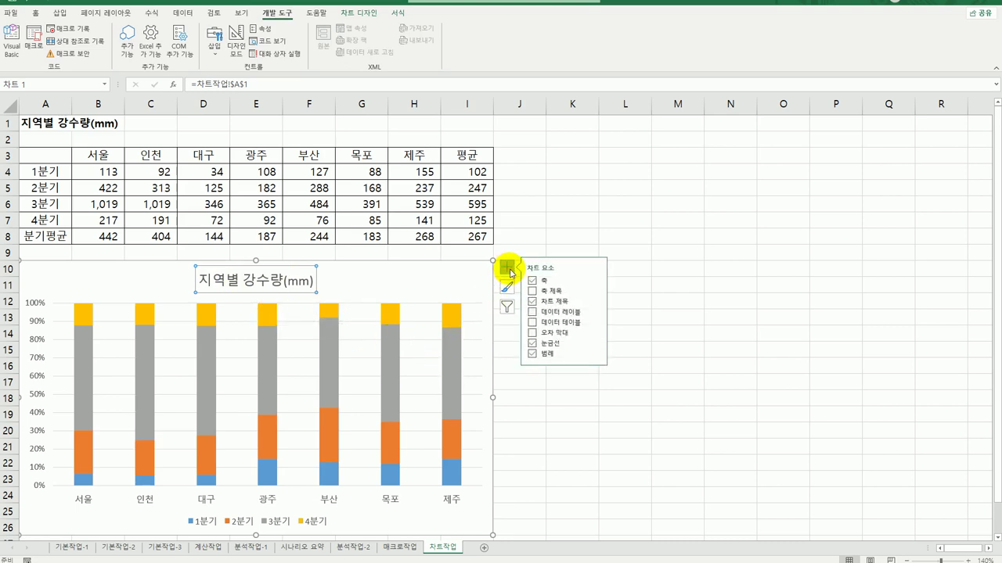
click(595, 343)
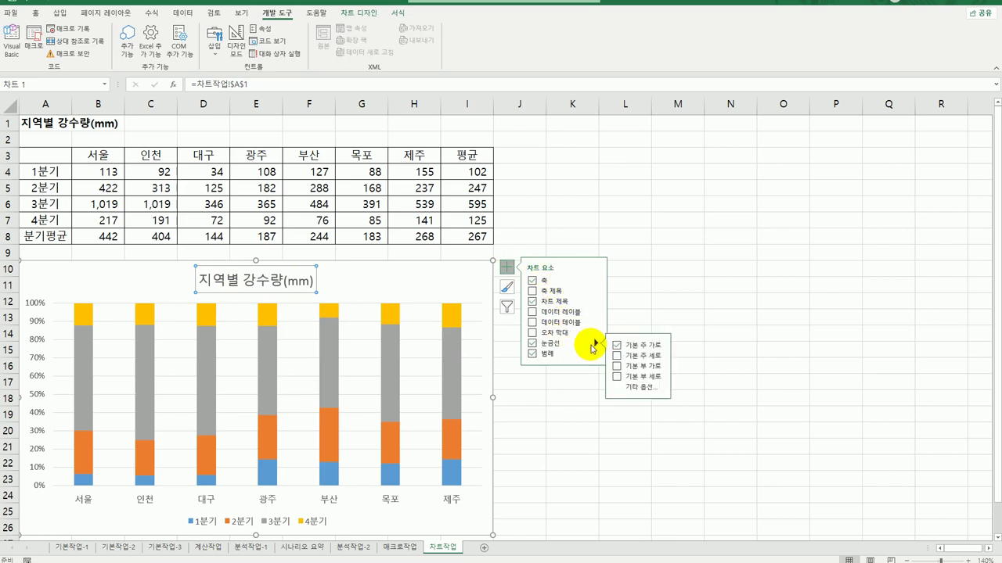
click(651, 360)
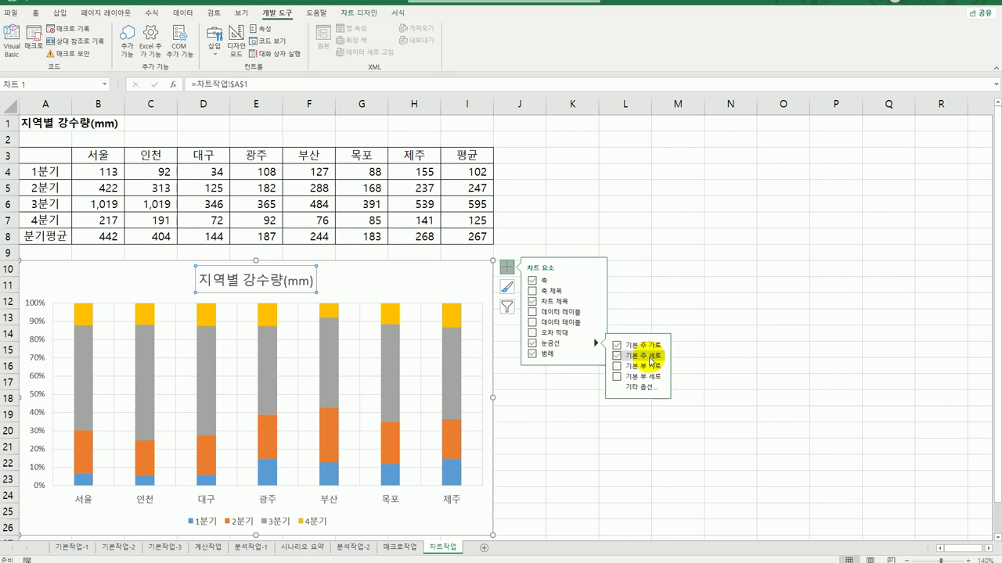
- Recolor the chart with the monochromatic blue palette 단색 색상표 1 and deselect the chart
click(464, 286)
click(343, 16)
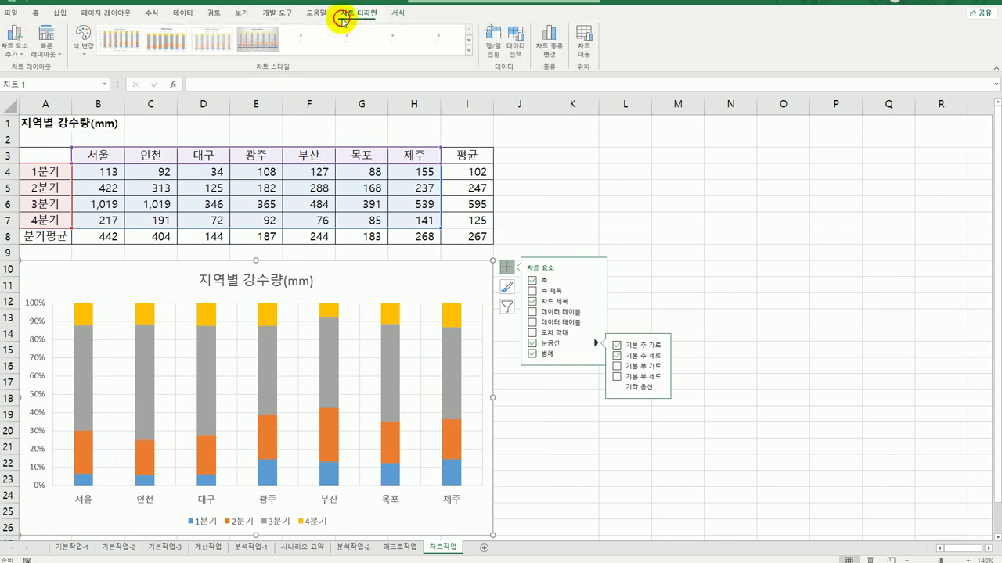
click(81, 50)
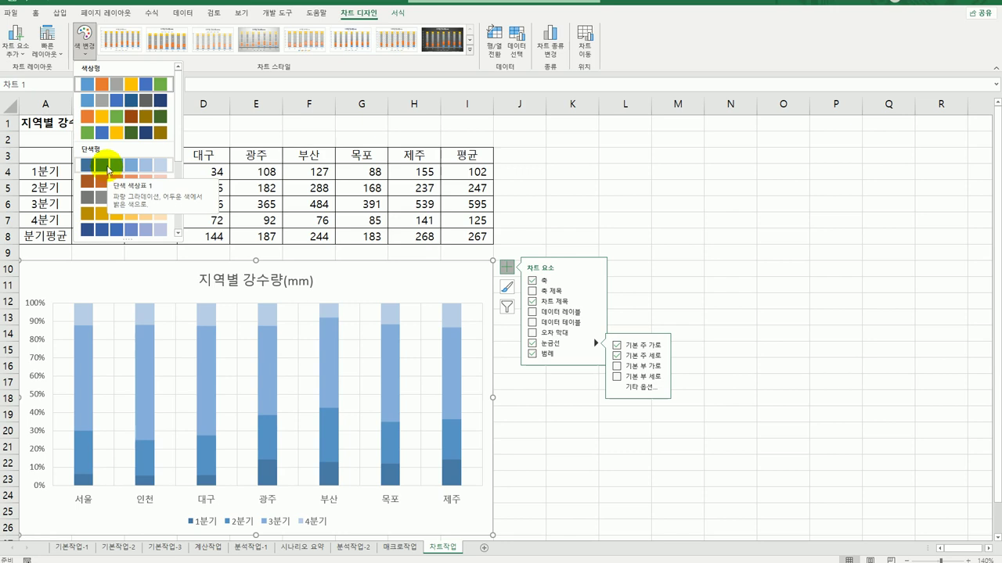
click(108, 169)
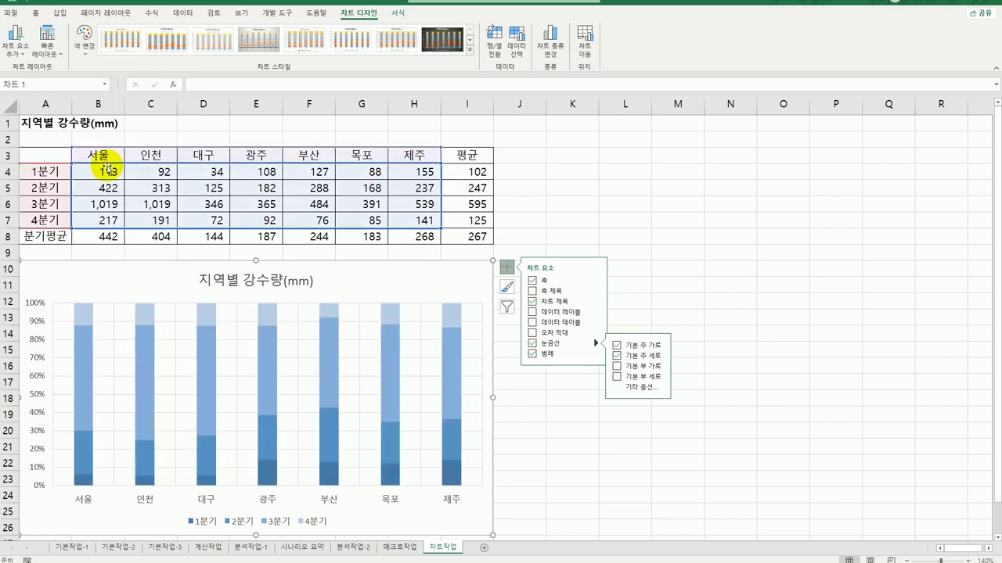
click(541, 463)
scroll(543, 458, down, 1)
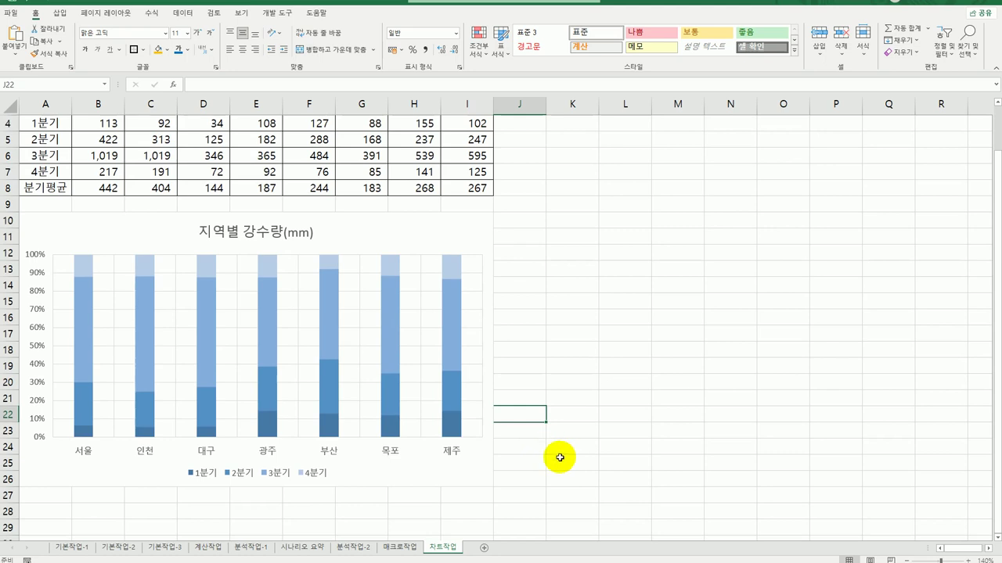
scroll(560, 458, up, 1)
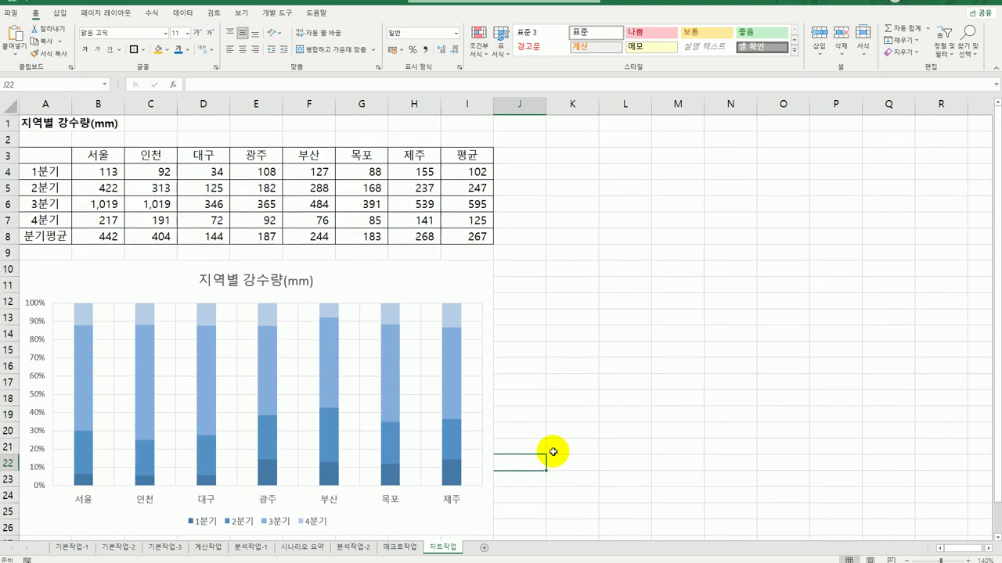